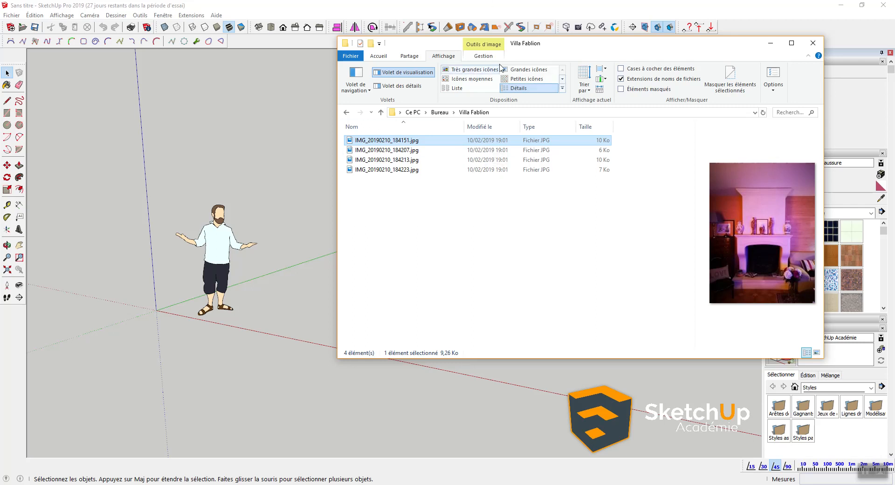
Step: Preview the reference photos in the Villa Fablion folder one by one, including 184207
left_click_drag(578, 49, 463, 73)
left_click(270, 177)
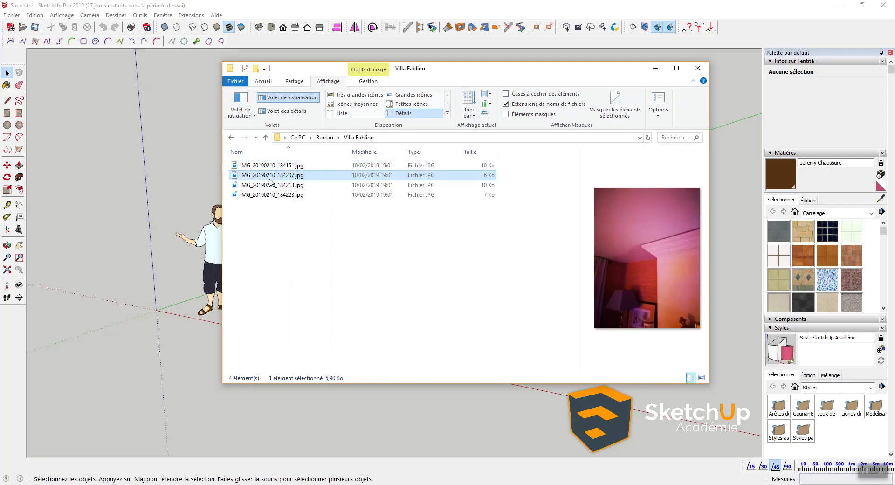
left_click(271, 195)
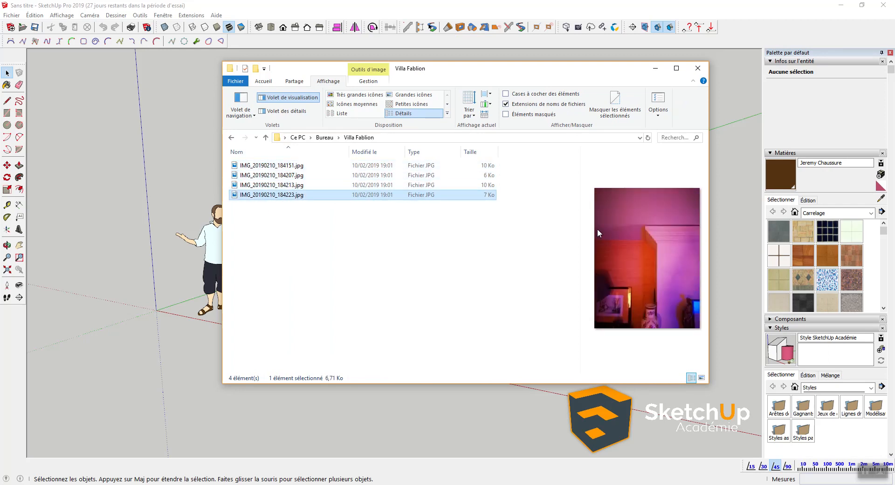
left_click(280, 175)
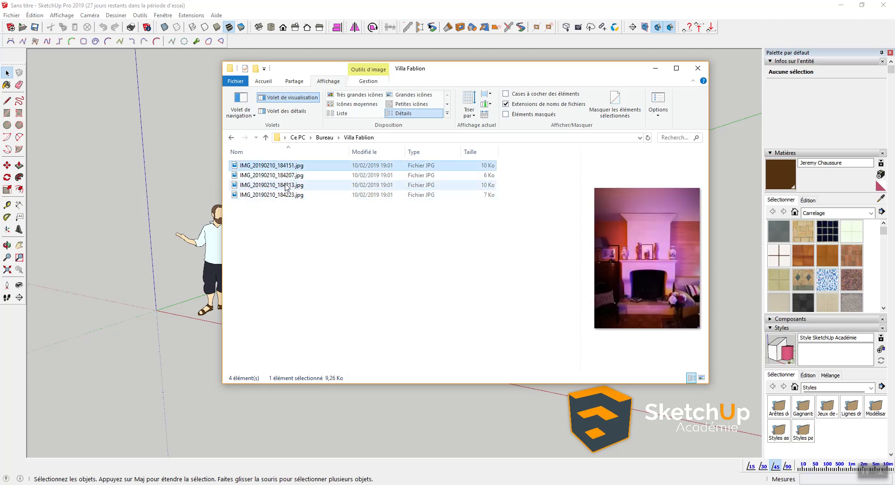
left_click(282, 185)
left_click(281, 176)
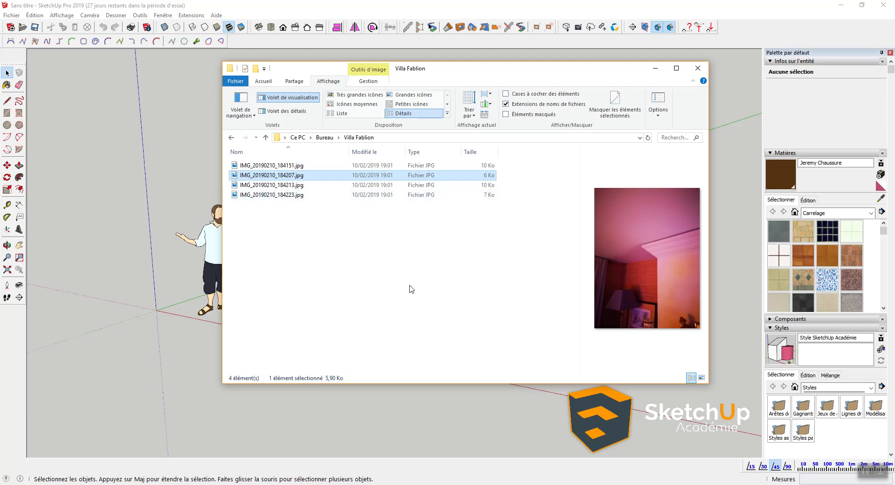
Step: Check the SketchUp model, then select the fireplace photo IMG_20190210_184151.jpg
left_click(202, 260)
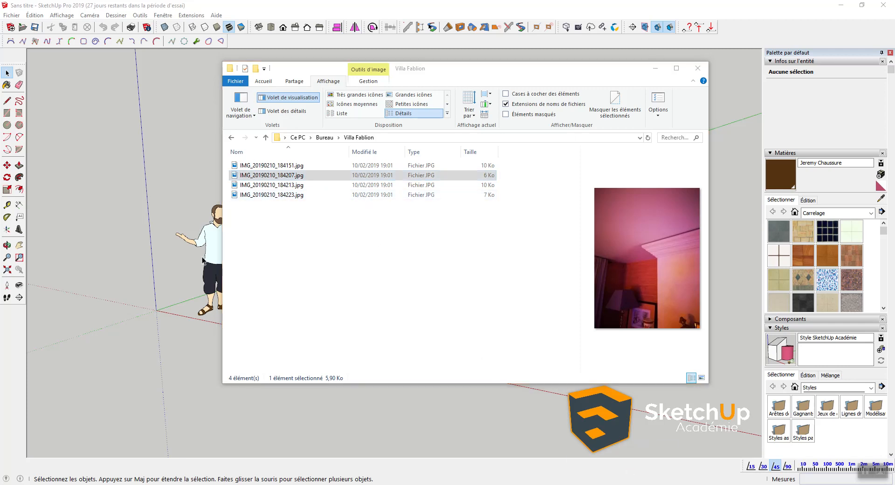
left_click(158, 293)
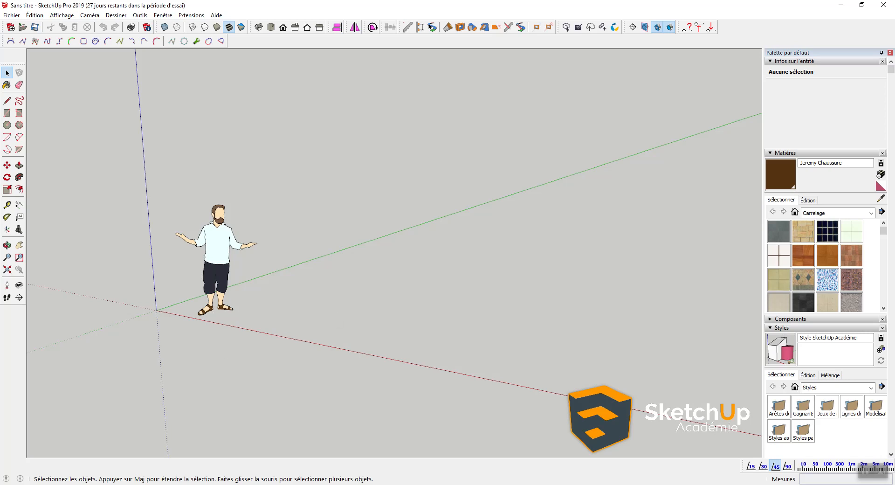
key("alt+Tab")
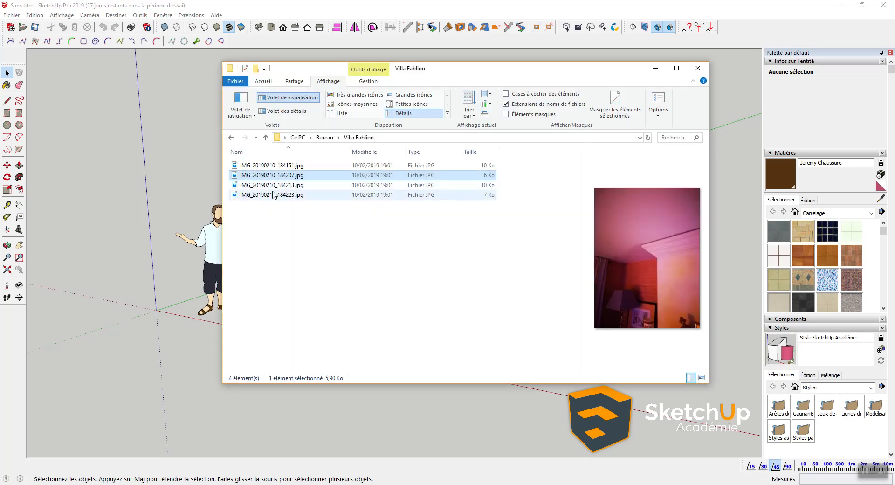
left_click(284, 165)
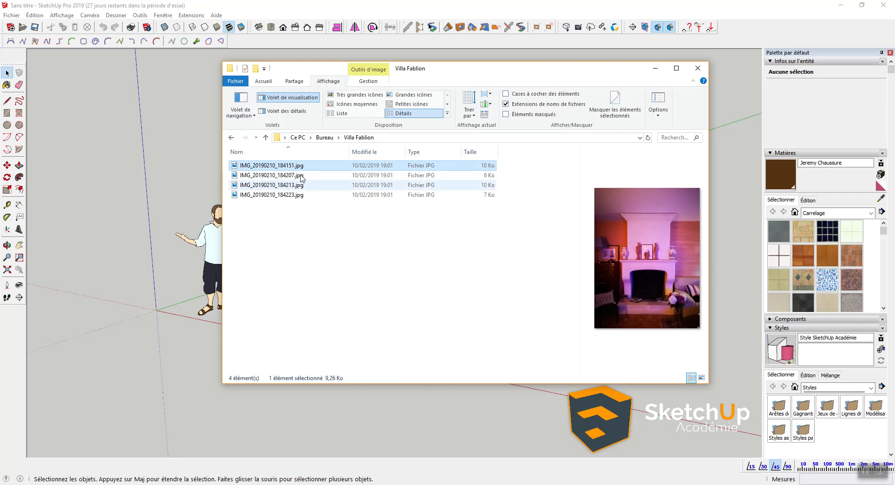
Step: Import the fireplace photo into the model and move its corner onto the origin
left_click_drag(292, 166, 151, 210)
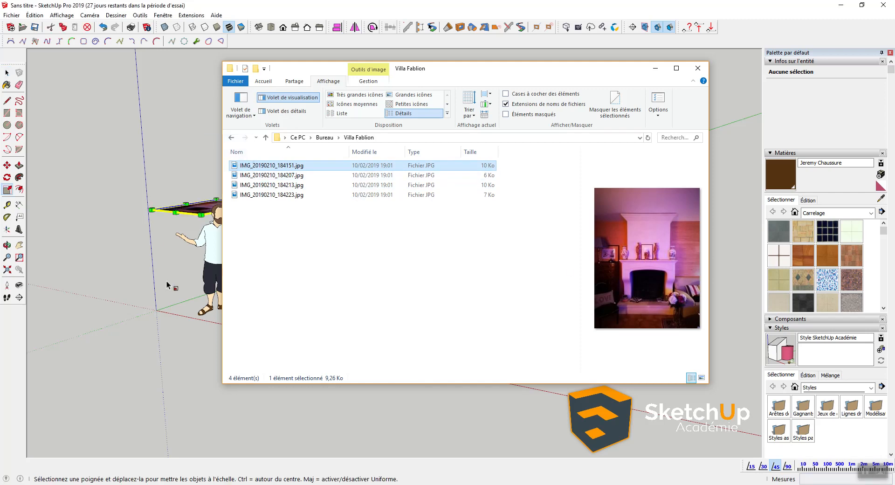
left_click(604, 4)
middle_click_drag(254, 165, 144, 208)
scroll(145, 208, "down", 5)
key("m")
left_click(117, 199)
left_click(209, 313)
scroll(207, 312, "up", 3)
Step: Rotate the photo 90° about the red axis at the origin to stand it upright
key("q")
scroll(208, 308, "up", 2)
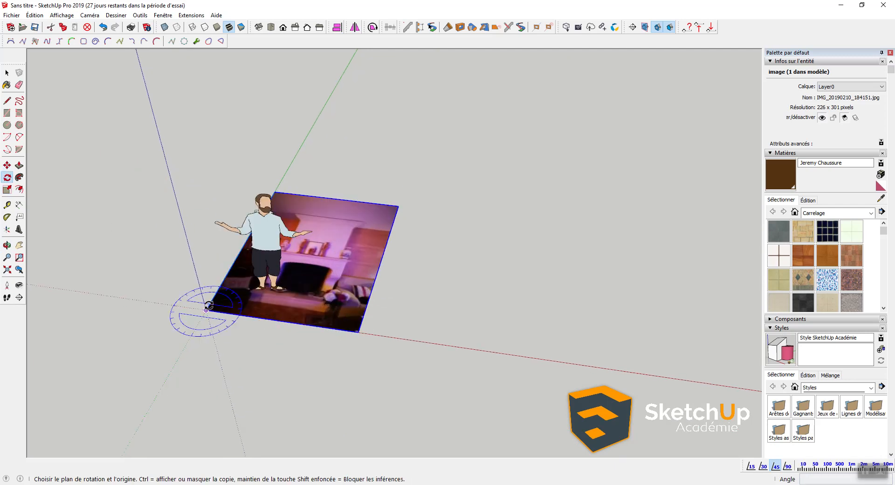
key("Right")
left_click(207, 310)
left_click(223, 281)
left_click(186, 239)
Step: Move the upright photo farther back along the green axis
key("m")
left_click(208, 310)
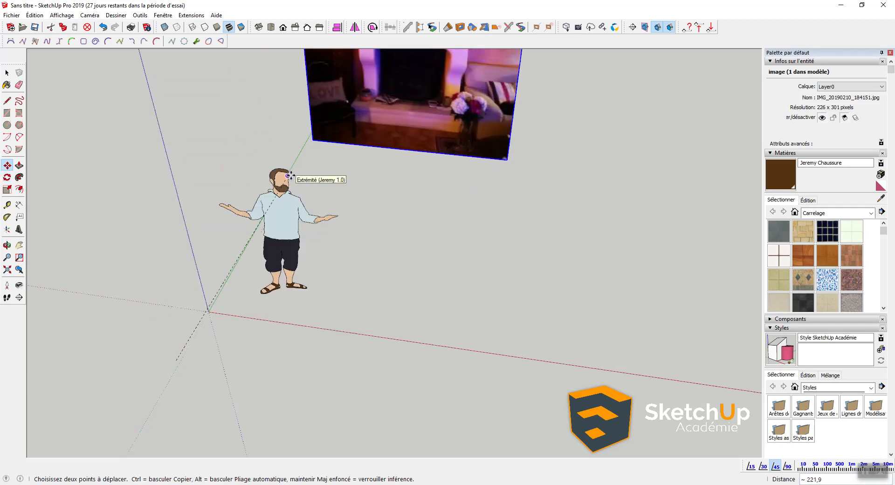
left_click(502, 238)
middle_click_drag(396, 170, 394, 329, "shift")
key("space")
scroll(336, 319, "up", 5)
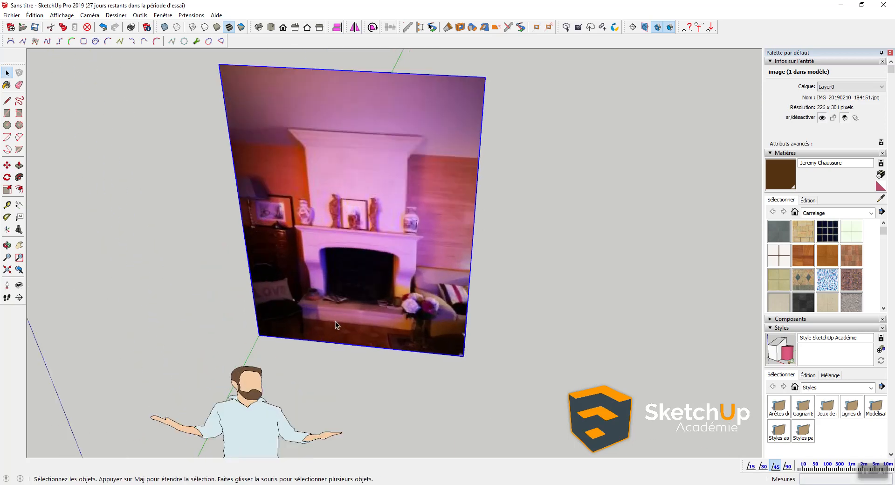
Step: Measure the hearth's width in the photo and resize the whole model so it equals 160
key("t")
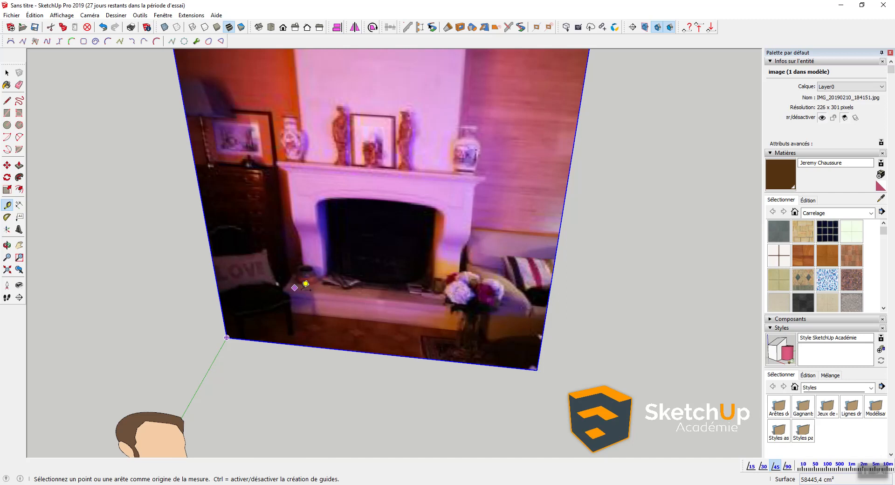
scroll(303, 283, "down", 4)
scroll(327, 288, "up", 5)
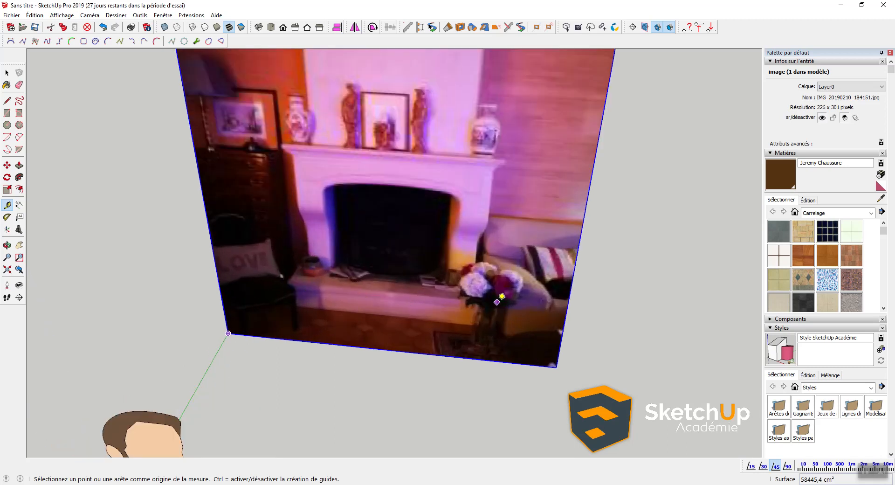
left_click(497, 303)
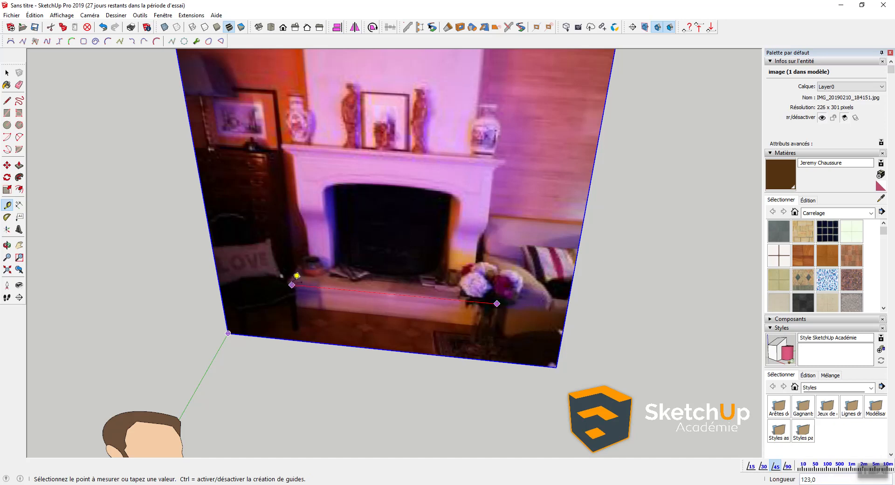
left_click(290, 284)
type("160")
key("Return")
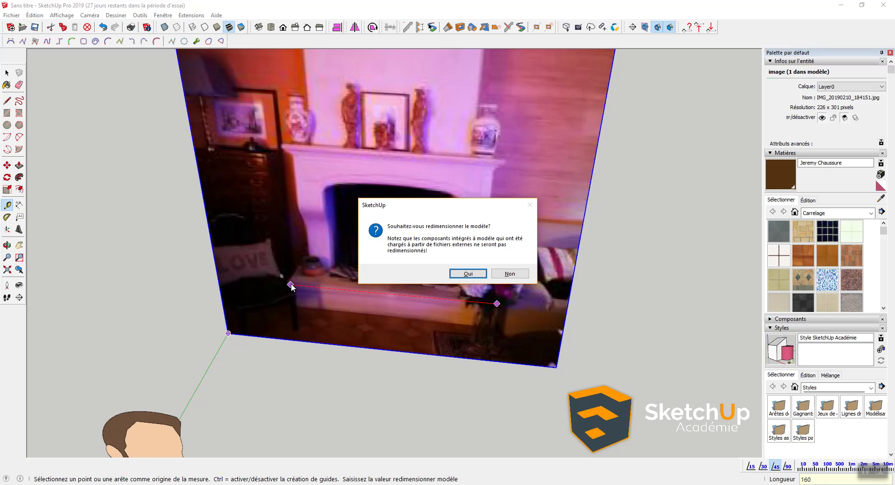
key("Return")
Step: Start a check measurement along the rescaled hearth, then drop it
scroll(315, 280, "down", 2)
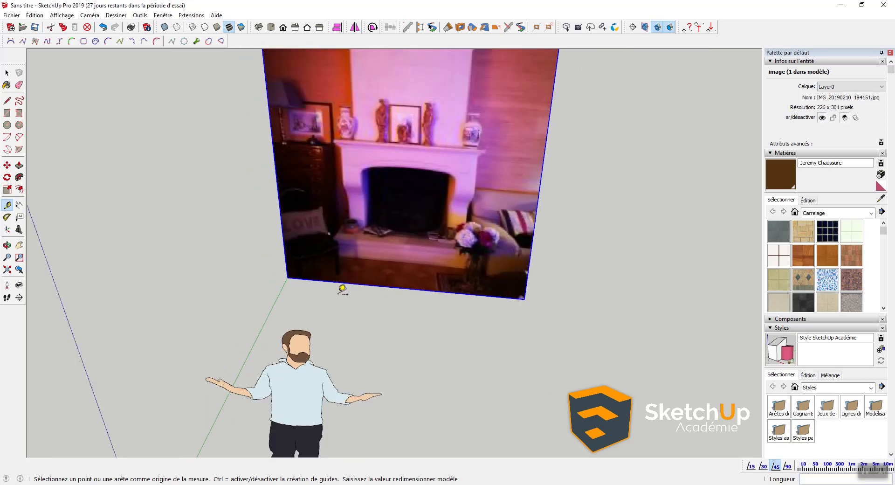
scroll(336, 279, "up", 3)
left_click(313, 216)
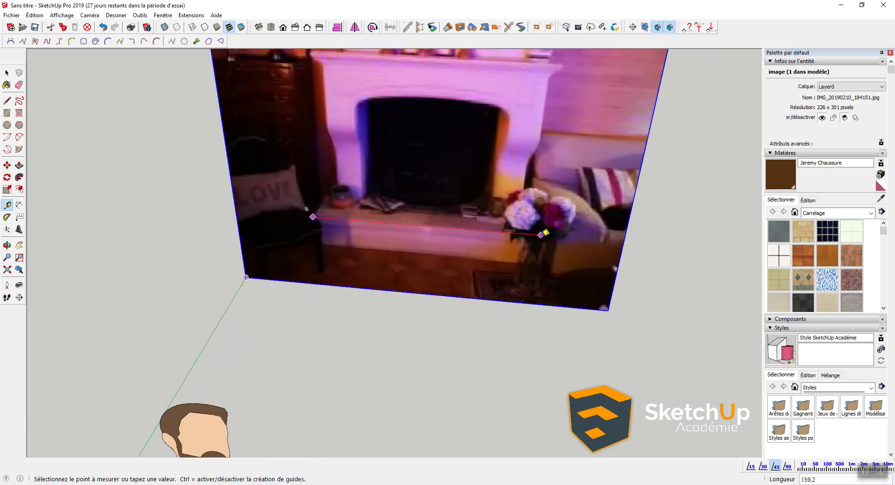
key("space")
scroll(545, 252, "down", 3)
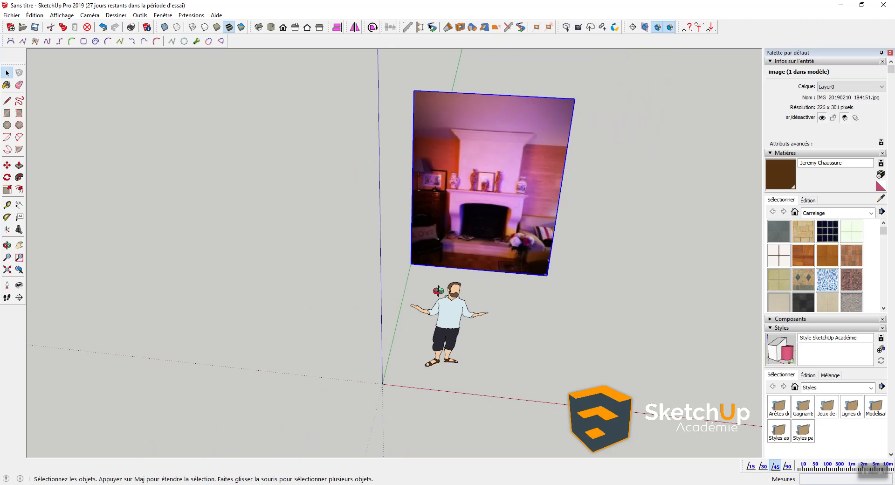
Step: Draw the hearth rectangle on the ground starting at the origin in front of the photo
middle_click_drag(445, 327, 459, 249)
middle_click_drag(415, 292, 396, 266)
scroll(407, 260, "up", 3)
scroll(407, 260, "down", 3)
scroll(407, 260, "up", 3)
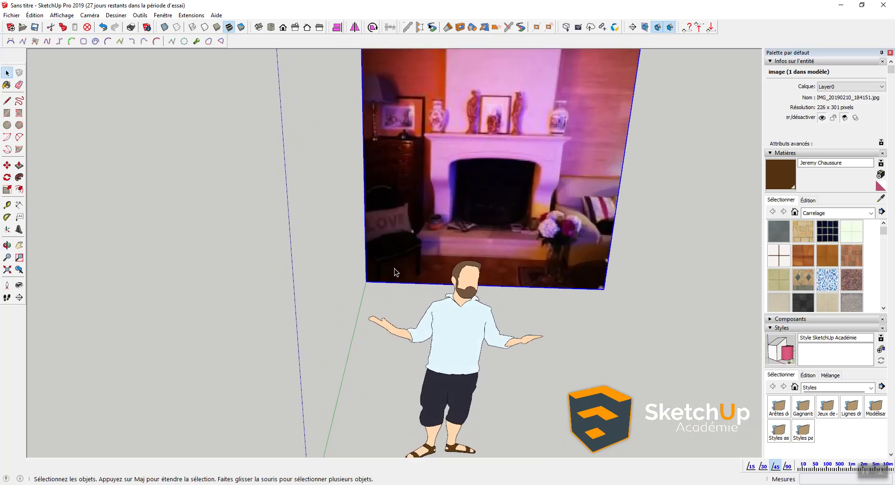
scroll(394, 279, "down", 2)
key("r")
left_click(342, 410)
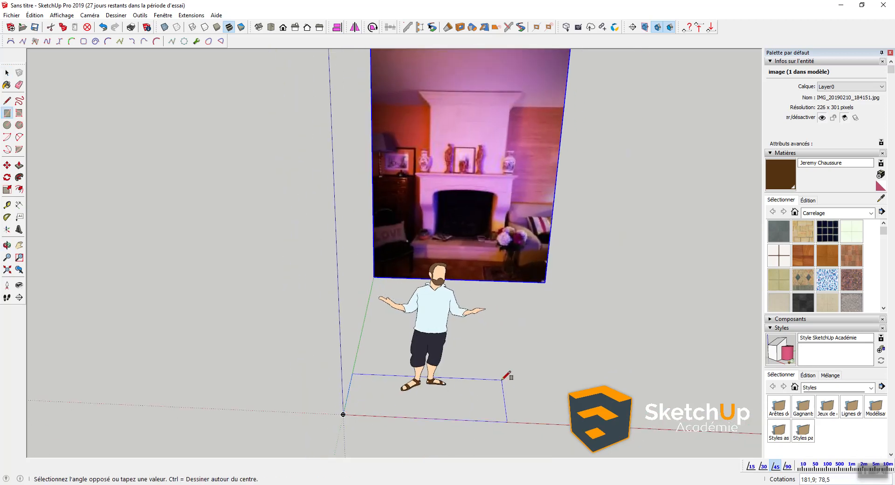
middle_click_drag(519, 386, 387, 371, "shift")
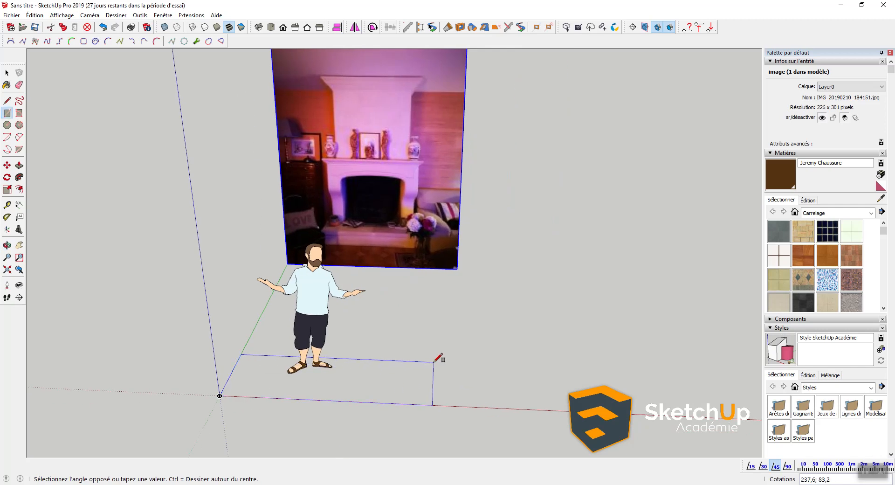
left_click(433, 361)
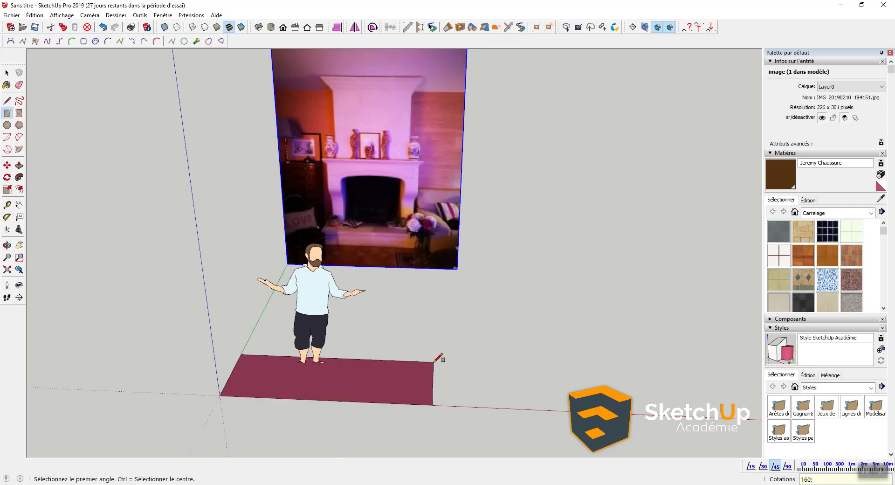
Step: Push/Pull the hearth rectangle up into a block
key("p")
left_click(345, 385)
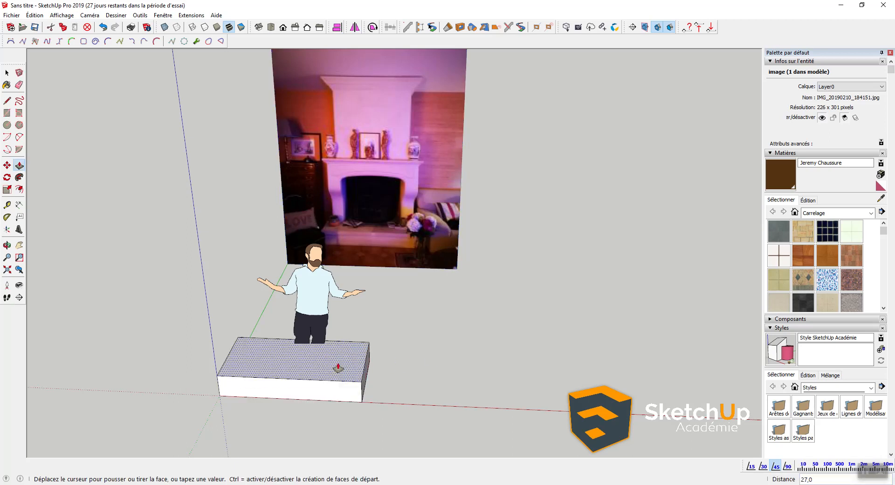
left_click(339, 369)
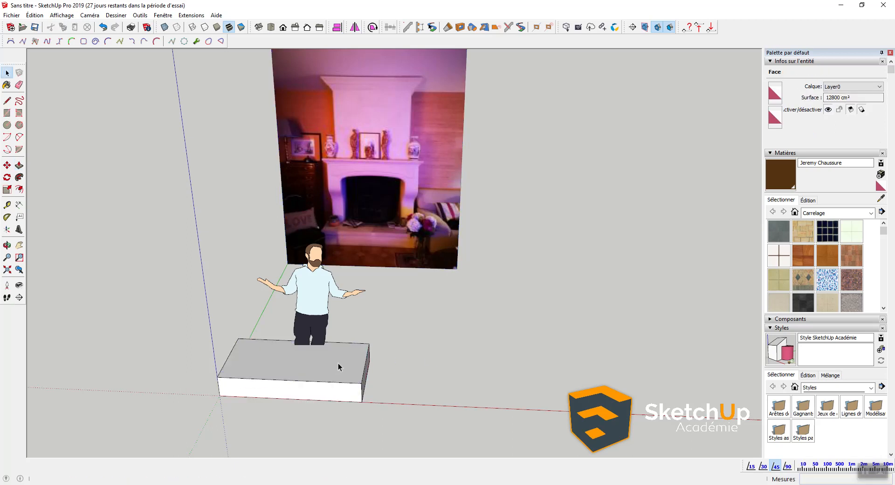
key("space")
scroll(246, 377, "up", 2)
middle_click_drag(309, 412, 362, 311)
Step: Pull the block's top up a further 15.6 as a second tier
key("p")
scroll(397, 395, "up", 2)
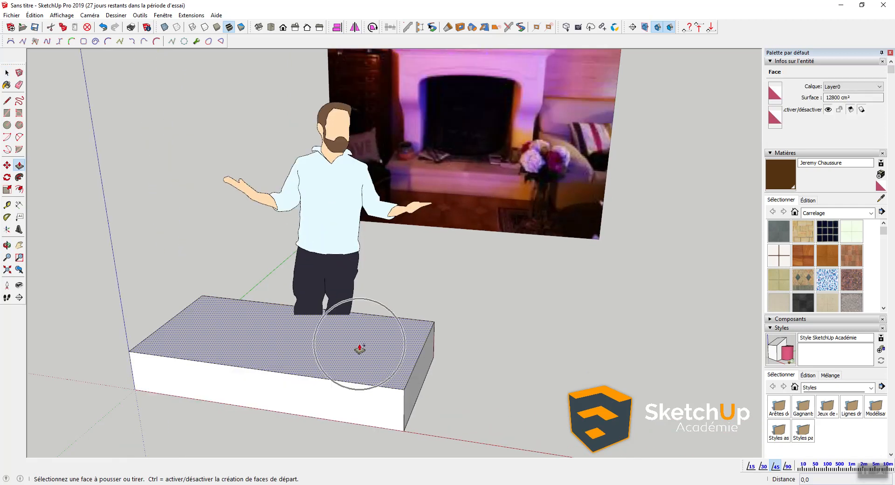
left_click(384, 359)
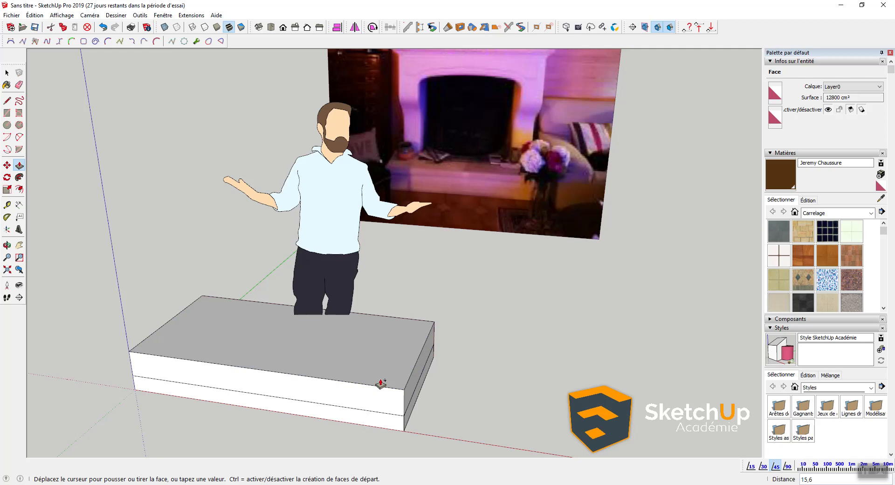
left_click(381, 383)
Step: Reverse the hearth block's top face so it faces outward
key("space")
right_click(375, 349)
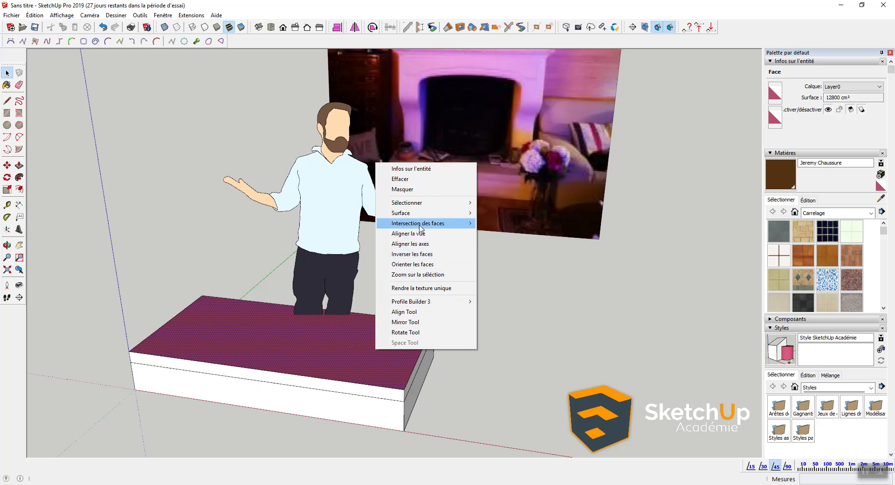
left_click(430, 257)
middle_click_drag(381, 382, 364, 385)
scroll(364, 385, "up", 2)
left_click(466, 365)
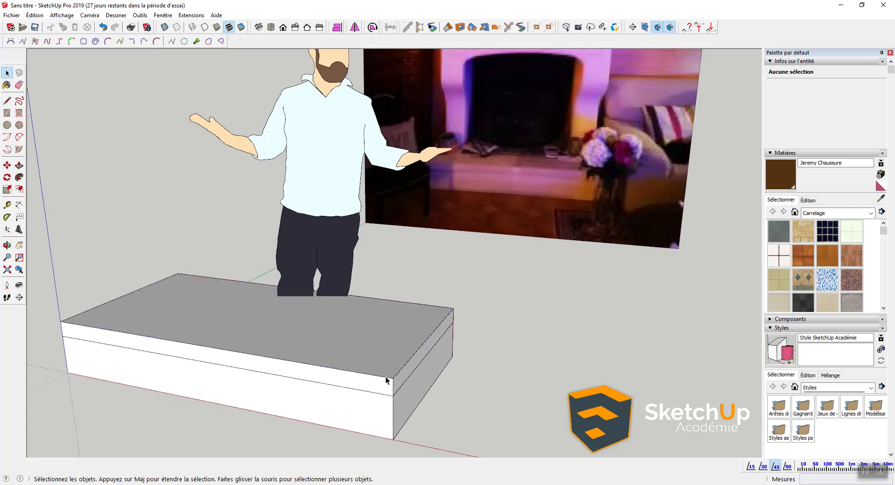
scroll(400, 409, "up", 1)
Step: Push the upper tier's side, front and other faces inward by 25mm to step the hearth
key("p")
left_click(400, 409)
key("Return")
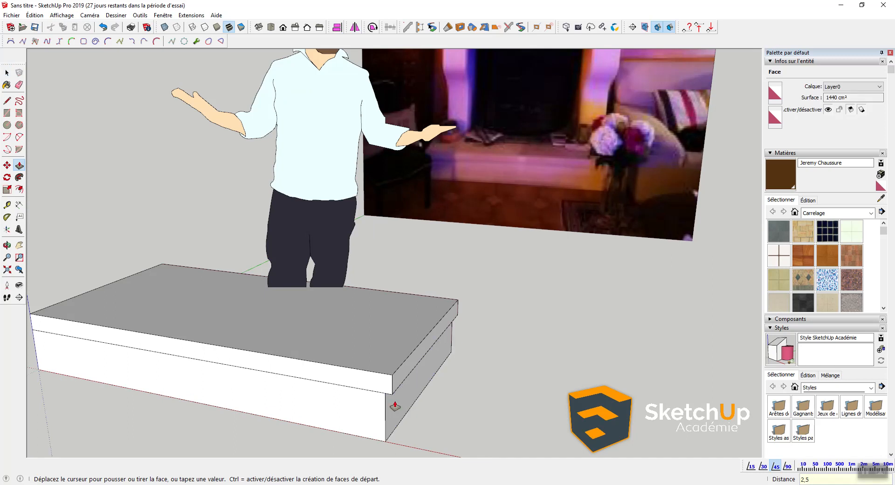
double_click(253, 409)
middle_click_drag(254, 410, 436, 425)
double_click(436, 410)
middle_click_drag(373, 392, 661, 399)
Step: Erase the stray edges left on the lower slab and the scale figure
key("e")
left_click_drag(453, 381, 446, 371)
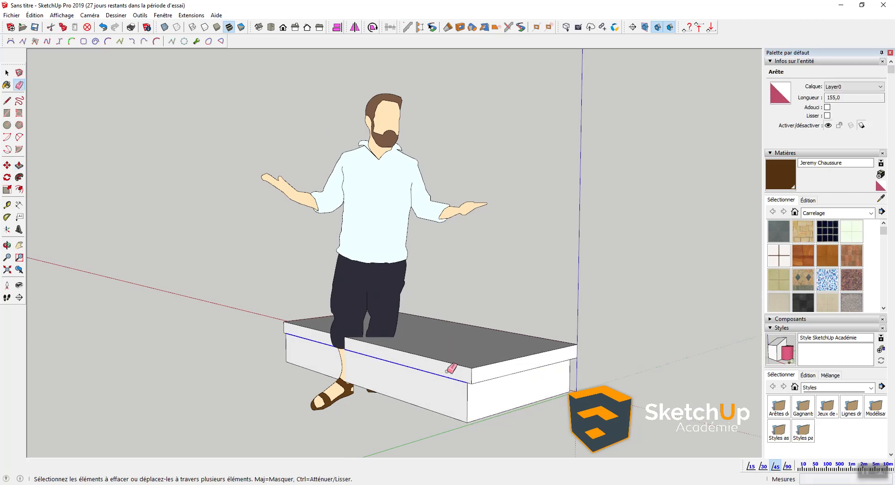
left_click_drag(443, 372, 438, 374)
middle_click_drag(514, 343, 179, 361)
key("space")
mouse_move(338, 361)
middle_mouse_down()
mouse_move(241, 362)
mouse_move(360, 333)
mouse_move(320, 373)
mouse_move(382, 275)
middle_mouse_up()
key("e")
left_click_drag(391, 238, 393, 244)
key("space")
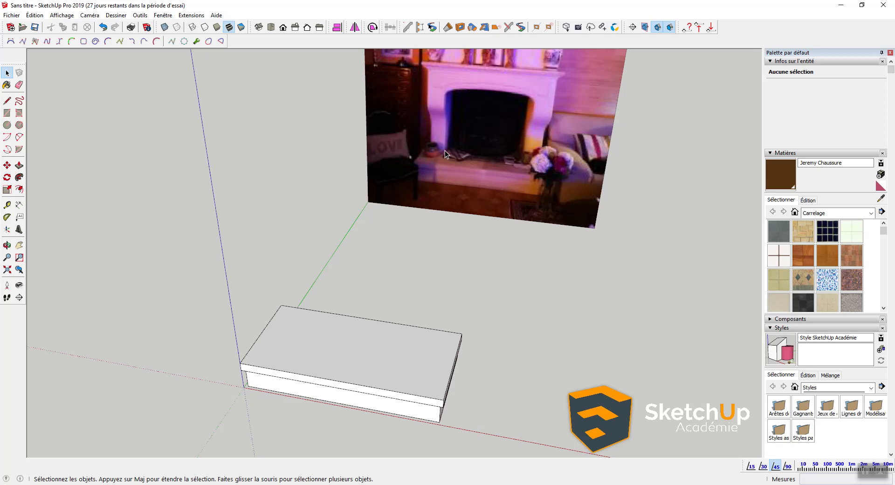
Step: Place guide lines on the hearth top parallel to its back and left edges
key("t")
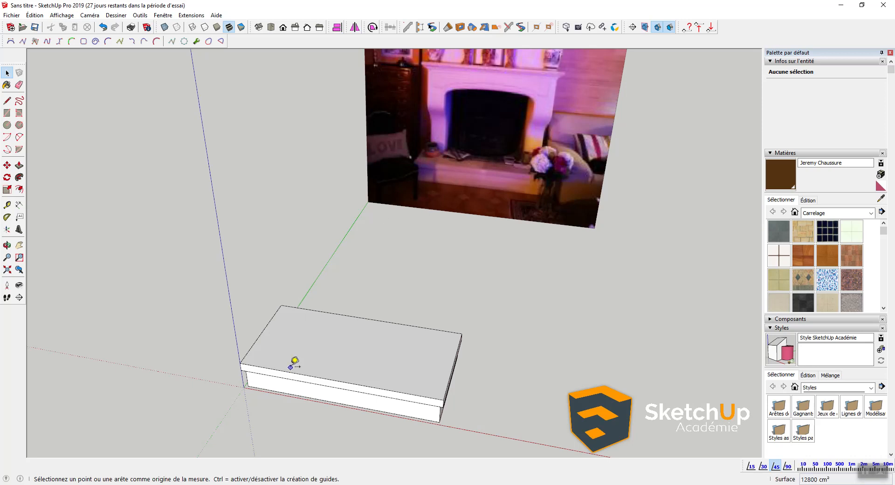
scroll(287, 366, "up", 2)
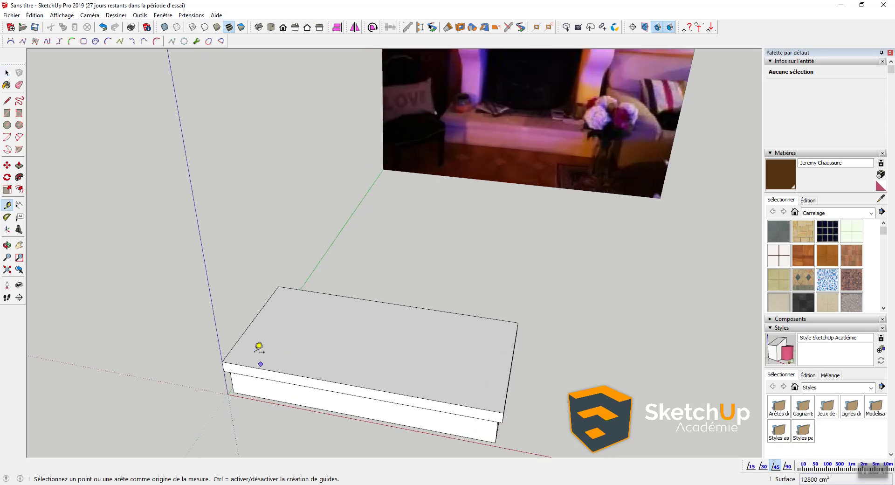
left_click(343, 295)
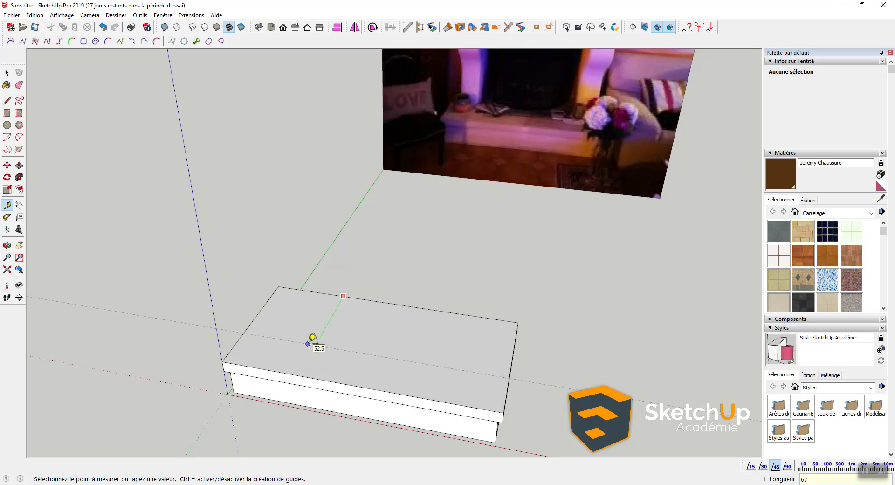
left_click(300, 332)
left_click(256, 316)
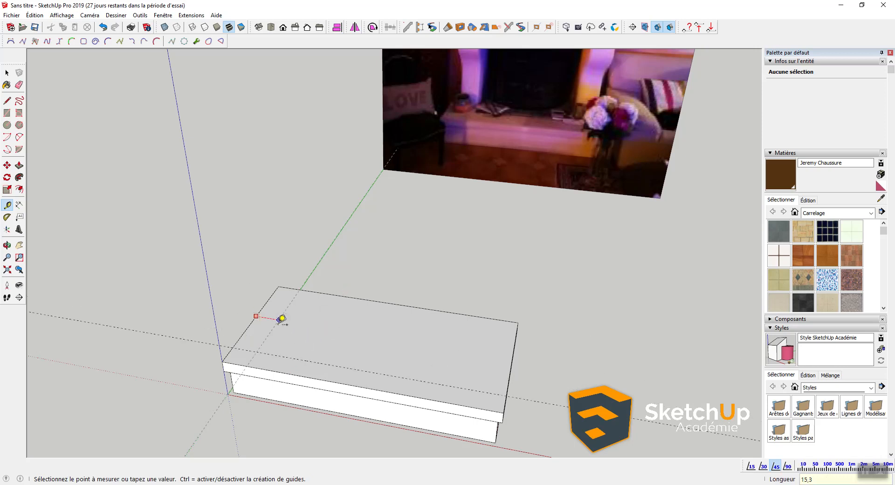
left_click(281, 318)
Step: Draw a 70 by 67 rectangle on the hearth top, then cancel and undo it
key("r")
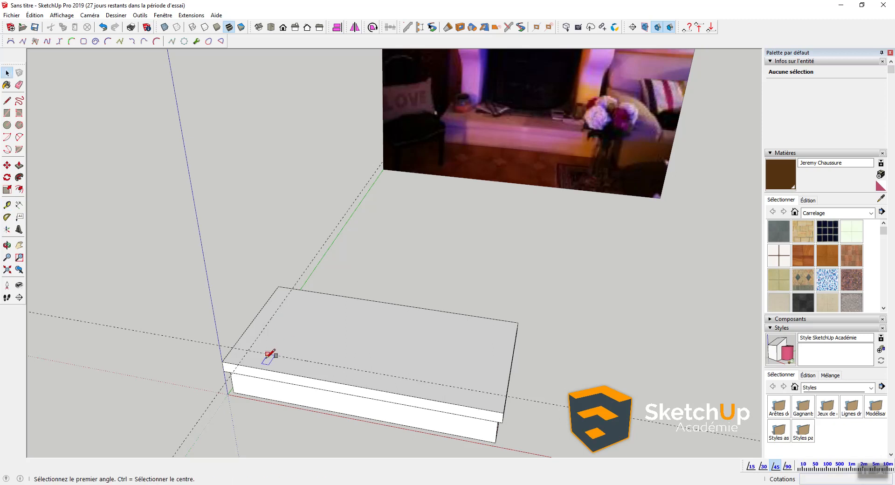
left_click(252, 346)
left_click(394, 304)
key("space")
key("p")
left_click(305, 354)
key("space")
key("ctrl+z")
Step: Make the whole hearth slab a single group and begin a rectangle on its top
triple_click(323, 351)
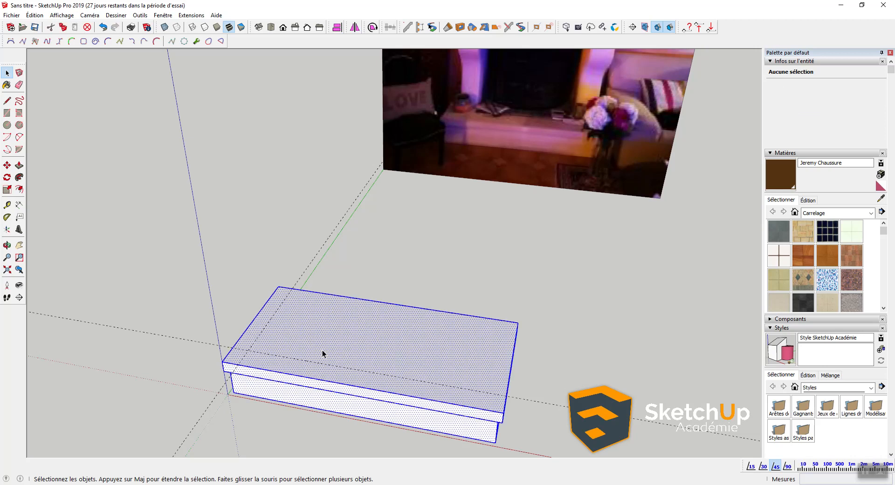
right_click(323, 355)
left_click(391, 227)
key("r")
left_click(248, 347)
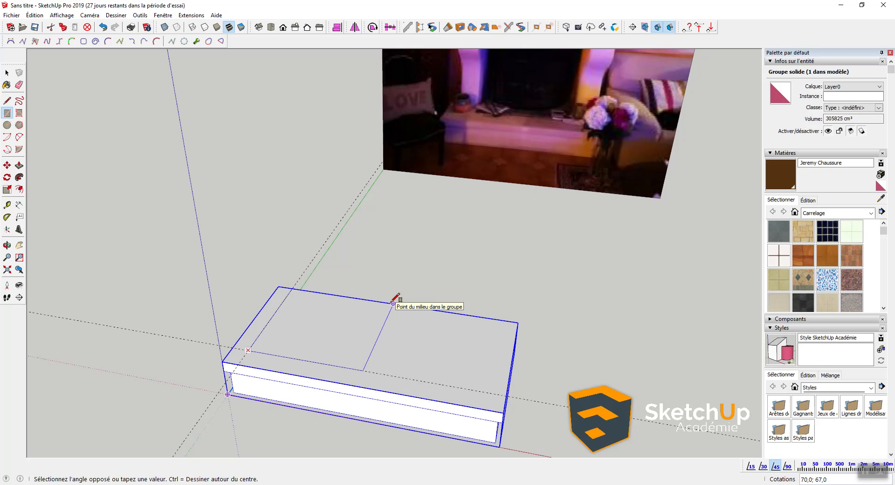
Step: Complete the 70 by 67 rectangle on the hearth and pull it up 100 into a pillar
left_click(360, 338)
key("p")
left_click(336, 333)
type("10")
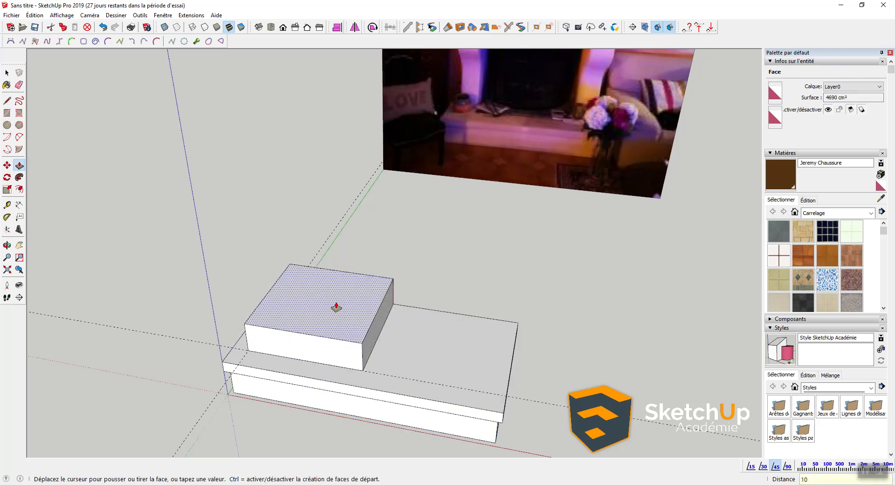
type("0")
key("Return")
key("space")
scroll(348, 301, "down", 2)
scroll(330, 303, "up", 1)
middle_click_drag(328, 306, 393, 375)
scroll(401, 393, "up", 5)
Step: Add a guide 3 from the pillar's corner with the Tape Measure
key("t")
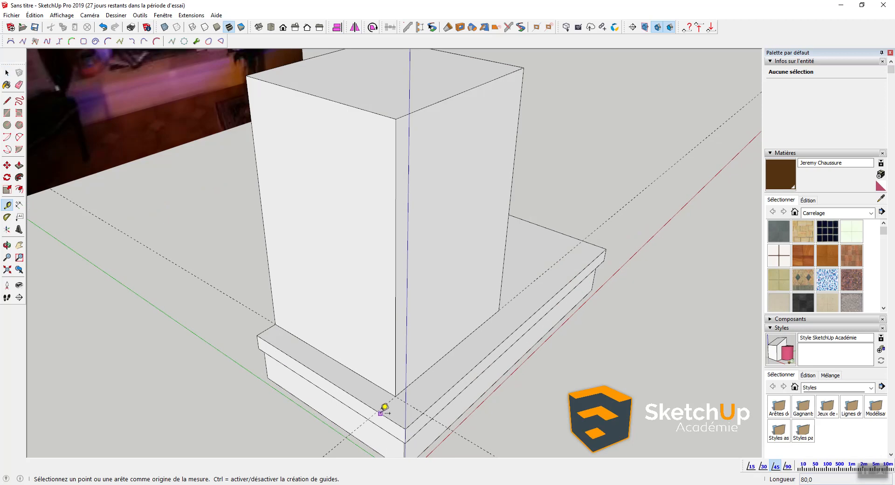
left_click(384, 401)
left_click(393, 375)
left_click(395, 376)
type("375mm")
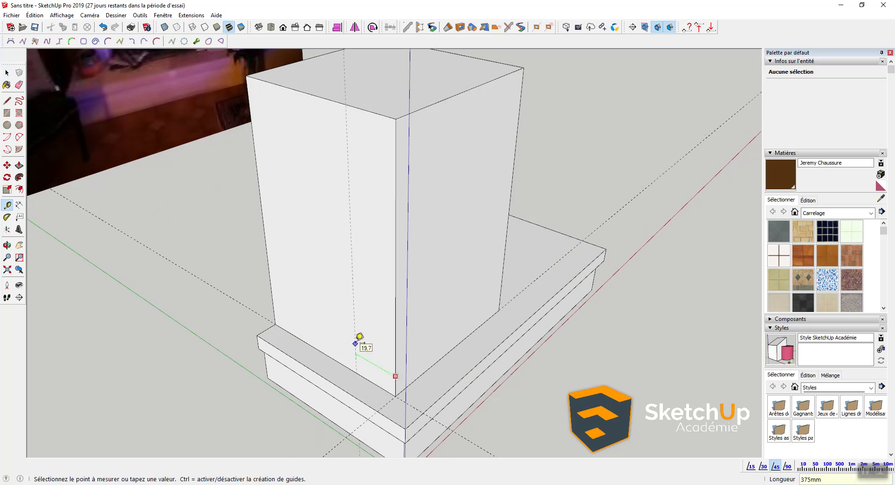
key("Return")
middle_click_drag(343, 366, 384, 335)
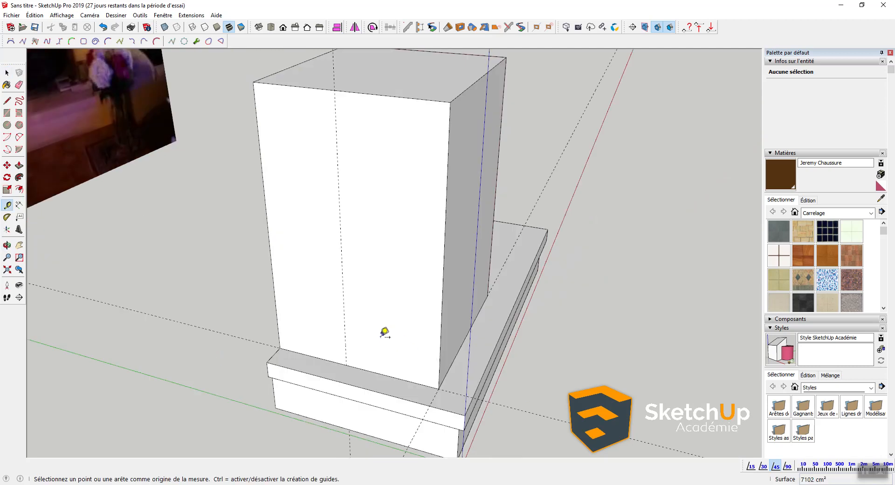
scroll(343, 298, "down", 2)
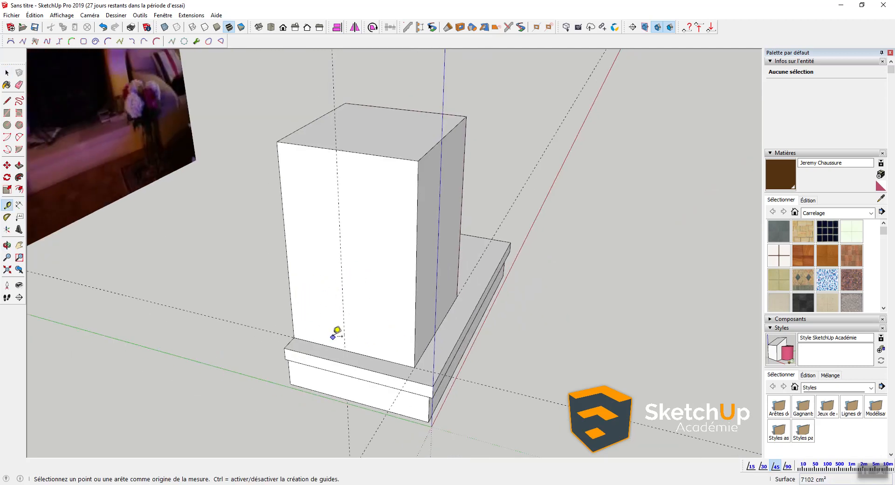
middle_click_drag(375, 192, 301, 163)
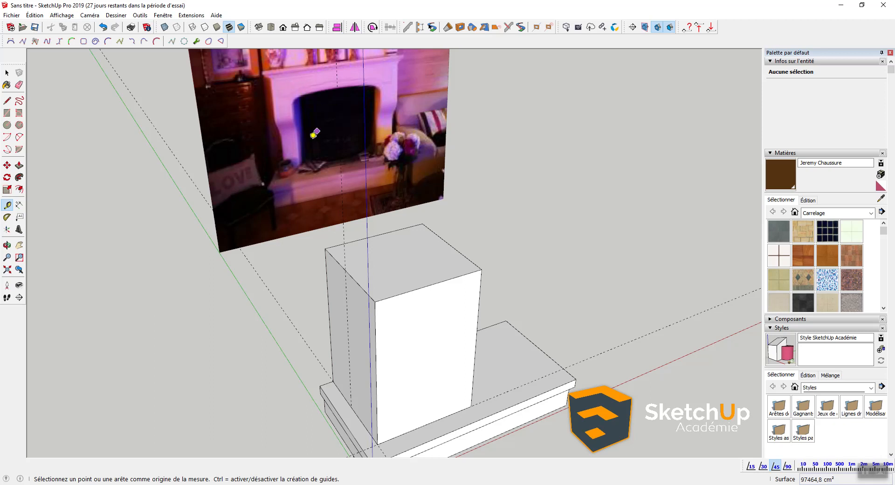
Step: Place two horizontal guides up the pillar's front face from its base edge
middle_click_drag(326, 195, 422, 313)
scroll(422, 313, "up", 2)
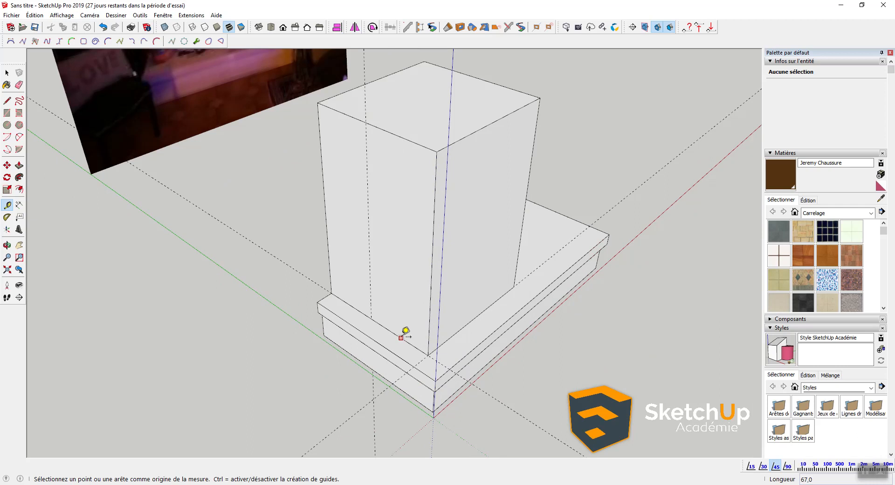
left_click(400, 337)
left_click(401, 294)
left_click(398, 295)
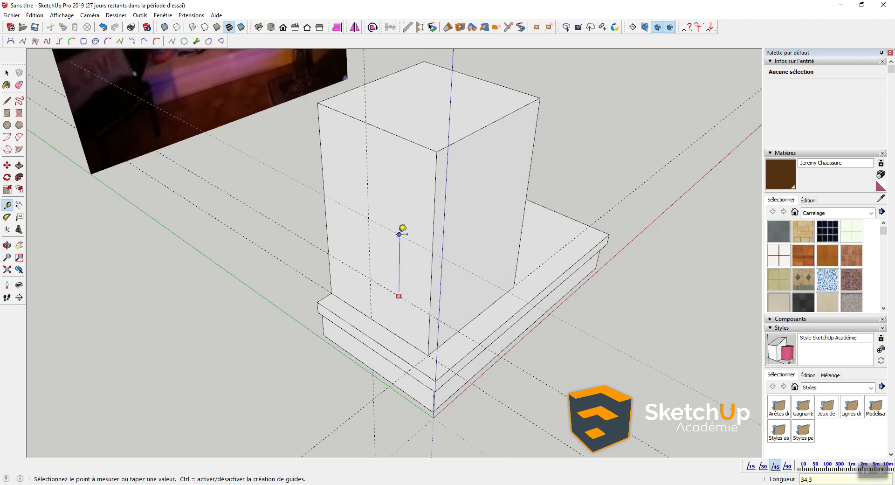
left_click(402, 229)
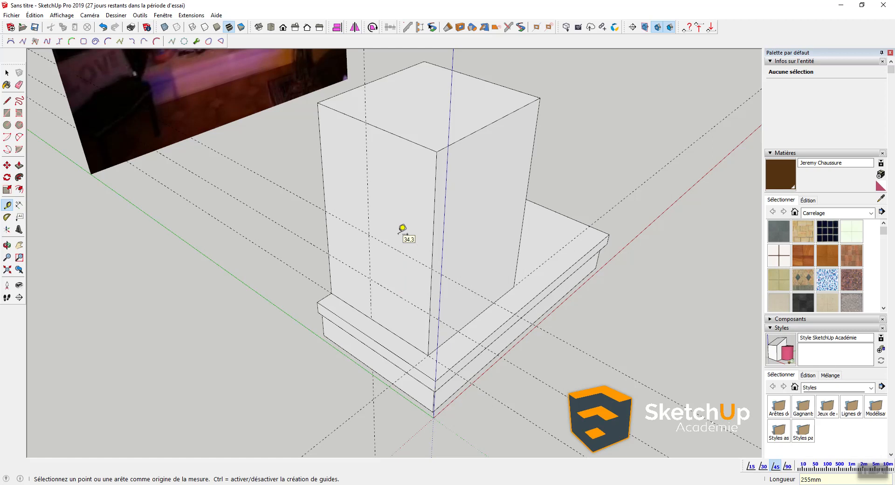
Step: Add another horizontal guide 255mm from the previous one for the corbel
left_click(394, 248)
type("2")
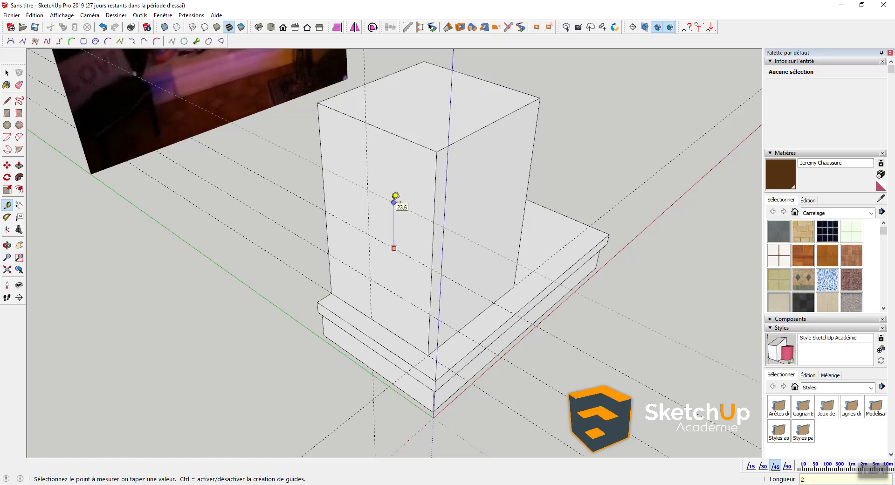
type("55mm")
key("Return")
key("space")
mouse_move(392, 226)
middle_mouse_down()
mouse_move(525, 205)
mouse_move(319, 233)
mouse_move(359, 273)
mouse_move(387, 240)
middle_mouse_up()
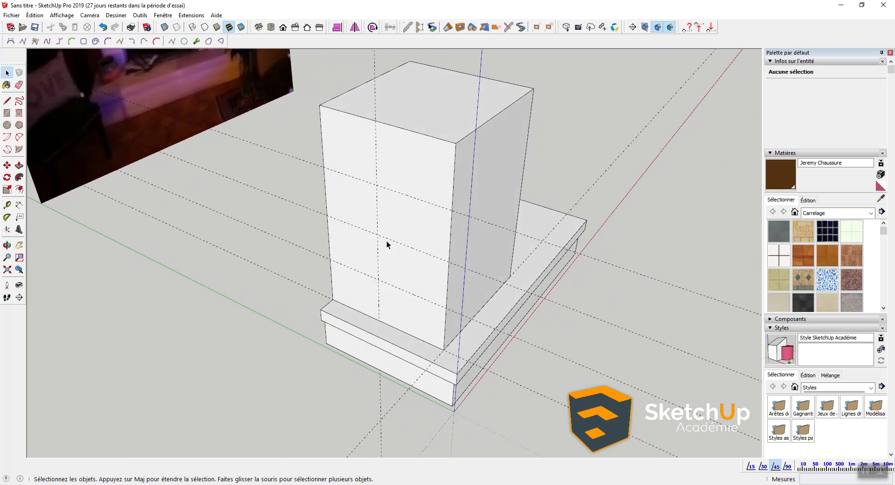
key("l")
scroll(371, 281, "up", 1)
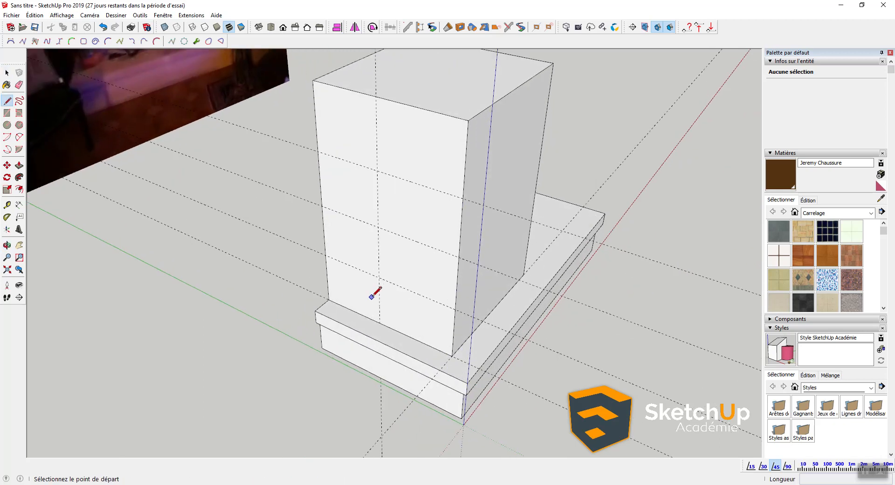
Step: Draw a vertical line up the pillar's front face from its bottom to the guide intersection
left_click(379, 323)
left_click(379, 279)
scroll(406, 329, "down", 2)
middle_click_drag(402, 319, 432, 365, "shift")
key("space")
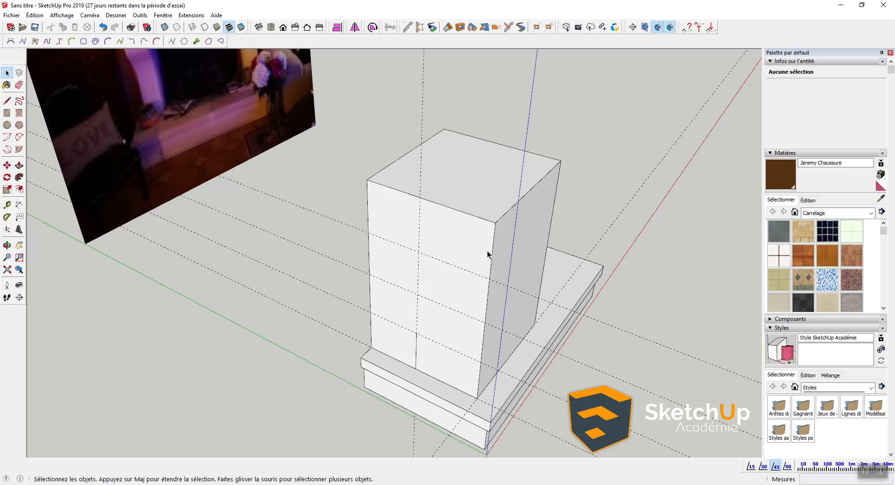
middle_click_drag(494, 252, 460, 297)
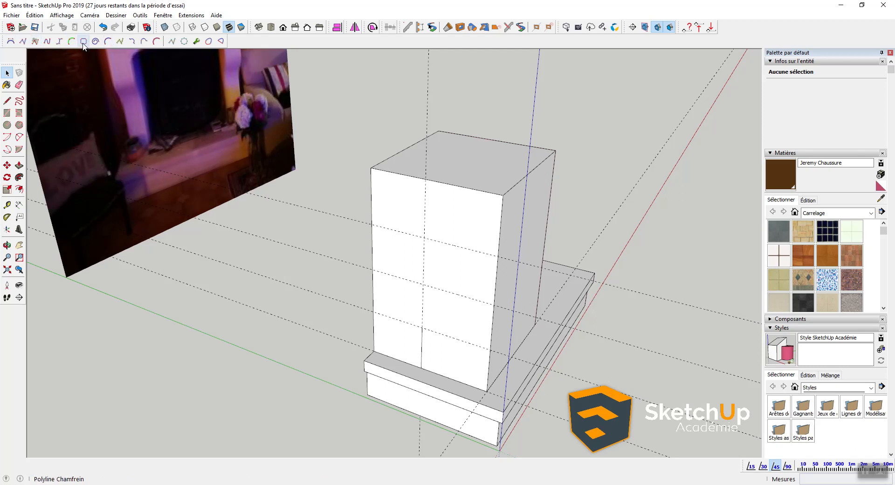
Step: Draw an S-shaped Bézier curve from the pillar face's bottom to the guide intersection, bent through three control points
left_click(10, 42)
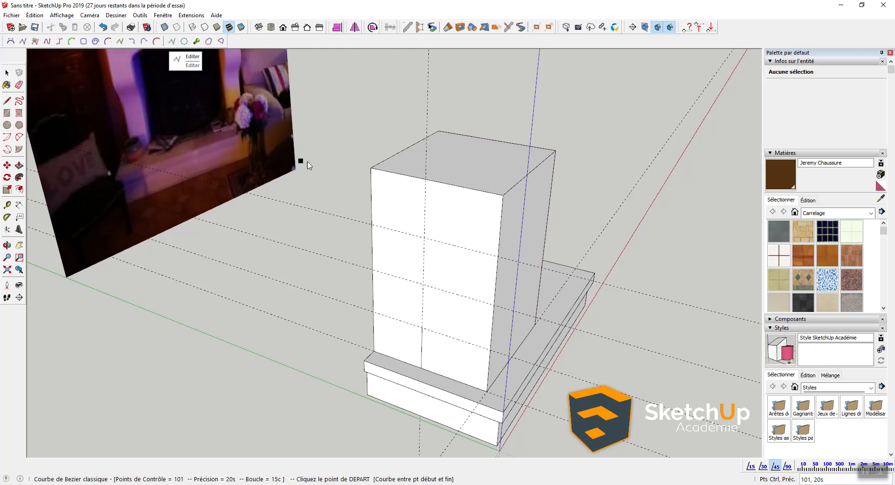
left_click(424, 329)
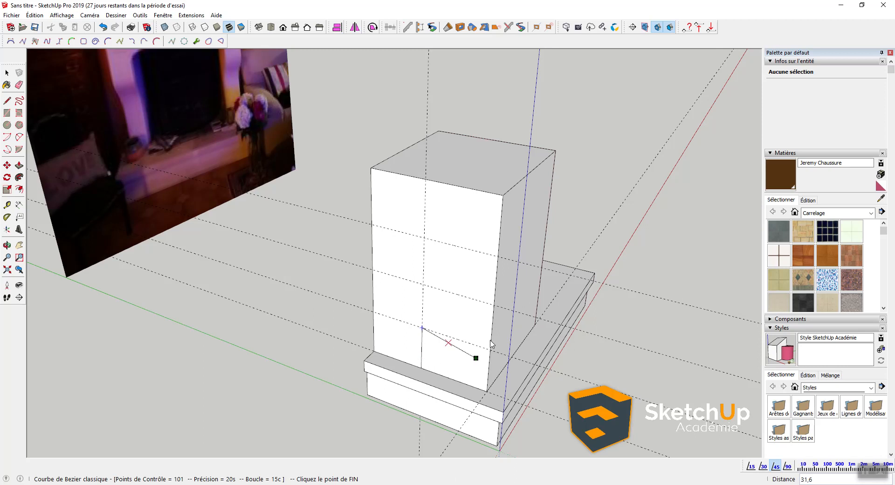
left_click(497, 256)
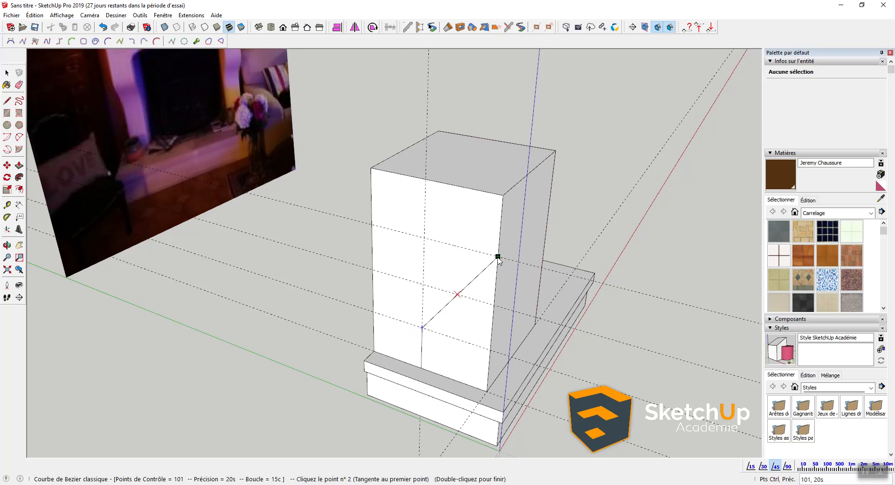
left_click(422, 284)
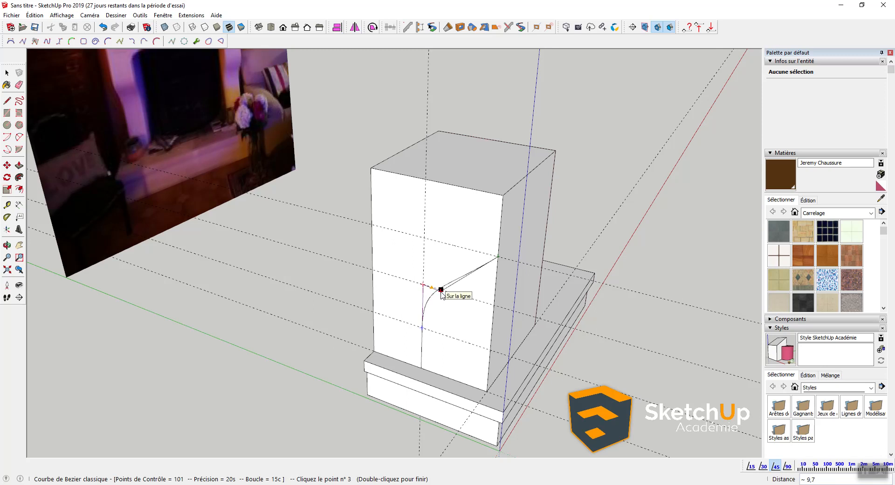
left_click(441, 289)
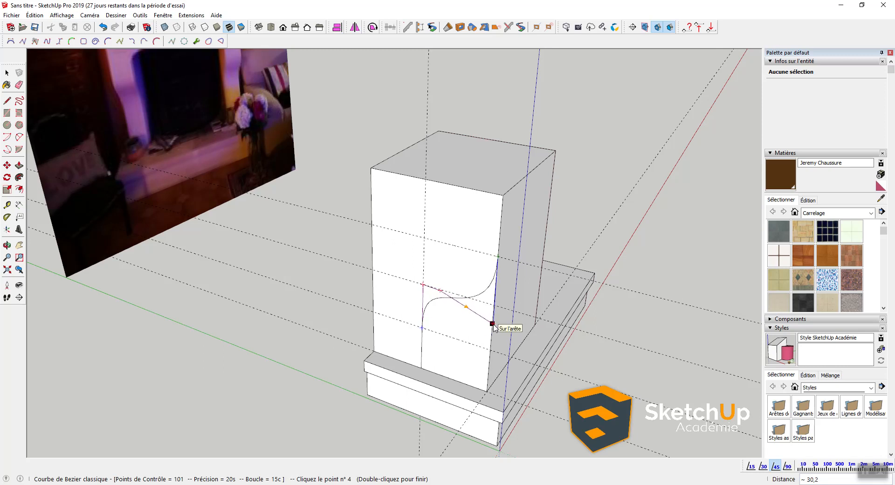
left_click(493, 318)
double_click(493, 318)
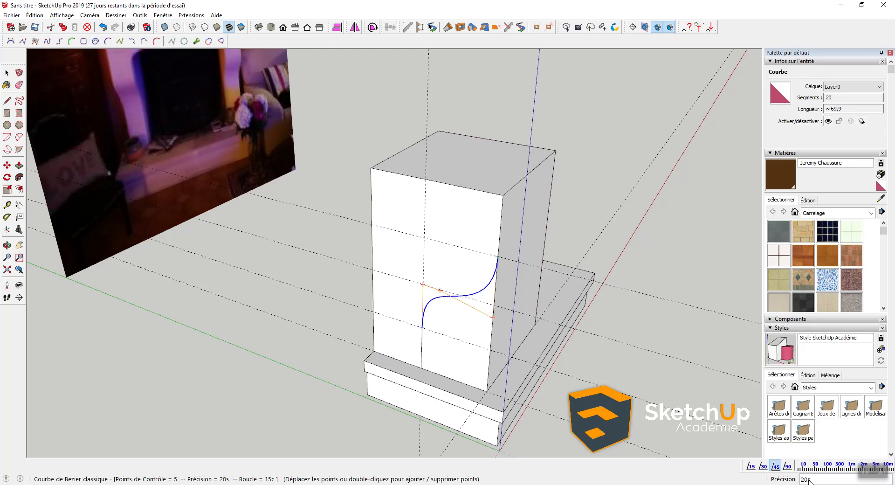
Step: Smooth the Bézier curve to 42 segments
scroll(465, 277, "up", 5)
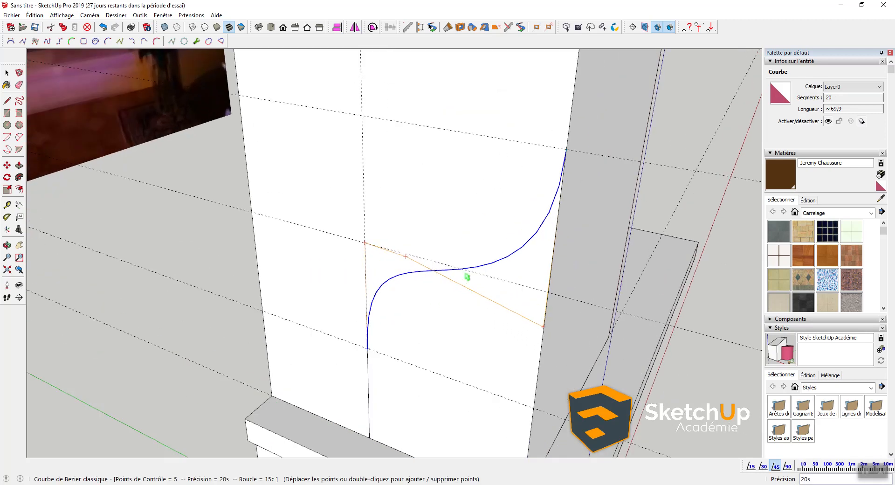
scroll(609, 174, "down", 2)
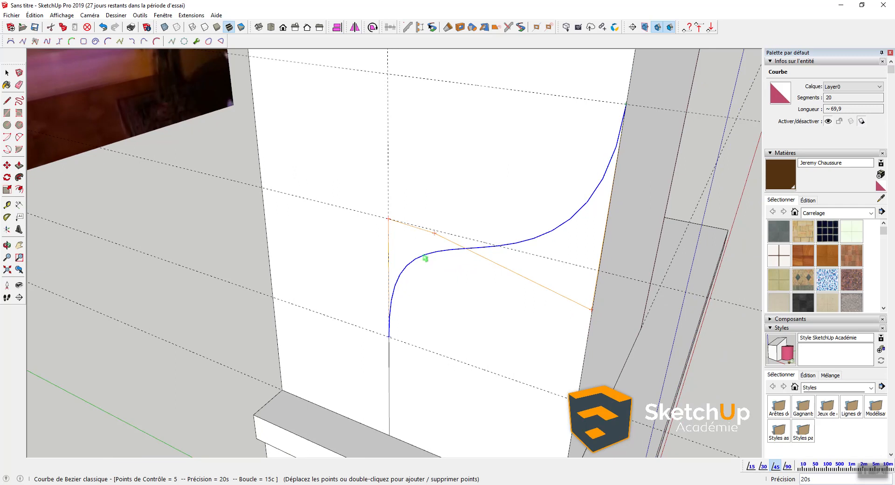
scroll(614, 175, "down", 2)
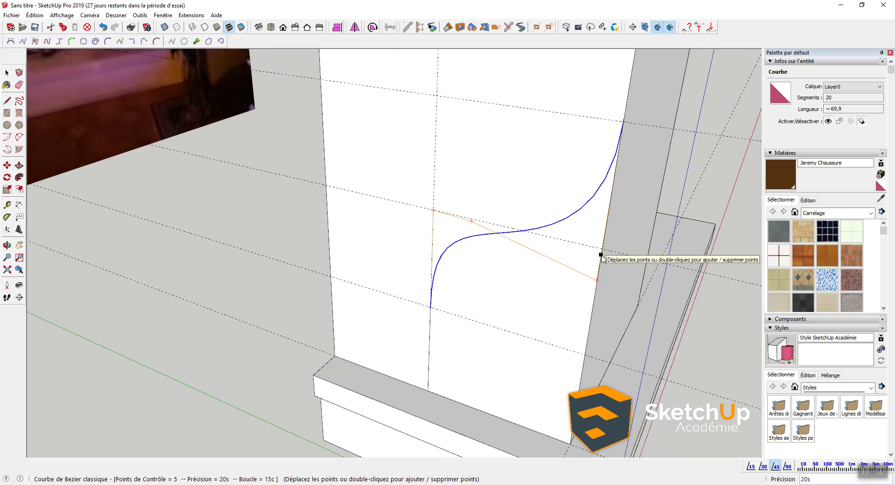
key("Return")
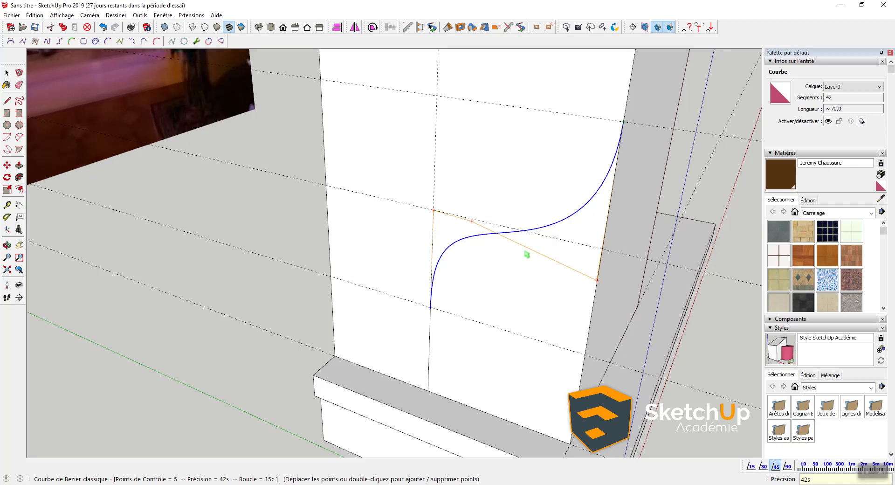
scroll(527, 254, "down", 2)
scroll(515, 277, "up", 2)
key("space")
Step: Push/Pull the face right of the curve back to cut it away, leaving a curved notch
left_click(522, 267)
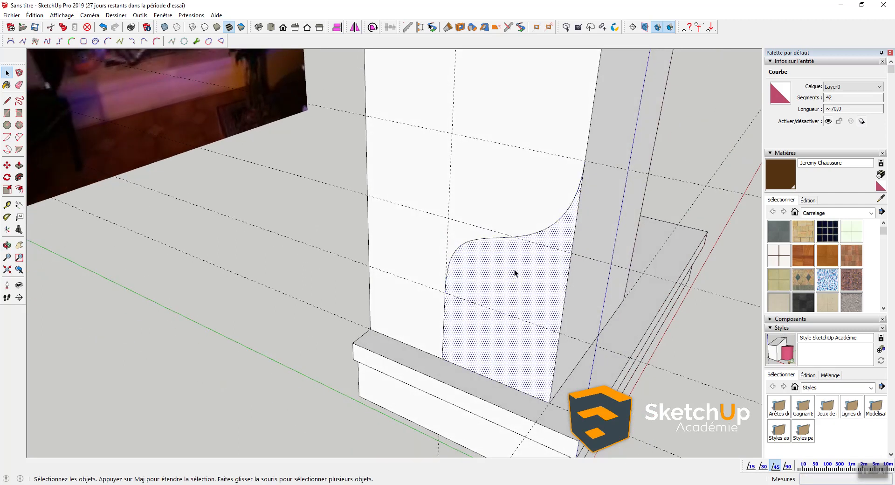
scroll(522, 267, "down", 3)
scroll(466, 267, "down", 3)
key("p")
left_click(490, 269)
left_click(591, 246)
key("space")
middle_click_drag(633, 236, 431, 227)
Step: Take a Tape Measure reading from the notched block's bottom corner
key("t")
middle_click_drag(592, 254, 474, 283)
scroll(473, 287, "down", 1)
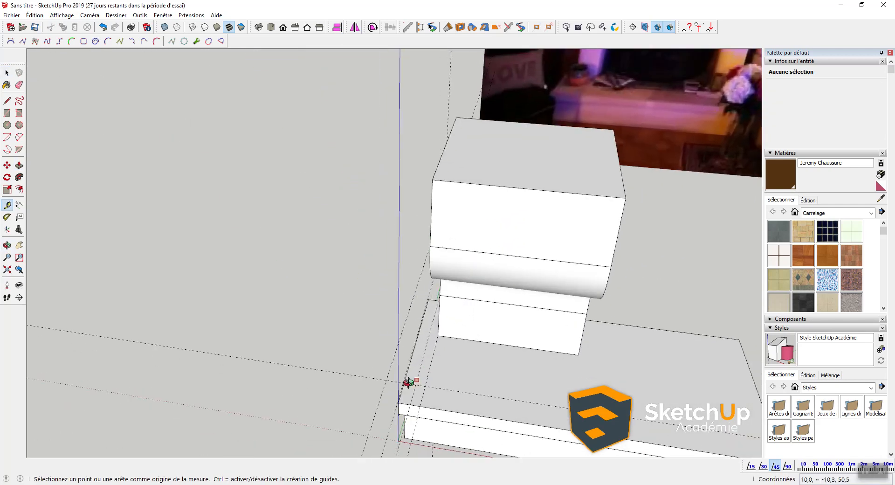
left_click(429, 362)
key("Return")
Step: Push the notched block's side face in to narrow it to a thin slab
key("space")
left_click(566, 348)
middle_click_drag(574, 348, 502, 328)
key("p")
left_click(575, 317)
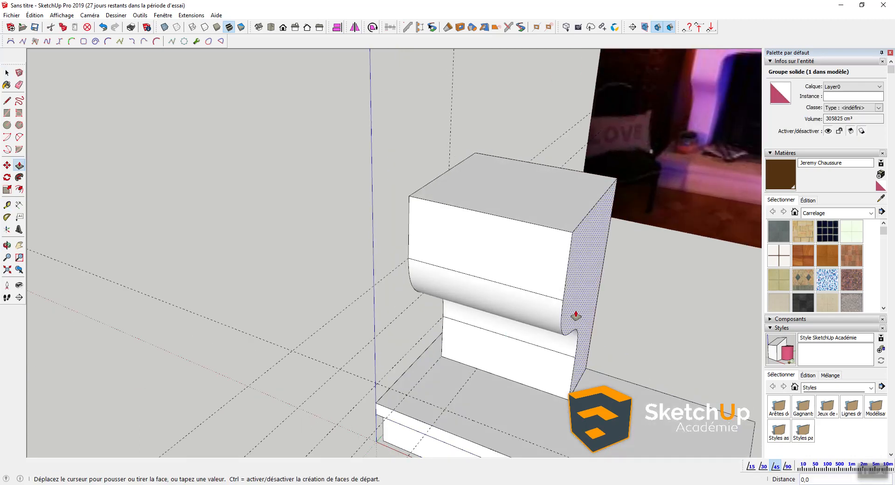
left_click(446, 412)
key("space")
Step: Push the corbel's upper front face back to remove the block's upper part
middle_click_drag(363, 378, 438, 238)
middle_click_drag(370, 156, 371, 135)
double_click(416, 169)
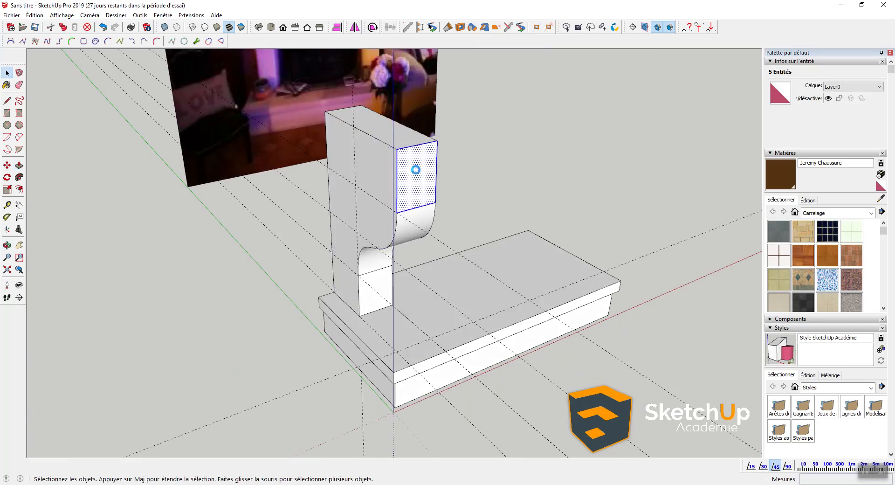
key("p")
left_click(412, 171)
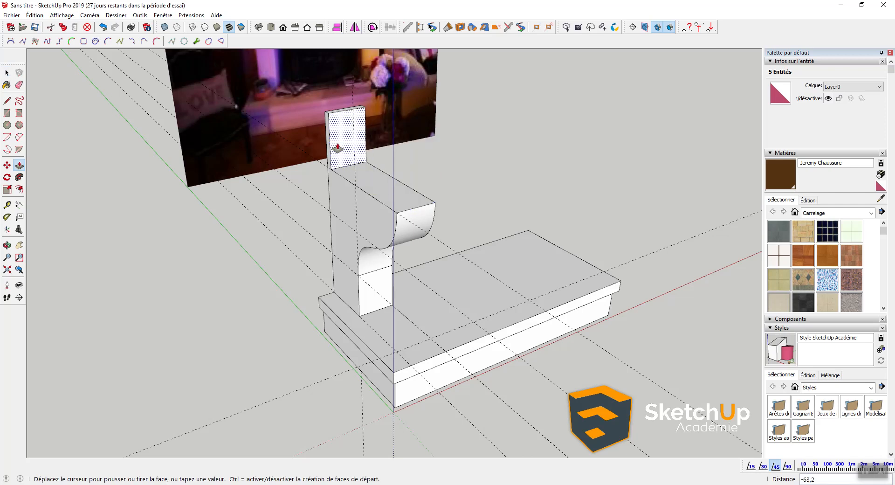
left_click(334, 142)
key("space")
Step: Select all the corbel geometry and make it a group with Créer un groupe
triple_click(402, 197)
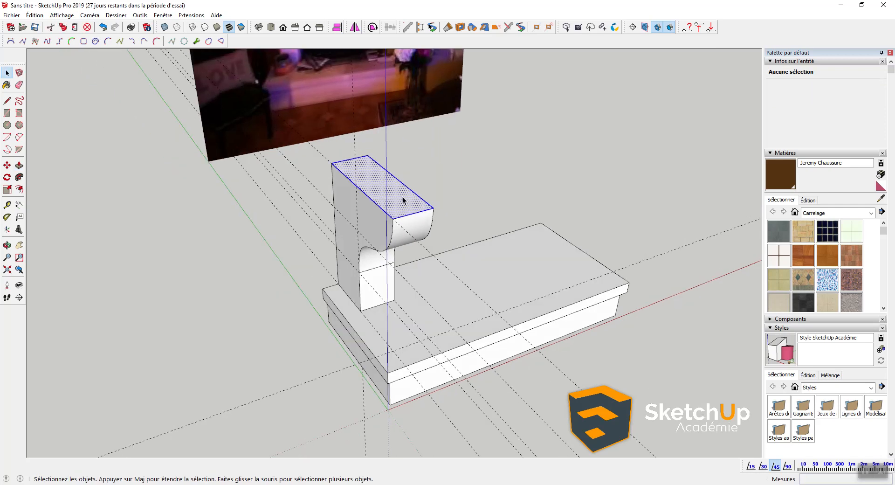
right_click(403, 198)
left_click(449, 278)
middle_click_drag(435, 229, 147, 244)
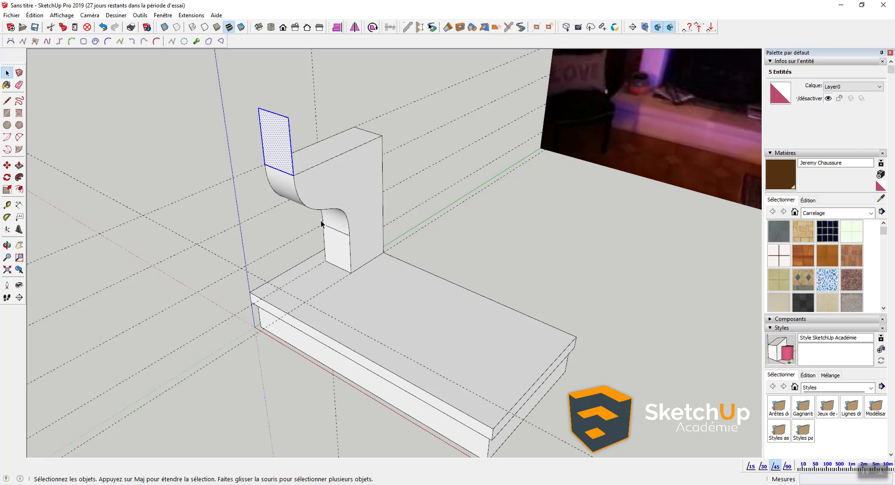
Step: Pull the corbel's top face upward to raise a block on top
left_click(38, 16)
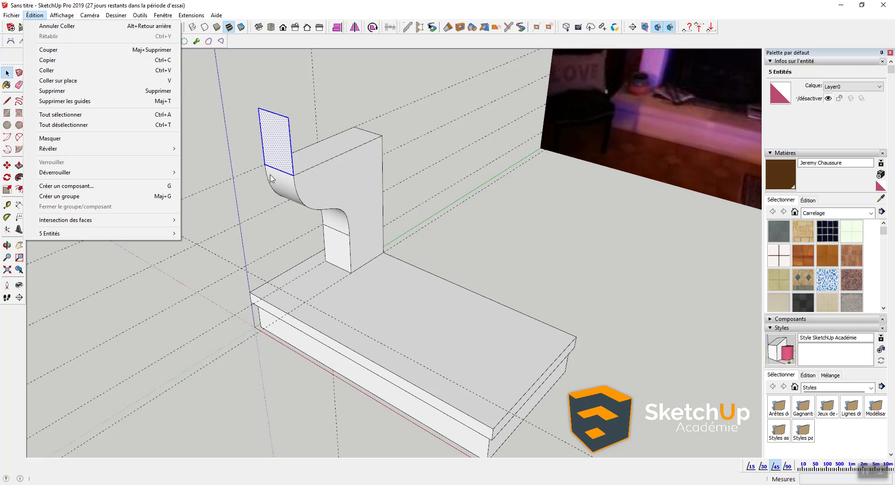
left_click(259, 200)
middle_click_drag(286, 198, 313, 194)
key("p")
left_click(313, 194)
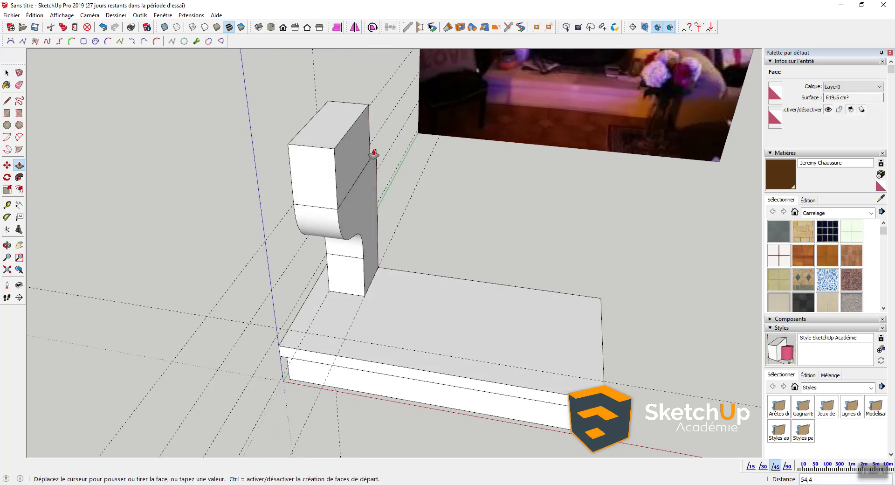
left_click(369, 164)
middle_click_drag(369, 164, 334, 176)
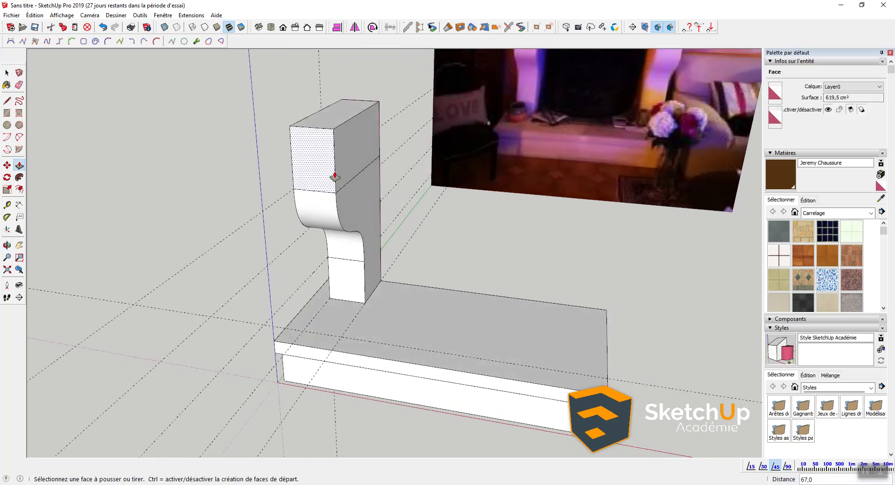
Step: Pull the top block's side out about 49 toward the fireplace, then select the whole block
left_click(352, 151)
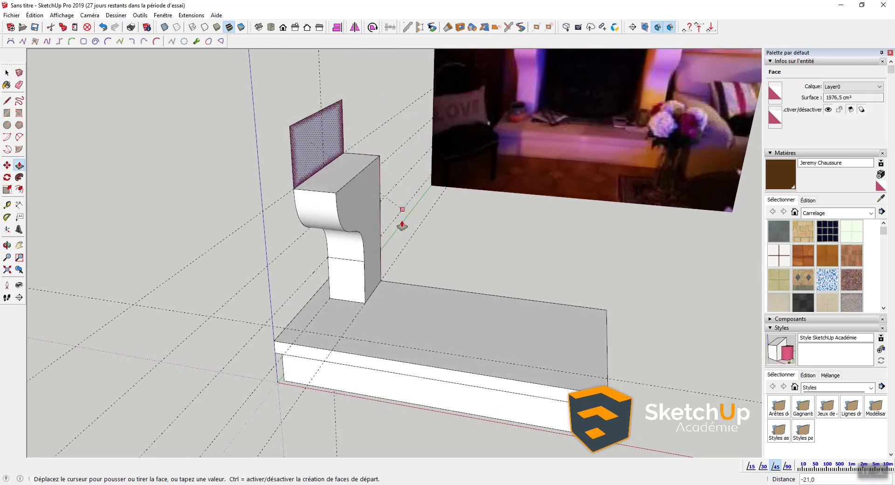
left_click(429, 366)
scroll(429, 298, "down", 4)
key("space")
middle_click_drag(429, 298, 507, 226)
left_click(396, 212)
triple_click(396, 212)
mouse_move(396, 212)
middle_mouse_down()
mouse_move(609, 140)
mouse_move(359, 181)
mouse_move(409, 208)
middle_mouse_up()
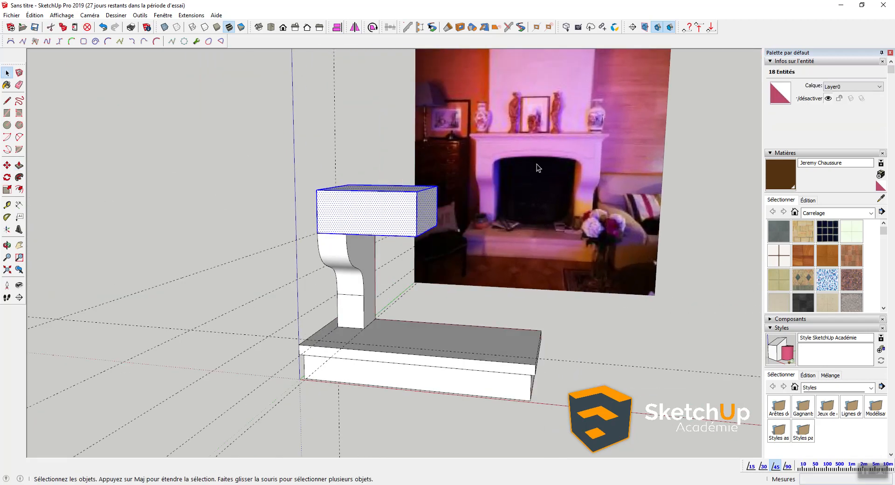
Step: Make the upper block a group with Créer un groupe and add the corbel group to the selection
middle_click_drag(405, 231, 378, 226)
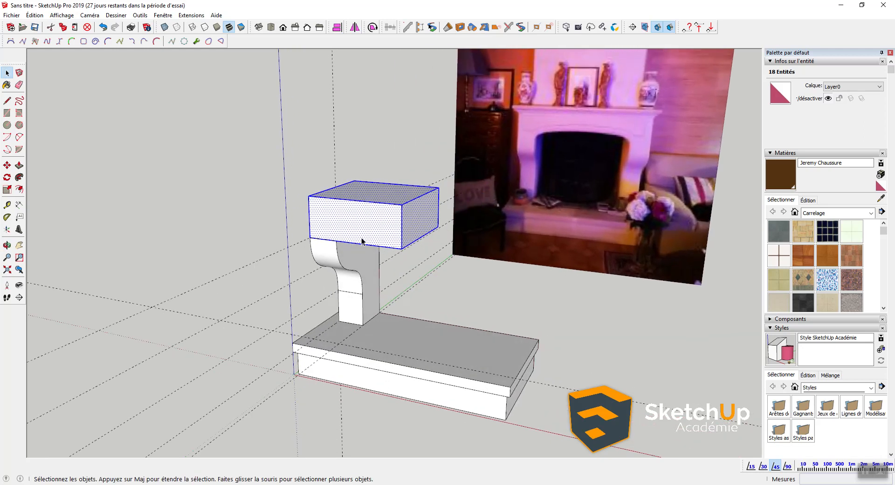
middle_click_drag(329, 262, 374, 280)
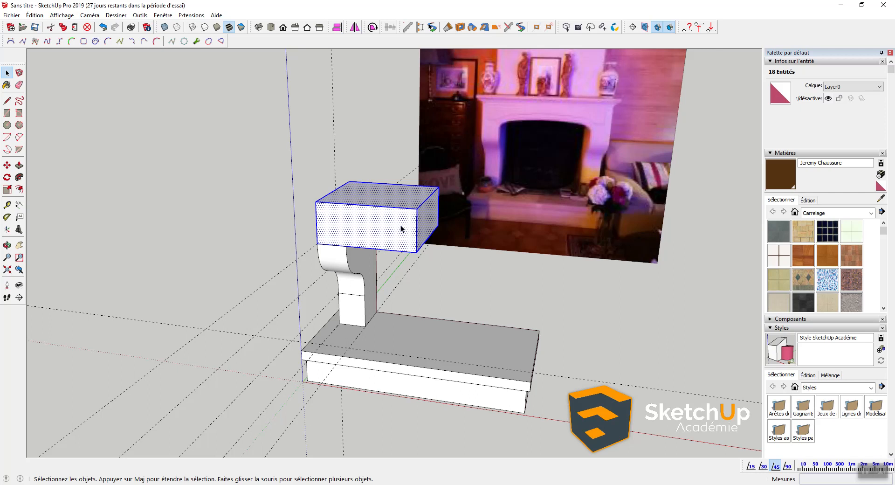
right_click(382, 220)
left_click(413, 301)
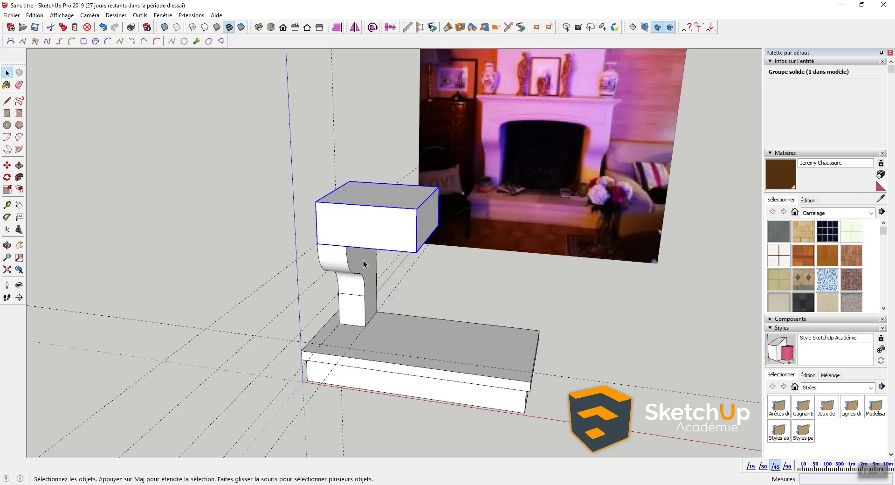
left_click(363, 264, "shift")
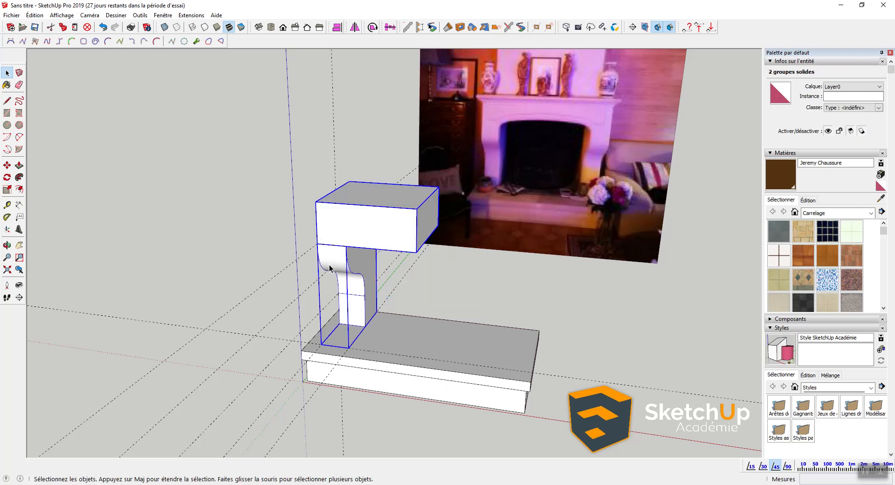
Step: Make a component named '1/2 Foyer' from the top block and corbel groups
right_click(357, 263)
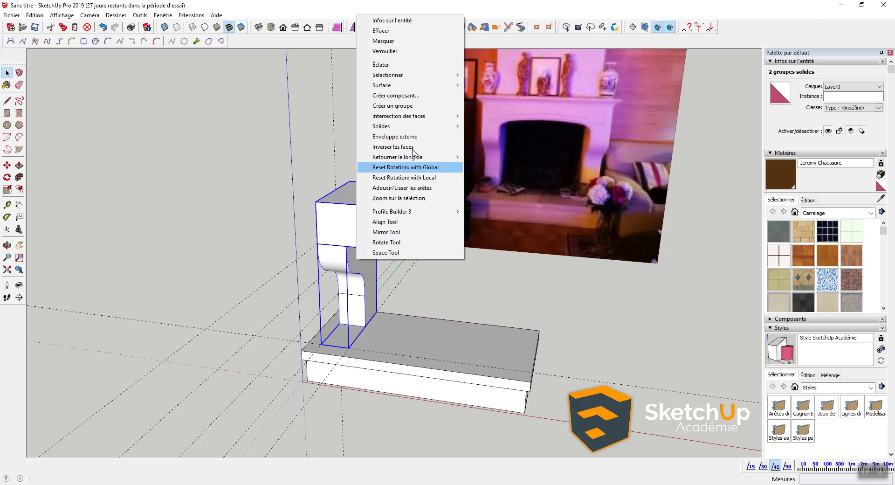
left_click(410, 96)
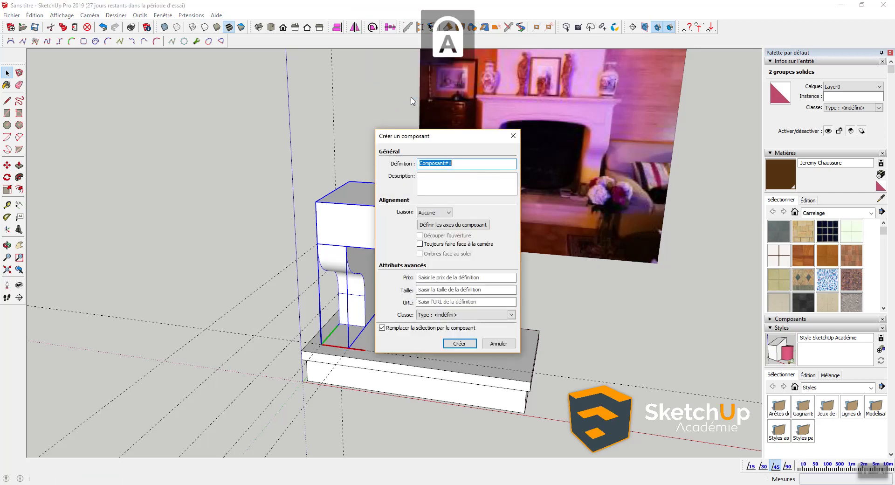
type("1")
key("Caps_Lock")
type("/2F")
key("Caps_Lock")
type("oyer")
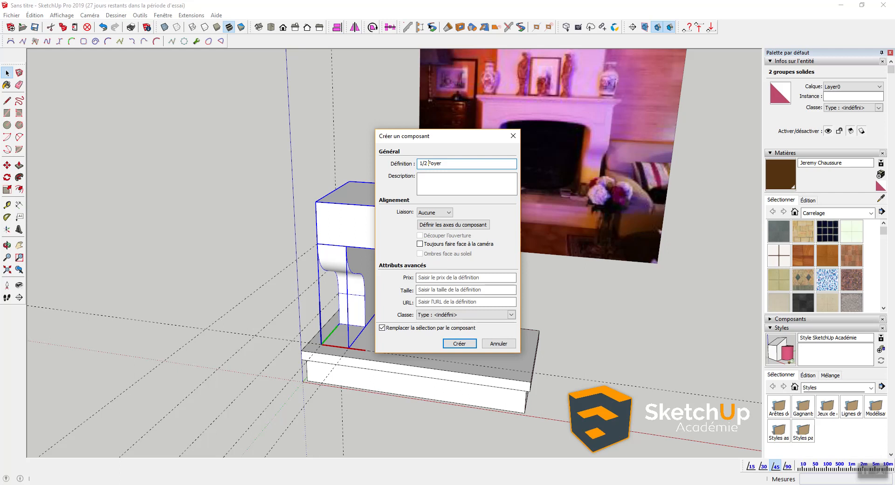
key("Return")
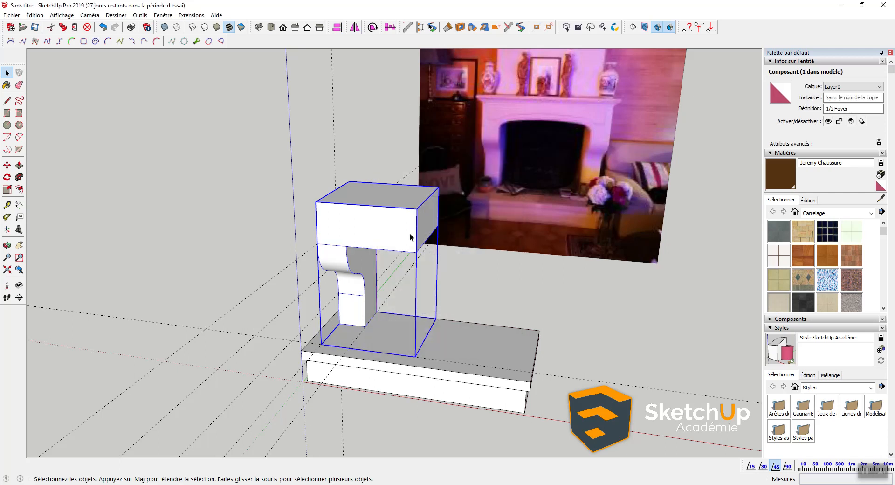
middle_click_drag(407, 221, 343, 208)
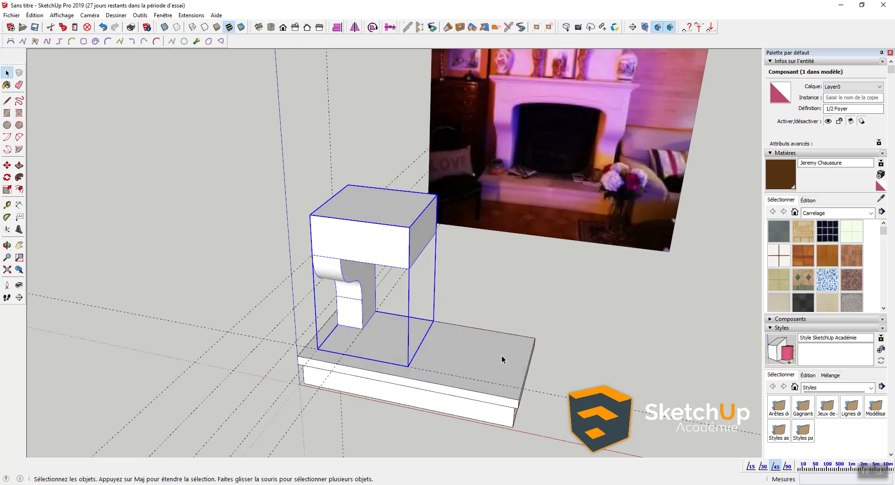
middle_click_drag(451, 232, 405, 231)
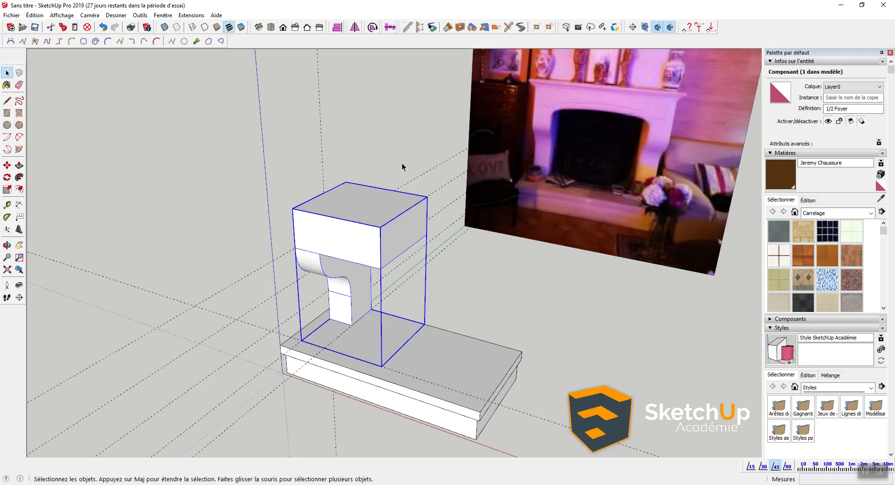
middle_click_drag(401, 163, 386, 166)
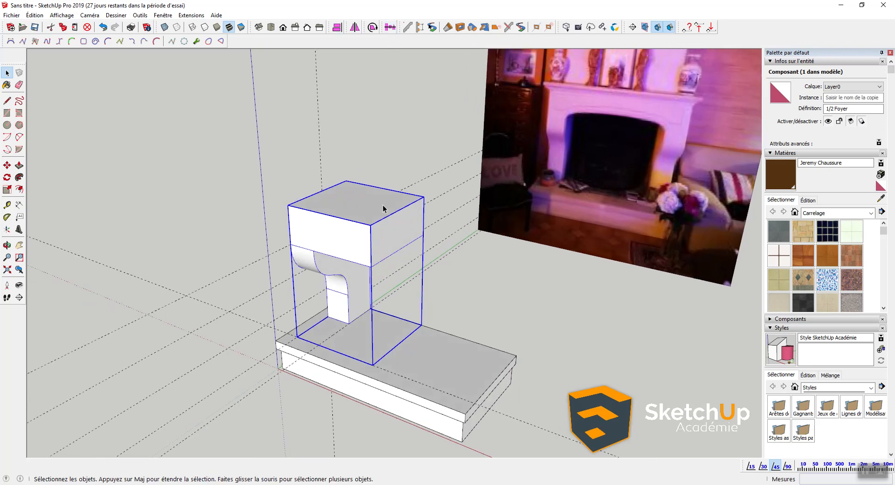
Step: Mirror a copy of the 1/2 Foyer component to the opposite side, then inspect the full mantel
left_click(355, 27)
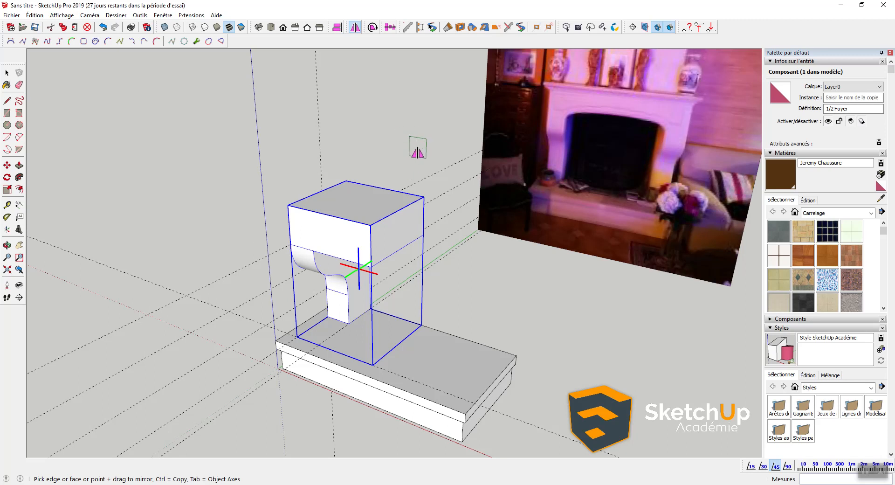
left_click(403, 222)
middle_click_drag(404, 221, 454, 217)
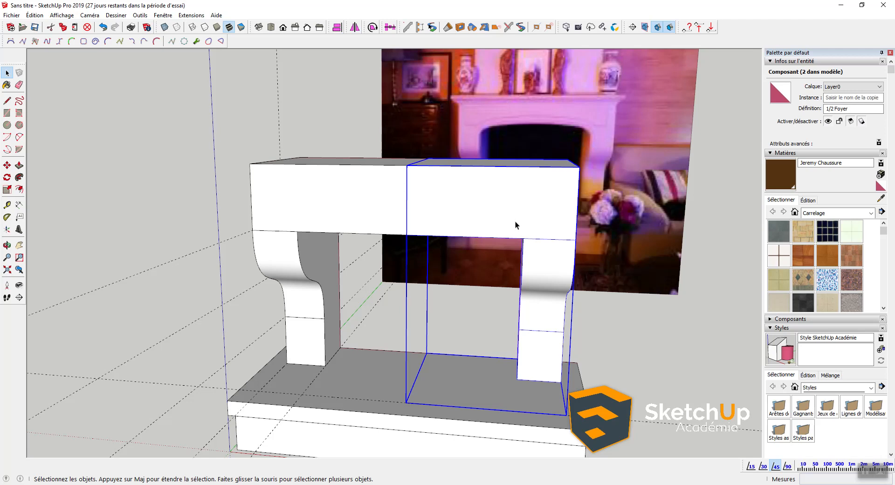
middle_click_drag(518, 215, 414, 277)
scroll(345, 234, "up", 2)
middle_click_drag(277, 221, 311, 214)
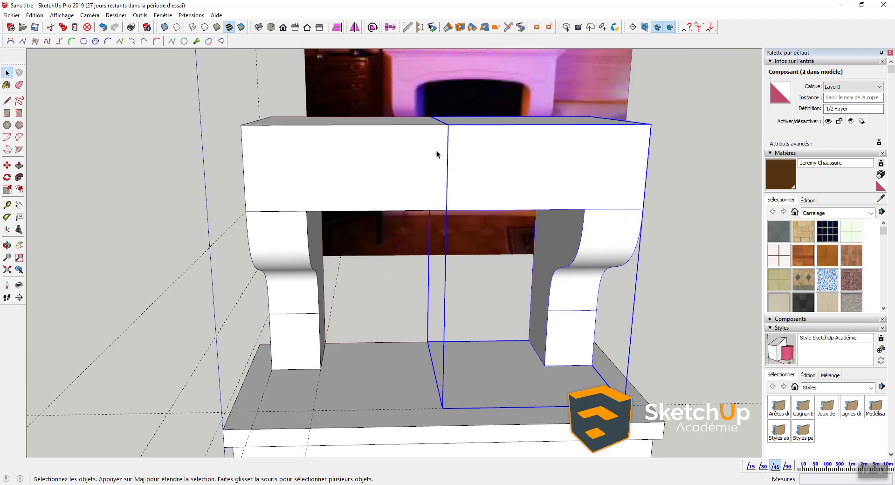
middle_click_drag(527, 188, 440, 192)
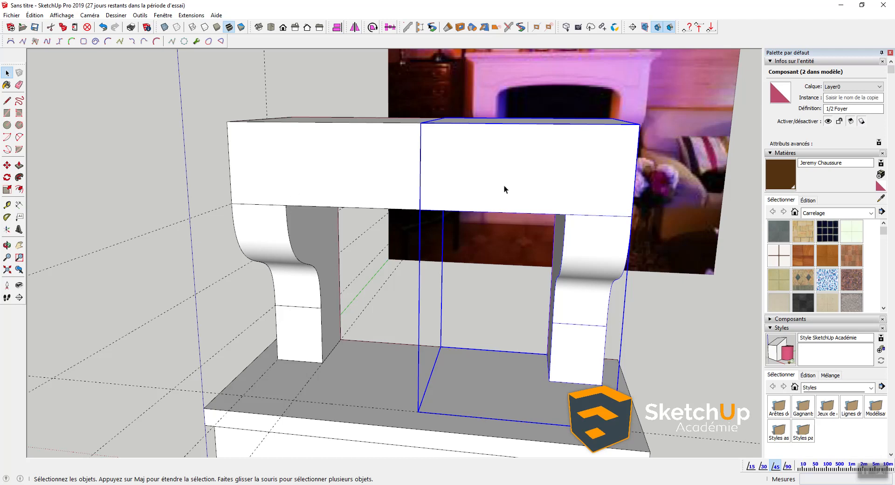
Step: Measure the fireplace opening's height on the photo and place a guide line above the opening
middle_click_drag(646, 197, 509, 203)
scroll(469, 133, "up", 8)
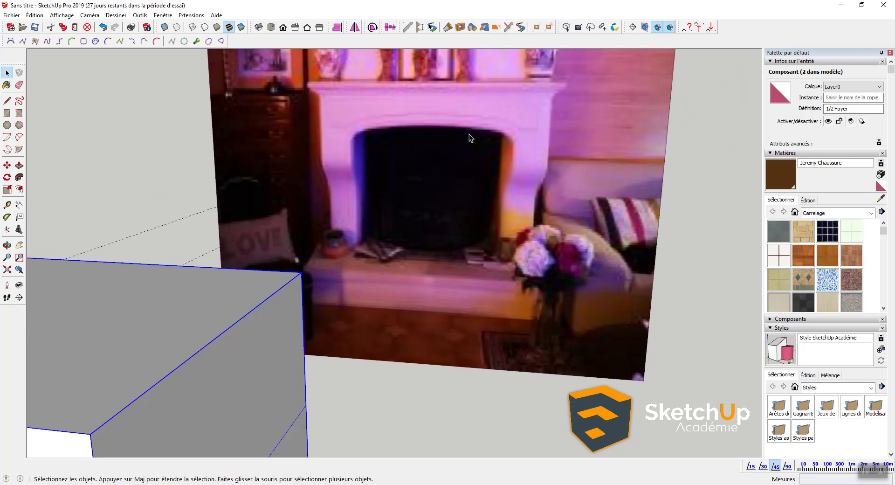
key("t")
left_click(339, 401)
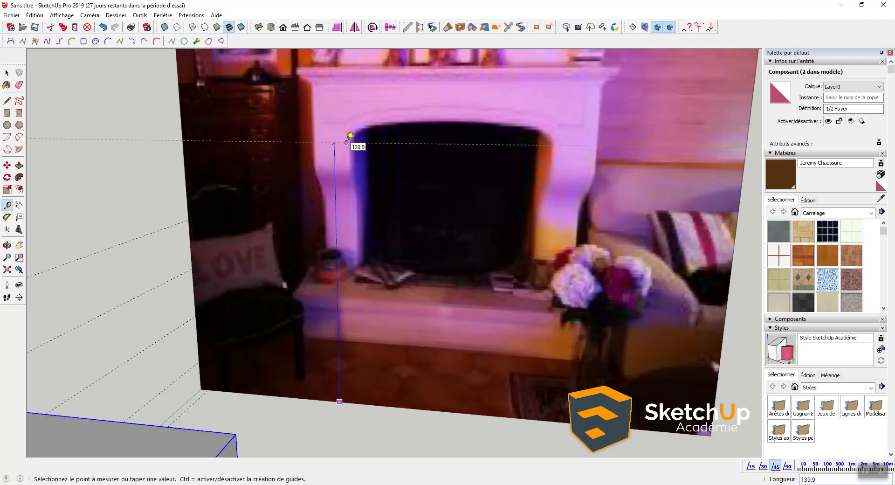
left_click(353, 139)
left_click(382, 140)
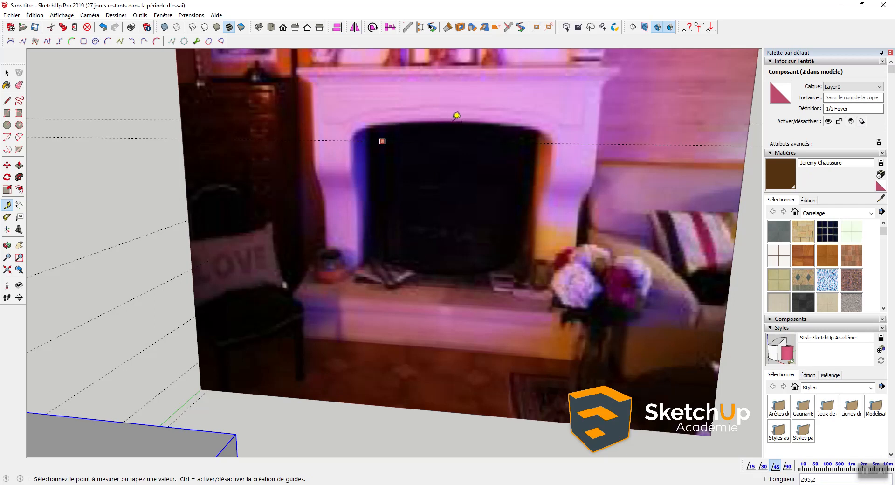
left_click(459, 120)
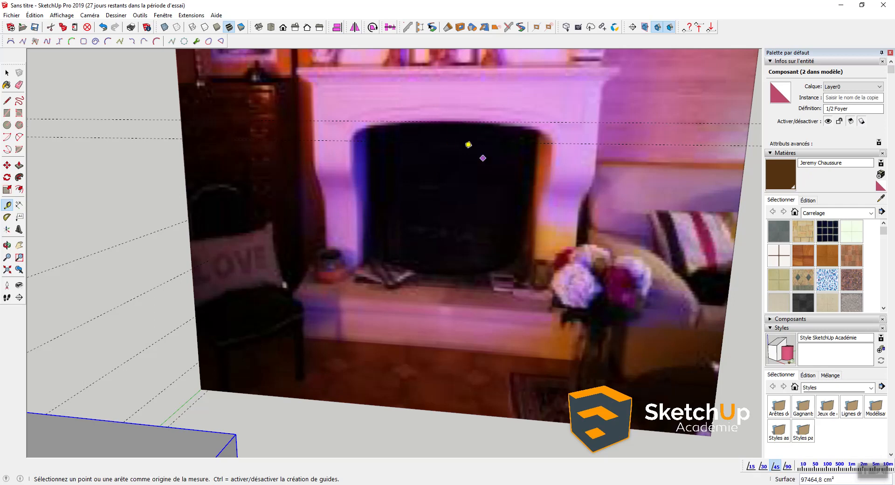
left_click(345, 140)
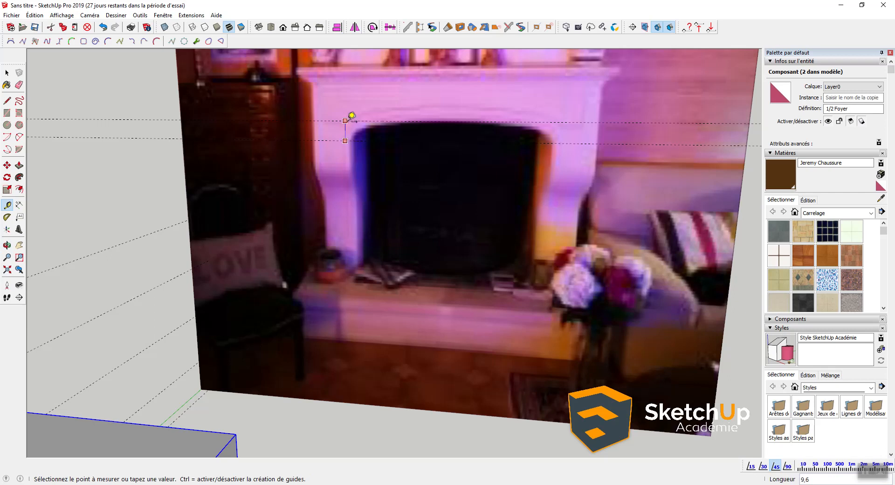
key("space")
Step: Measure the lintel's depth upward from its lower edge
scroll(348, 122, "down", 7)
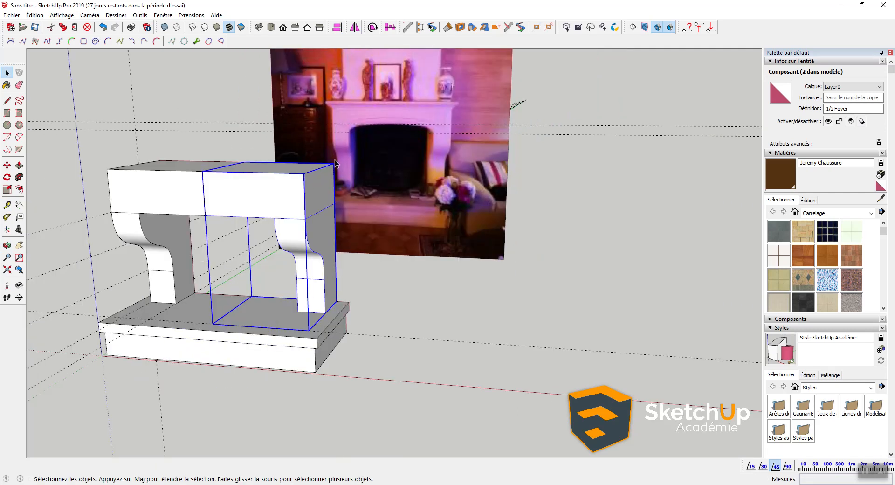
middle_click_drag(271, 230, 376, 214)
scroll(300, 196, "up", 2)
scroll(299, 197, "up", 3)
key("t")
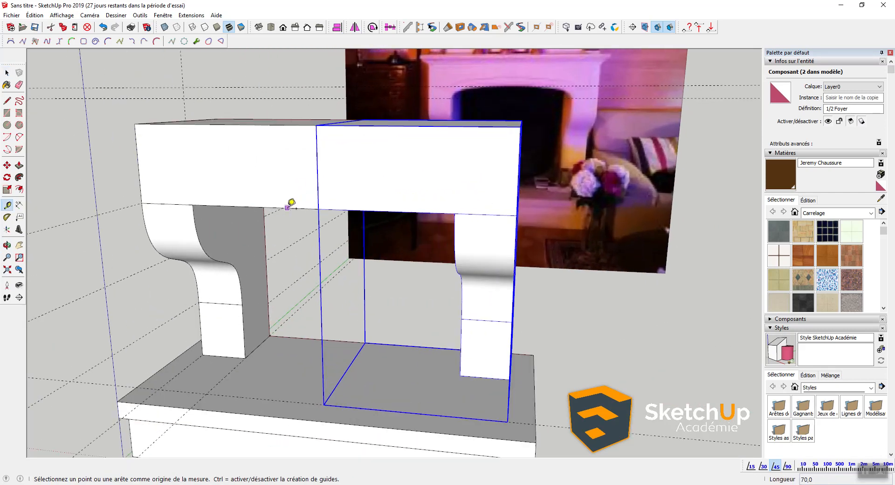
left_click(286, 207)
left_click(291, 181)
key("space")
middle_click_drag(326, 170, 268, 158)
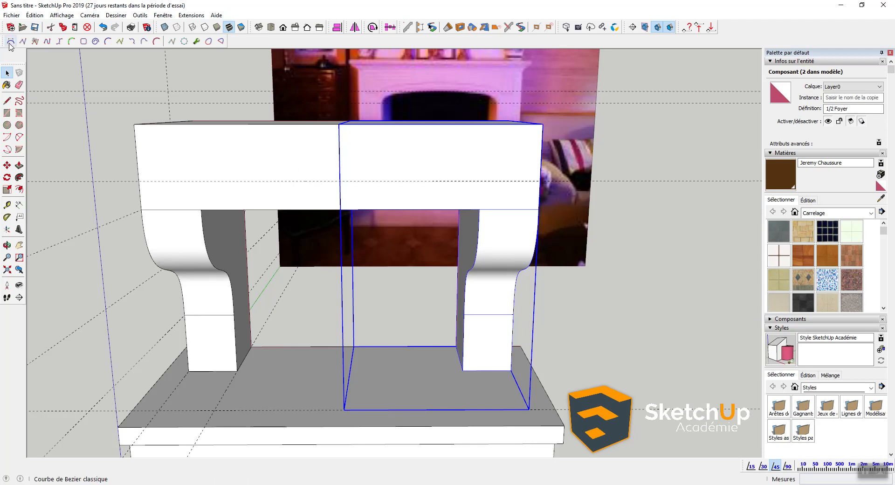
Step: Start a Bézier arch between the two corbel tops, then abandon it
middle_click_drag(309, 179, 278, 182)
scroll(260, 199, "up", 1)
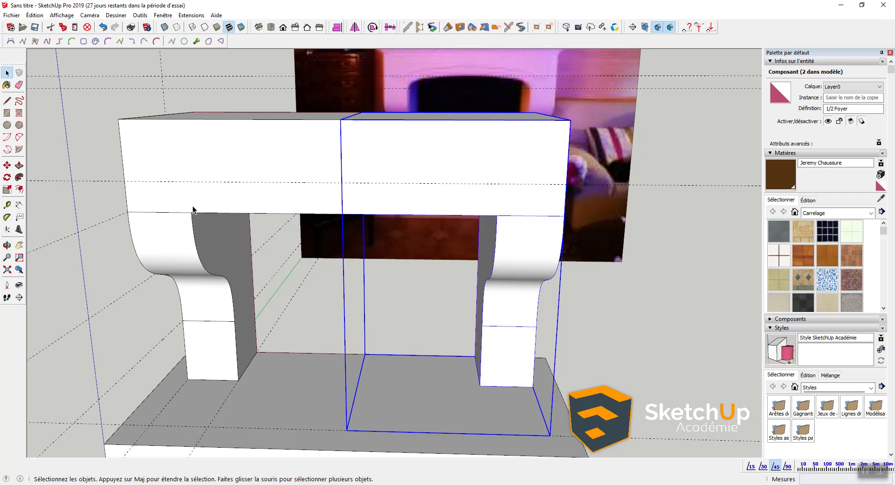
left_click(10, 42)
left_click(191, 212)
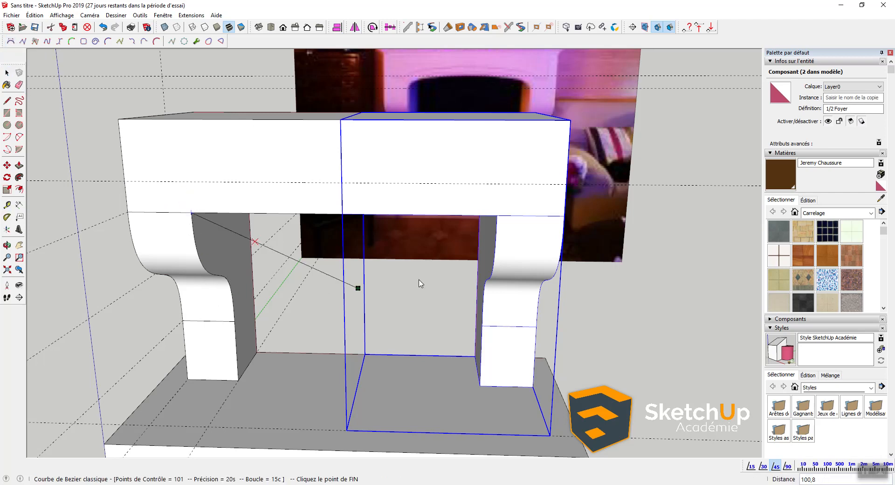
left_click(495, 215)
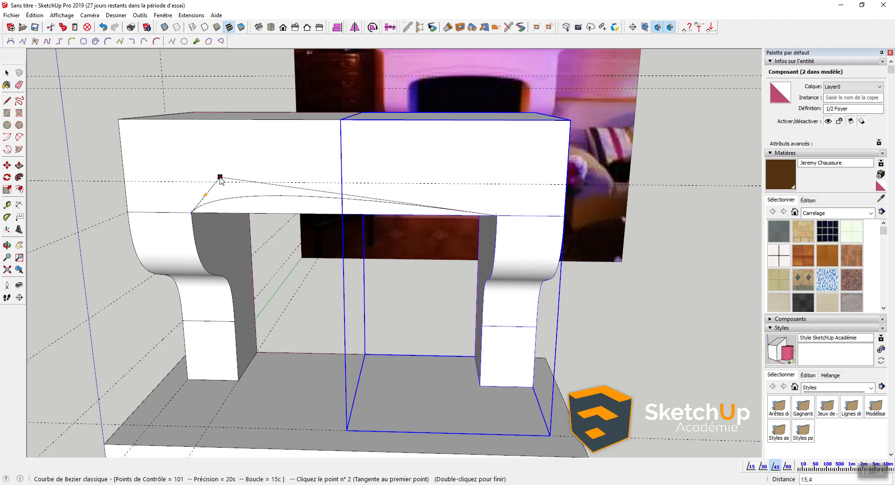
left_click(211, 181)
left_click(342, 183)
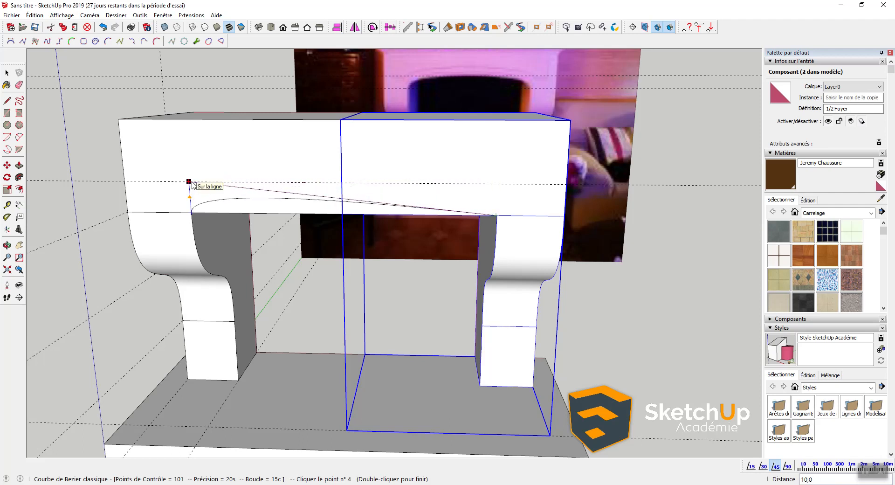
left_click(190, 181)
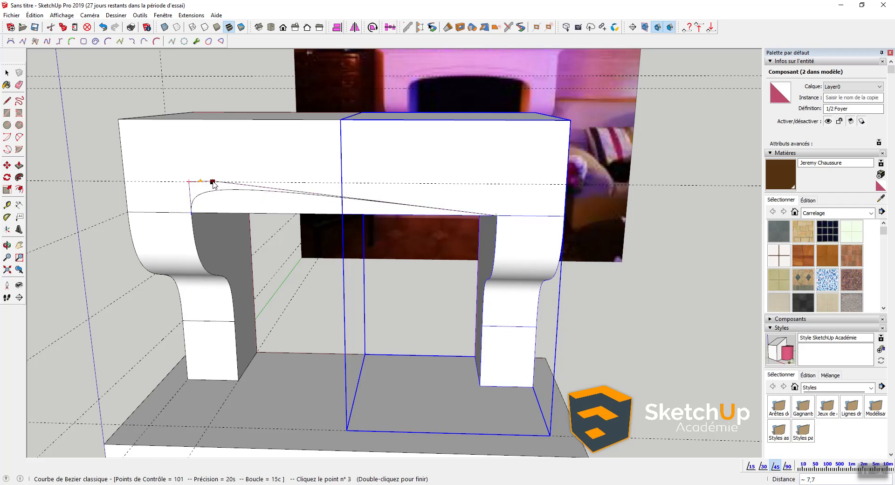
left_click(212, 182)
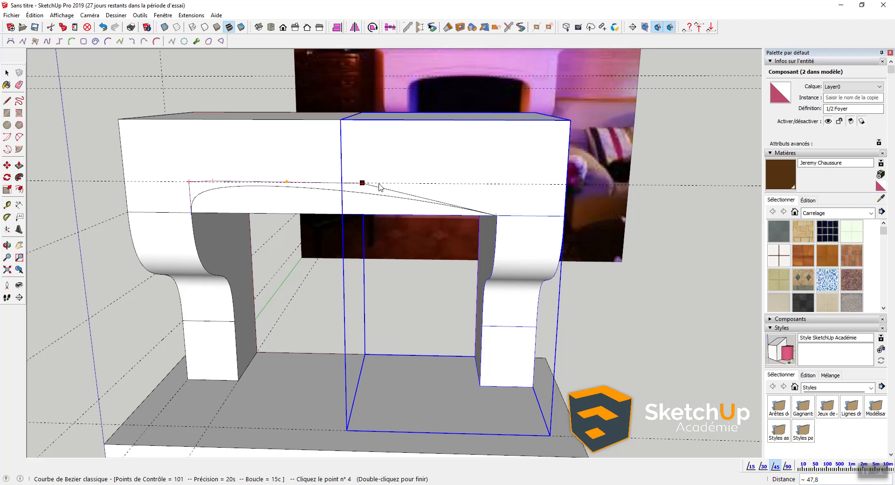
left_click(470, 183)
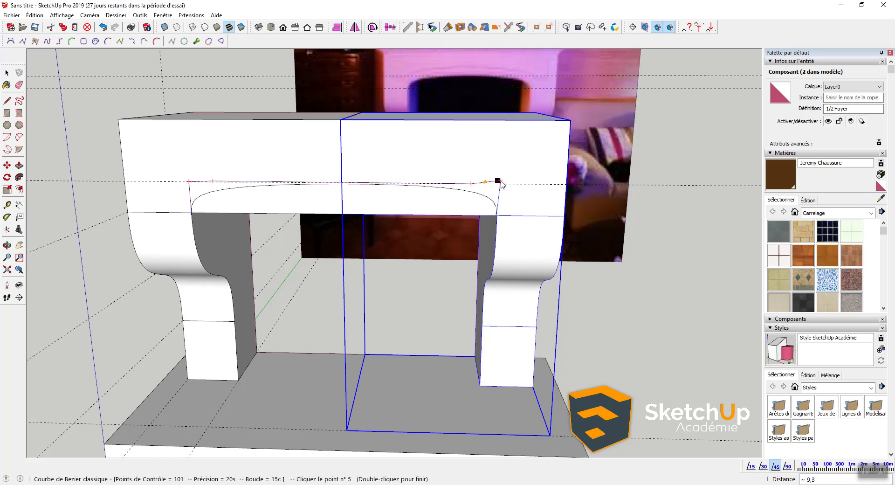
left_click(496, 183)
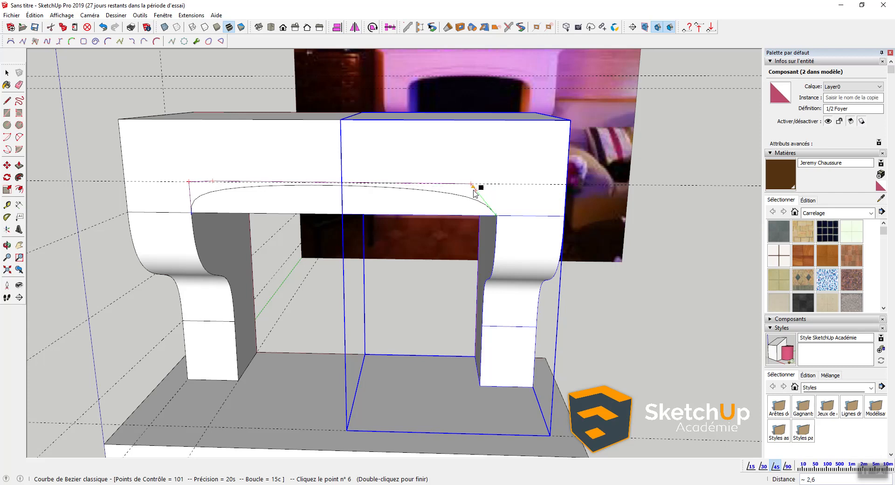
key("Escape")
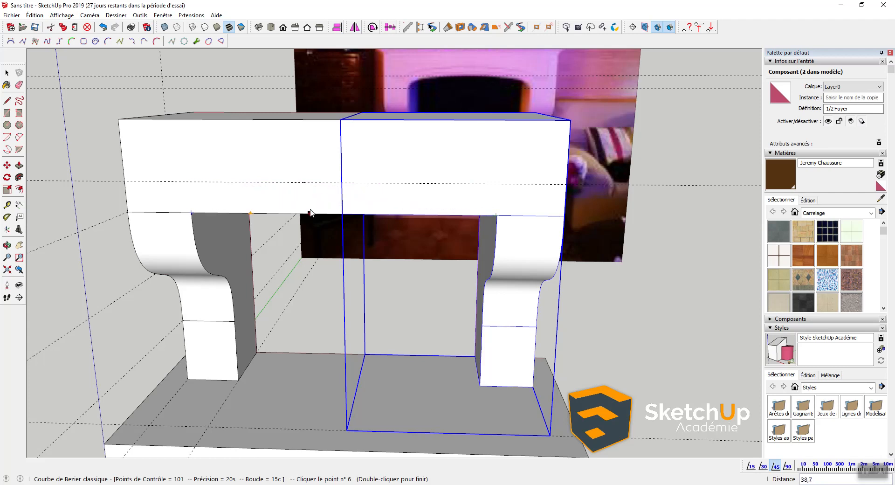
key("space")
Step: Place Tape Measure guides offset 10 from the lintel's top edge and the right leg's corner
key("t")
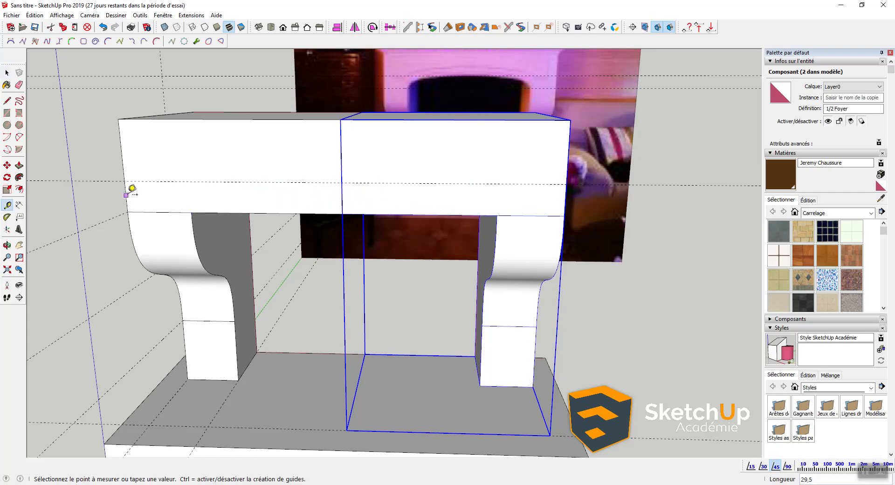
left_click(190, 200)
type("10,6")
key("Return")
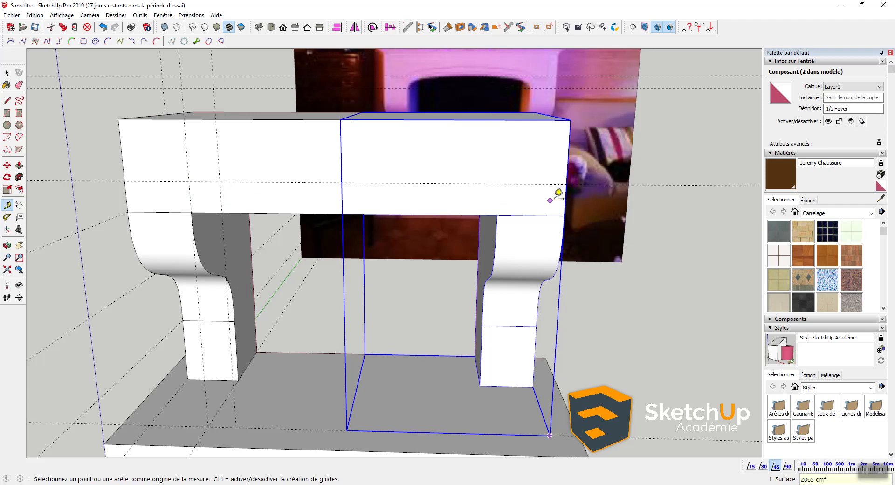
left_click(565, 199)
left_click(497, 215)
left_click(497, 198)
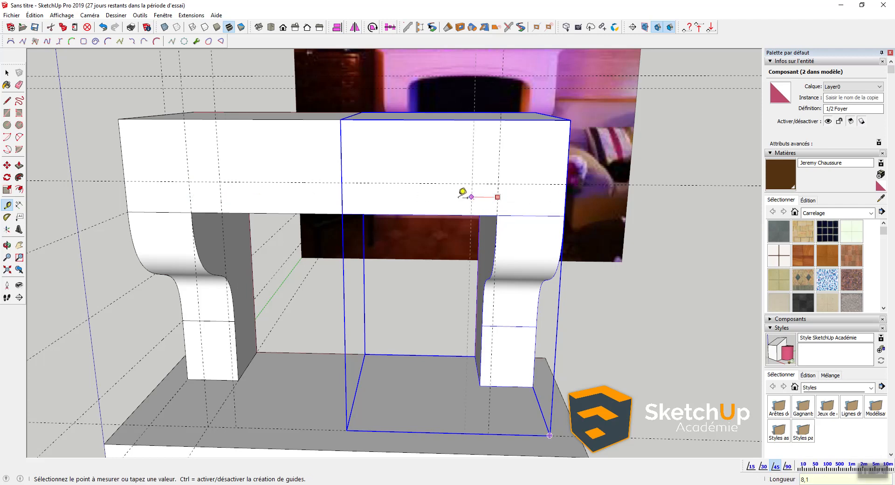
type("10")
key("Return")
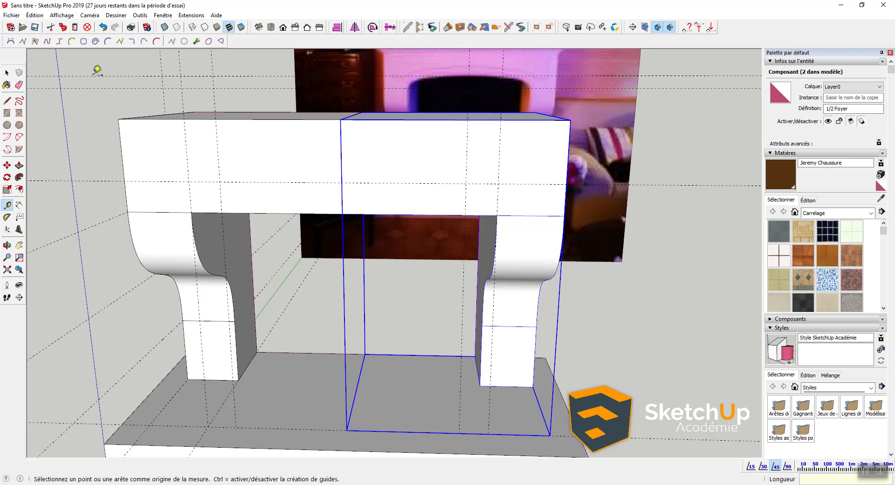
Step: Draw the arched Bézier curve between the leg corners, with control points on the 10-unit guides
left_click(10, 41)
left_click(191, 213)
left_click(497, 216)
left_click(189, 181)
left_click(220, 182)
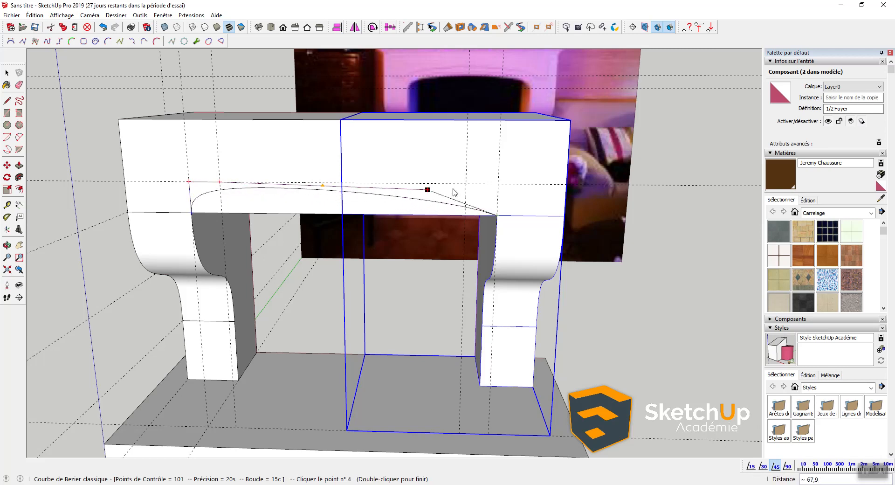
left_click(465, 183)
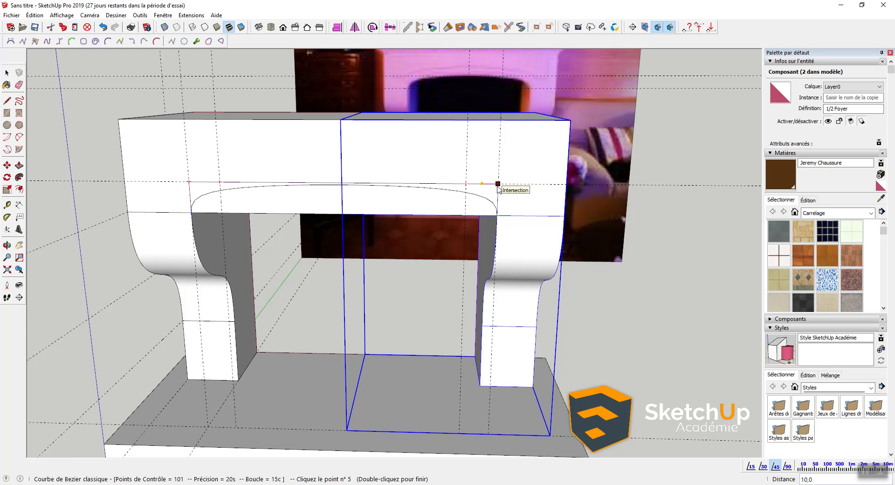
double_click(498, 183)
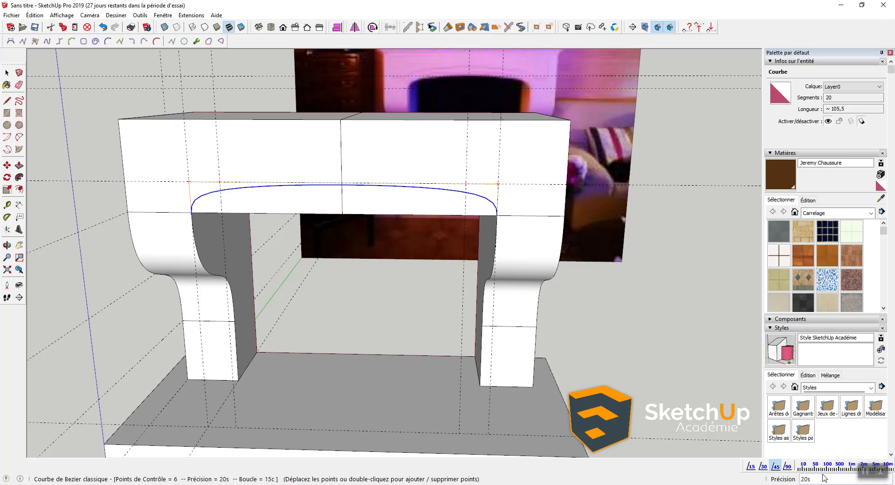
type("64")
key("Return")
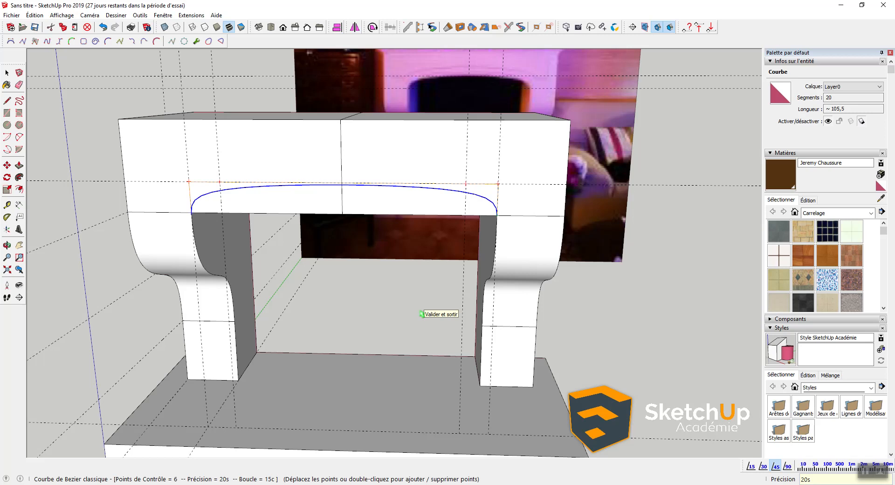
Step: Smooth the arch curve to 64 segments
type("6")
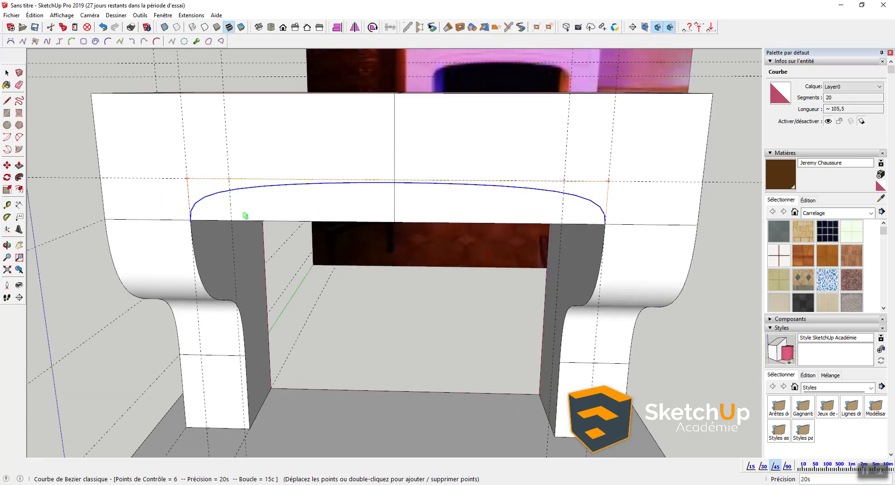
scroll(233, 198, "up", 3)
type("4")
key("Return")
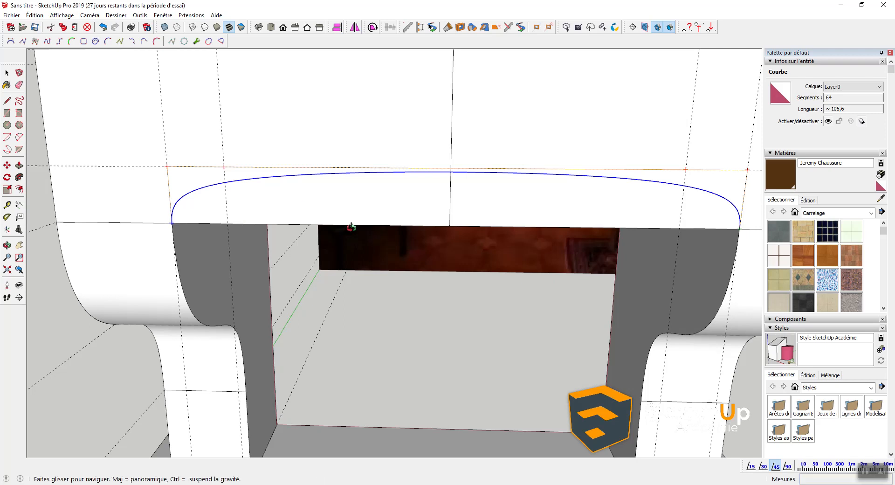
Step: Select the arch curve on the front face and cut it to the clipboard
middle_click_drag(381, 233, 313, 224)
scroll(314, 224, "down", 3)
key("space")
double_click(366, 208)
left_click(359, 190)
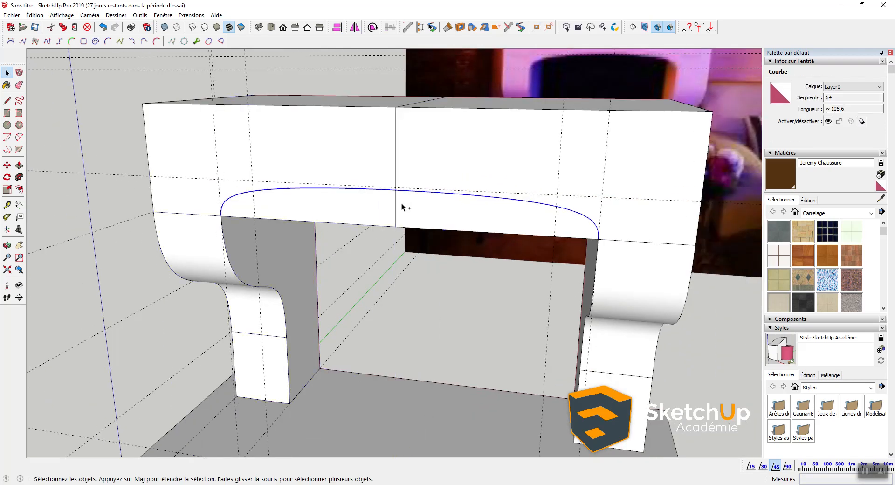
key("ctrl+x")
Step: Paste the arch curve in place inside the left half's top lintel block
double_click(355, 205)
left_click(328, 206)
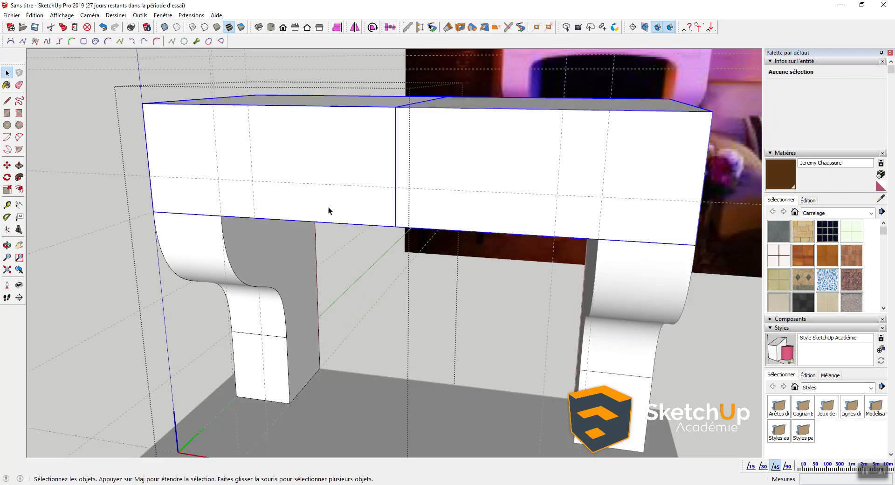
double_click(328, 206)
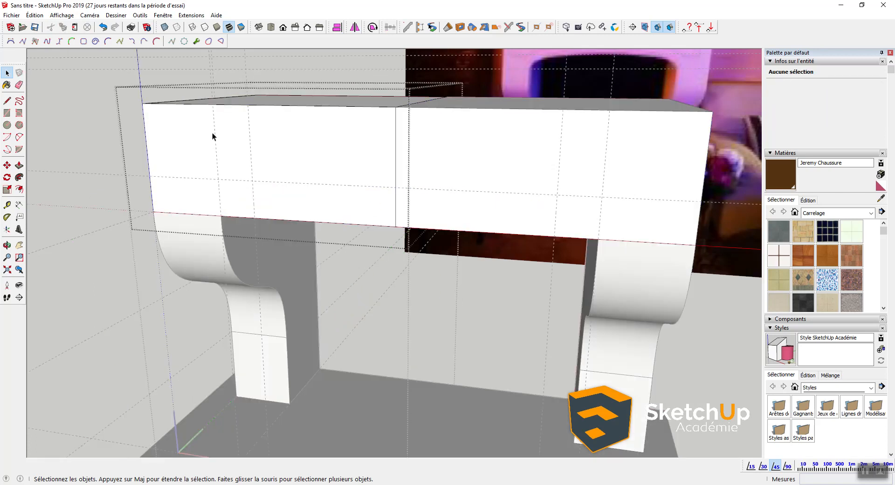
left_click(35, 16)
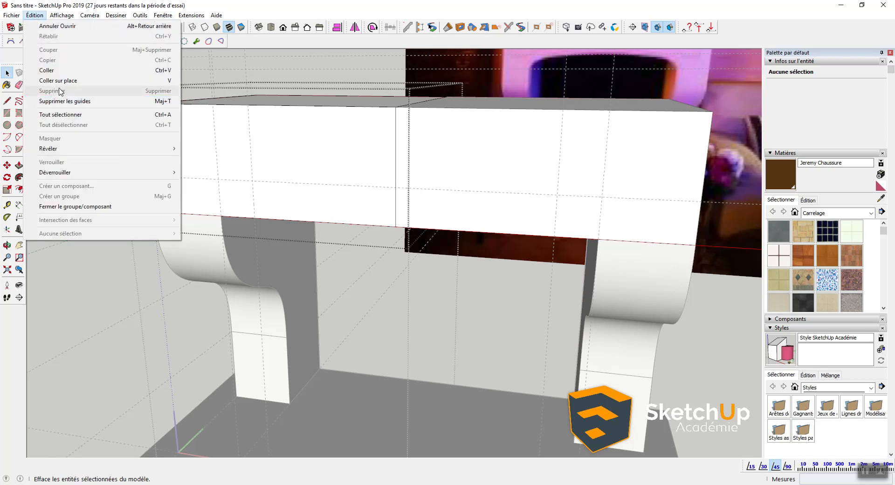
left_click(75, 81)
middle_click_drag(406, 214, 392, 190)
Step: Push the face inside the arch up through the lintel to carve a curved opening
key("e")
middle_click_drag(425, 208, 345, 213)
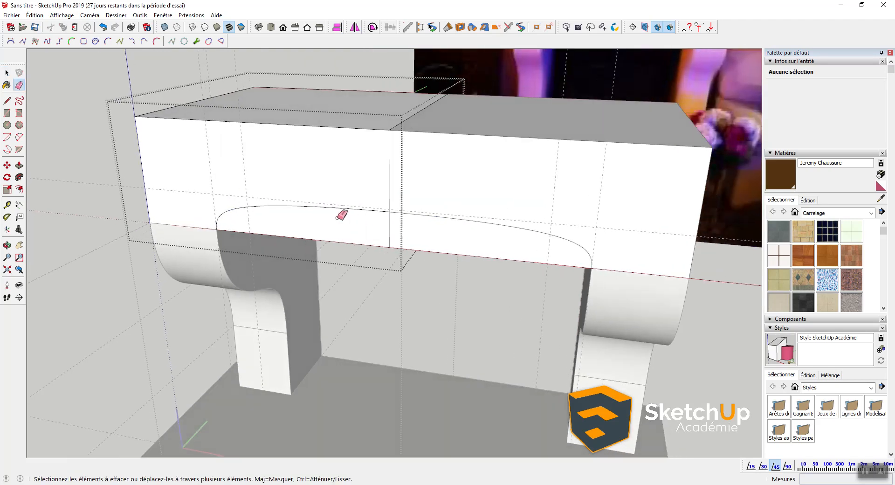
key("space")
left_click(341, 224)
key("p")
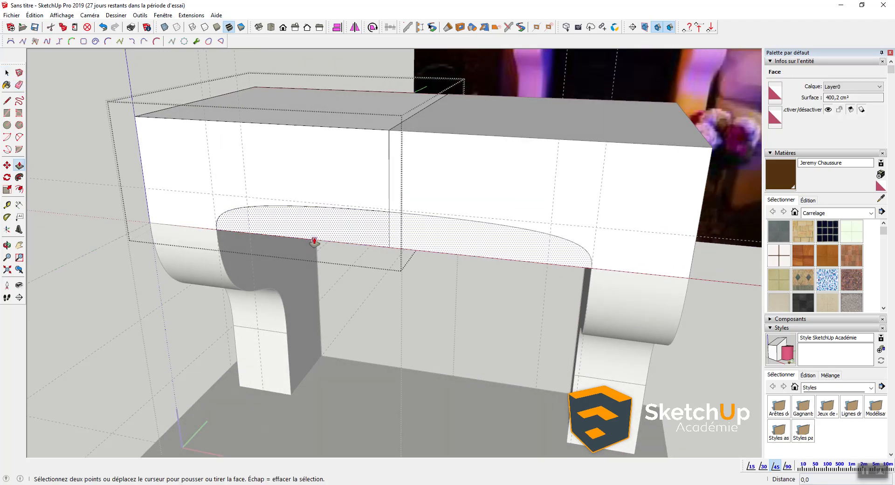
left_click(376, 93)
middle_click_drag(360, 154, 384, 130)
key("space")
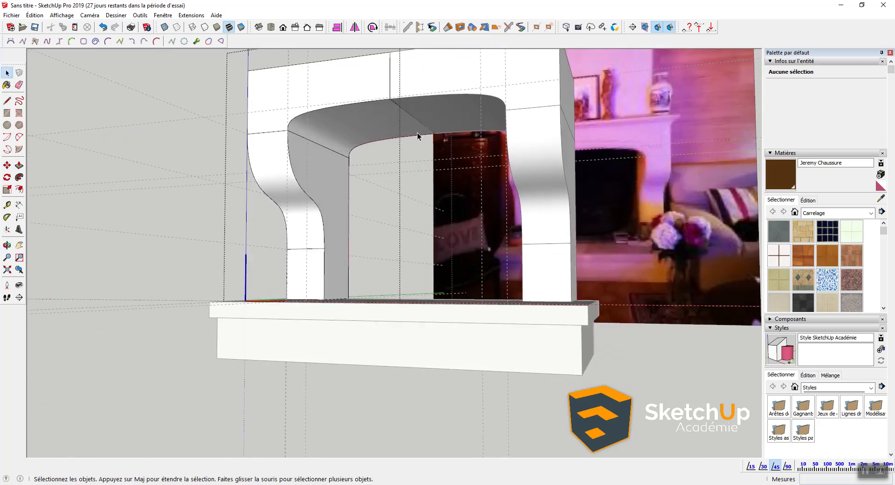
middle_click_drag(540, 179, 243, 266)
Step: Place a guide 21 from the mantel's top edge
middle_click_drag(380, 235, 366, 233)
scroll(514, 98, "up", 2)
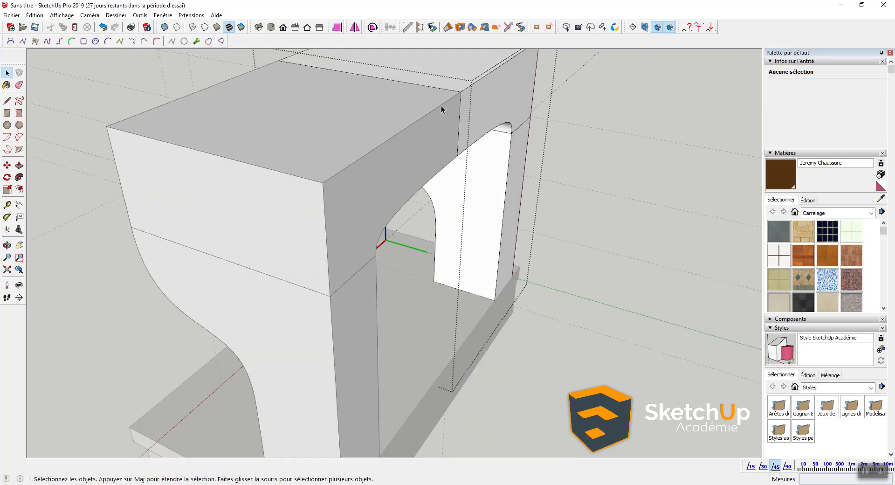
middle_click_drag(421, 108, 369, 243)
key("t")
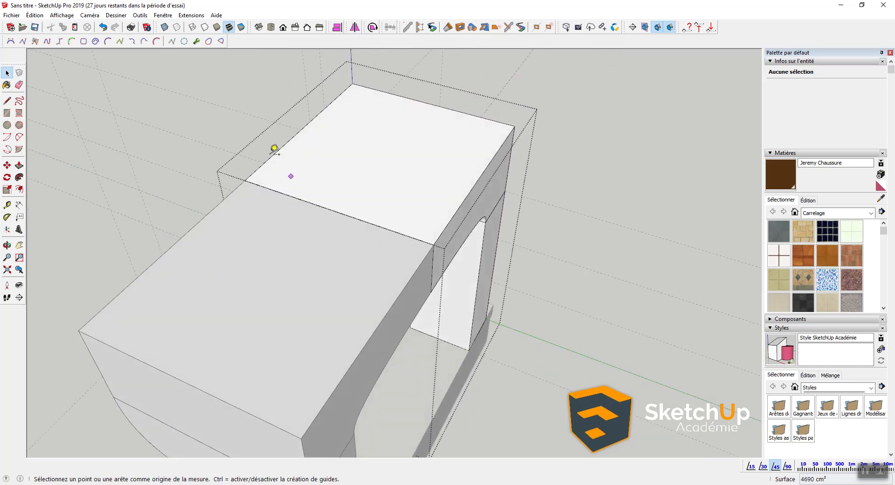
left_click(276, 151)
type("21")
key("Return")
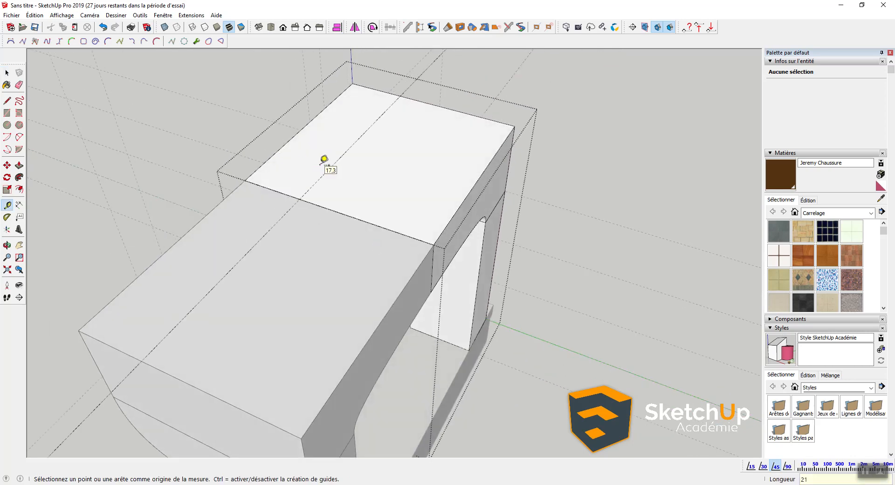
Step: Push the lintel block's front face back 46 inside the nested group
key("p")
middle_click_drag(456, 234, 366, 191)
key("space")
left_click(432, 227)
key("p")
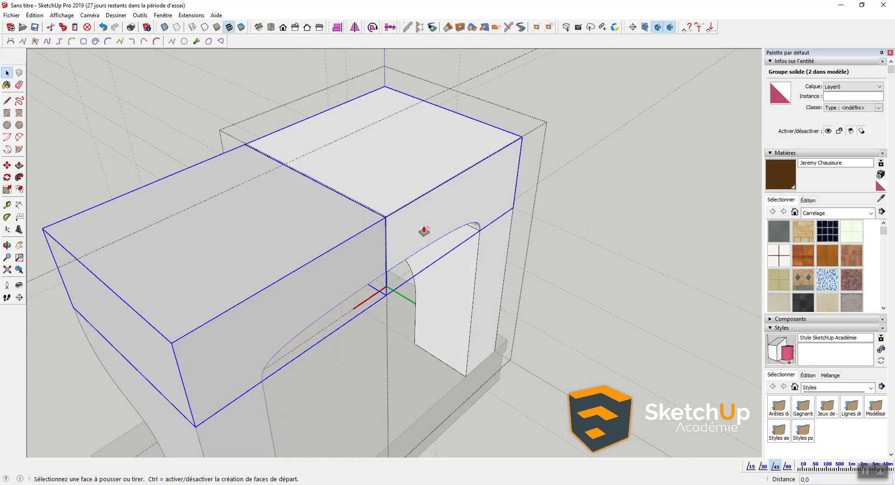
key("space")
double_click(420, 224)
key("p")
left_click(416, 224)
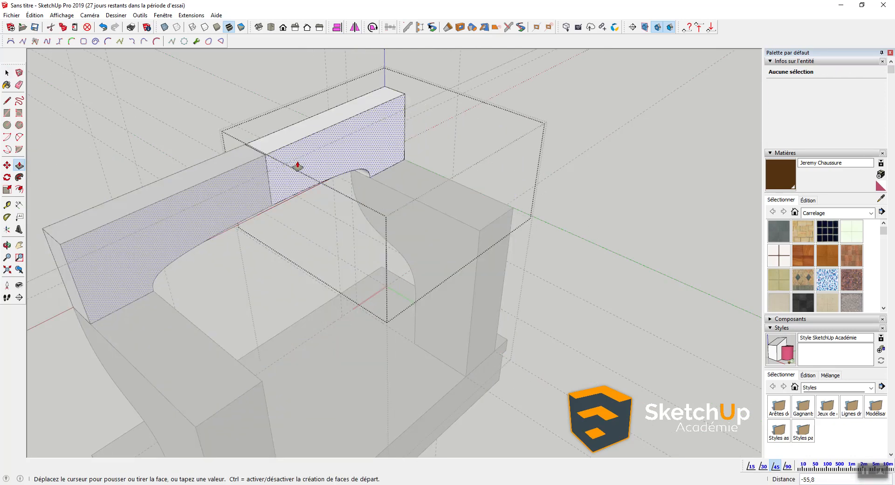
left_click(313, 152)
Step: Split the lintel face with a vertical line and pull the side piece to the leg's corner
middle_click_drag(443, 153, 395, 176)
key("l")
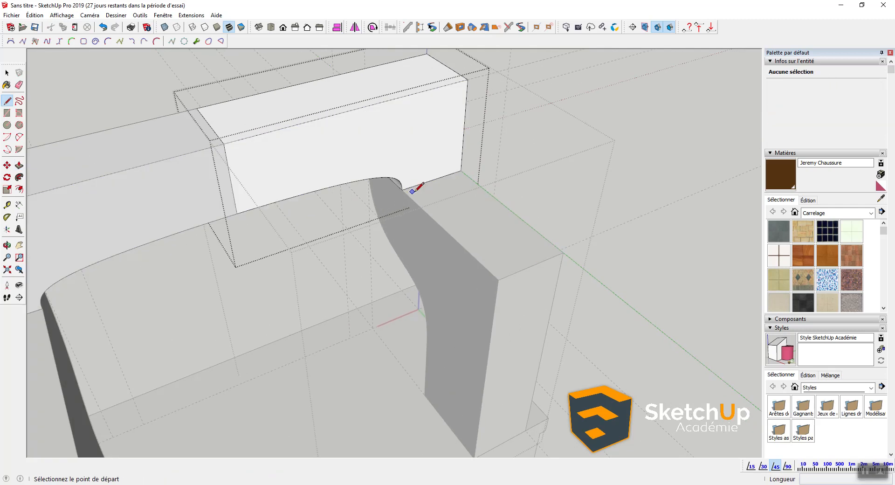
left_click(402, 190)
left_click(403, 97)
key("p")
left_click(427, 132)
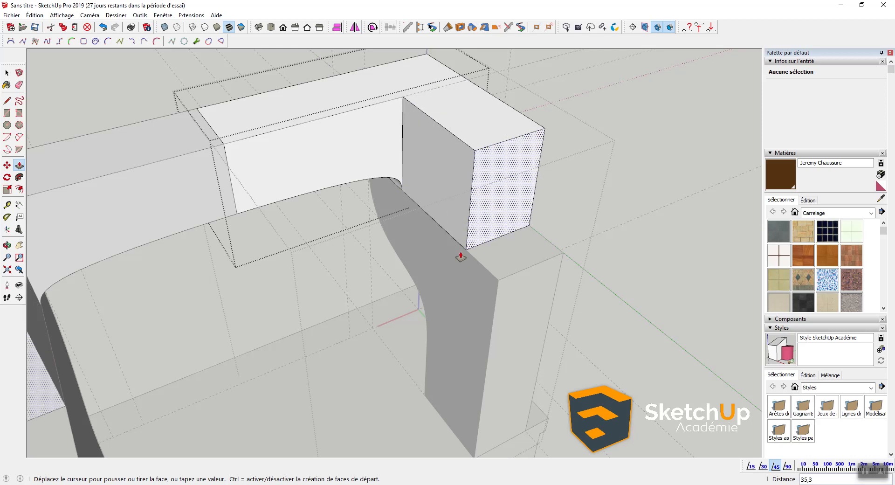
left_click(499, 285)
key("space")
scroll(497, 281, "down", 4)
middle_click_drag(294, 275, 350, 264)
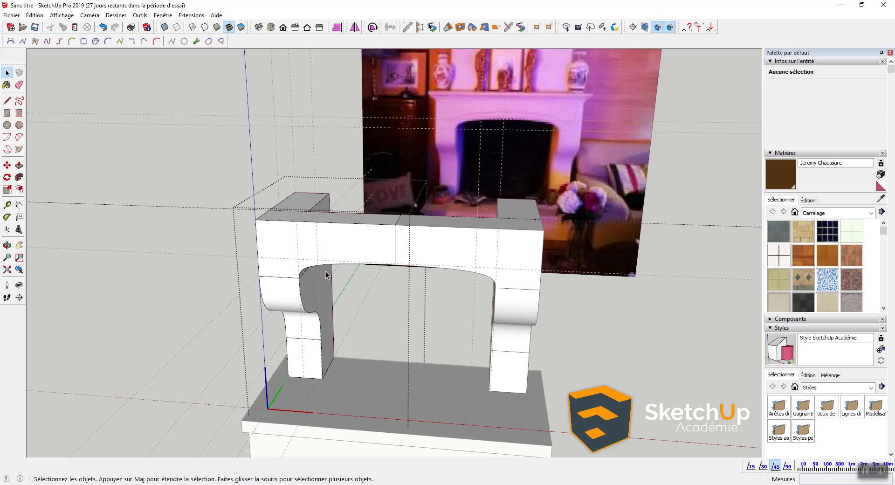
Step: Import photo IMG_20190210_184213.jpg from the reference folder and delete the placed copies
scroll(341, 276, "down", 2)
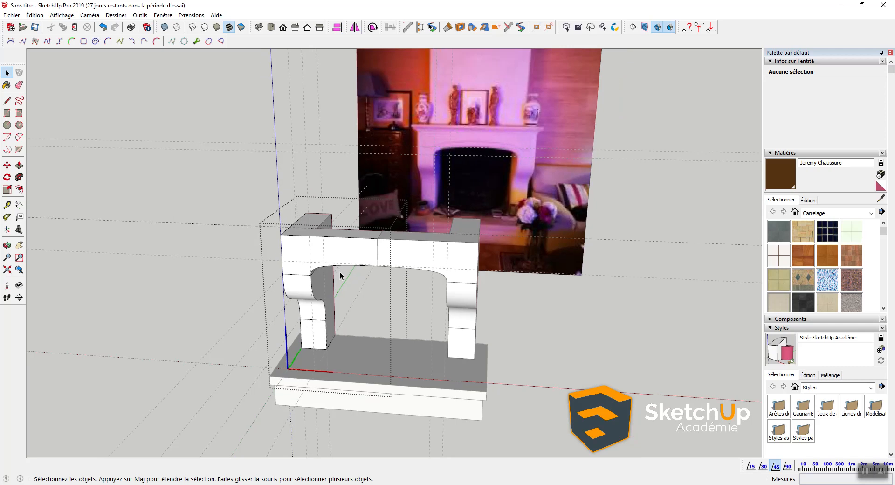
left_click(261, 483)
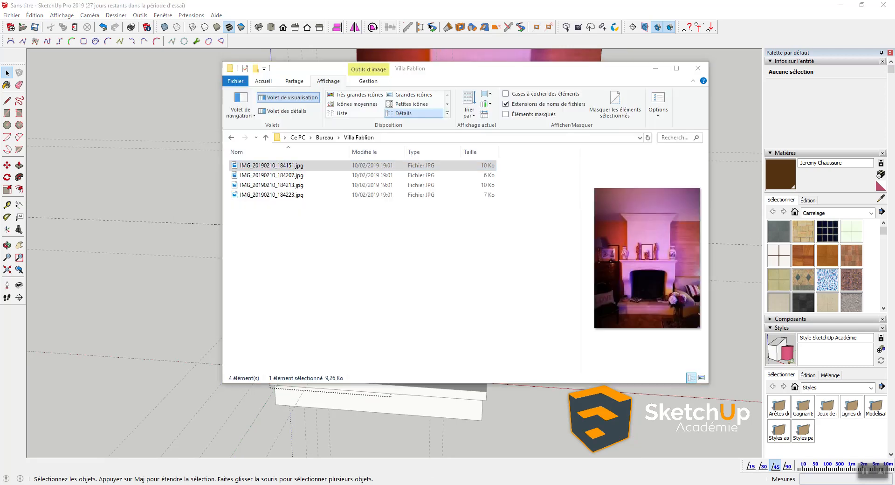
left_click(294, 175)
left_click_drag(290, 187, 176, 227)
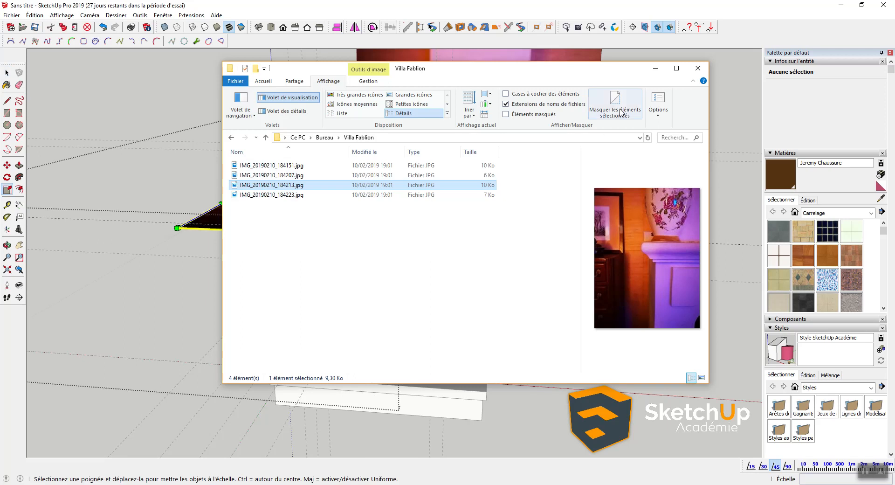
key("Delete")
Step: Restore one flat copy of the photo and move it forward-left of the model
key("space")
left_click(245, 309)
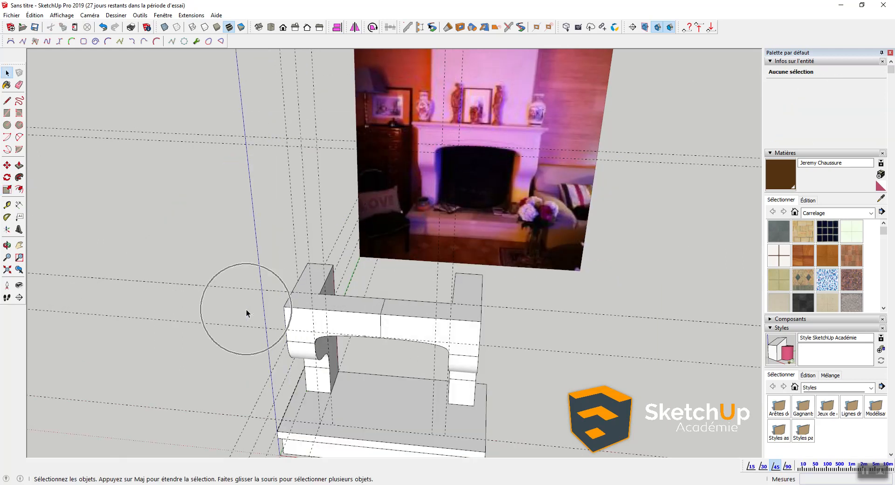
key("ctrl+z")
key("m")
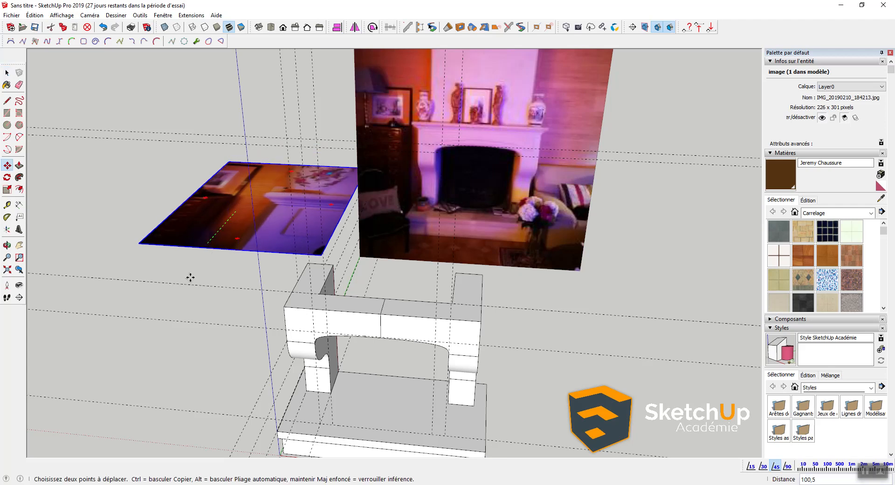
left_click(158, 375)
Step: Zoom in on the photo's molded shelf edge with back edges shown
middle_click_drag(158, 375, 227, 436)
scroll(229, 354, "up", 8)
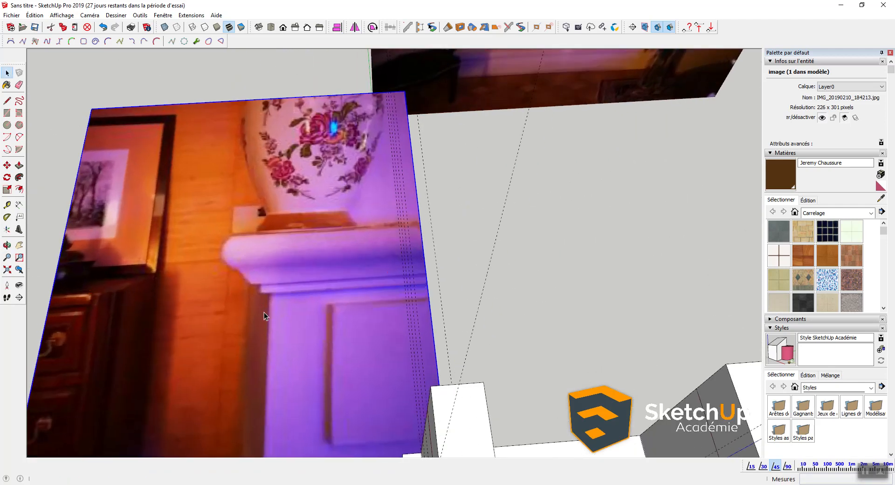
key("space")
scroll(273, 291, "up", 2)
scroll(272, 289, "up", 5)
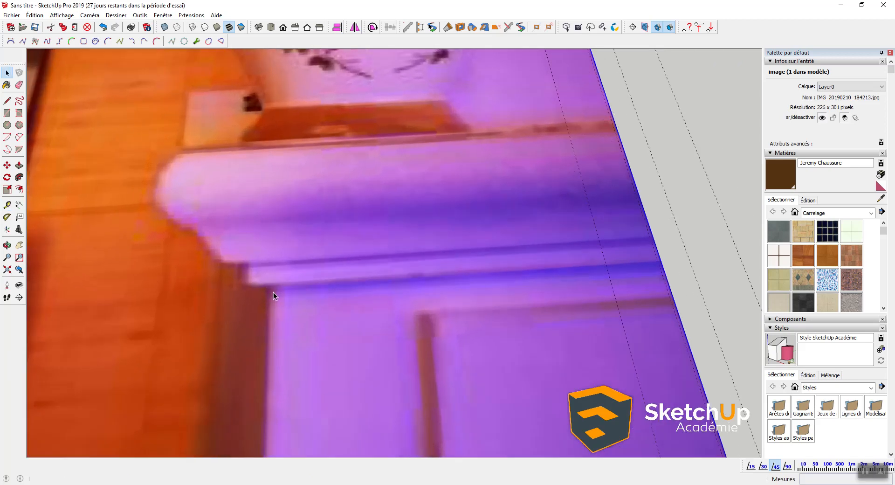
key("k")
key("l")
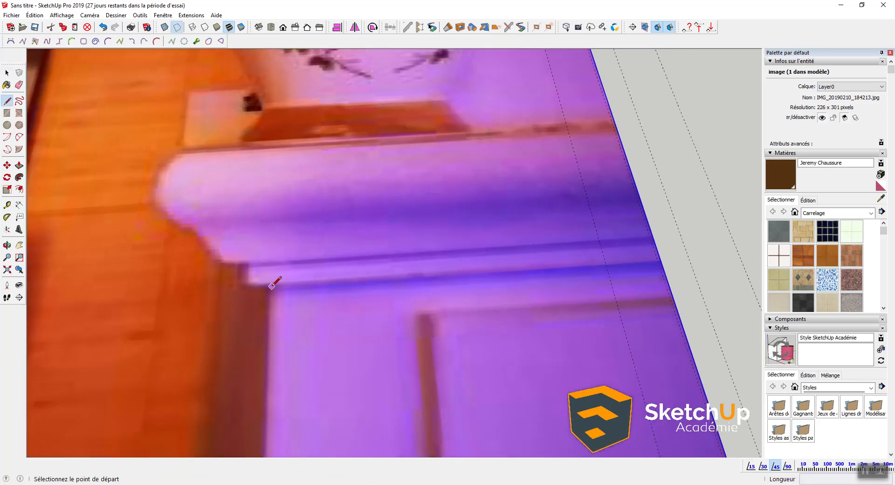
Step: Trace lines from the shelf's lower corner along the underside step and up to the shelf top
left_click(271, 286)
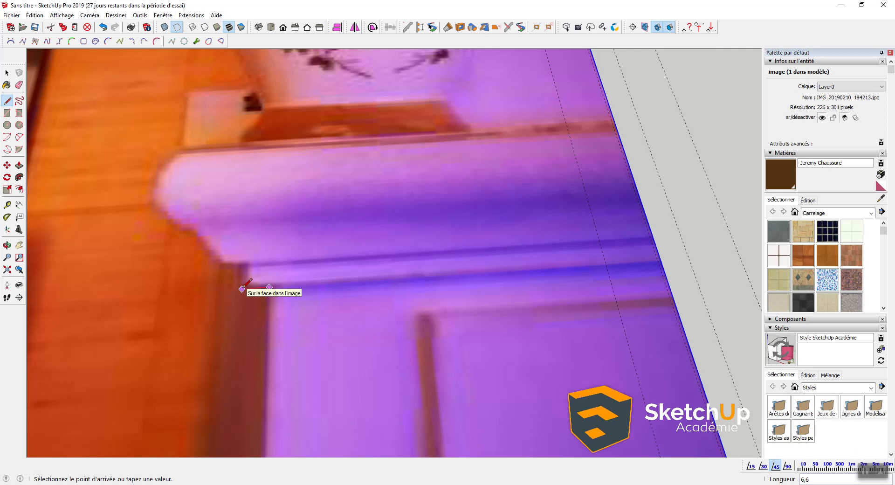
key("Escape")
left_click(270, 286)
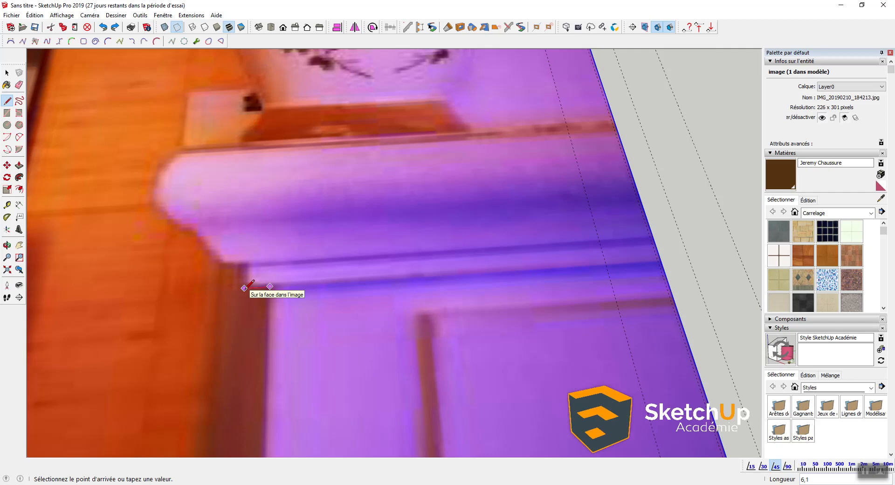
left_click(243, 288)
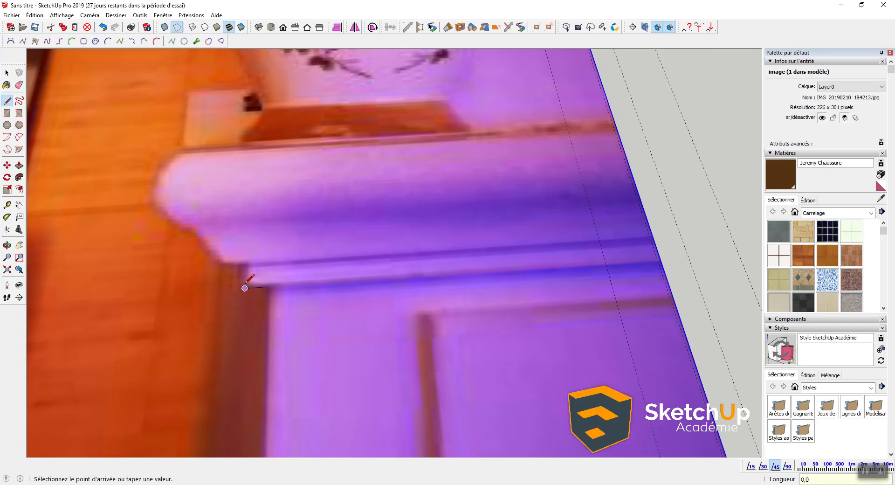
key("ctrl+z")
left_click(270, 284)
left_click(243, 287)
left_click(245, 265)
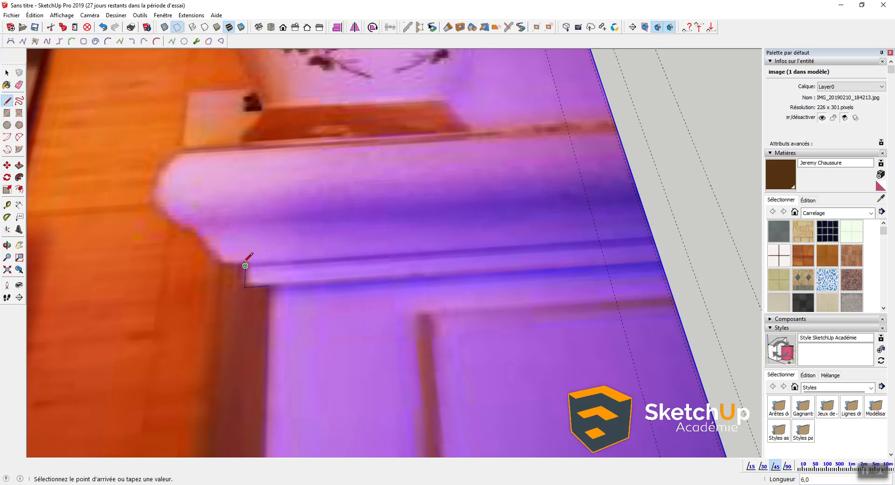
left_click(221, 267)
left_click(229, 150)
left_click(180, 153)
key("space")
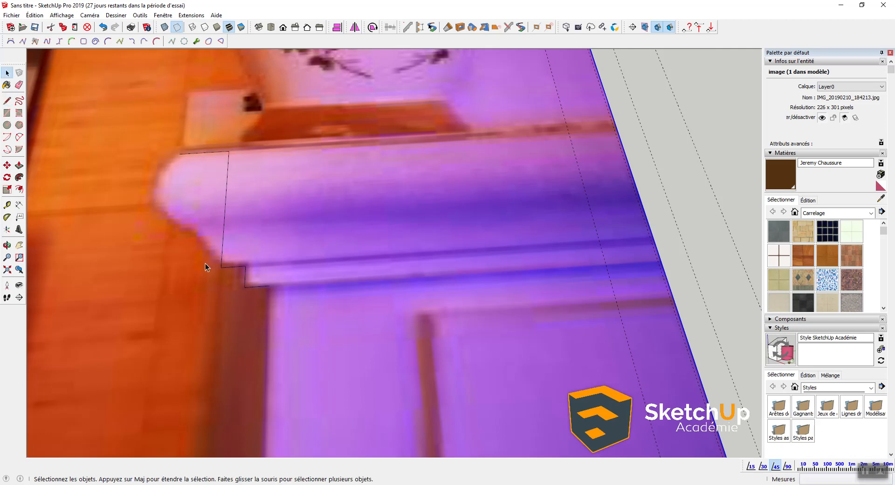
left_click(10, 41)
left_click(222, 267)
left_click(179, 153)
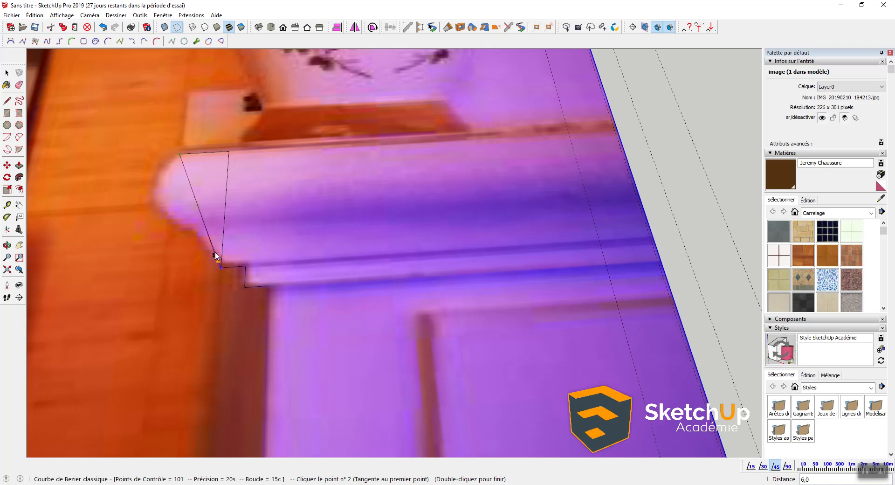
left_click(222, 240)
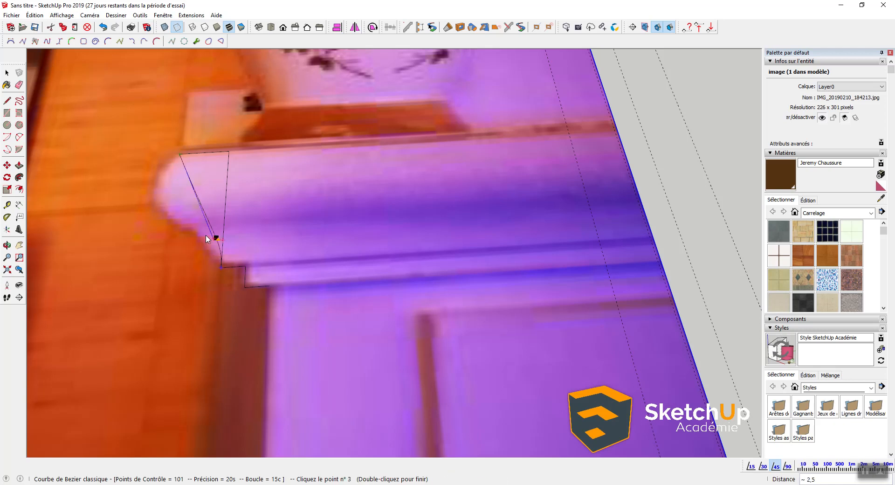
left_click(154, 218)
left_click(133, 192)
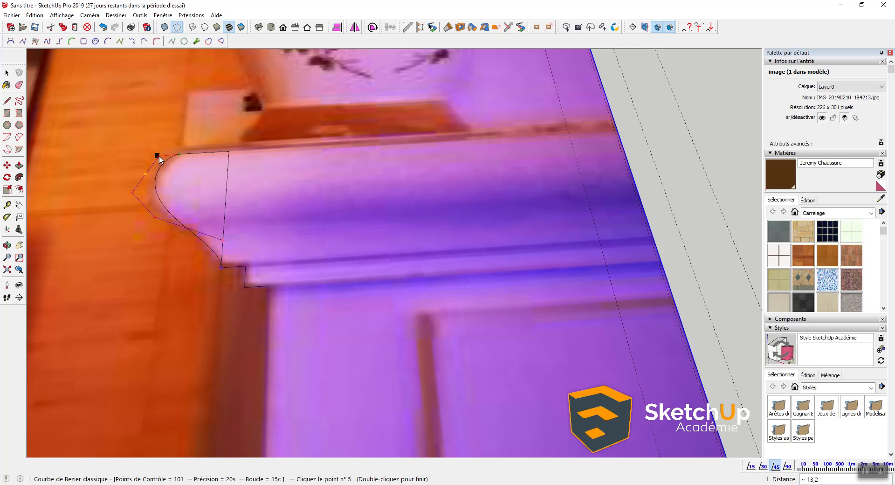
double_click(159, 155)
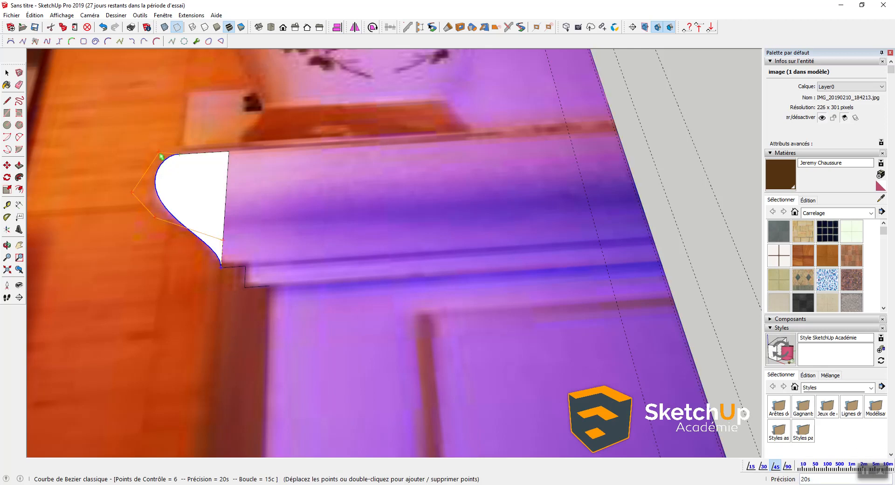
middle_click_drag(158, 154, 153, 272)
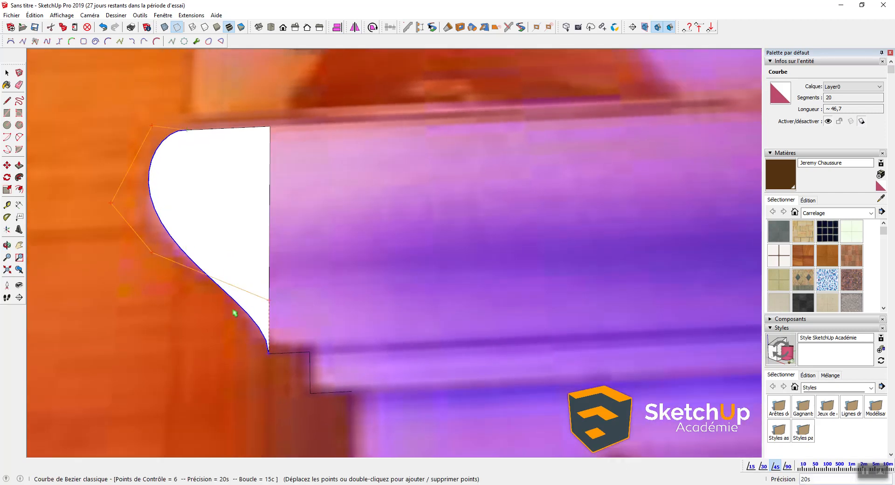
scroll(247, 335, "down", 4)
scroll(203, 290, "up", 2)
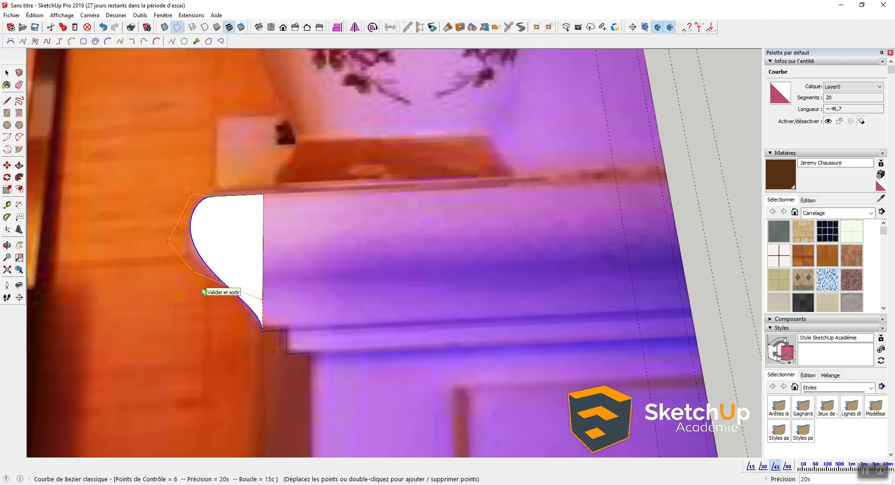
key("ctrl+z")
Step: Draw a Bezier curve from the lower corner to the upper-left corner, following the molding
left_click(10, 41)
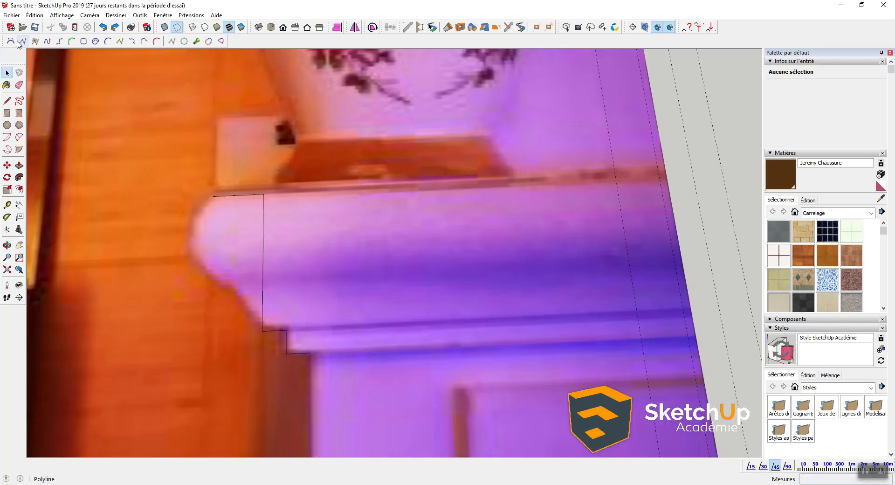
left_click(262, 331)
left_click(213, 196)
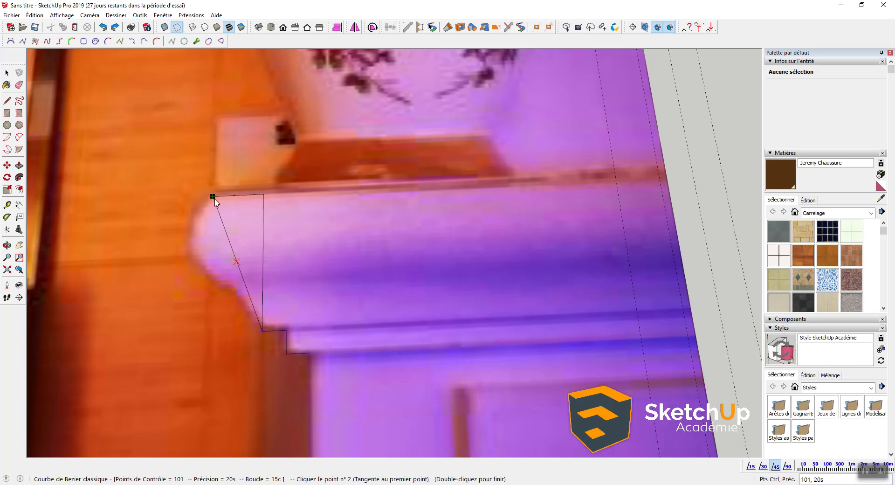
scroll(251, 298, "up", 2)
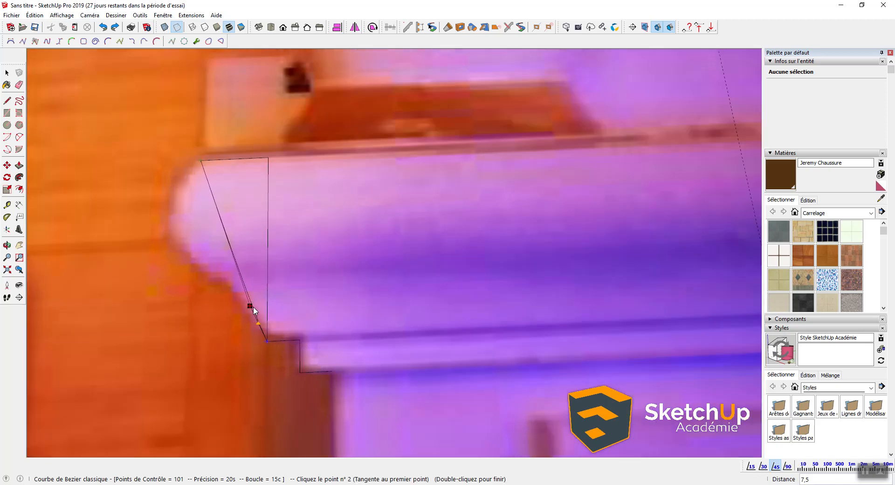
left_click(255, 304)
left_click(182, 256)
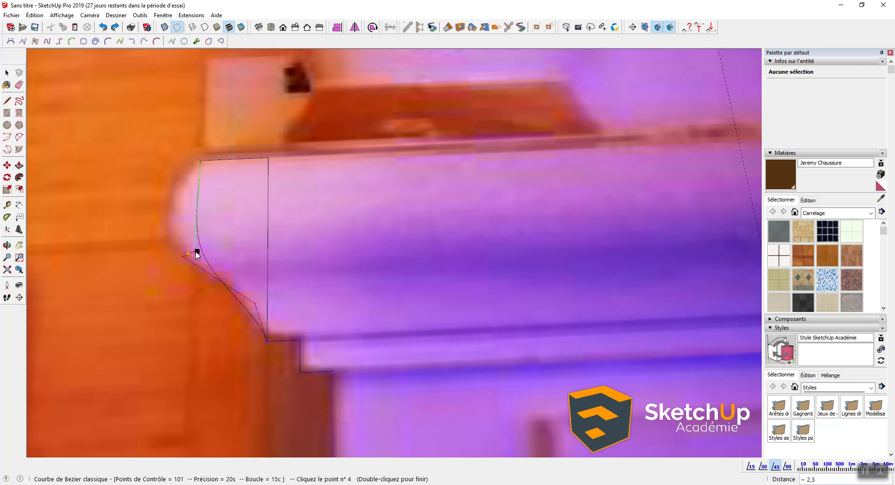
left_click(130, 239)
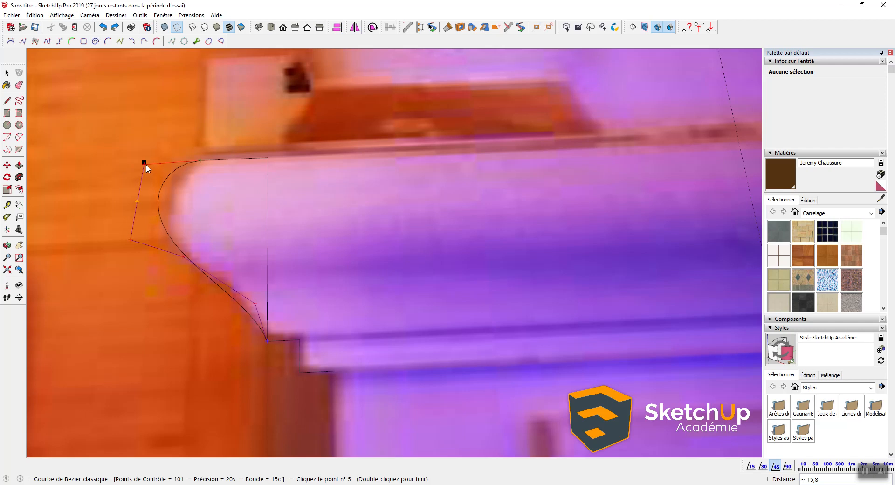
double_click(158, 164)
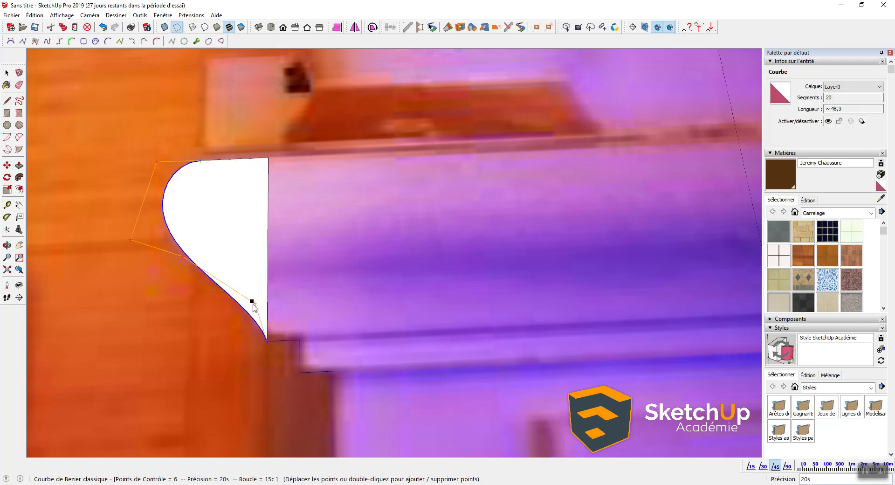
Step: Add a control point and drag it so the curve hugs the molding's lower sweep
double_click(225, 284)
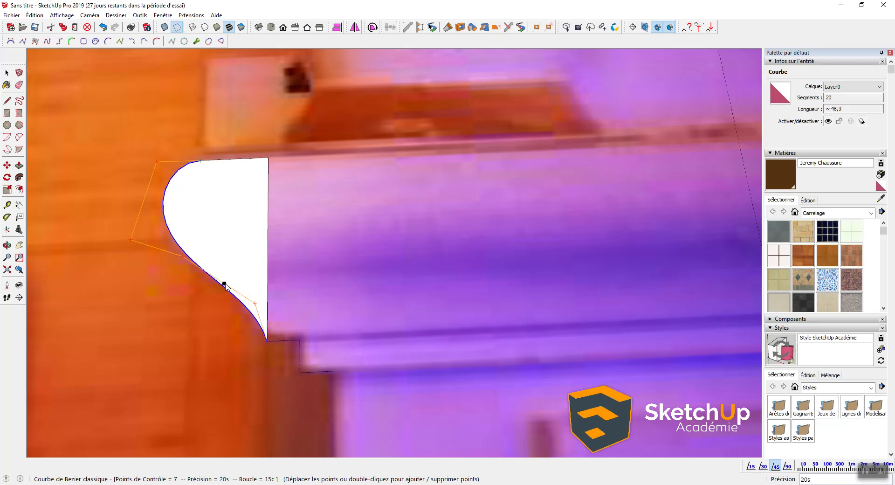
left_click_drag(224, 284, 178, 270)
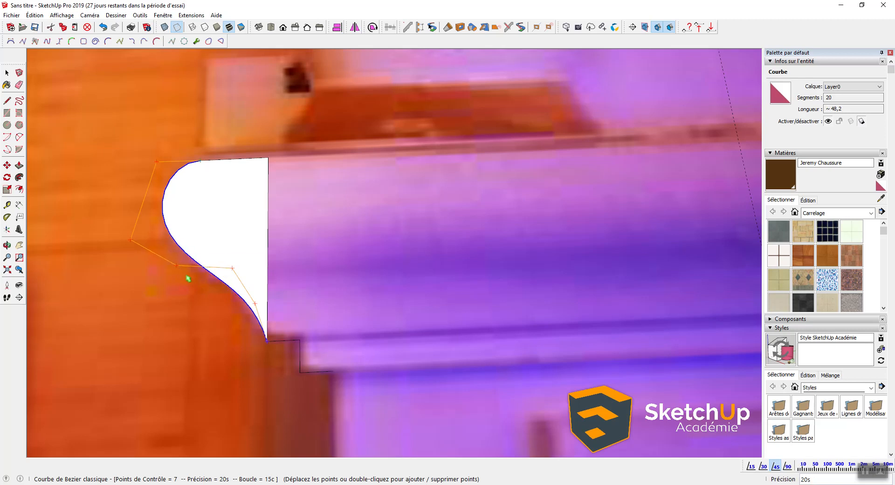
scroll(186, 272, "down", 2)
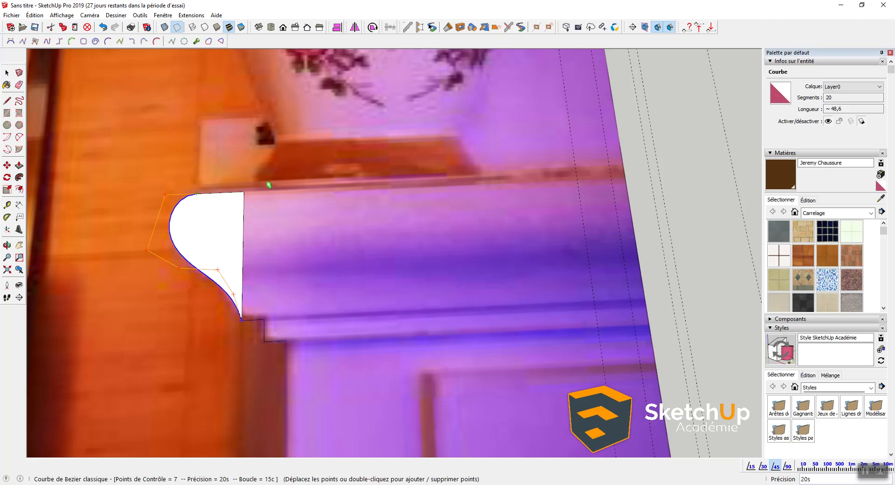
Step: Close the profile with a line from the curve's bottom corner up to the top edge
left_click(227, 216)
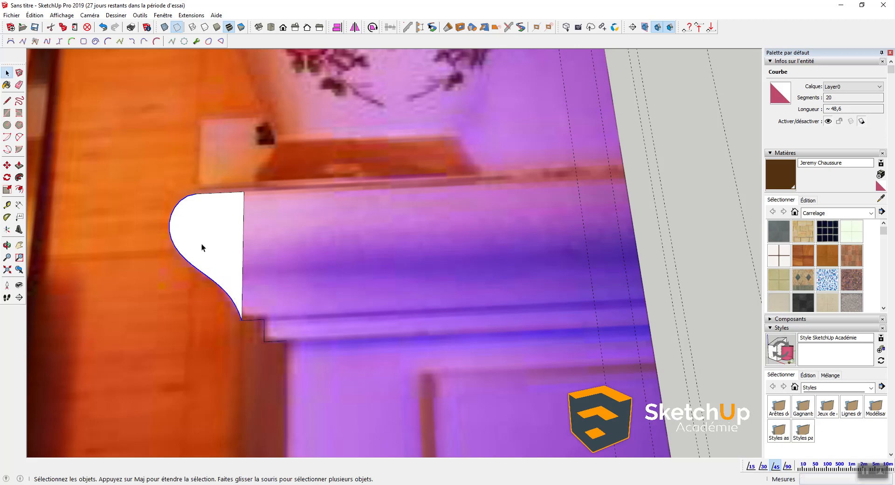
middle_click_drag(218, 354, 297, 335, "shift")
scroll(312, 283, "down", 2)
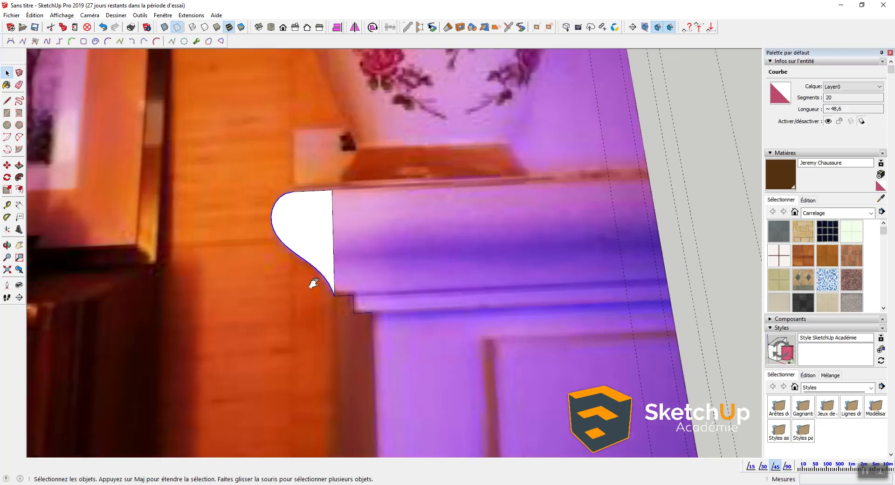
middle_click_drag(312, 282, 298, 254, "shift")
scroll(320, 265, "up", 2)
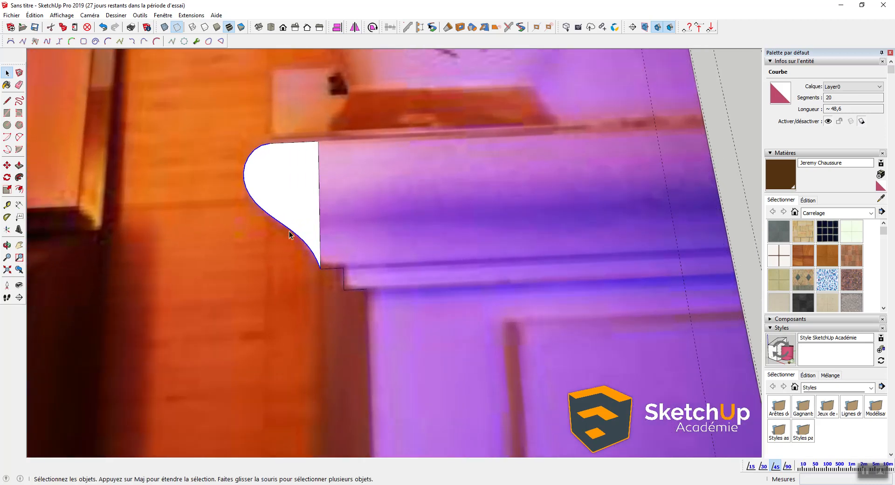
middle_click_drag(296, 203, 266, 222, "shift")
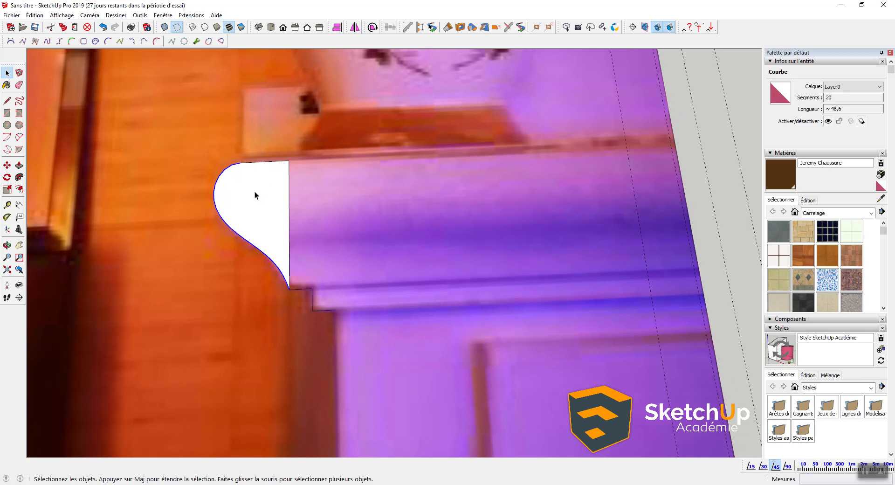
middle_click_drag(300, 301, 270, 288)
key("l")
left_click(290, 316)
left_click(304, 176)
key("space")
Step: Erase the dividing line so the profile becomes one stepped face
key("e")
left_click(260, 199)
key("space")
scroll(284, 243, "down", 3)
scroll(306, 291, "down", 5)
middle_click_drag(280, 293, 275, 263)
Step: Group the profile face and move it onto the corner of the mantel top
double_click(272, 264)
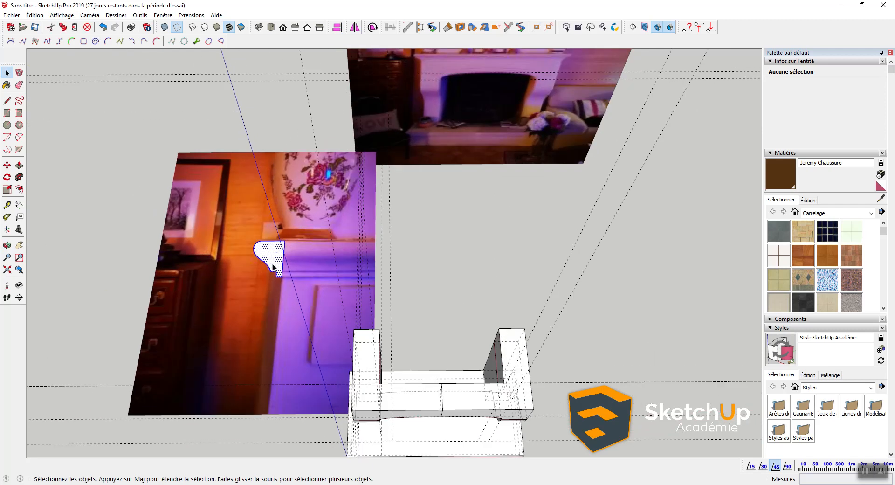
scroll(272, 264, "up", 4)
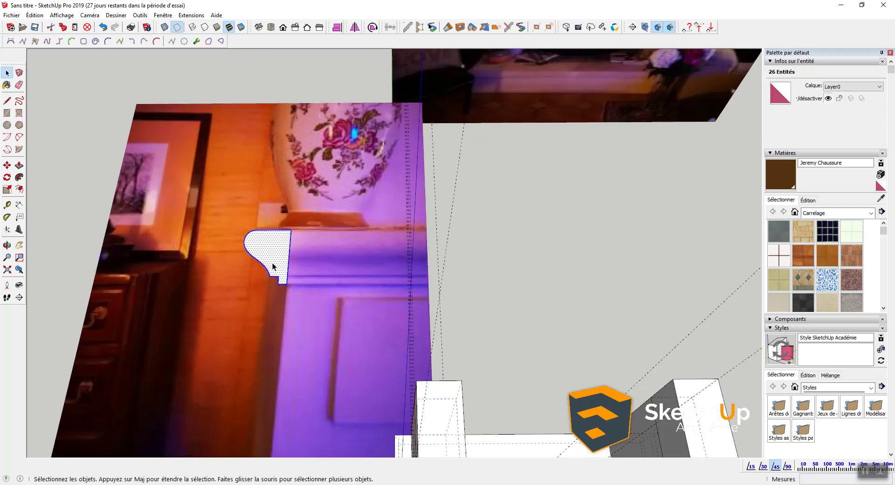
key("ctrl+g")
key("m")
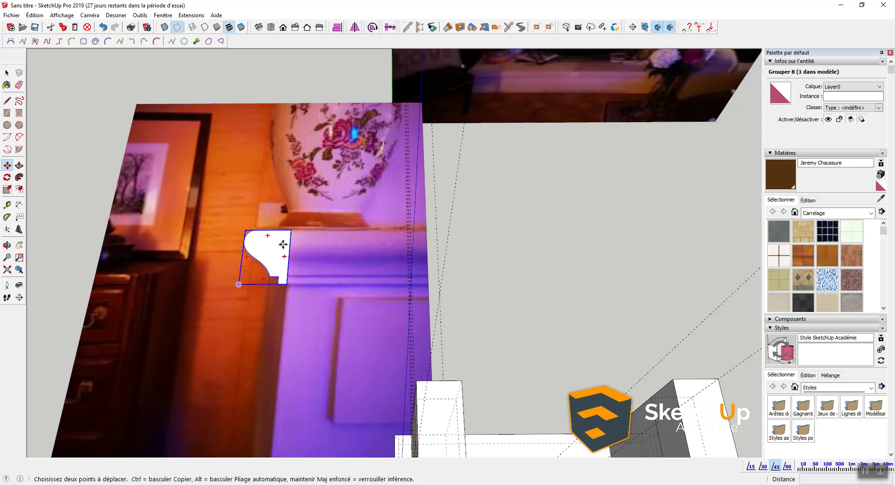
left_click(291, 230)
middle_click_drag(356, 296, 314, 146, "shift")
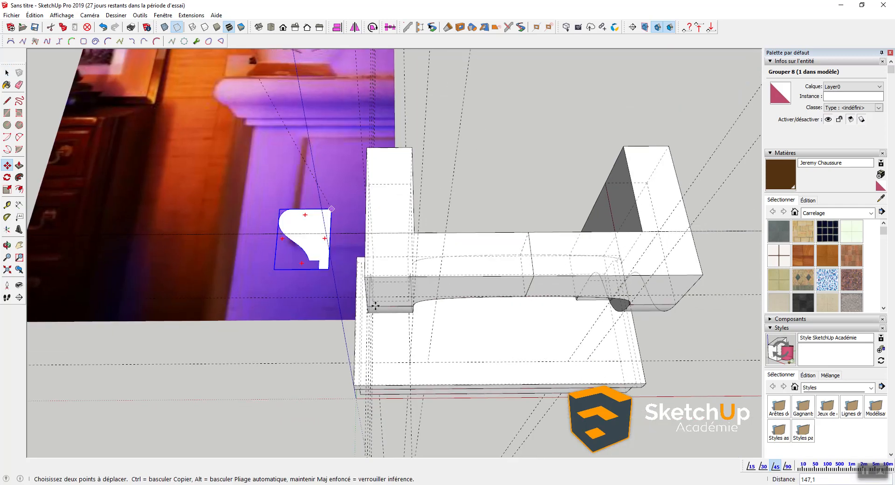
scroll(366, 276, "up", 1)
key("x")
scroll(365, 275, "up", 3)
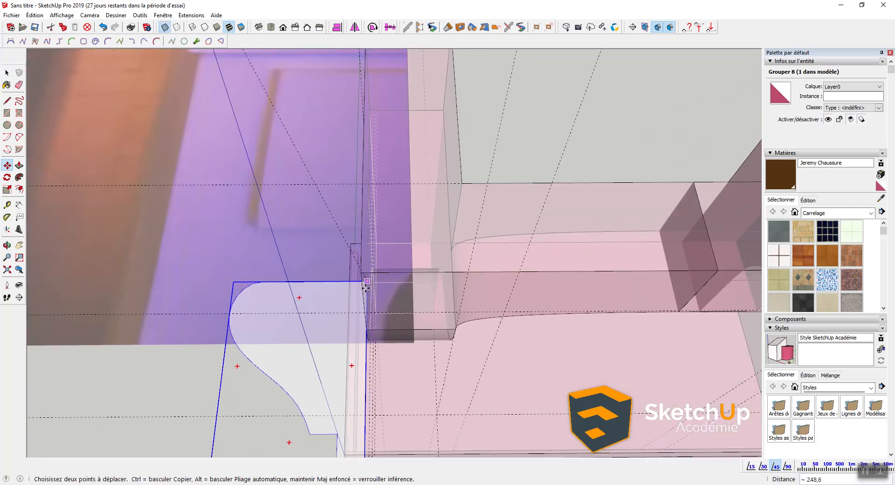
key("x")
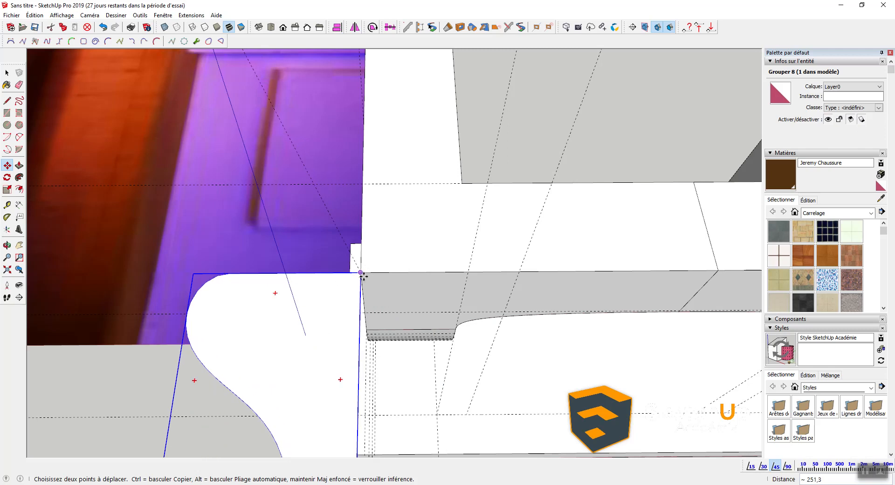
middle_click_drag(408, 289, 205, 189)
Step: Rotate the profile group 90° to stand upright against the mantel end
key("q")
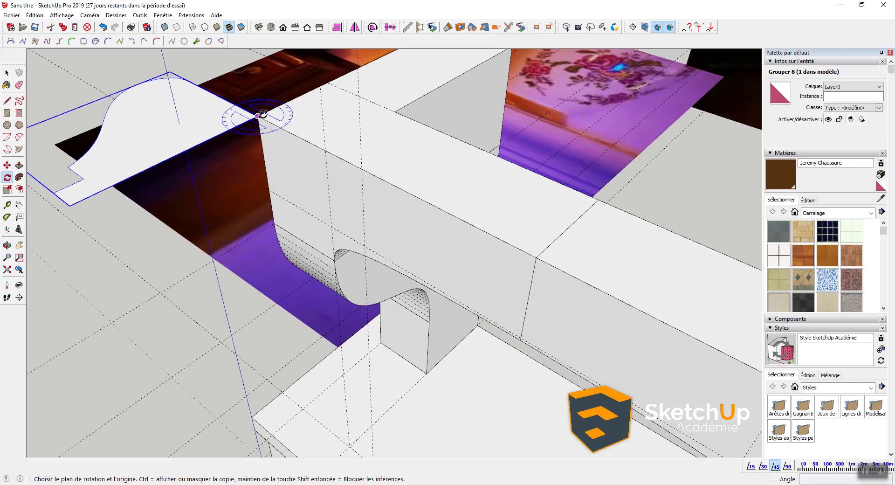
left_click(257, 117)
left_click(232, 127)
left_click(264, 156)
middle_click_drag(256, 159, 400, 150)
Step: Place a guide 7 units down from the mantel block's top endpoint
key("t")
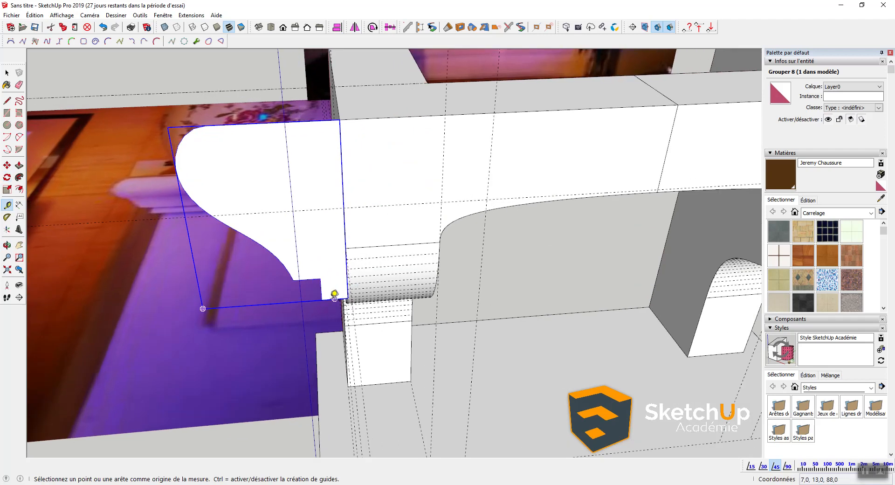
left_click(321, 299)
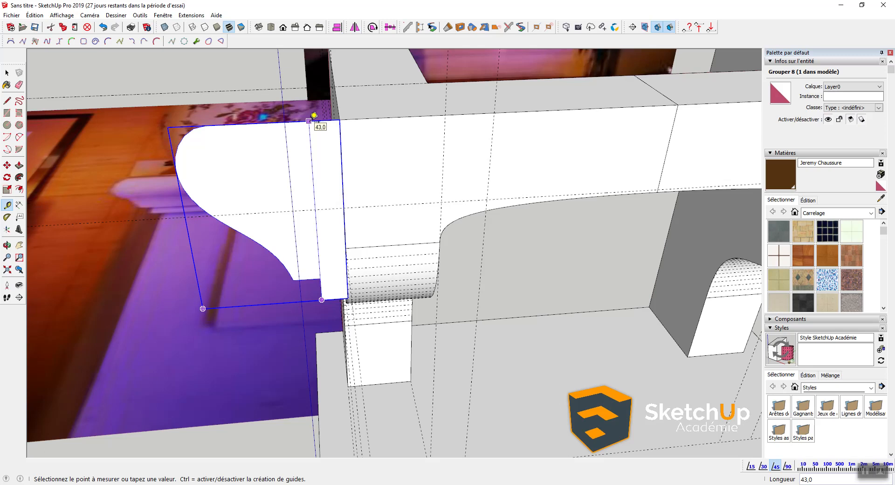
key("space")
middle_click_drag(401, 156, 383, 96)
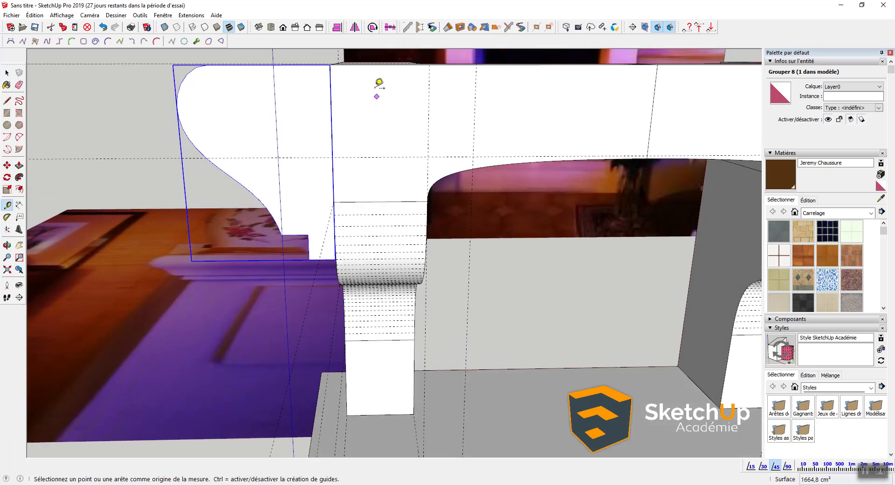
left_click(364, 64)
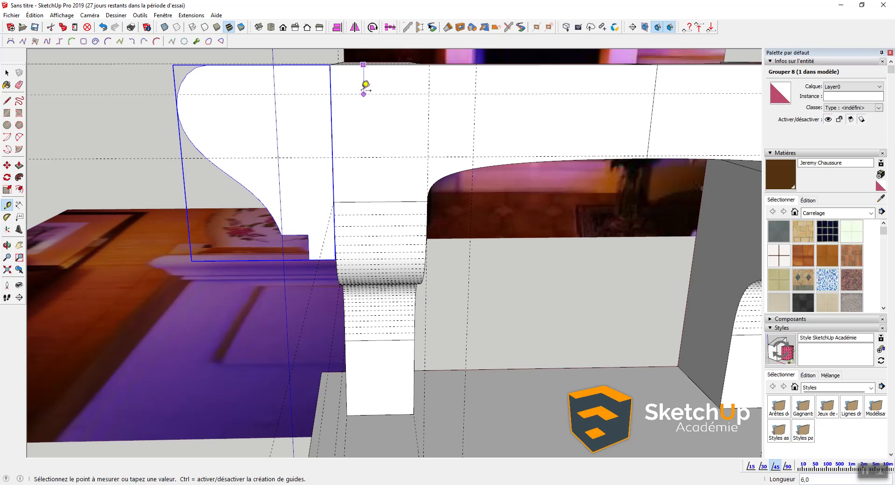
middle_click_drag(363, 81, 319, 75)
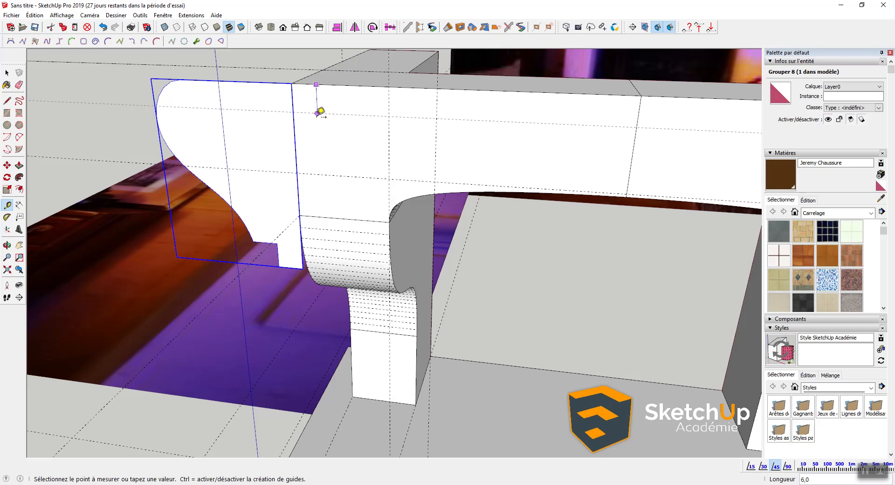
type("7")
key("Return")
key("space")
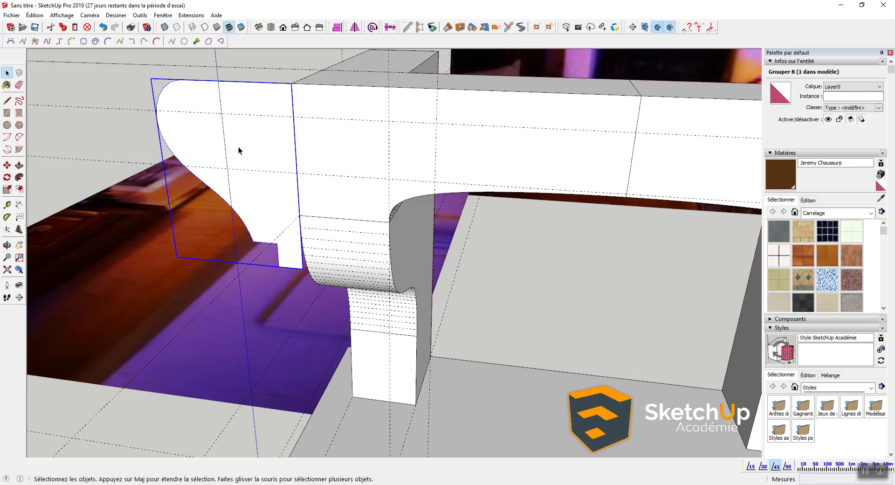
Step: Try scaling the profile group down, then cancel to keep full size
key("s")
left_click_drag(177, 257, 290, 113)
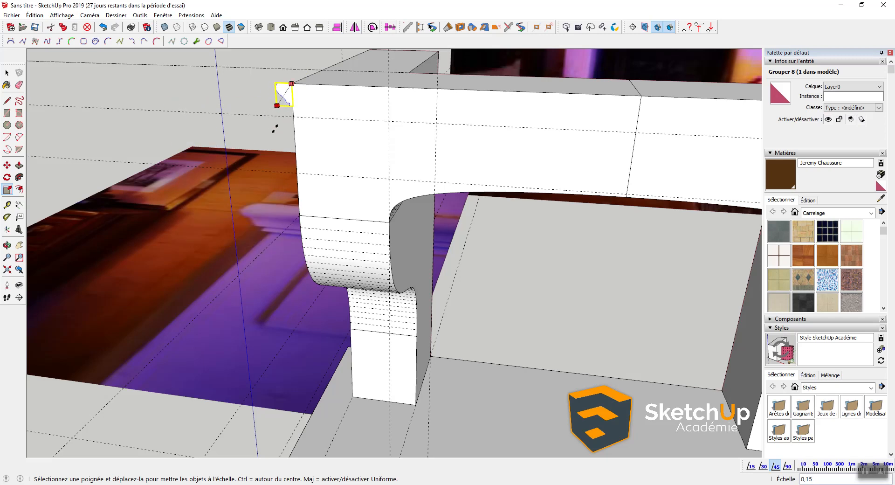
key("Escape")
key("space")
Step: Inside the group, scale the profile face to about 0,15, then undo it
double_click(273, 107)
left_click(273, 107)
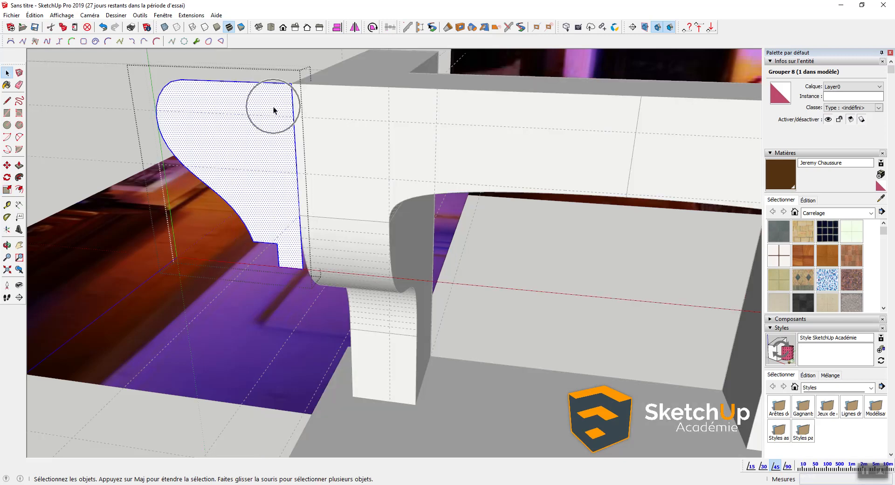
key("s")
left_click_drag(176, 256, 270, 117)
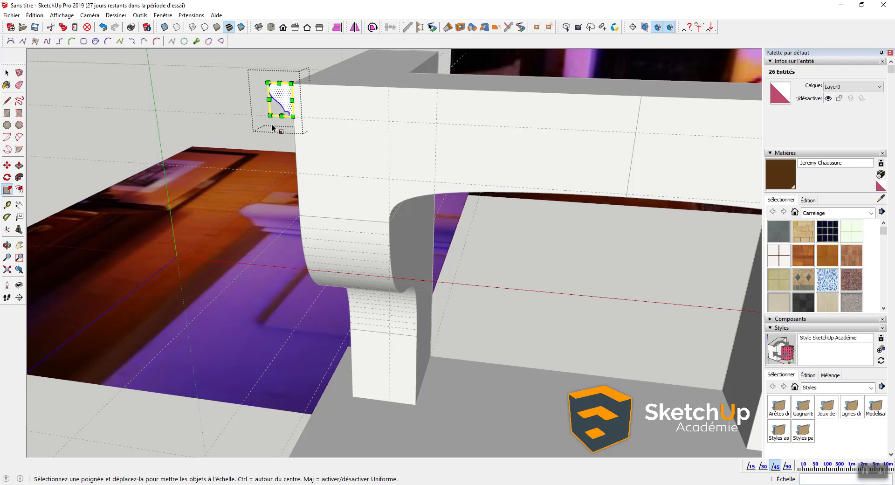
scroll(275, 129, "up", 5)
scroll(386, 96, "down", 3)
scroll(447, 83, "up", 3)
scroll(414, 96, "up", 2)
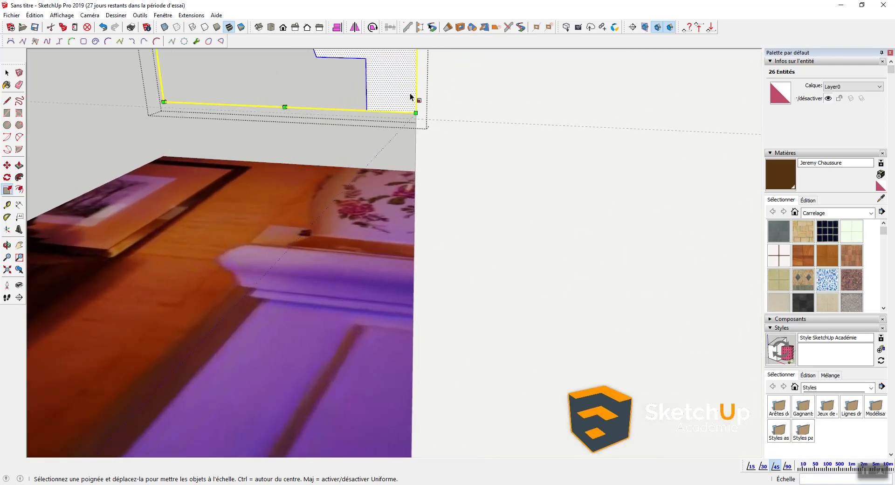
scroll(395, 148, "down", 3)
key("ctrl+z")
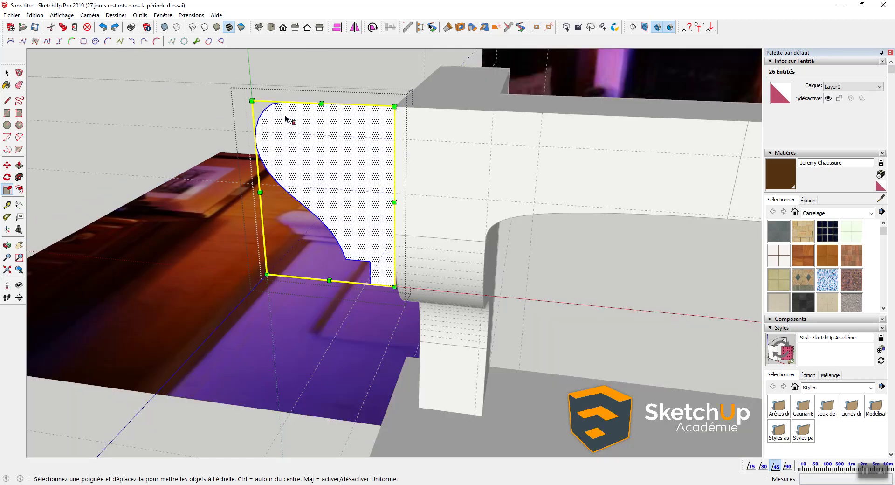
Step: Use the Tape Measure to rescale the group so the 43,0 edge measures 7
key("t")
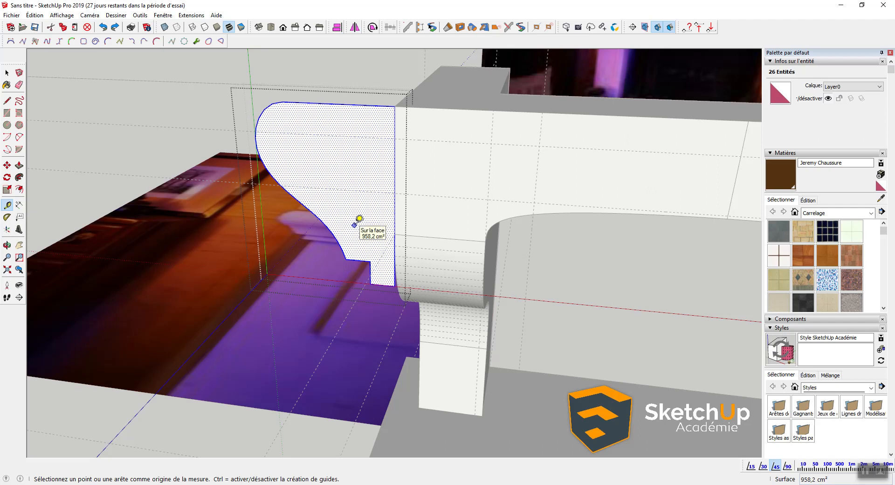
key("ctrl")
key("ctrl")
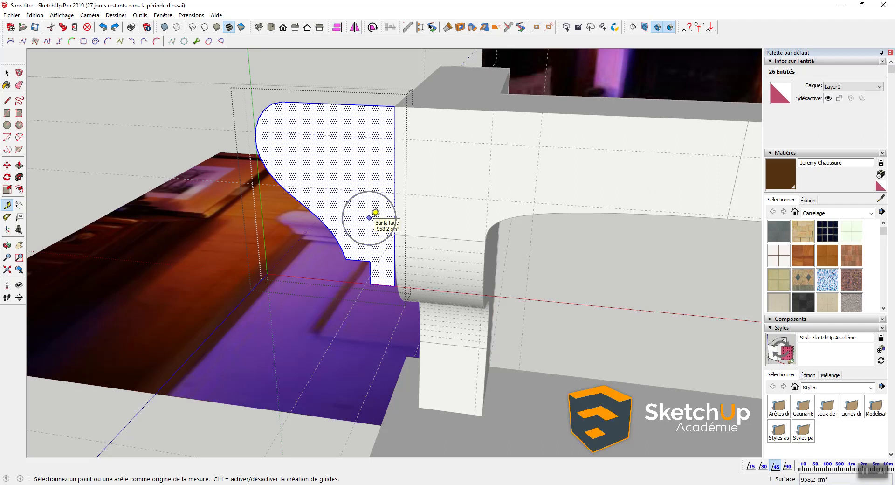
left_click(394, 286)
left_click(399, 103)
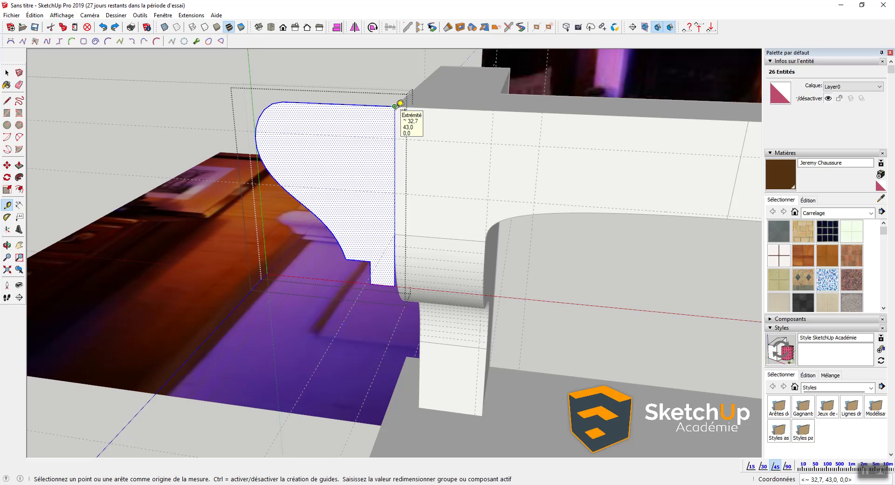
type("7")
key("Return")
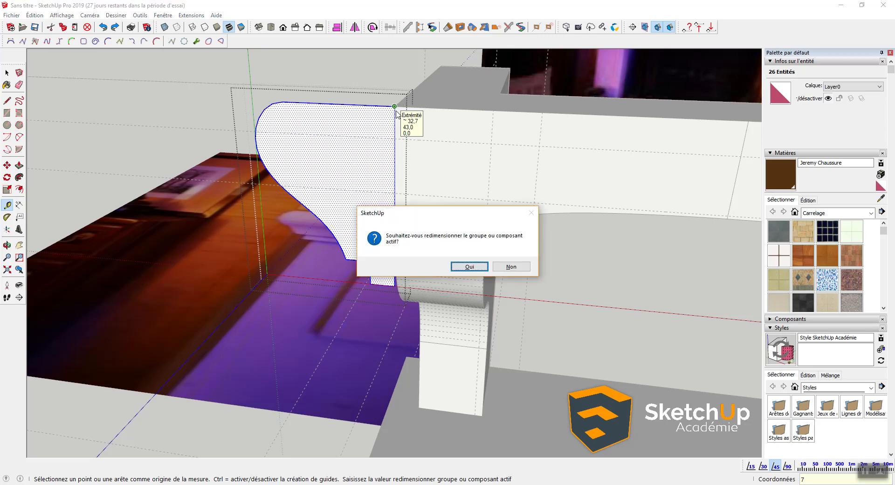
key("Return")
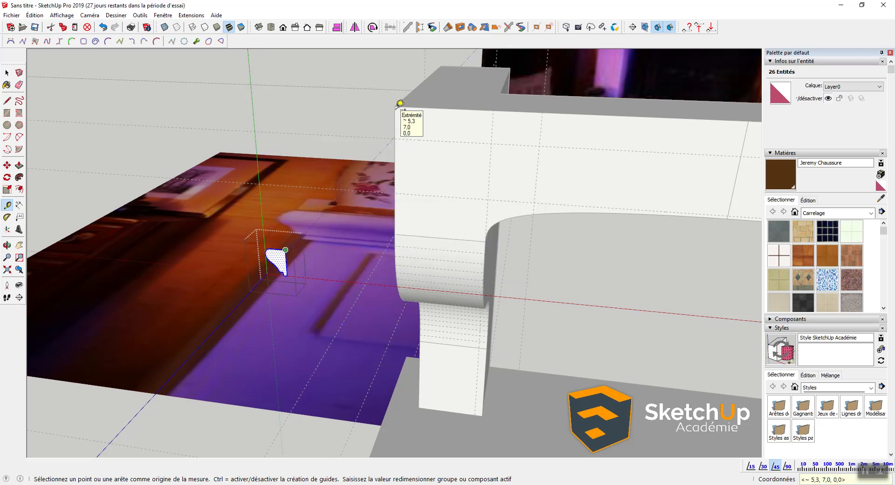
key("space")
Step: Leave group editing and move the small profile group to the moulding's top-left corner
key("m")
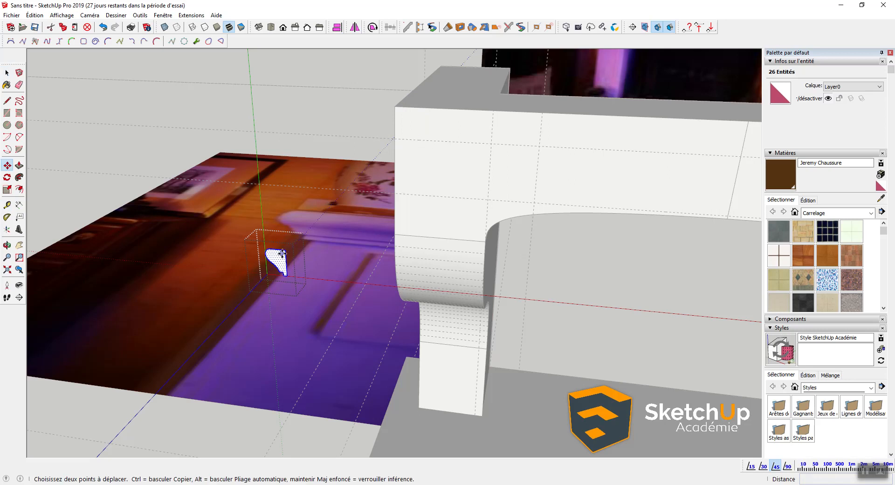
key("space")
key("Escape")
left_click(280, 256)
key("m")
left_click(285, 252)
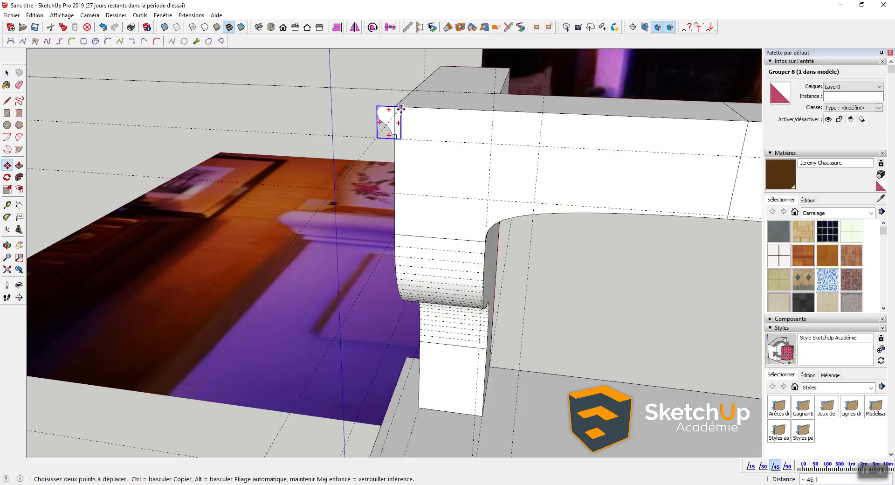
left_click(395, 106)
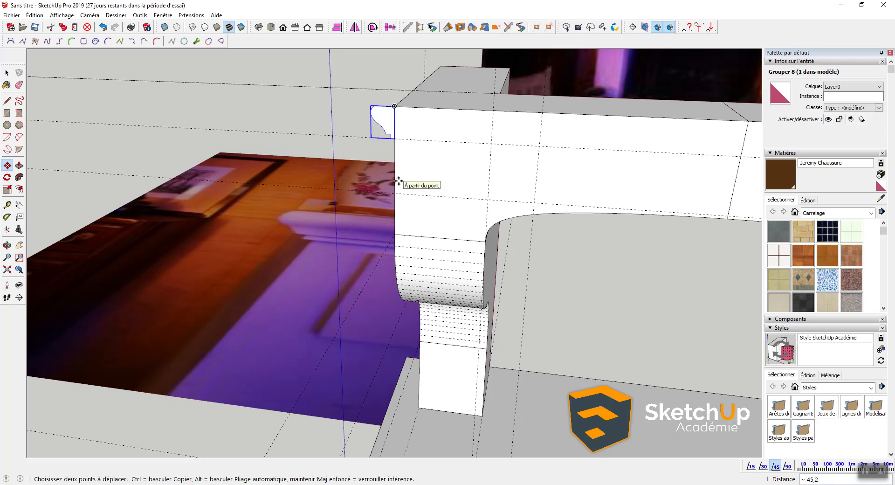
Step: Reposition the profile by its bottom corner onto the block's top corner
scroll(392, 161, "up", 4)
scroll(422, 106, "down", 2)
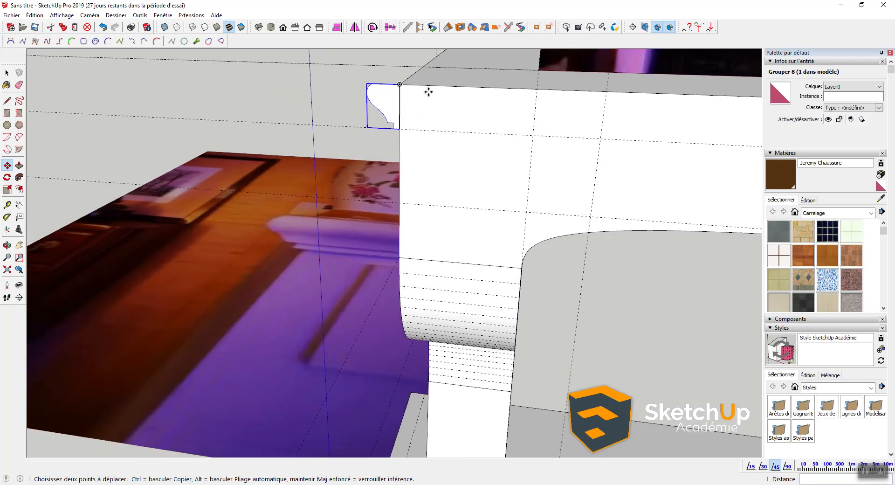
middle_click_drag(426, 90, 353, 159, "shift")
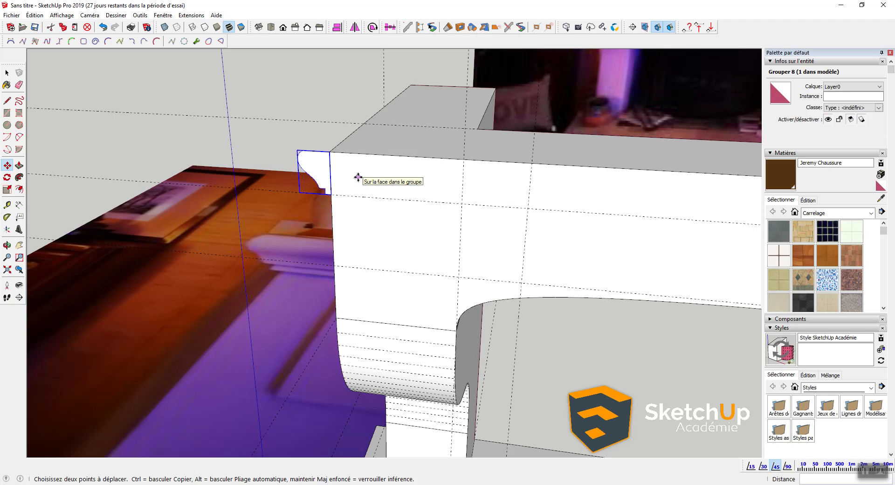
left_click(330, 194)
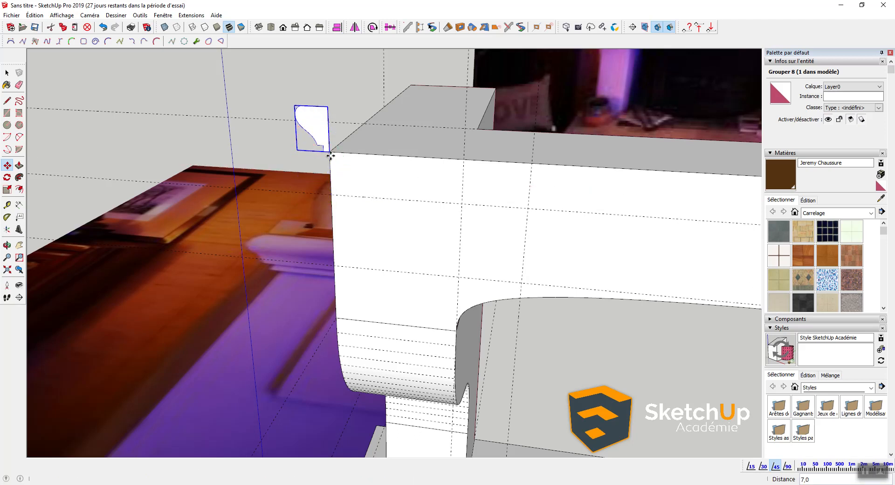
left_click(330, 152)
scroll(331, 167, "down", 2)
key("space")
middle_click_drag(373, 160, 390, 191)
Step: Draw a rectangle covering the mantel top to cap it with a face
key("r")
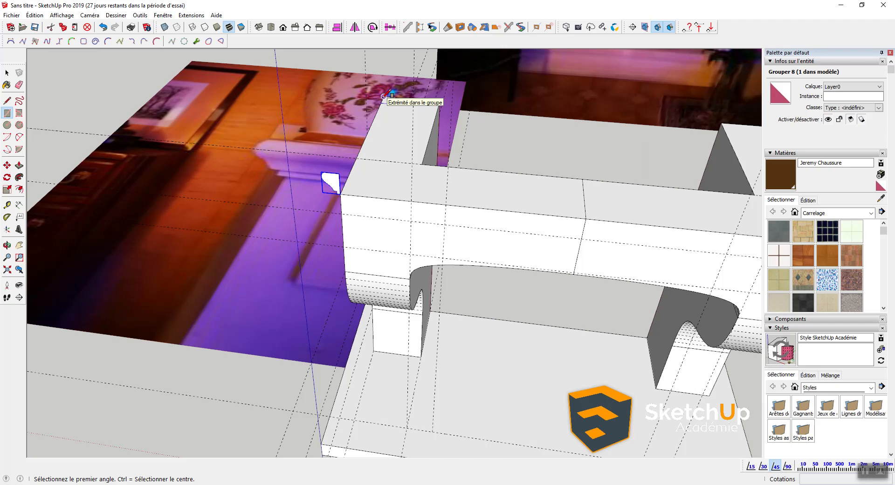
left_click(383, 96)
scroll(386, 140, "down", 2)
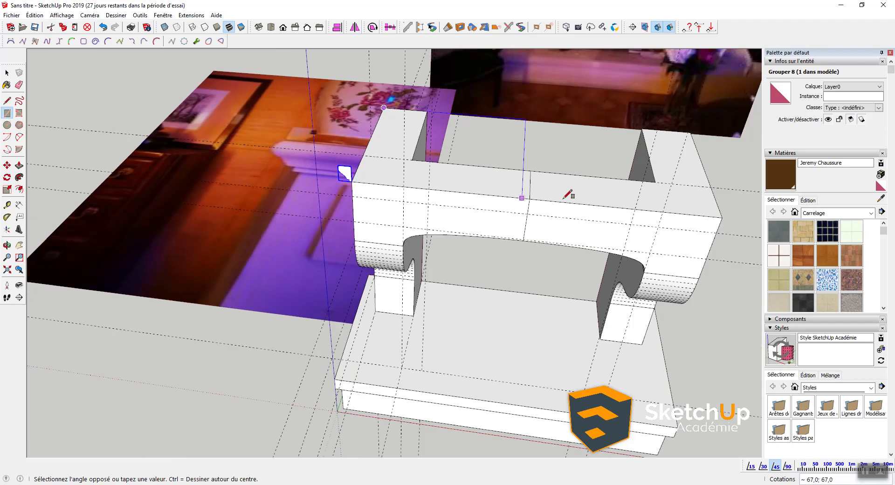
left_click(715, 213)
key("space")
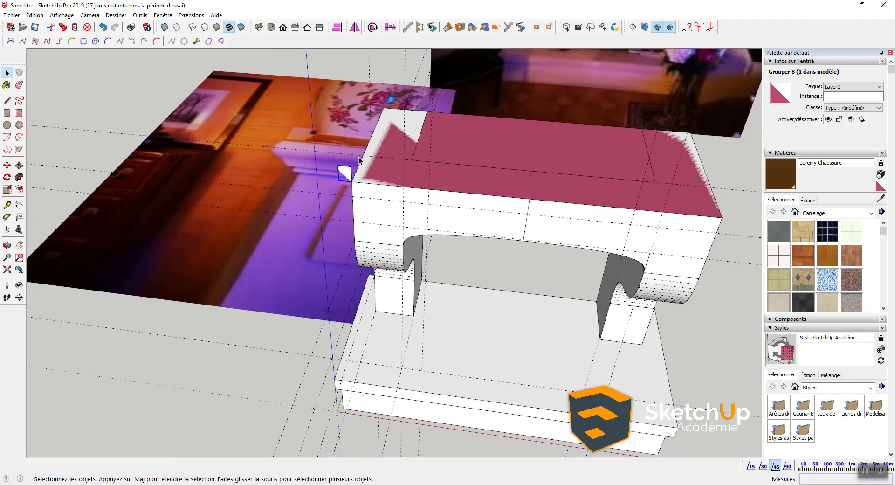
scroll(424, 155, "up", 4)
key("p")
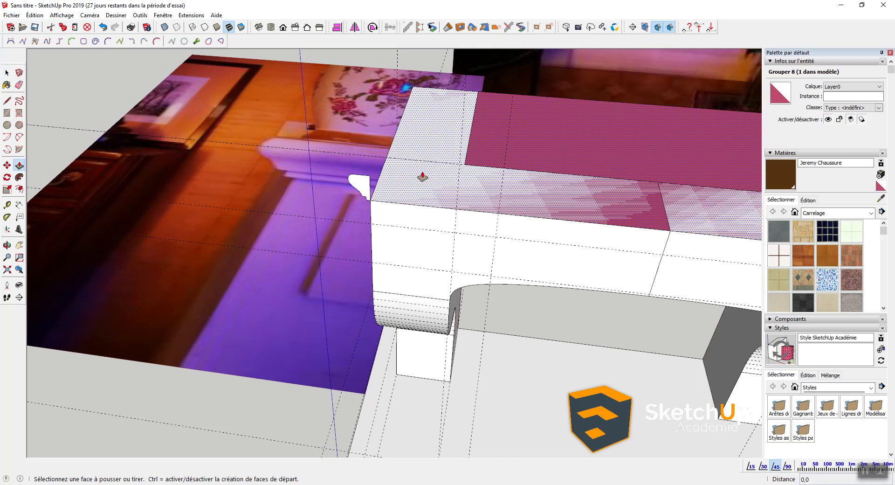
left_click(377, 178)
key("Escape")
key("space")
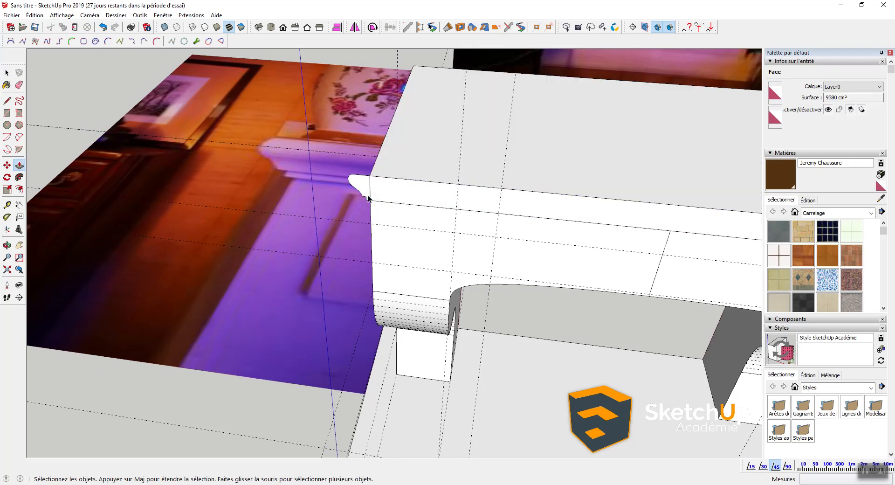
Step: Move the molding profile group up to the shelf's top front corner
scroll(363, 182, "up", 4)
left_click(404, 185)
key("m")
left_click_drag(400, 189, 353, 59)
middle_click_drag(331, 60, 371, 161)
scroll(365, 157, "up", 5)
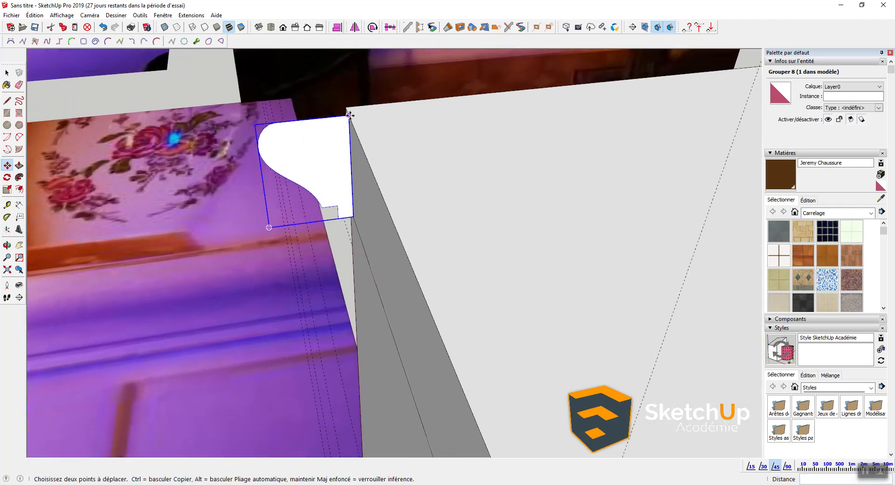
scroll(342, 150, "down", 5)
key("space")
Step: Explode the profile group and select the mantel top's edges as the sweep path
right_click(335, 149)
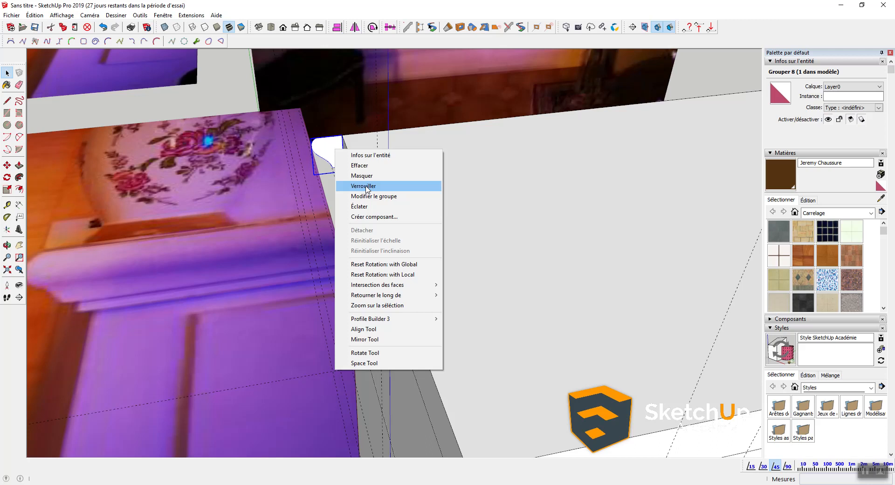
left_click(363, 207)
left_click(444, 208)
double_click(444, 207)
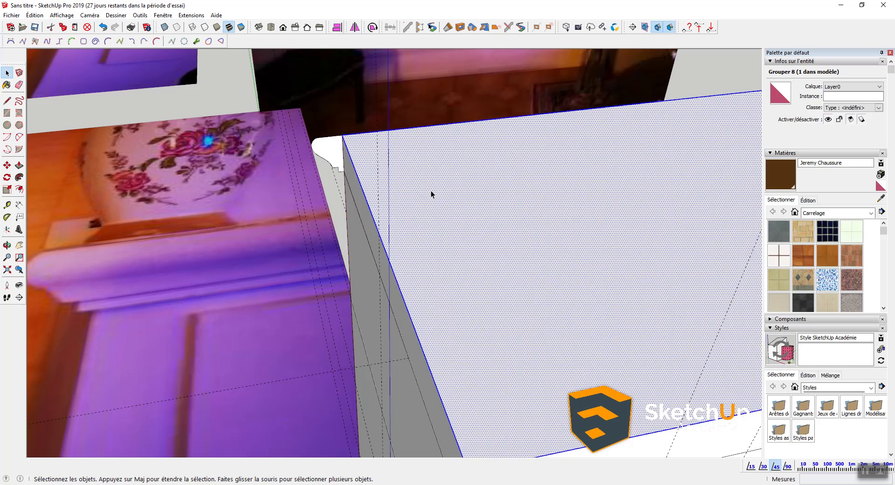
left_click(416, 139, "shift")
scroll(414, 141, "down", 3)
scroll(372, 189, "down", 3)
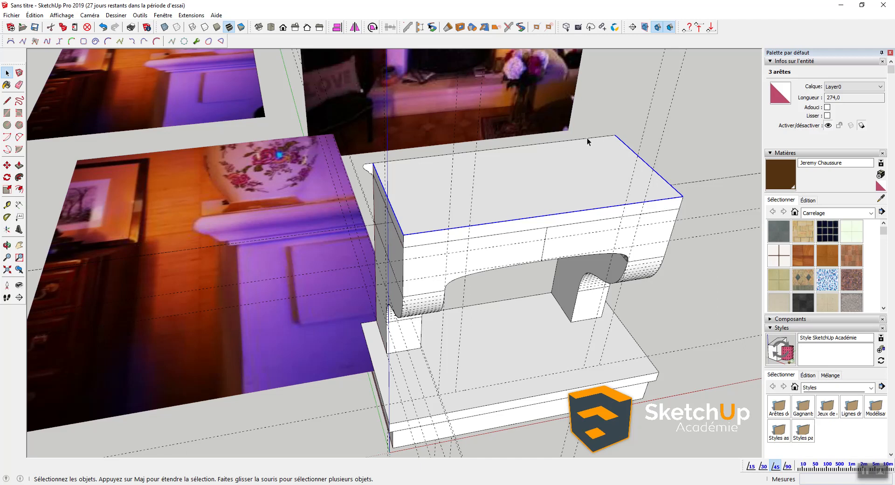
Step: Sweep the profile along the top edges with Follow Me, then undo the inside-out result
left_click(20, 178)
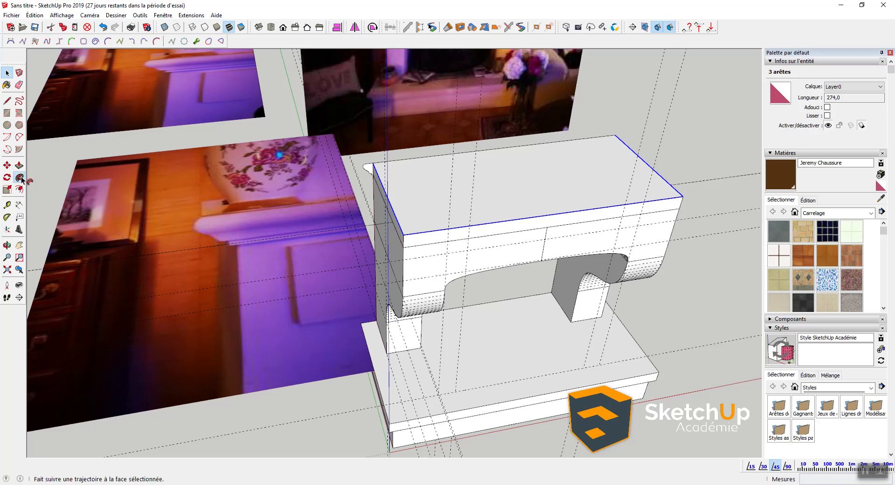
left_click(372, 174)
middle_click_drag(526, 240, 495, 216)
left_click(399, 219)
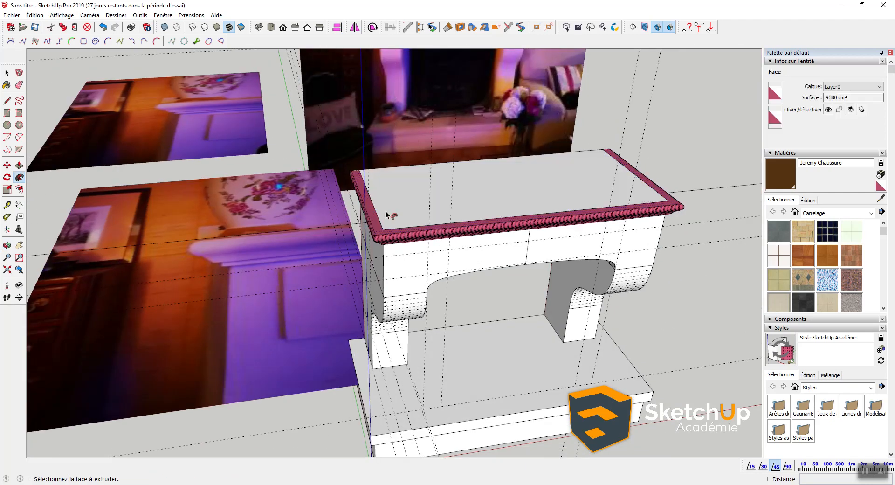
scroll(385, 210, "up", 2)
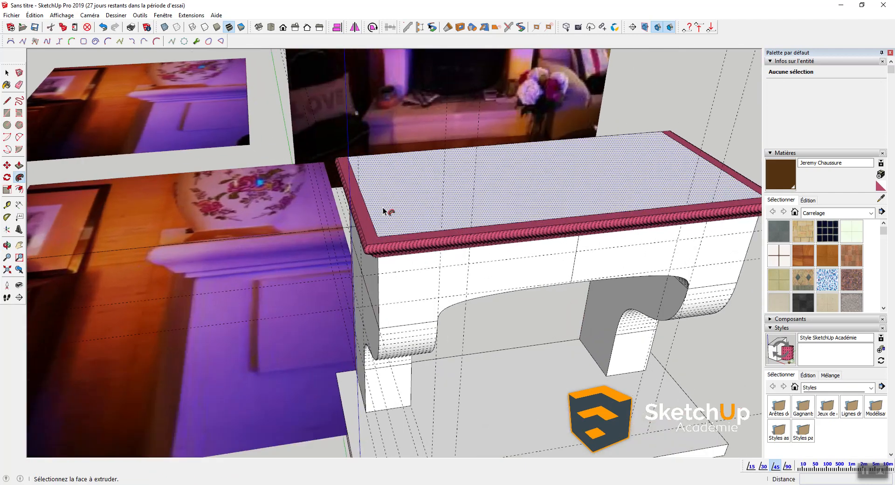
left_click(376, 252)
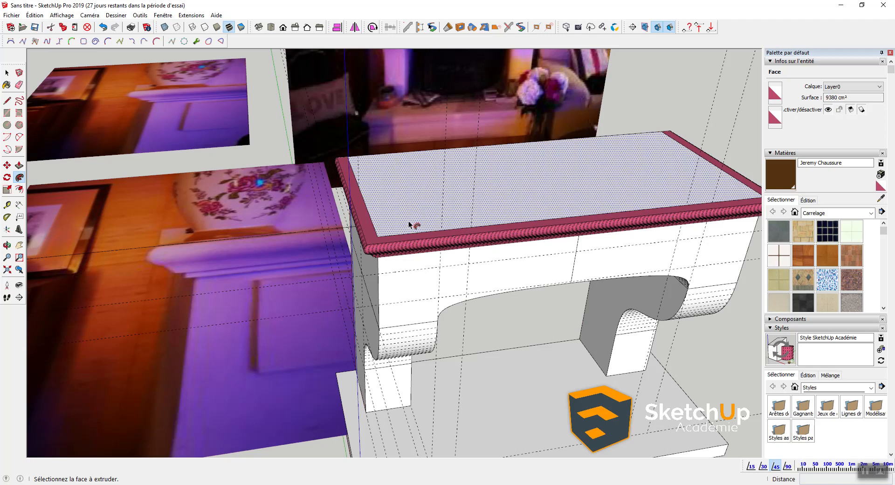
key("ctrl+z")
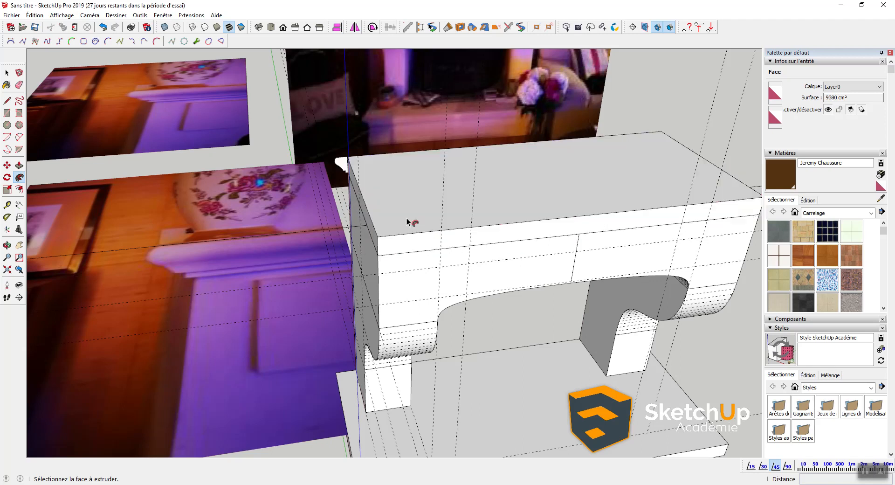
key("space")
scroll(339, 178, "up", 3)
Step: Reverse the profile face and sweep it again along the top edges with Follow Me
right_click(349, 135)
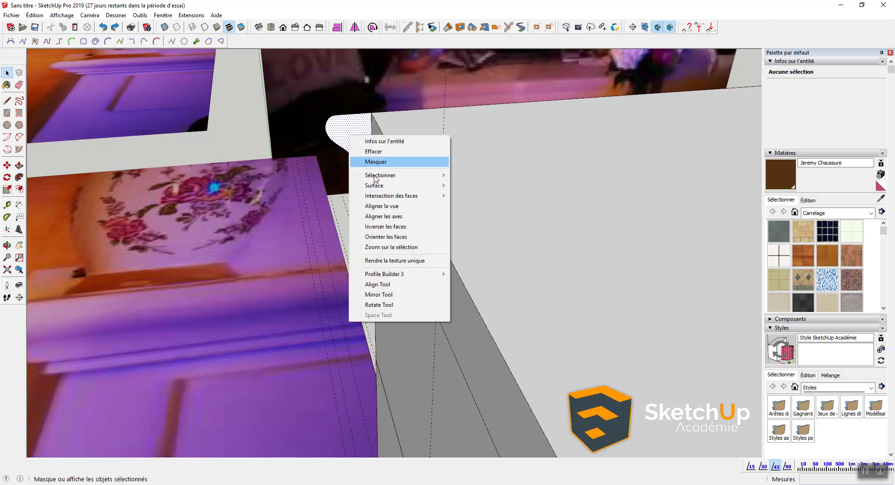
left_click(385, 226)
scroll(378, 150, "down", 2)
double_click(459, 164)
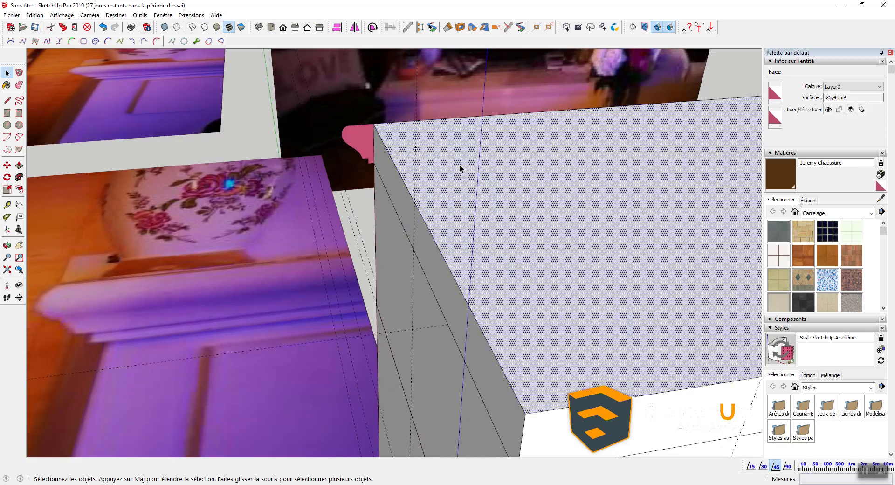
left_click(446, 137, "shift")
scroll(415, 144, "down", 3)
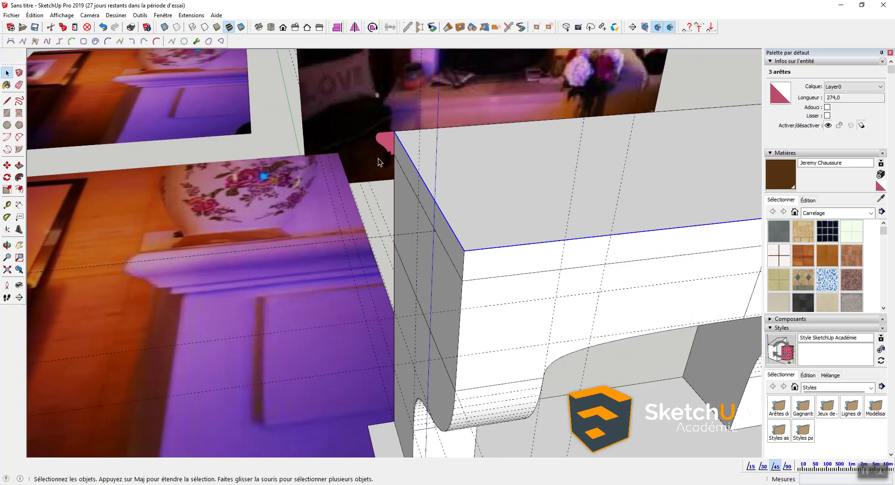
left_click(20, 177)
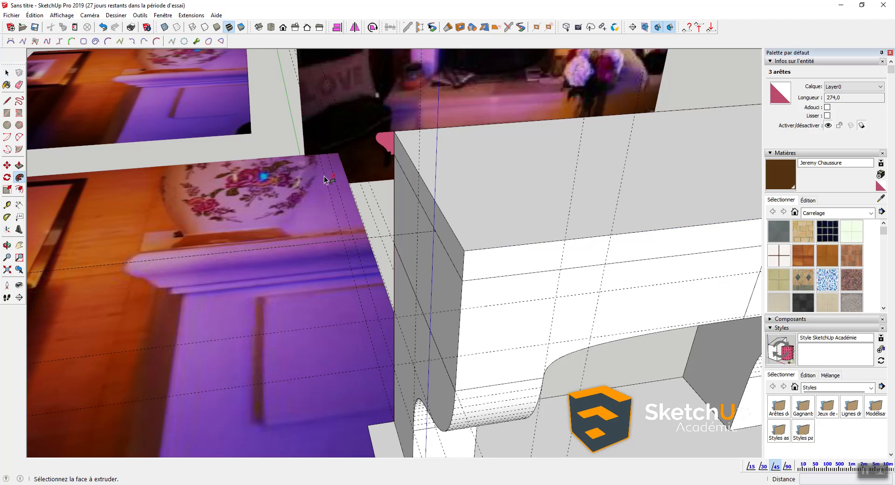
left_click(390, 141)
scroll(391, 175, "down", 3)
middle_click_drag(406, 212, 426, 205)
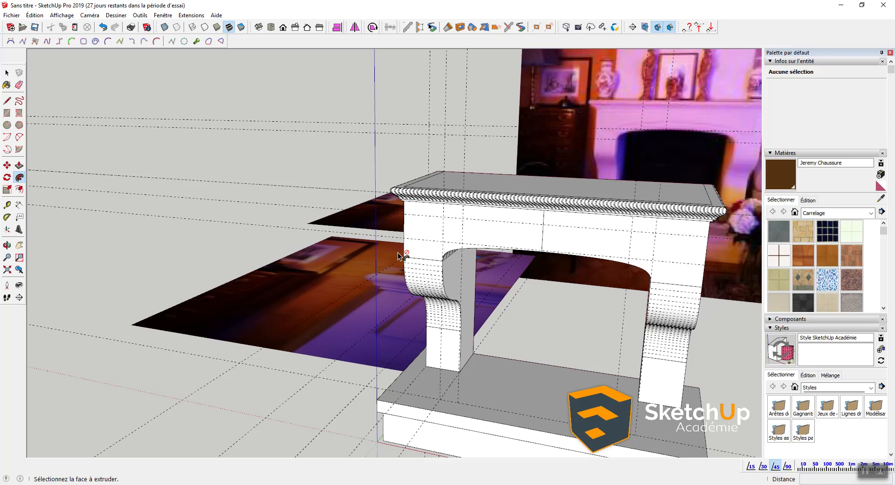
middle_click_drag(624, 269, 448, 219)
Step: Group the shelf top together with its swept molding
key("space")
left_click(432, 124)
triple_click(431, 124)
right_click(430, 133)
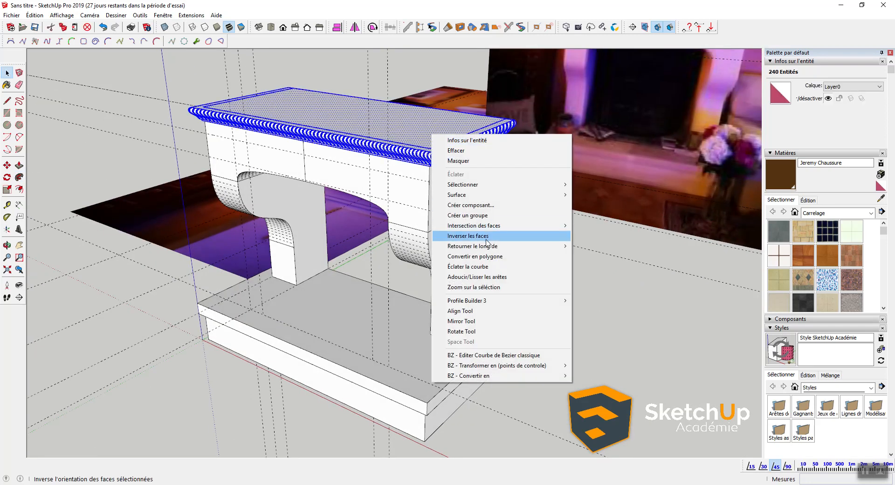
left_click(482, 212)
middle_click_drag(429, 206, 410, 240)
scroll(401, 189, "up", 2)
Step: Inside the shelf group, delete the four leftover inner edges on the top face
double_click(444, 200)
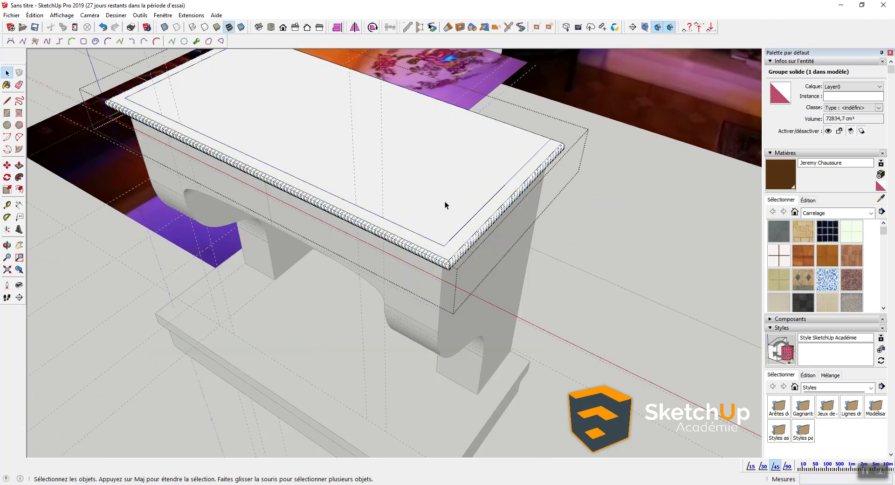
double_click(443, 203)
left_click(437, 181, "shift")
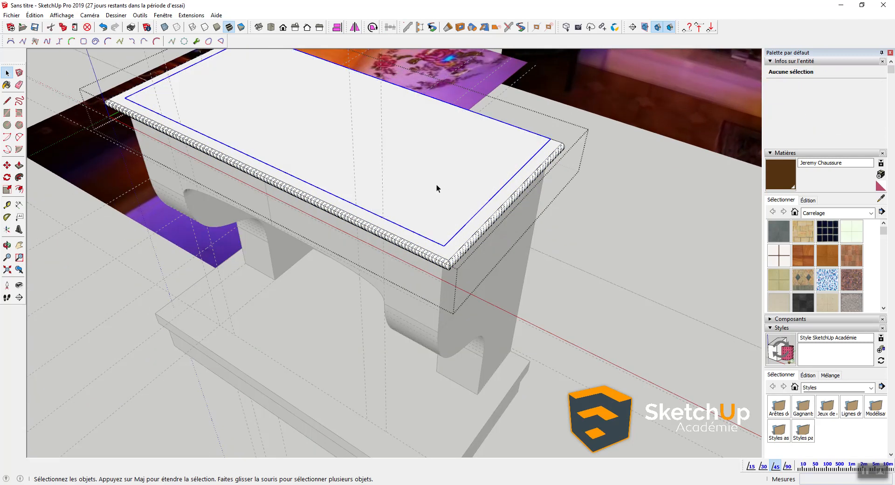
key("Delete")
scroll(437, 187, "down", 1)
key("ctrl+z")
double_click(459, 179)
left_click(479, 140, "shift")
key("Delete")
middle_click_drag(450, 211, 469, 180)
middle_click_drag(395, 193, 331, 182)
Step: Delete the leftover inner edges on the shelf's bottom face
key("space")
scroll(329, 177, "up", 5)
left_click(350, 237)
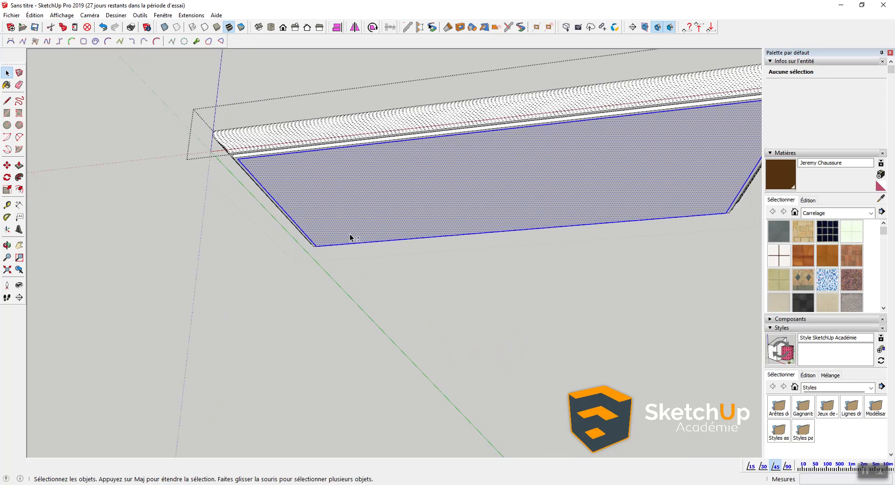
left_click(353, 244, "shift")
left_click(362, 234, "shift")
key("Delete")
middle_click_drag(359, 204, 444, 228)
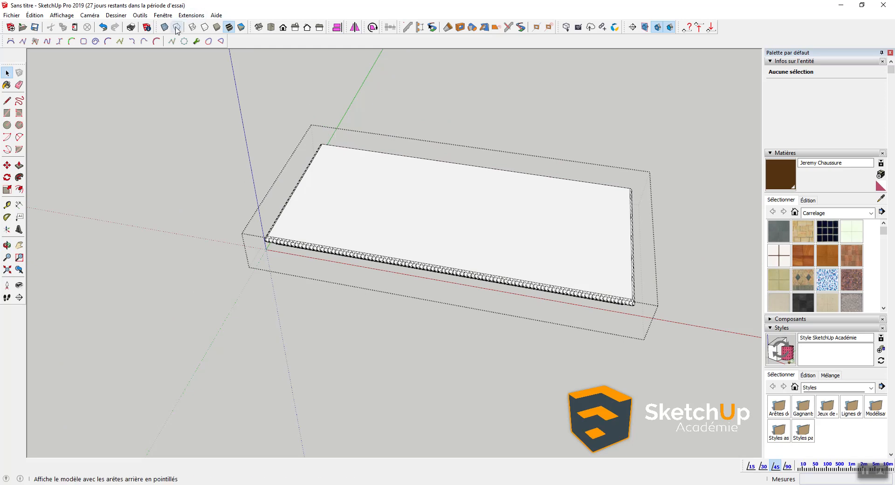
Step: Turn off Géométrie cachée in the Affichage menu and orbit around the fireplace
left_click(64, 17)
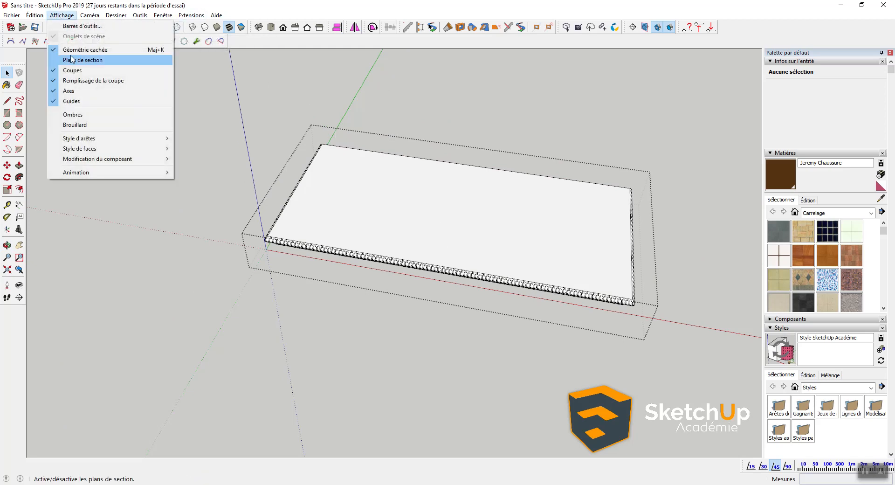
left_click(69, 51)
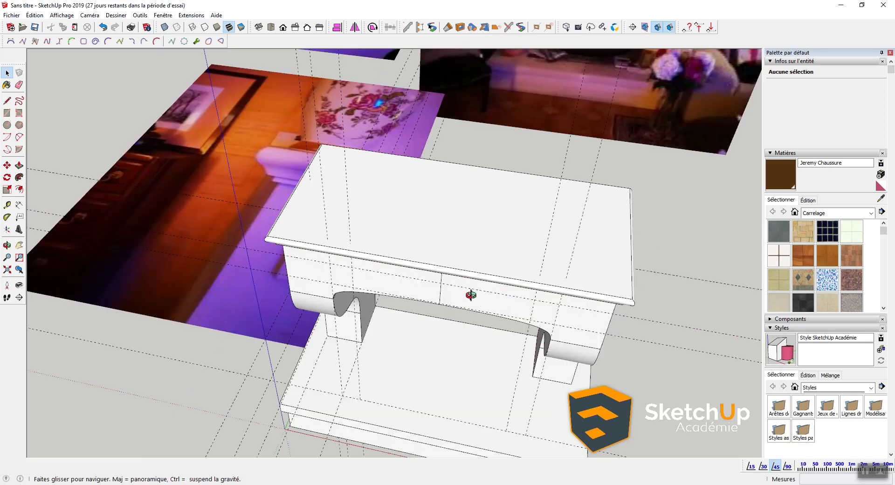
left_click_drag(465, 349, 448, 240)
key("space")
middle_click_drag(468, 202, 454, 235)
Step: Orbit and zoom around the mantel to compare it with the reference photos
scroll(425, 151, "up", 1)
scroll(430, 183, "up", 3)
scroll(448, 188, "down", 3)
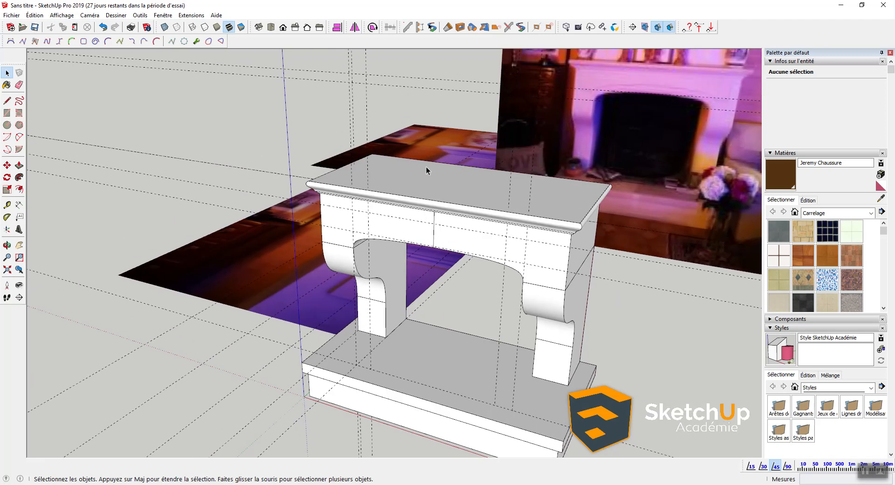
middle_click_drag(394, 226, 380, 261)
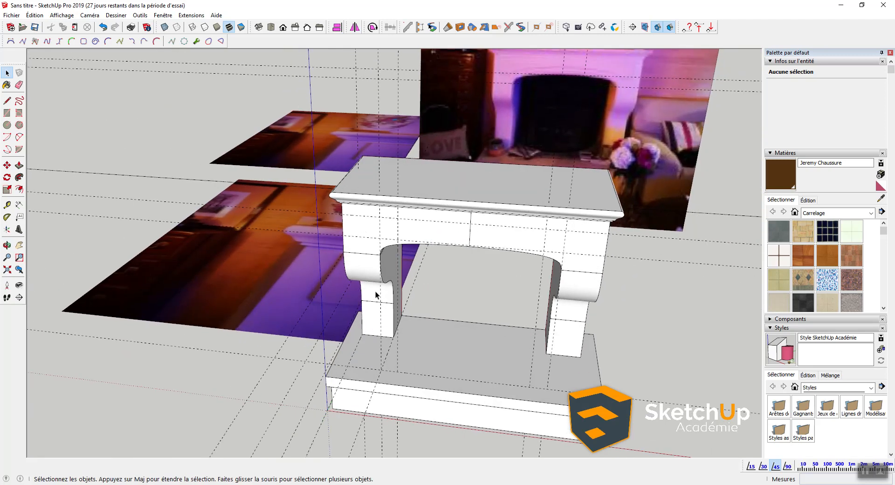
middle_click_drag(435, 177, 321, 305)
middle_click_drag(483, 278, 441, 273)
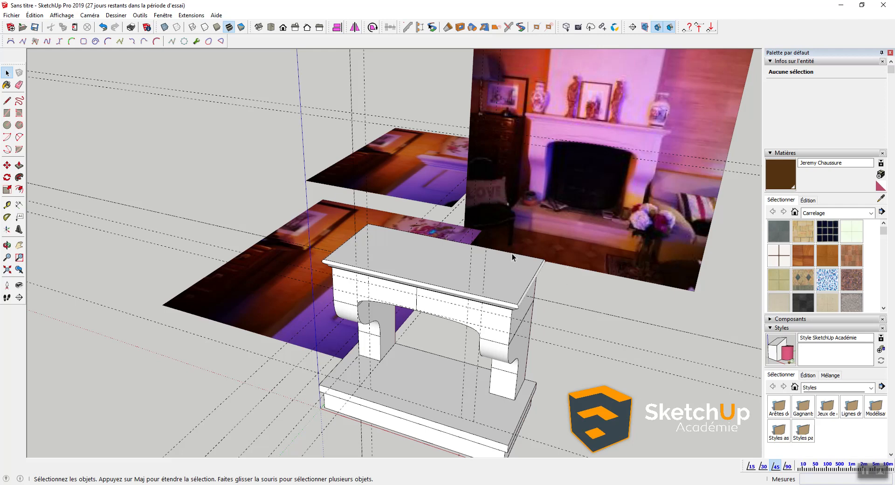
scroll(578, 252, "up", 4)
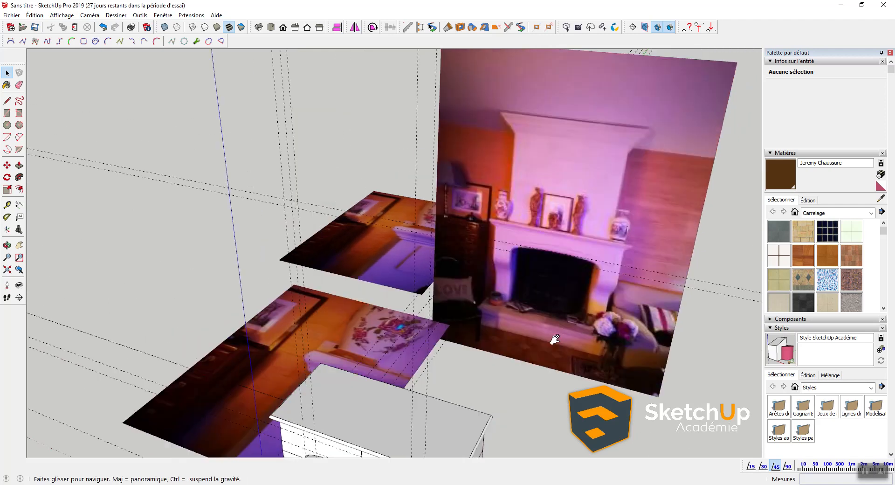
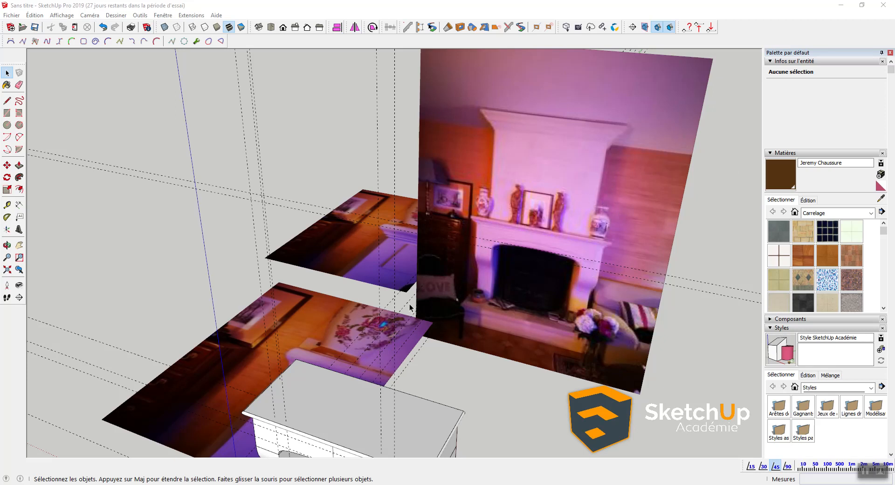
Step: Orbit, pan and zoom the view to face the fireplace reference photo
middle_click_drag(410, 306, 421, 344)
middle_click_drag(362, 411, 445, 337)
scroll(528, 358, "up", 3)
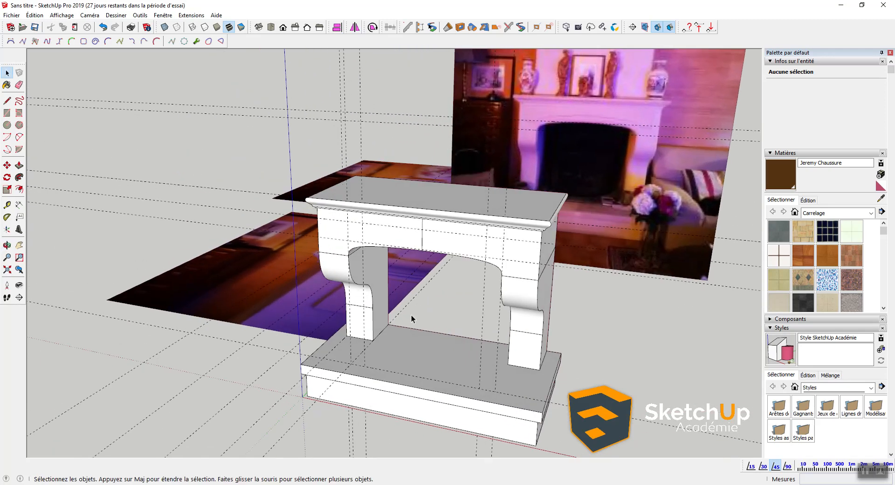
middle_click_drag(449, 228, 457, 280)
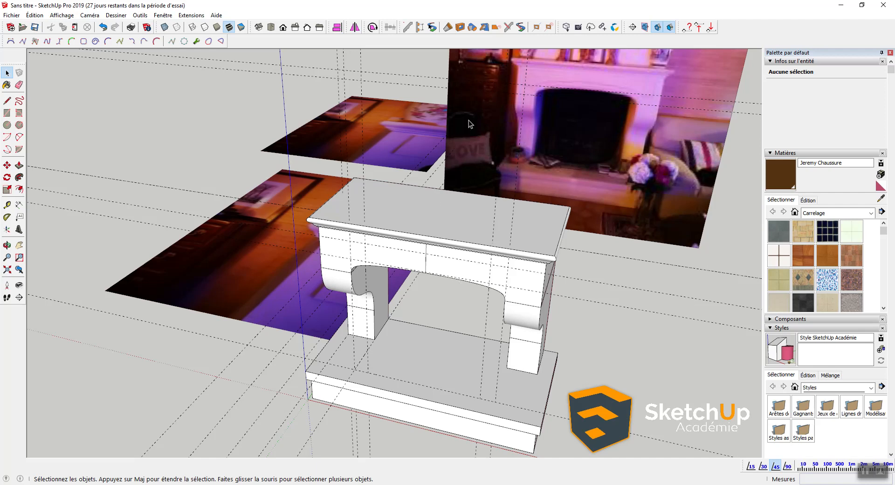
middle_click_drag(592, 183, 510, 351, "shift")
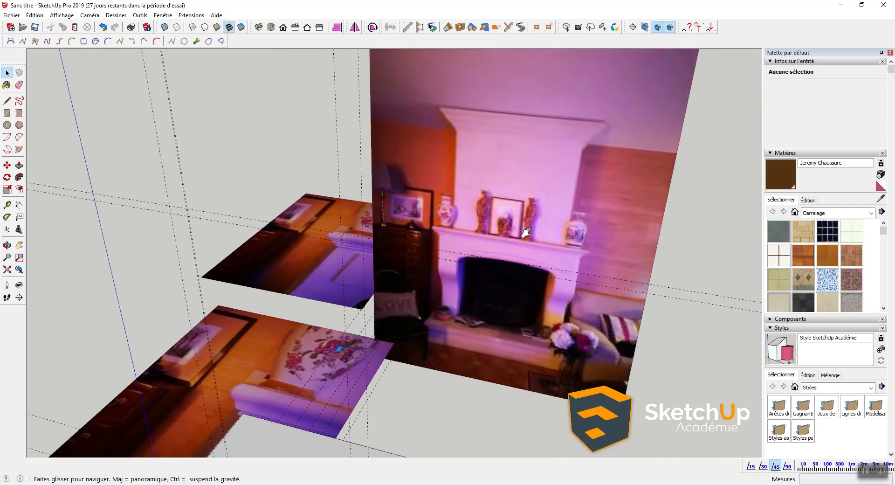
middle_click_drag(539, 208, 518, 250, "shift")
scroll(569, 168, "up", 2)
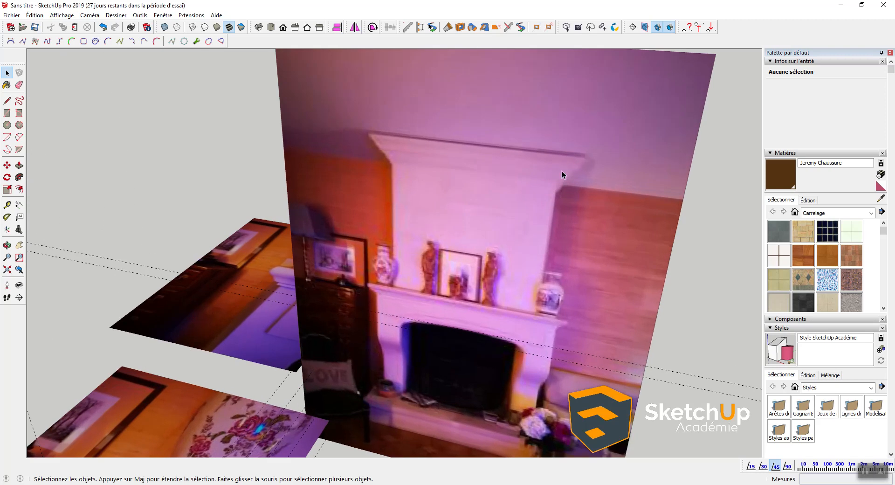
scroll(561, 170, "down", 4)
scroll(549, 194, "up", 3)
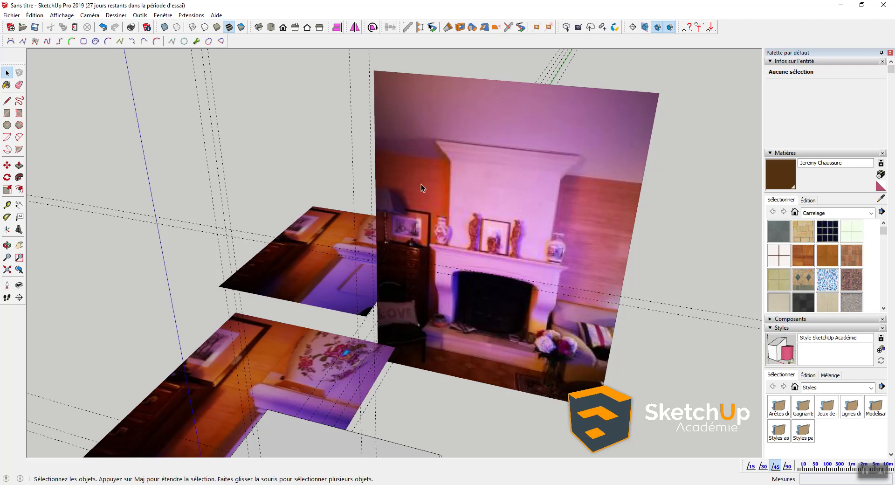
middle_click_drag(491, 187, 382, 200)
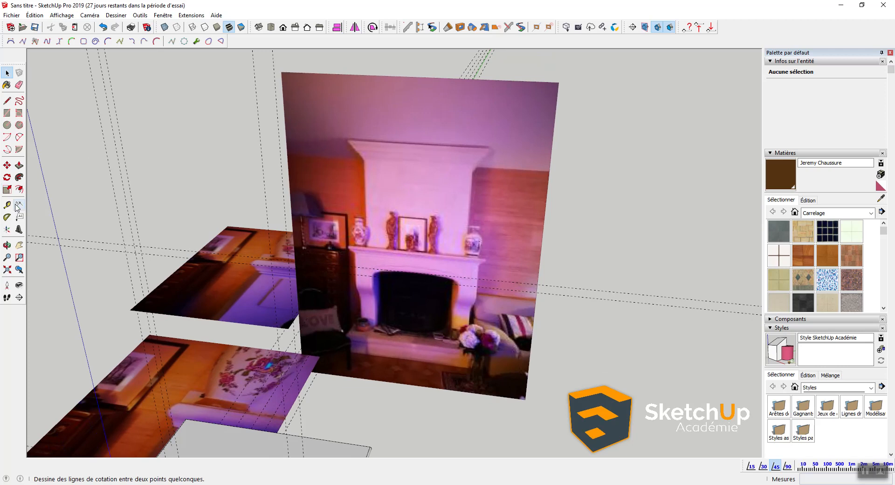
Step: Place a screen text note: 'Hauteur : 1030mm + 175mm', 'Profondeur : 550mm', 'Plage : 175mm'
left_click(19, 217)
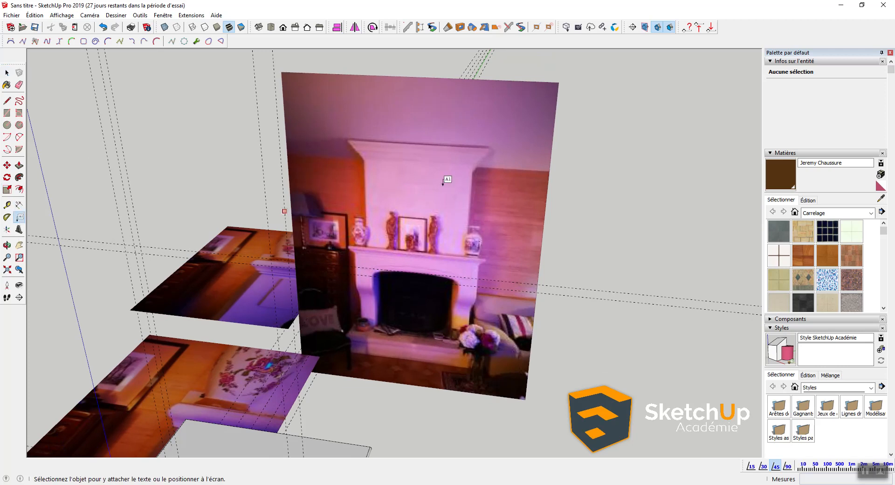
left_click(676, 95)
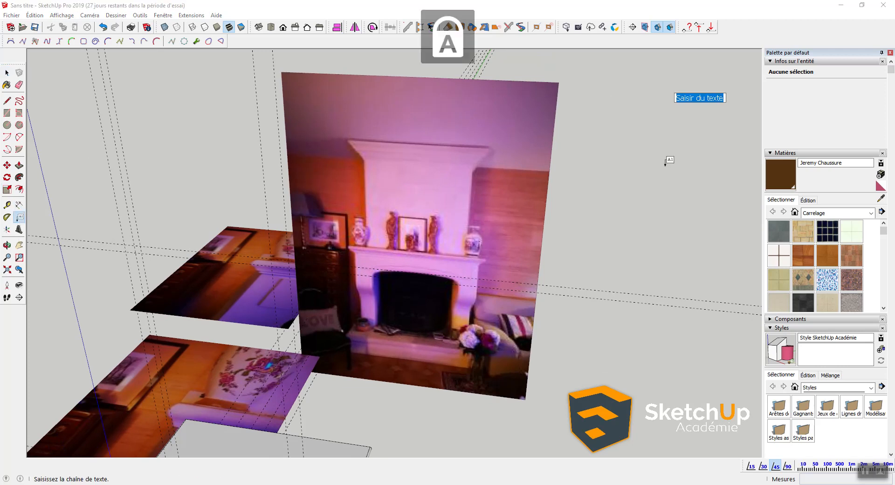
type("Hateur")
key("BackSpace")
key("BackSpace")
key("BackSpace")
key("BackSpace")
key("BackSpace")
type("uteur ")
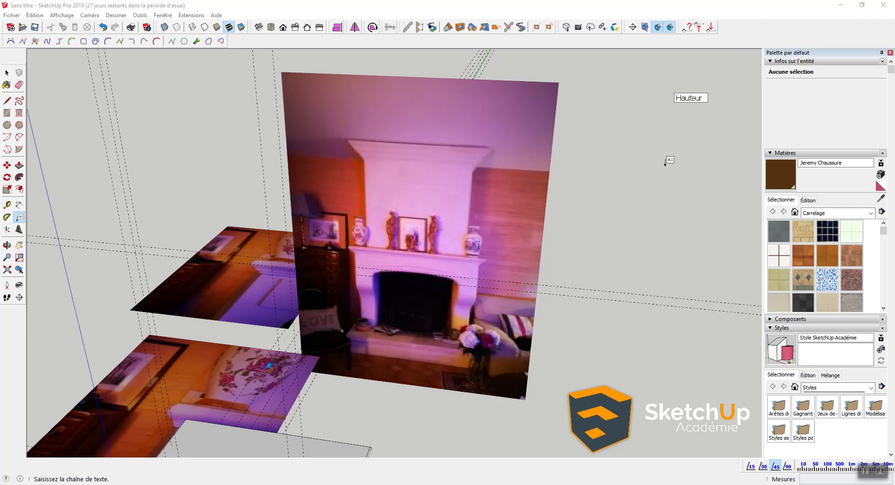
type(": 103 + 175mm")
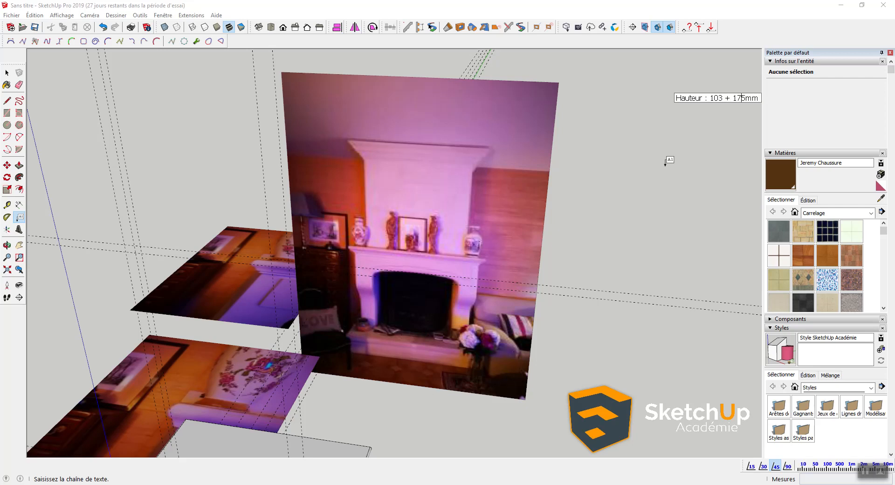
type("0mm")
key("Return")
type("Profondeur")
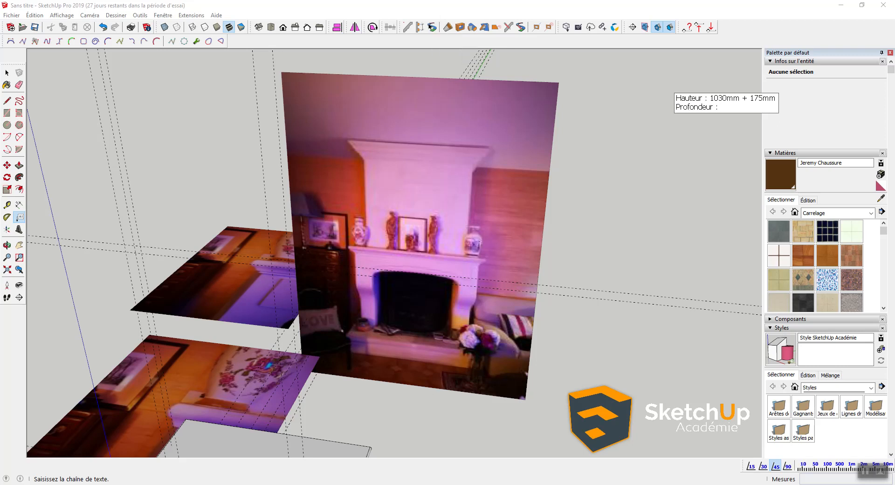
type(" : 550mm")
key("Return")
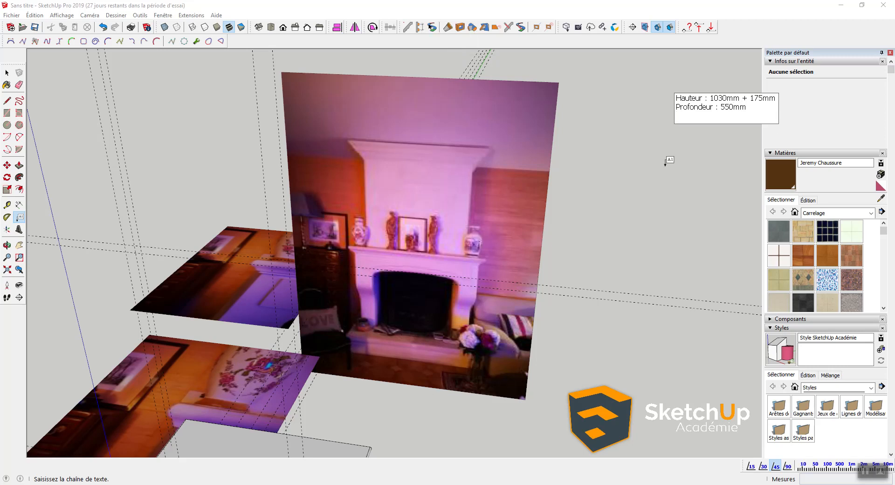
type("Plage")
type(" 175mm")
key("Return")
key("BackSpace")
key("Left")
key("Left")
key("Left")
key("Left")
key("Left")
type(":")
Step: Move the dimensions note further up and to the left on screen
middle_click_drag(295, 196, 422, 223)
key("c")
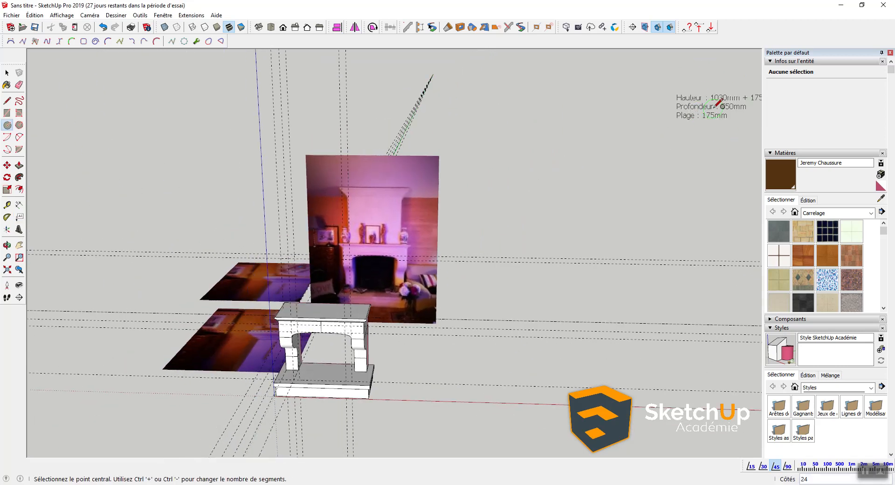
key("space")
left_click(695, 115)
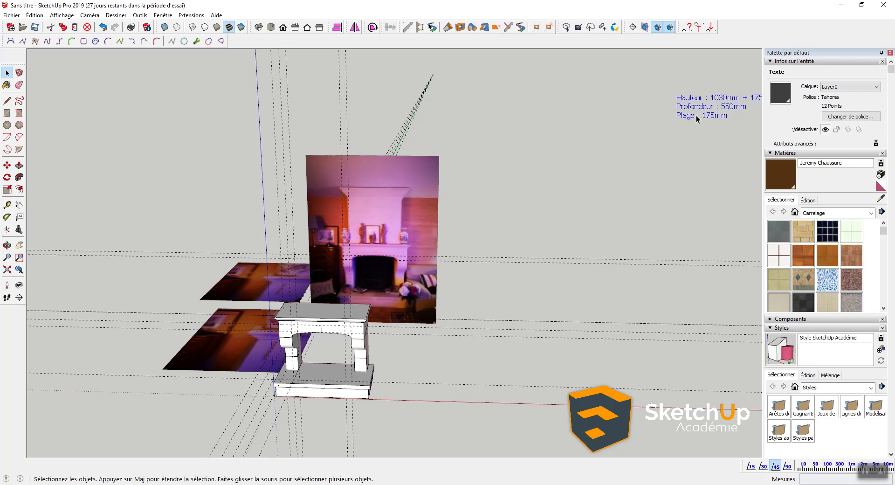
key("m")
left_click(695, 116)
left_click(669, 83)
key("space")
Step: Collapse the Matières and Calques panels and expand Styles in the Default Tray
left_click(629, 146)
middle_click_drag(629, 146, 631, 181)
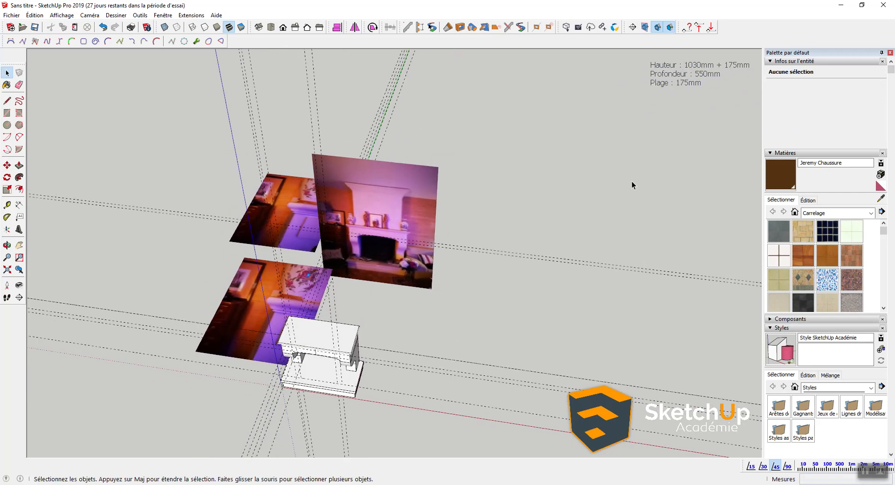
left_click(783, 153)
left_click(792, 171)
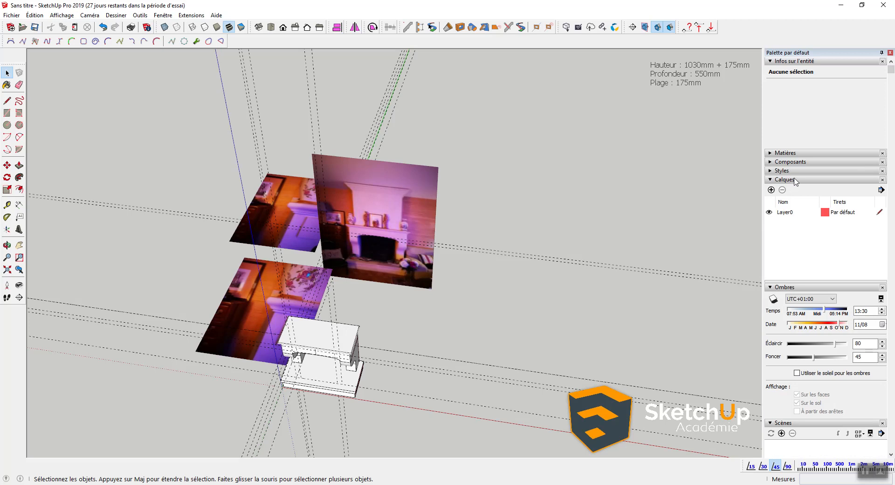
left_click(790, 181)
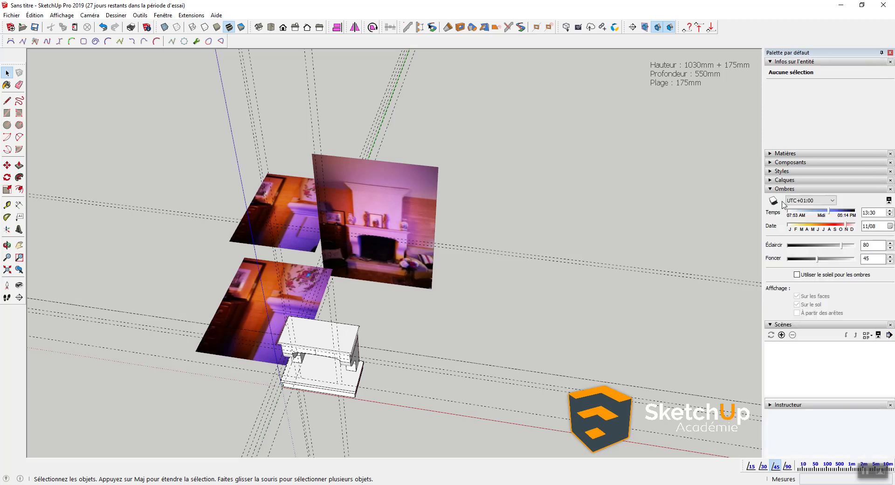
left_click(782, 171)
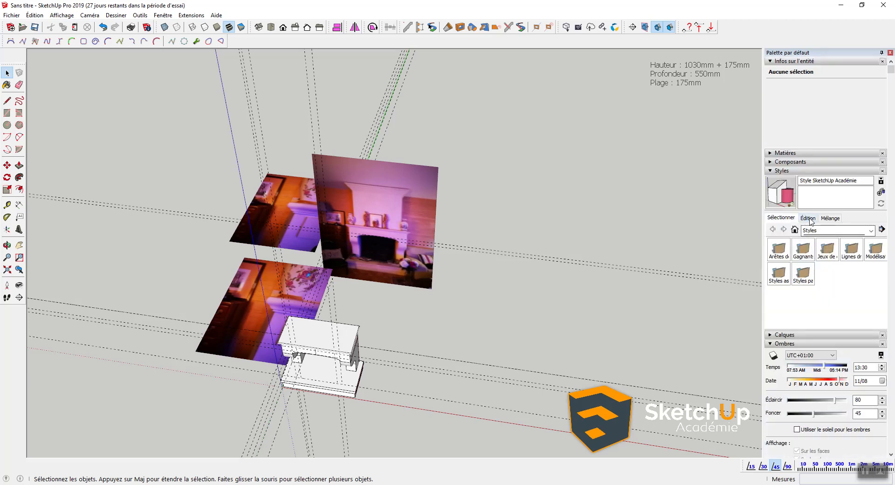
Step: Show the style's Filigrane (watermark) settings and cancel adding a watermark image
left_click(809, 219)
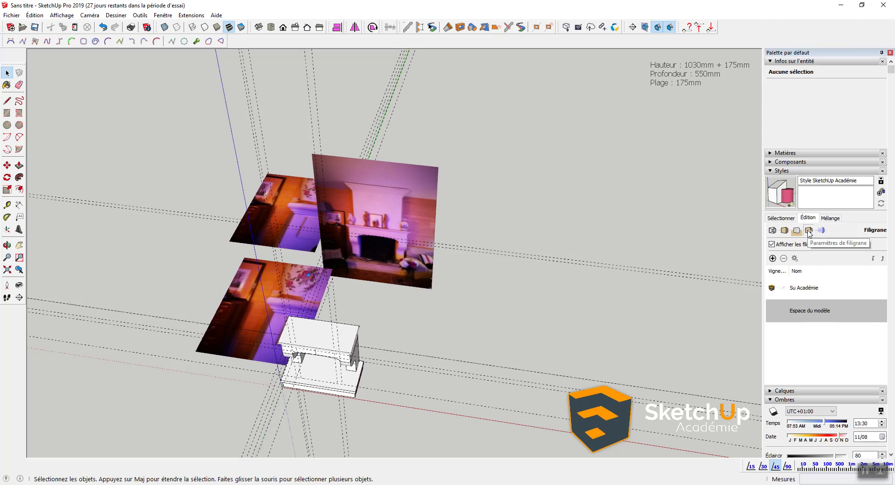
left_click(772, 258)
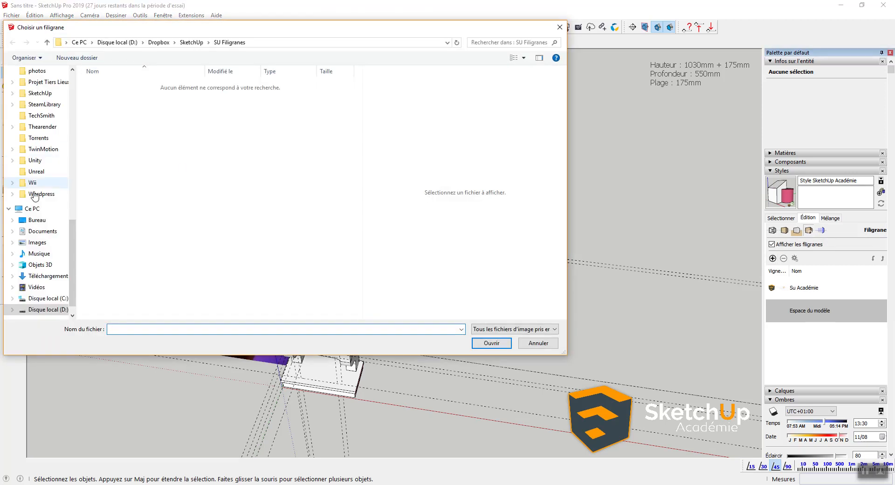
scroll(34, 169, "up", 5)
left_click(560, 27)
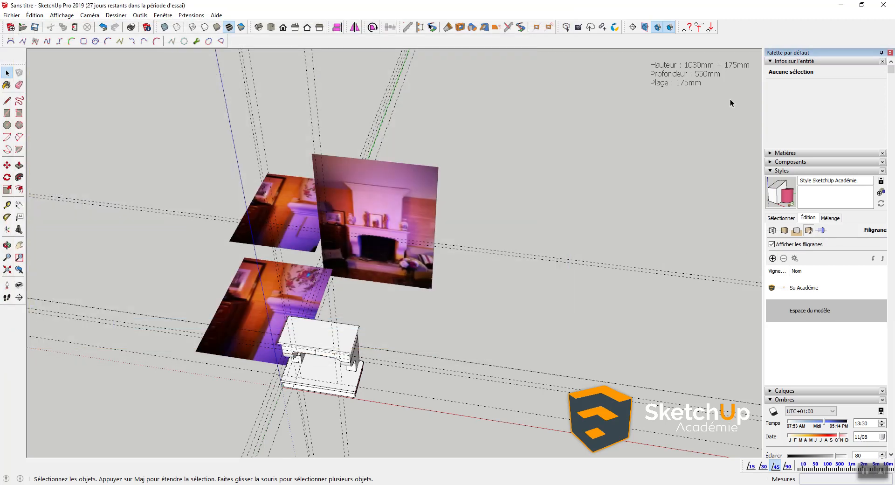
middle_click_drag(658, 177, 460, 333)
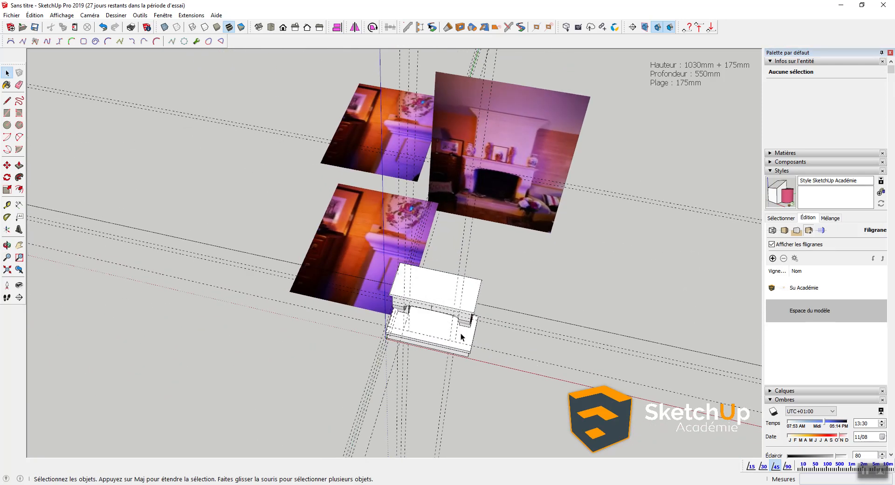
scroll(460, 332, "up", 2)
middle_click_drag(401, 329, 464, 247)
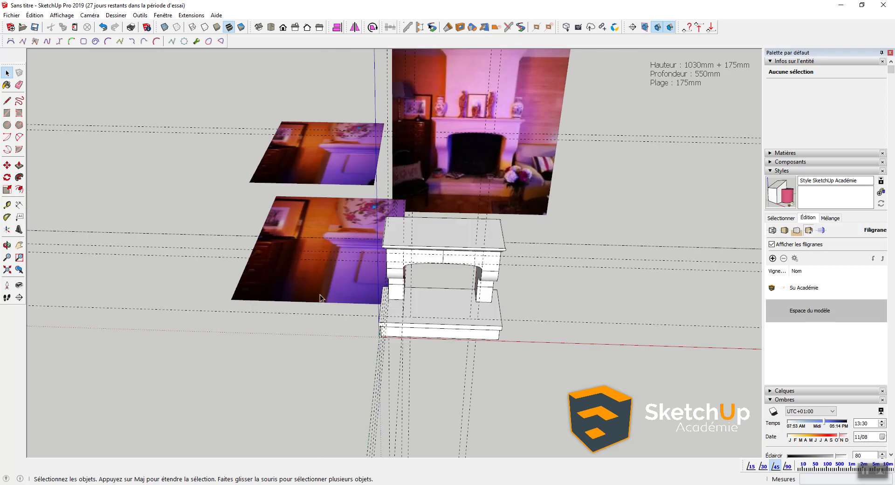
Step: Delete all construction guides with Édition > Supprimer les guides
left_click(34, 15)
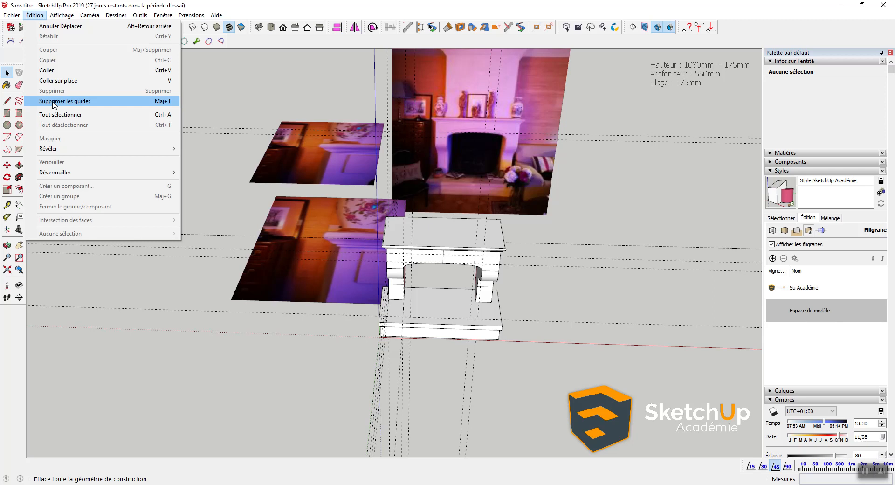
left_click(54, 103)
middle_click_drag(420, 233, 466, 304)
scroll(482, 241, "up", 8)
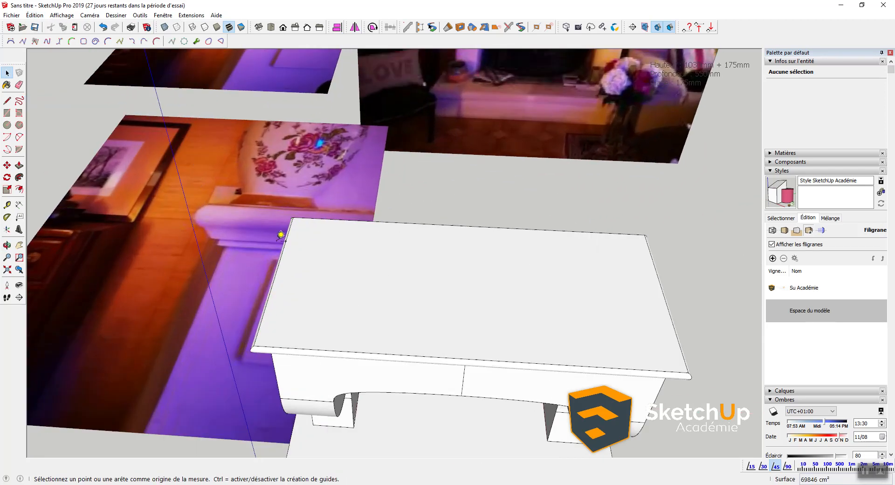
scroll(275, 265, "up", 3)
Step: Place Tape Measure guides on the mantel top, including 38,0 from the right edge and 175 from the front
left_click(266, 305)
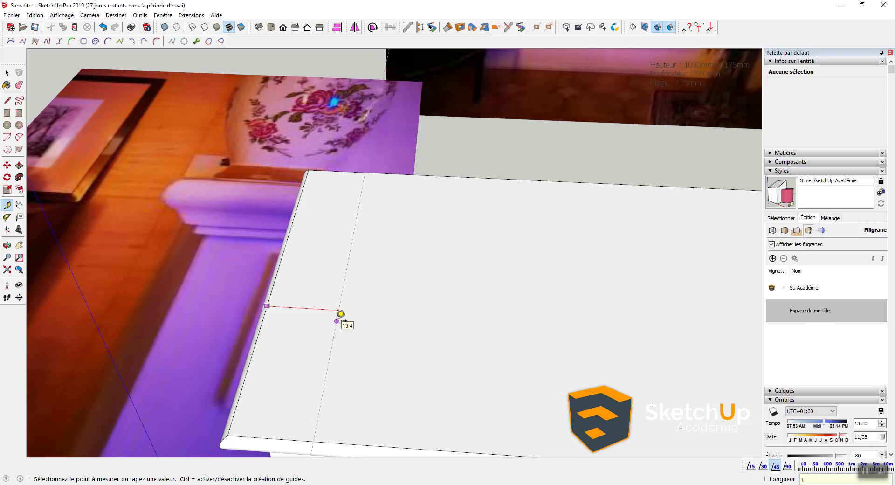
left_click(341, 313)
scroll(356, 299, "down", 5)
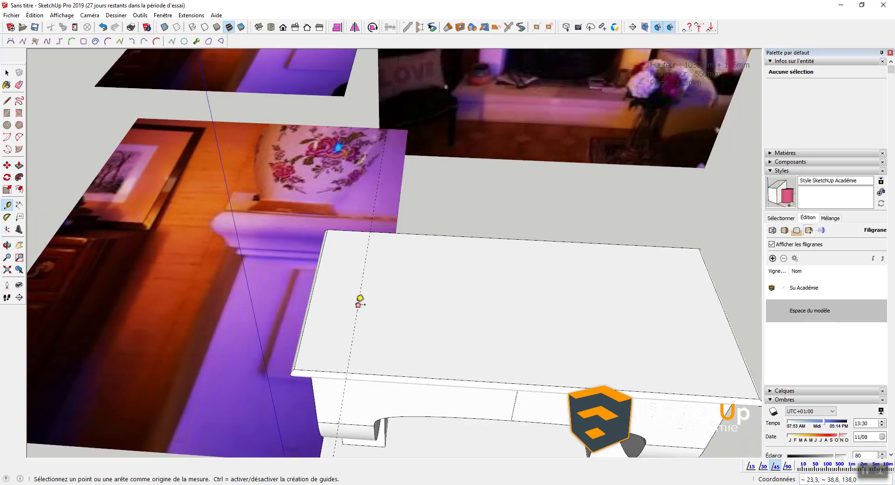
left_click(581, 293)
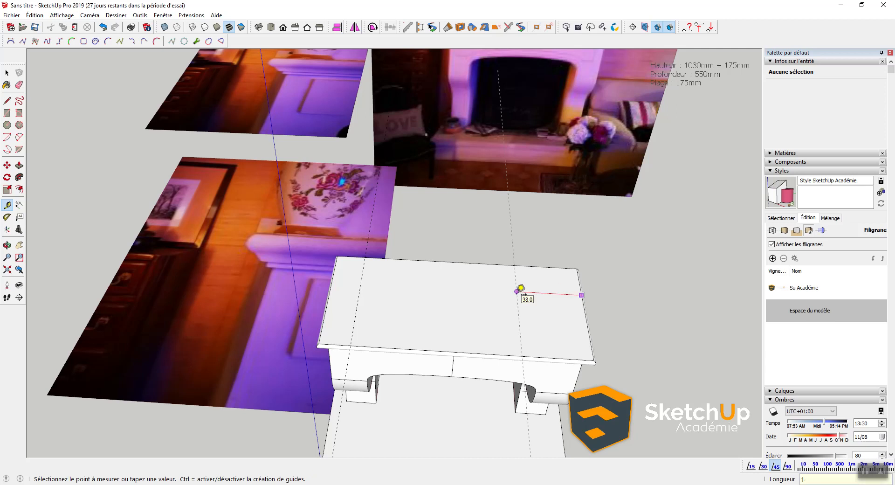
left_click(520, 289)
scroll(571, 324, "up", 2)
left_click(539, 376)
type("175mm")
key("Return")
Step: Draw a rectangle between the guides on the mantel top and push it up 1063
key("r")
left_click(278, 230)
left_click(551, 338)
key("p")
left_click(458, 323)
type("10")
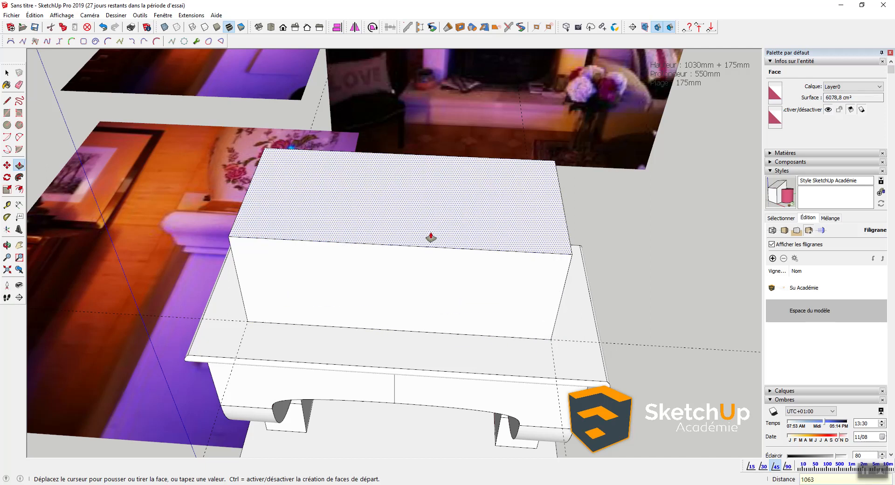
type("63")
key("Return")
scroll(434, 233, "down", 4)
middle_click_drag(437, 231, 512, 62)
scroll(405, 177, "up", 2)
middle_click_drag(405, 177, 381, 150)
scroll(179, 244, "up", 5)
Step: Inside the mantel group, draw a rectangle at the mantel corner and push it upward
double_click(392, 154)
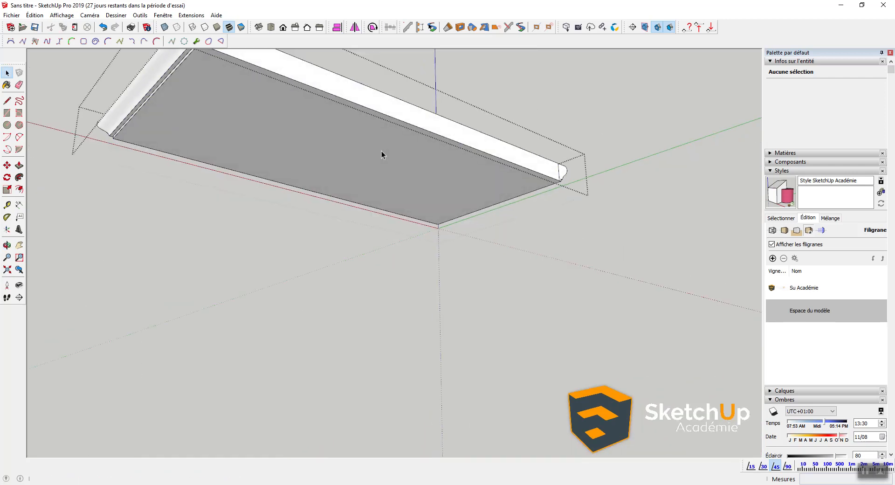
key("h")
key("r")
left_click(435, 200)
left_click(278, 75)
key("p")
left_click(333, 141)
left_click(338, 102)
middle_click_drag(359, 156, 375, 187)
key("space")
left_click(326, 128)
double_click(326, 127)
Step: Draw a rectangle across the mantel top and push it with Ctrl to keep the base face
key("r")
left_click(435, 172)
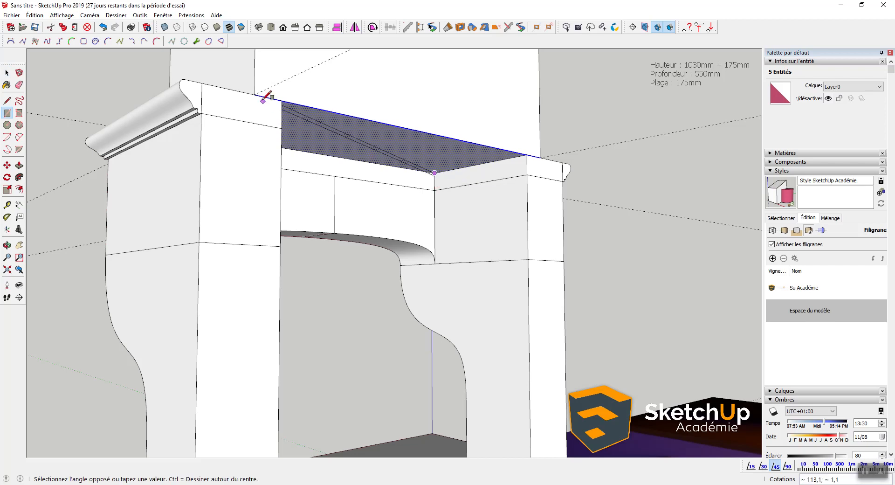
left_click(286, 100)
key("p")
left_click(378, 140)
left_click(380, 141)
left_click(380, 144)
left_click(380, 144)
key("ctrl")
left_click(380, 144)
key("space")
left_click(370, 144)
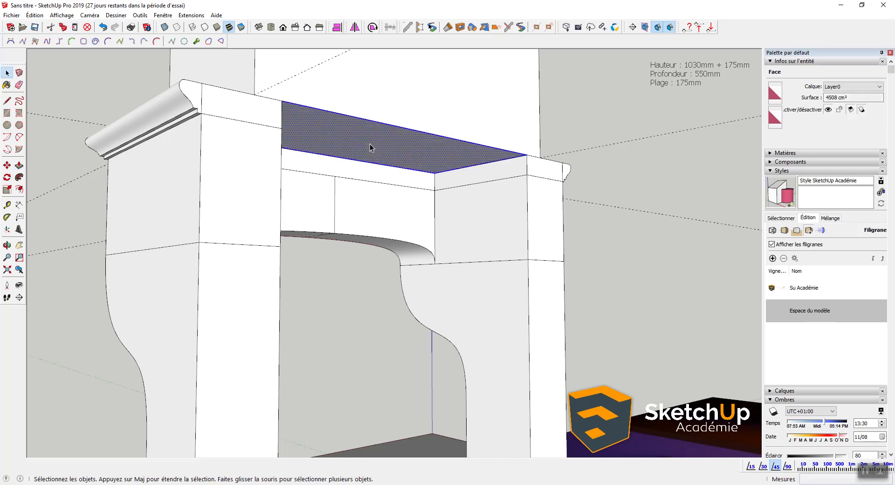
Step: Raise the new face on the mantel top into a tall open box
key("p")
left_click(367, 145)
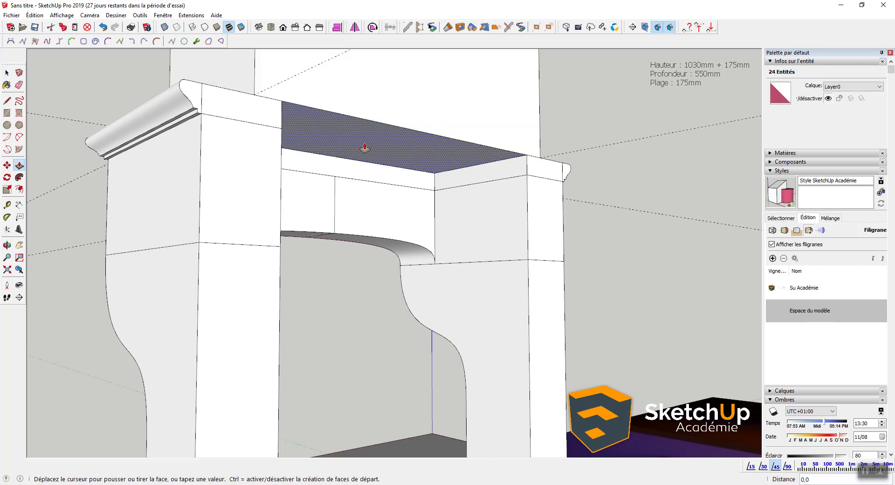
scroll(452, 240, "down", 10)
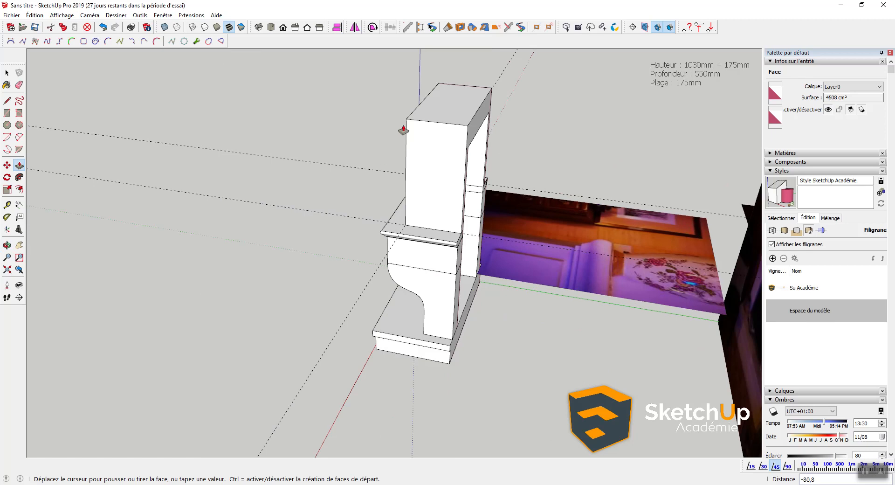
left_click(412, 122)
middle_click_drag(410, 124, 535, 439)
key("space")
middle_click_drag(405, 269, 491, 129)
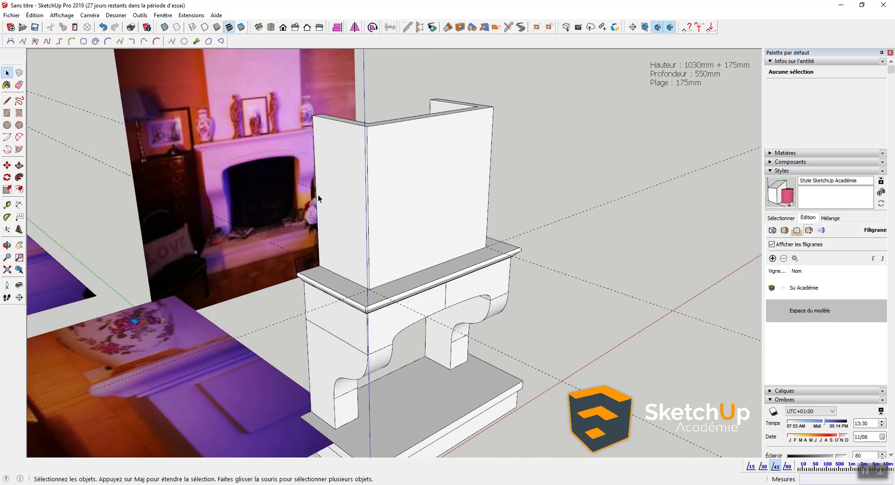
middle_click_drag(390, 168, 359, 264)
scroll(317, 242, "up", 1)
Step: Select the whole raised box and make it a group
triple_click(321, 244)
key("Caps_Lock")
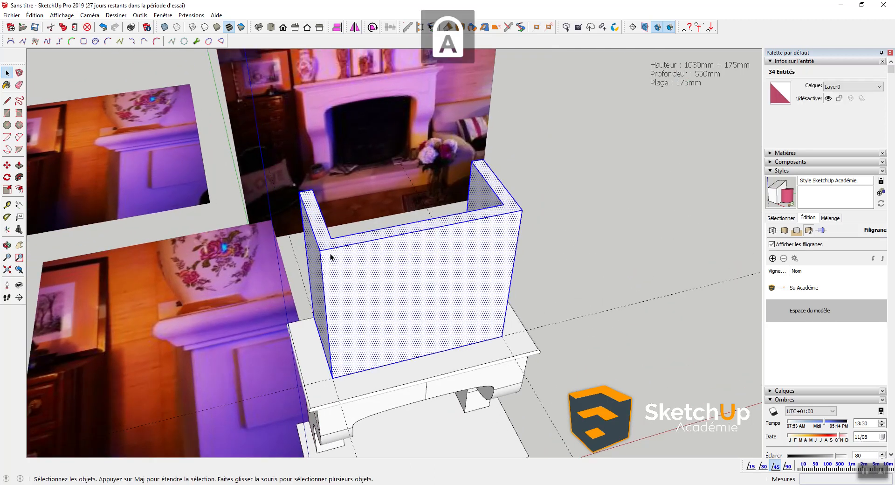
key("ctrl+g")
middle_click_drag(393, 269, 331, 288)
scroll(311, 201, "down", 1)
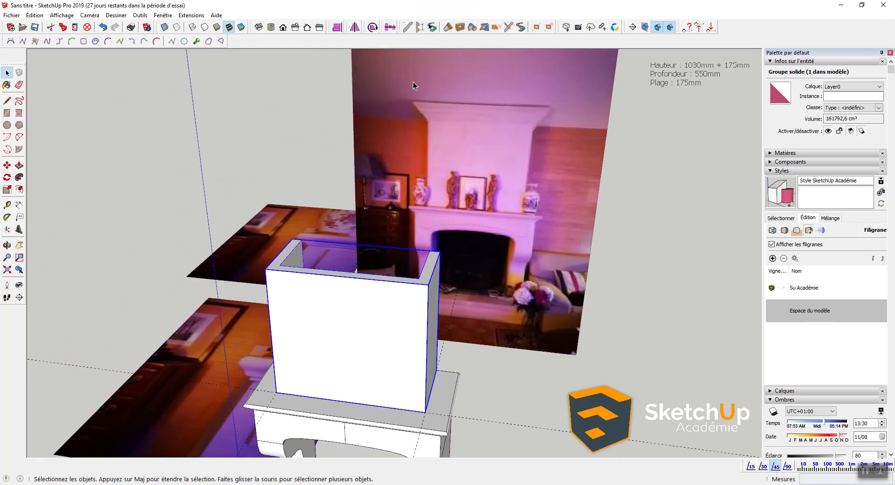
middle_click_drag(321, 259, 194, 194)
left_click(203, 201)
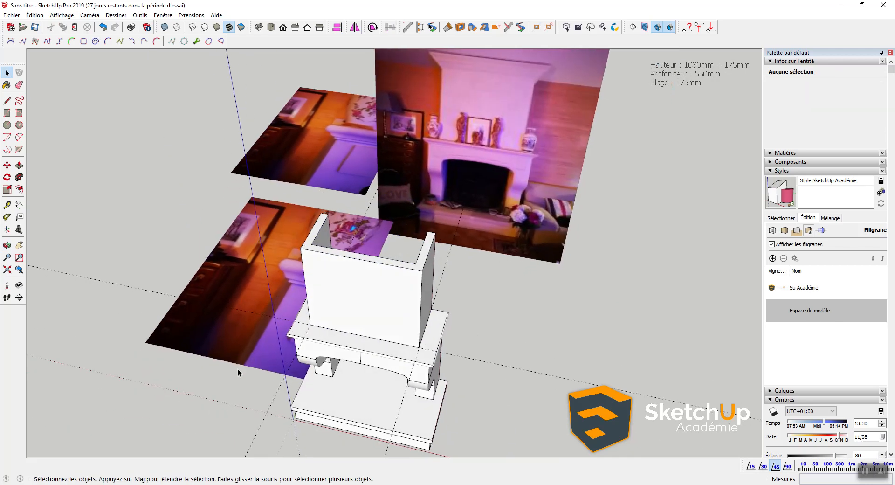
Step: Drag the photo IMG_20190210_184223.jpg from the Explorer folder into the model
key("alt+Tab")
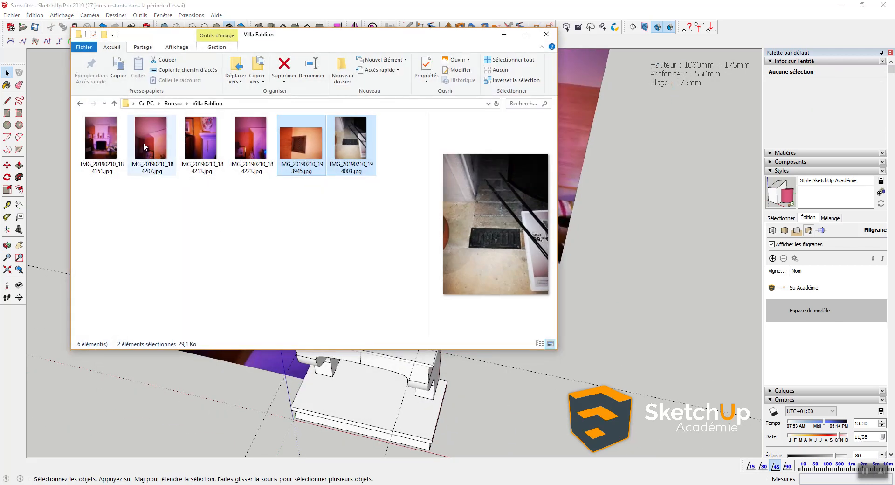
mouse_move(248, 139)
left_mouse_down()
mouse_move(383, 221)
mouse_move(644, 279)
left_mouse_up()
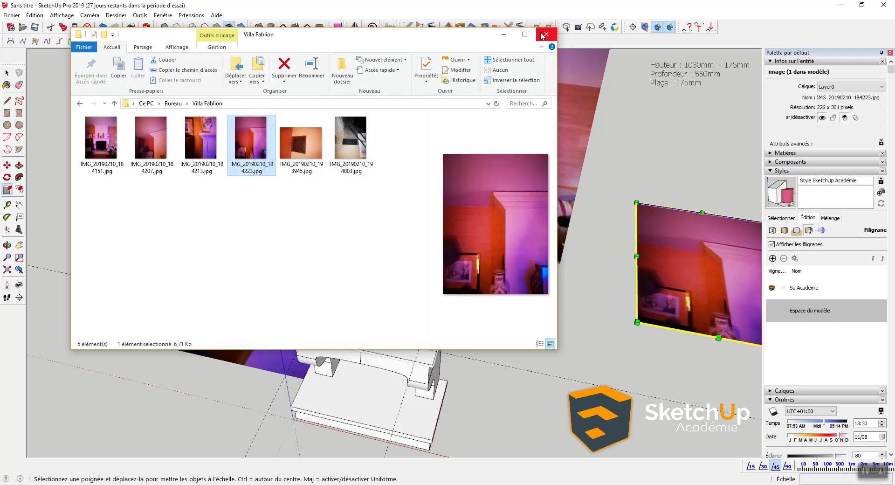
left_click(544, 34)
mouse_move(490, 221)
middle_mouse_down()
mouse_move(542, 298)
mouse_move(547, 294)
middle_mouse_up()
Step: Delete the top-left and lower-left reference photos
key("s")
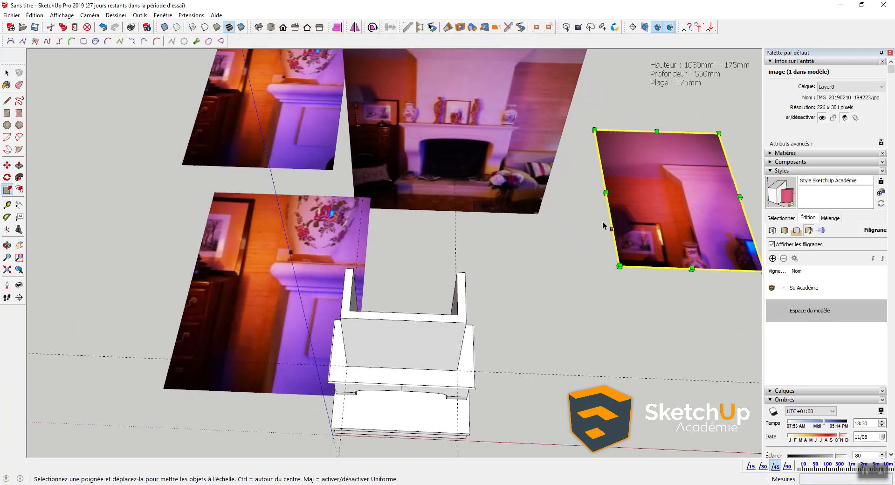
key("space")
left_click(293, 142)
key("Delete")
left_click(325, 239)
key("Delete")
Step: Move the remaining mantel photo to the lower left of the view
left_click(628, 235)
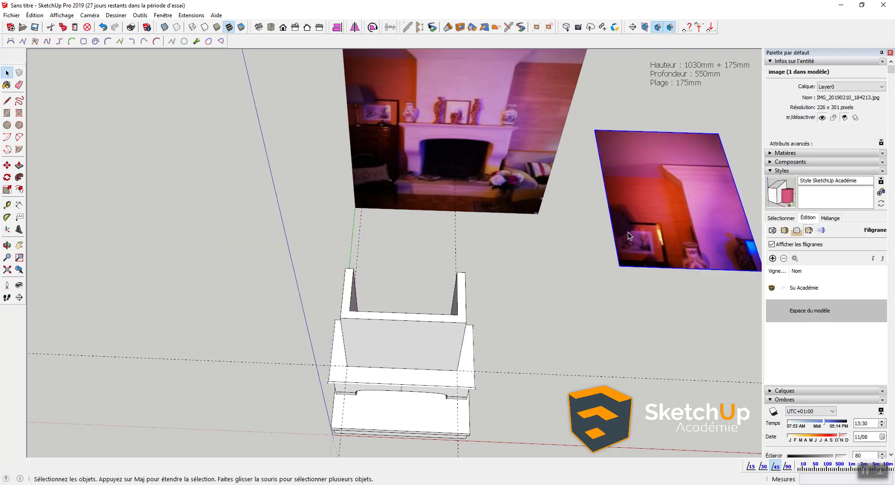
key("m")
left_click_drag(628, 231, 230, 255)
scroll(234, 254, "up", 3)
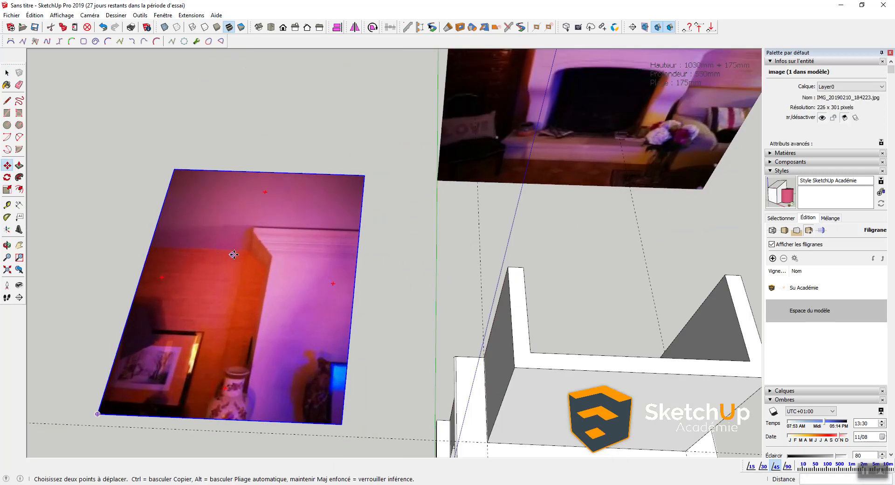
scroll(234, 253, "up", 3)
key("space")
scroll(292, 225, "down", 2)
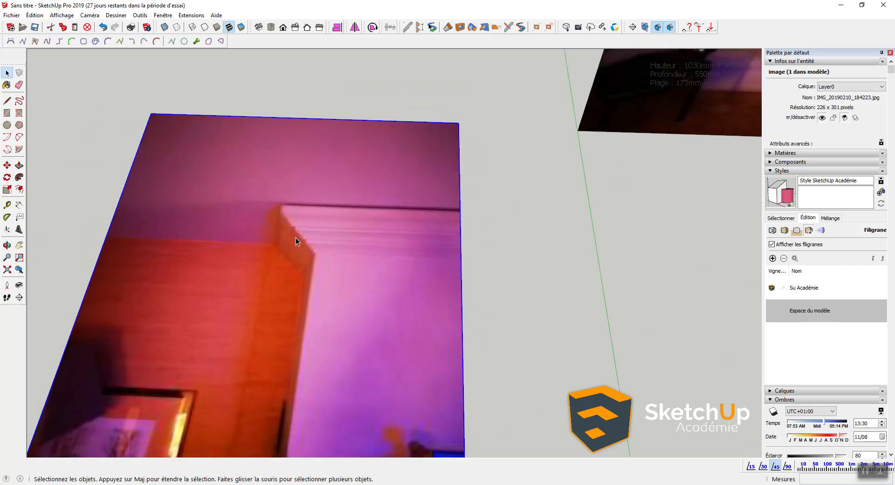
scroll(322, 196, "down", 3)
Step: Orbit and pan the view to show the photo's top edge
key("r")
left_click(237, 167)
key("space")
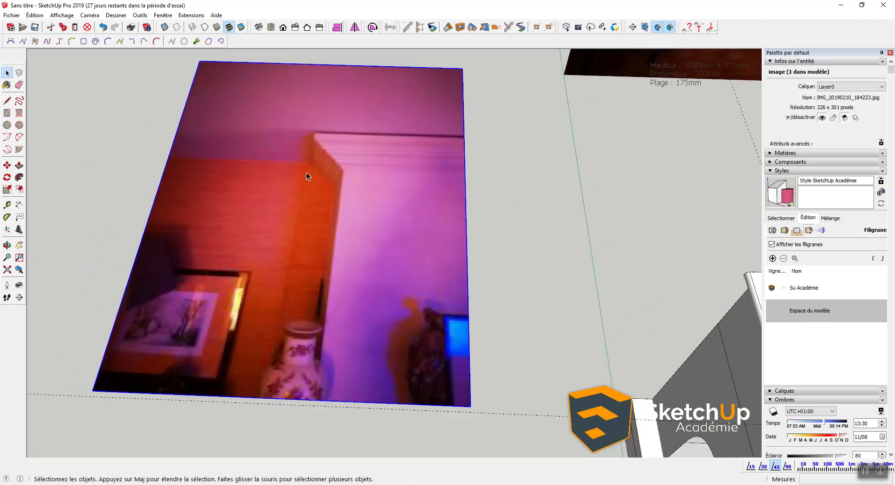
middle_click_drag(306, 176, 300, 345)
middle_click_drag(324, 254, 326, 326)
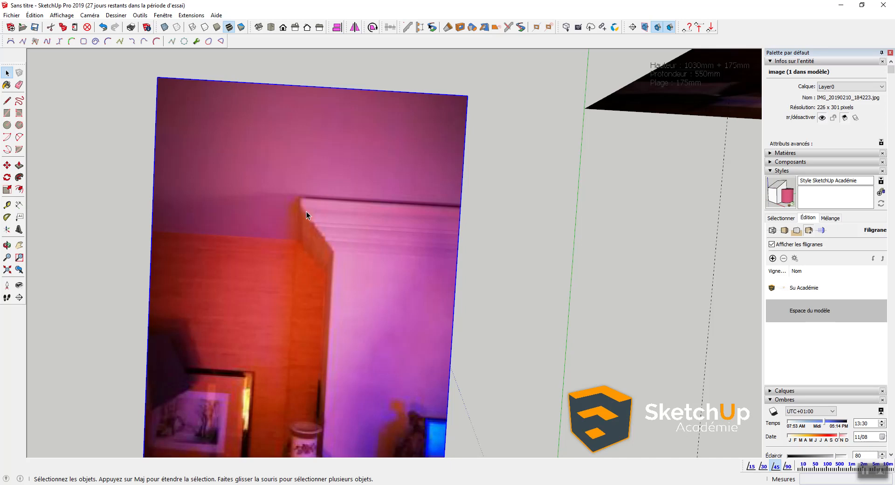
scroll(292, 183, "down", 2)
middle_click_drag(272, 245, 263, 210, "shift")
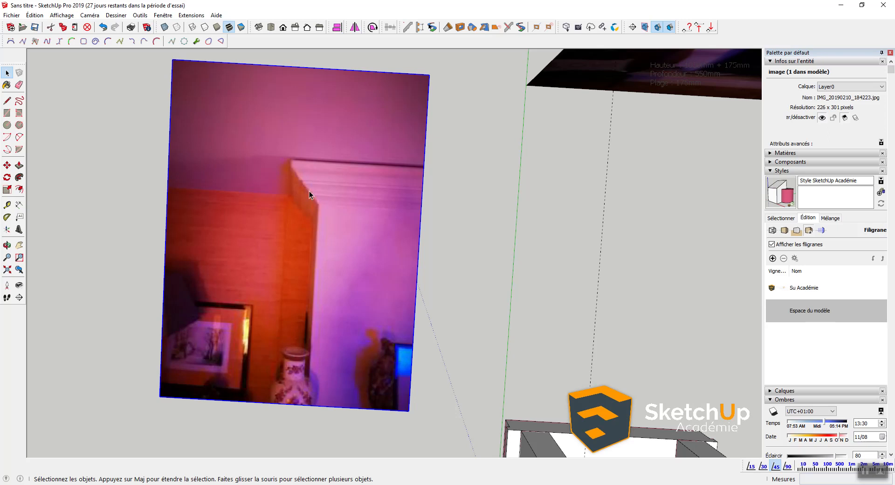
scroll(371, 298, "down", 3)
Step: Scale the photo down from a corner to 0,23 of its original size
key("s")
left_click_drag(203, 98, 331, 358)
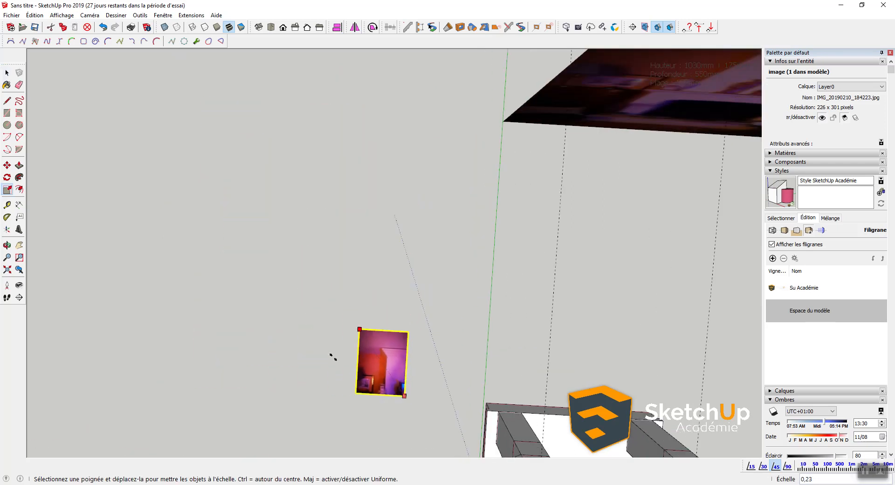
middle_click_drag(399, 374, 386, 230, "shift")
scroll(383, 209, "up", 3)
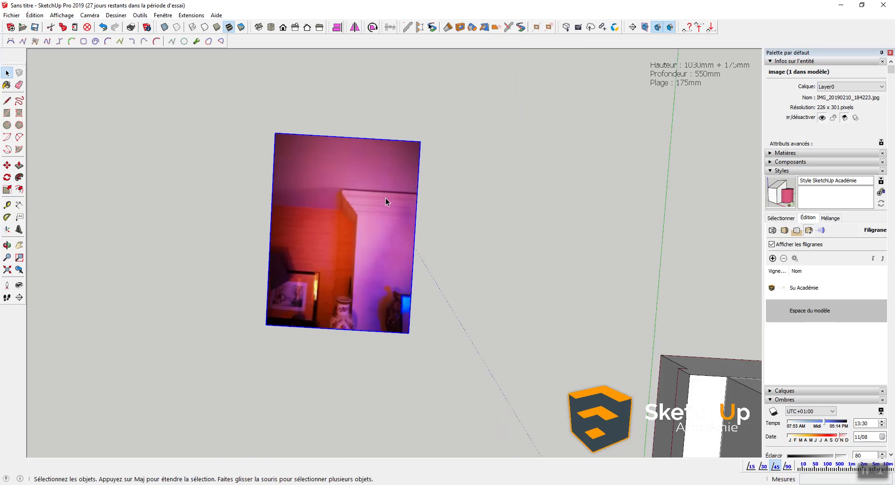
key("r")
left_click(490, 185)
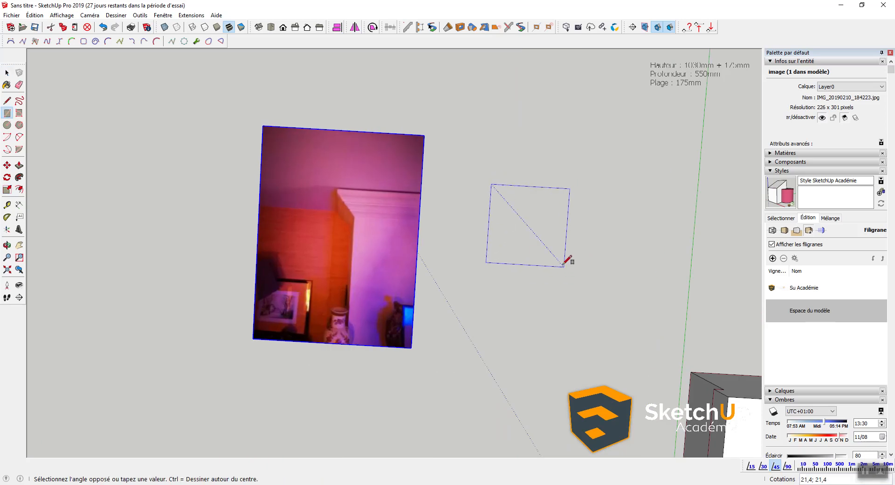
left_click(562, 264)
type("175MM.175MM")
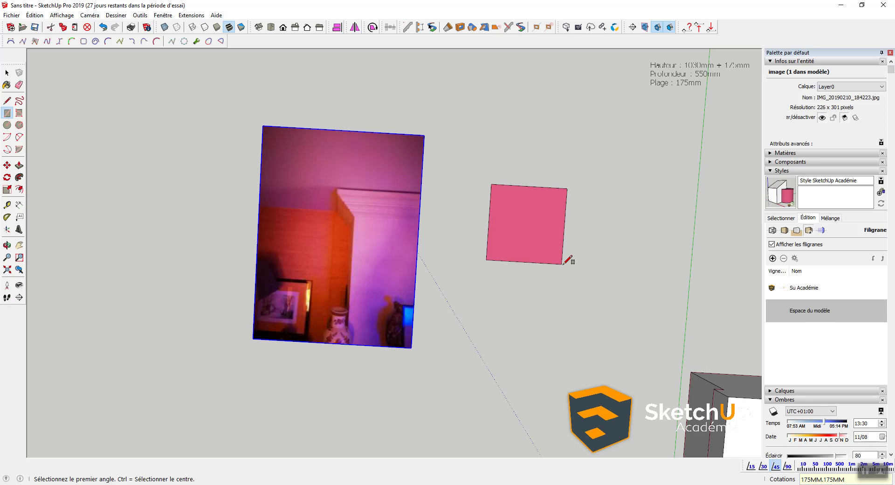
key("space")
key("t")
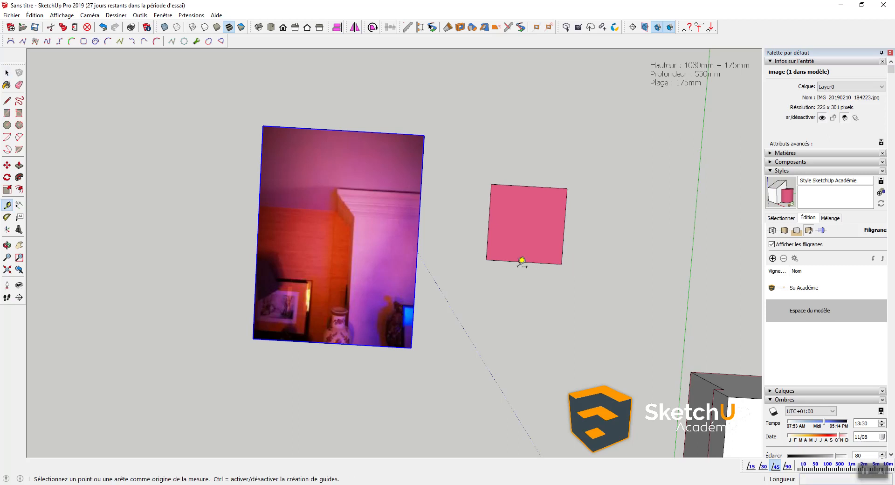
left_click(524, 261)
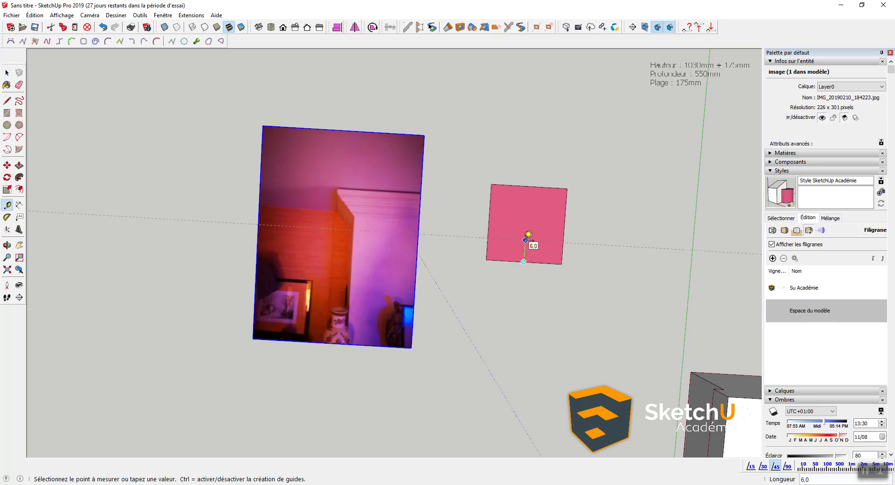
type("50MM")
key("Return")
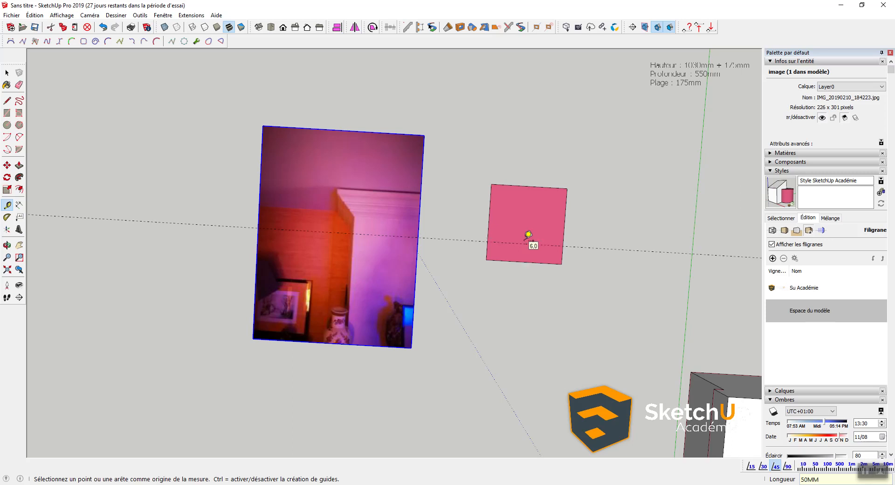
left_click(516, 243)
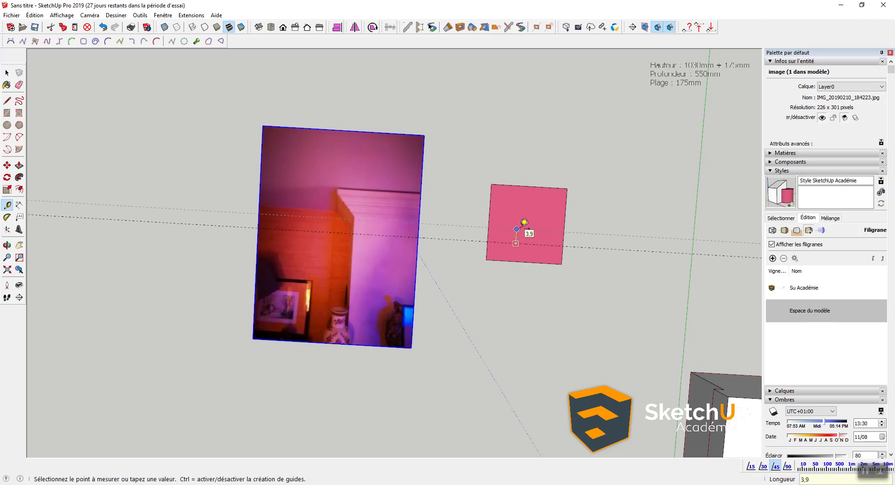
left_click(523, 223)
left_click(513, 224)
key("Escape")
key("space")
scroll(493, 214, "up", 5)
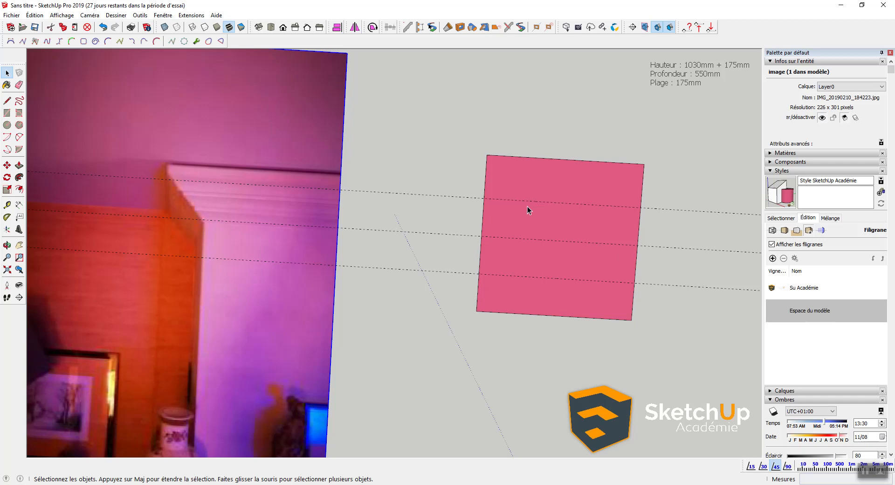
key("t")
key("ctrl+z")
key("ctrl+z")
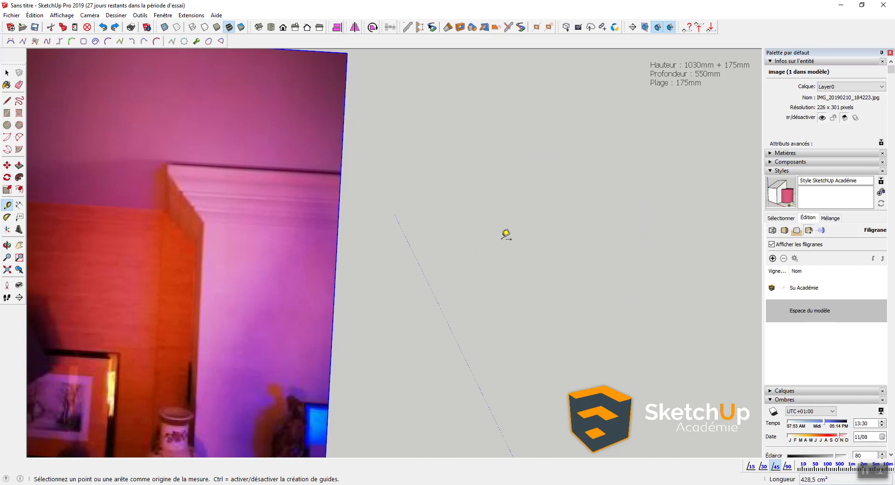
Step: Draw a new 175 square beside the reference photo
key("r")
left_click(463, 183)
left_click(588, 313)
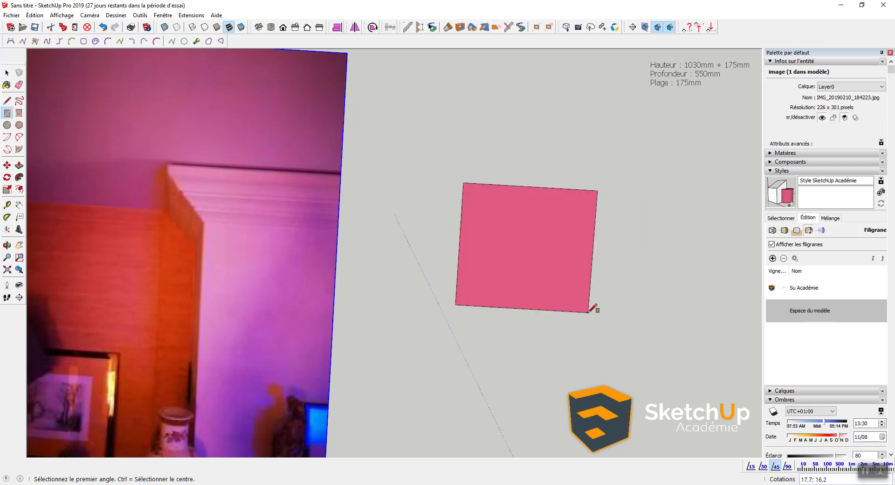
type("175")
key("Caps_Lock")
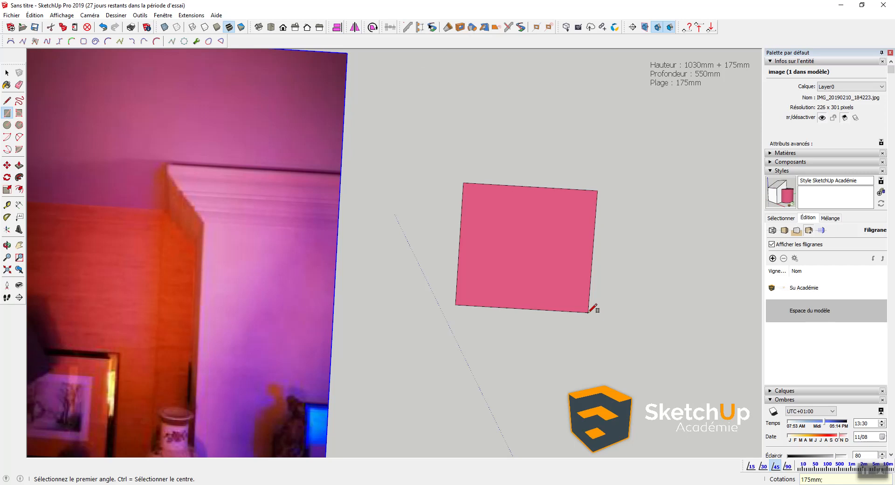
key("Return")
key("space")
Step: Place horizontal guidelines 5 apart upward from the square's bottom edge
key("t")
left_click(520, 317)
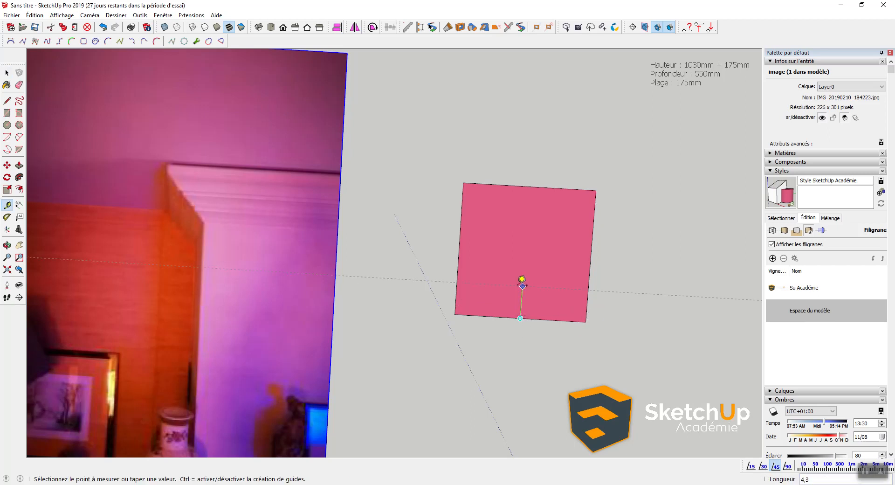
type("5")
left_click(521, 277)
left_click(523, 240)
left_click(521, 239)
left_click(522, 206)
key("space")
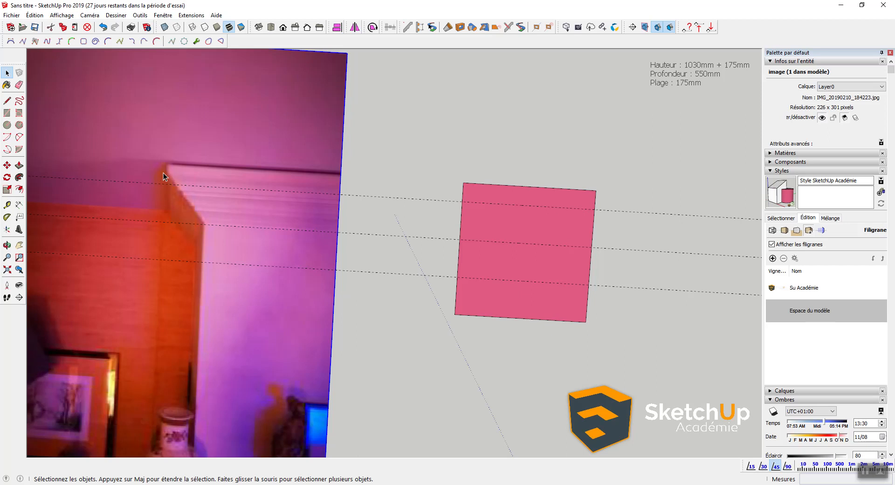
scroll(491, 207, "up", 3)
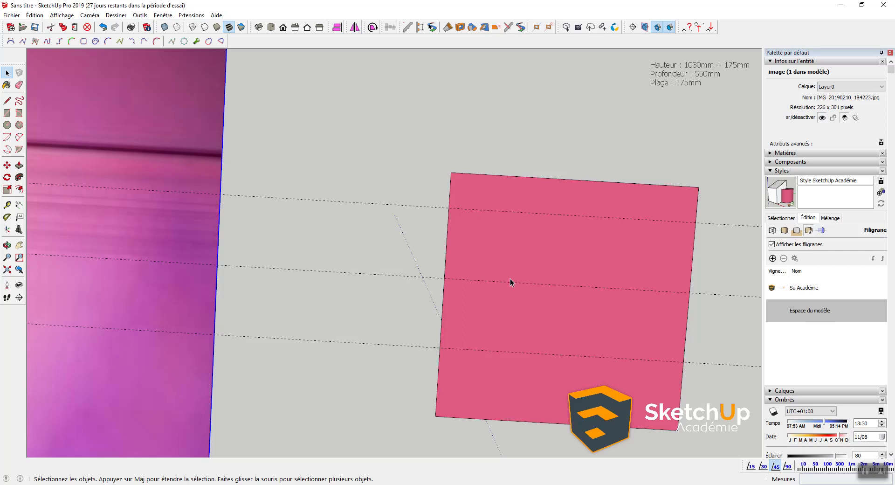
scroll(508, 275, "down", 1)
middle_click_drag(571, 308, 516, 250, "shift")
Step: Add vertical guidelines at 5 offsets inward from the square's right edge
key("t")
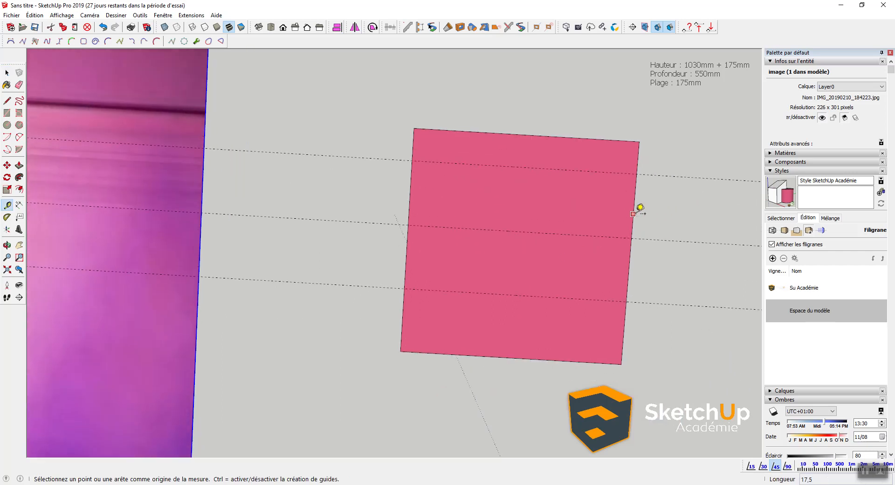
left_click(638, 205)
type("5")
key("Return")
left_click(634, 200)
left_click(576, 197)
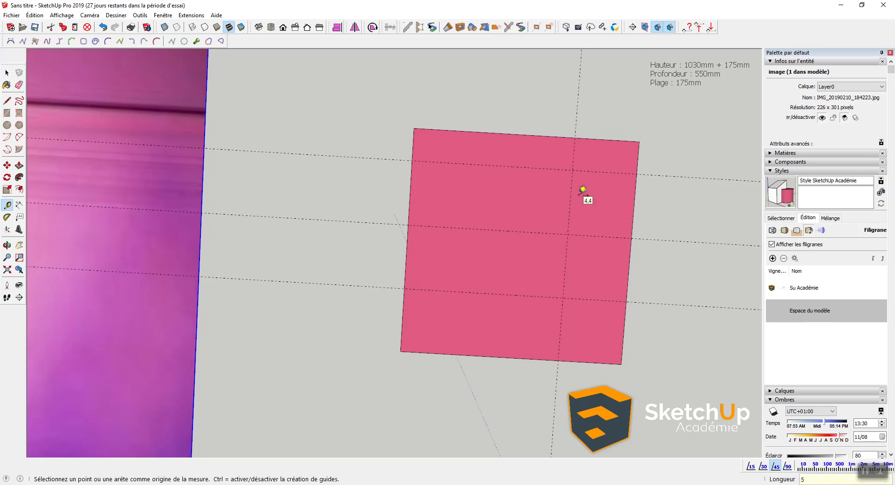
left_click(569, 197)
type("5")
key("Return")
left_click(505, 210)
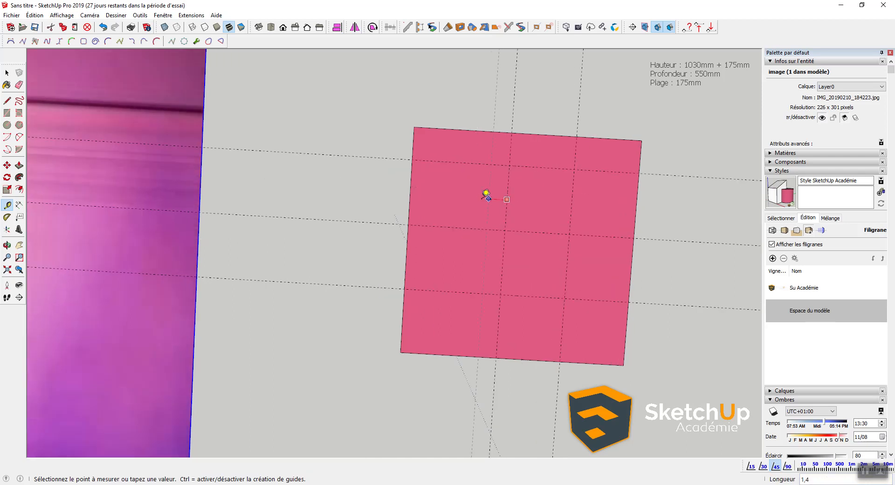
type("5")
key("Return")
key("space")
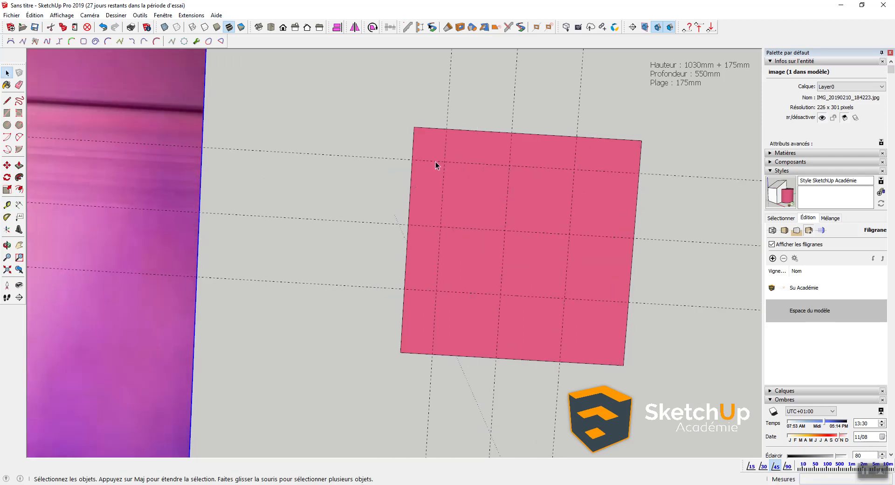
scroll(426, 131, "up", 2)
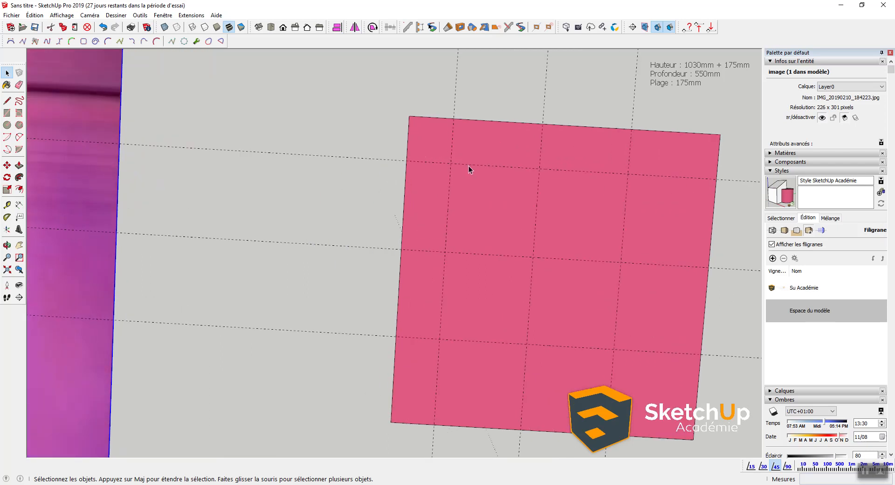
scroll(468, 166, "down", 2)
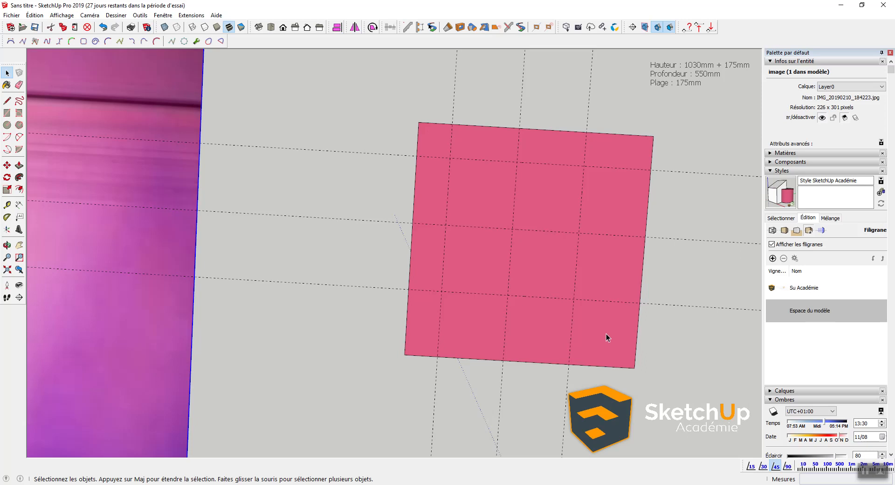
scroll(627, 368, "up", 2)
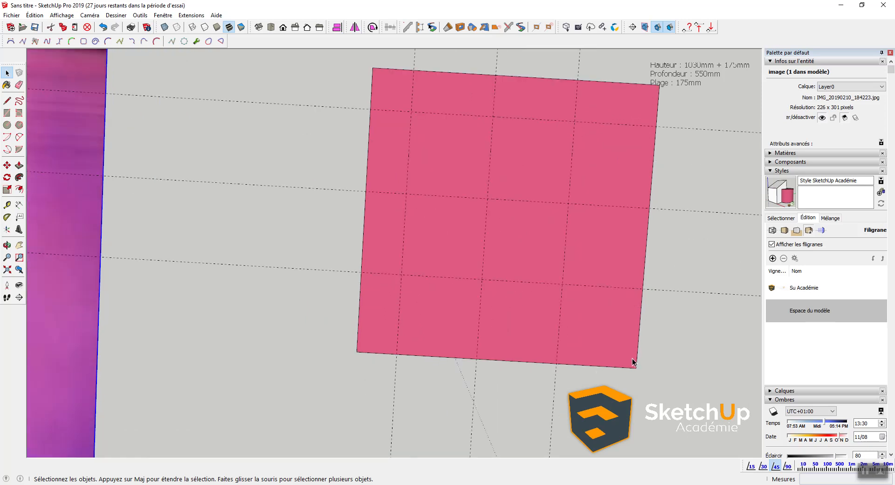
key("t")
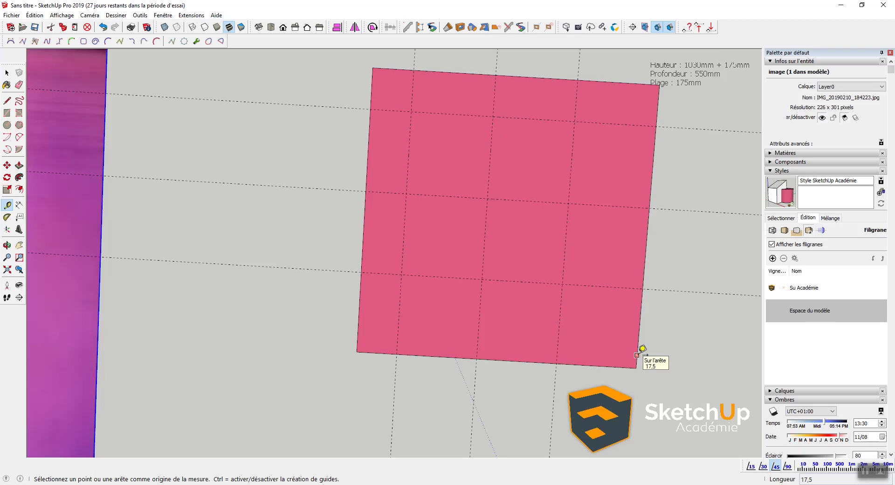
scroll(352, 345, "down", 4)
Step: Pan and zoom in on the pink square's lower-right grid cells
middle_click_drag(290, 279, 440, 270, "shift")
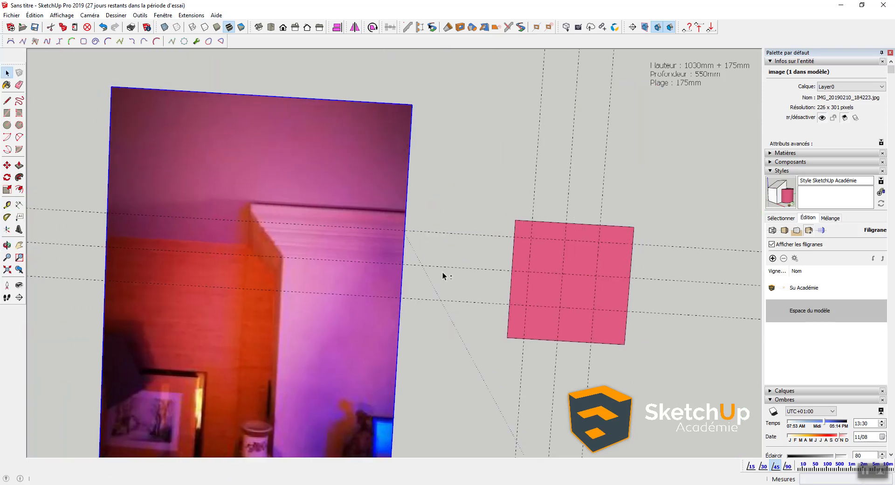
key("space")
scroll(381, 272, "up", 1)
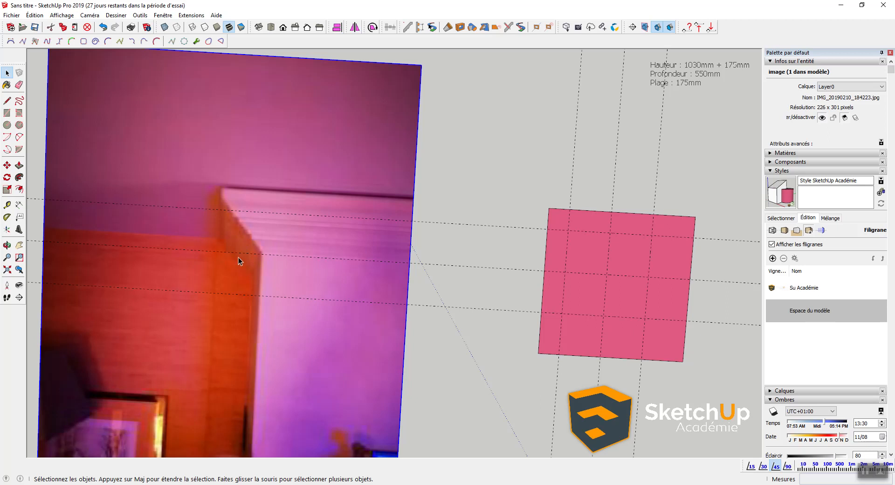
middle_click_drag(605, 345, 473, 309, "shift")
middle_click_drag(562, 326, 478, 300, "shift")
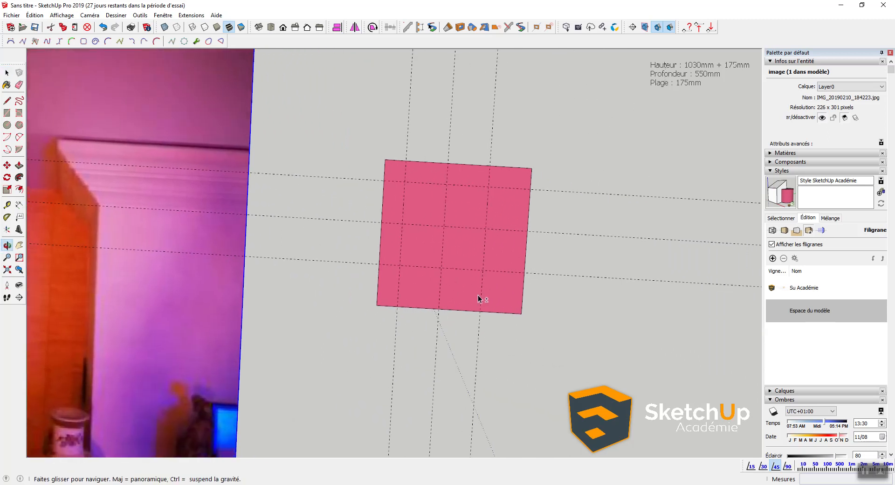
scroll(480, 294, "up", 1)
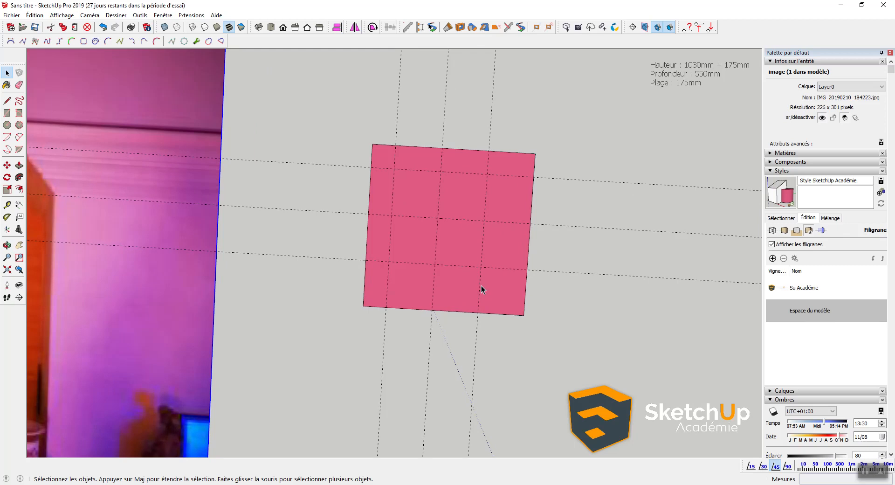
key("l")
scroll(485, 265, "up", 1)
left_click(479, 266)
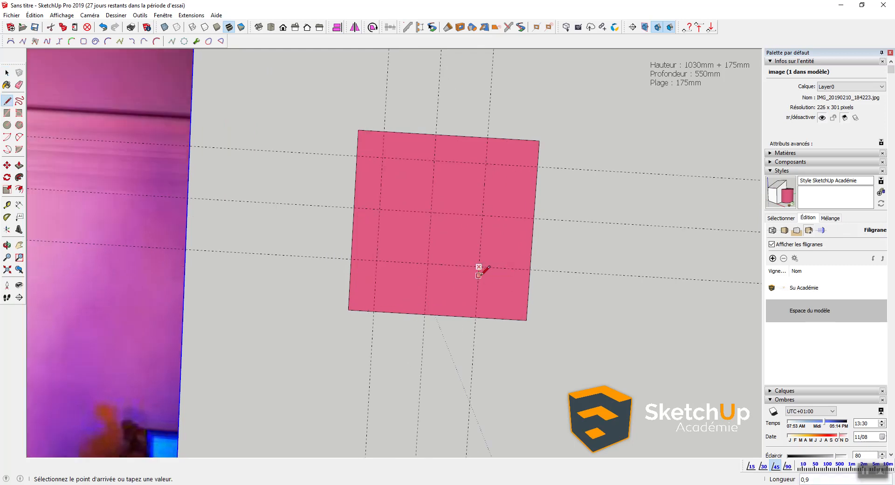
scroll(485, 269, "up", 1)
key("Escape")
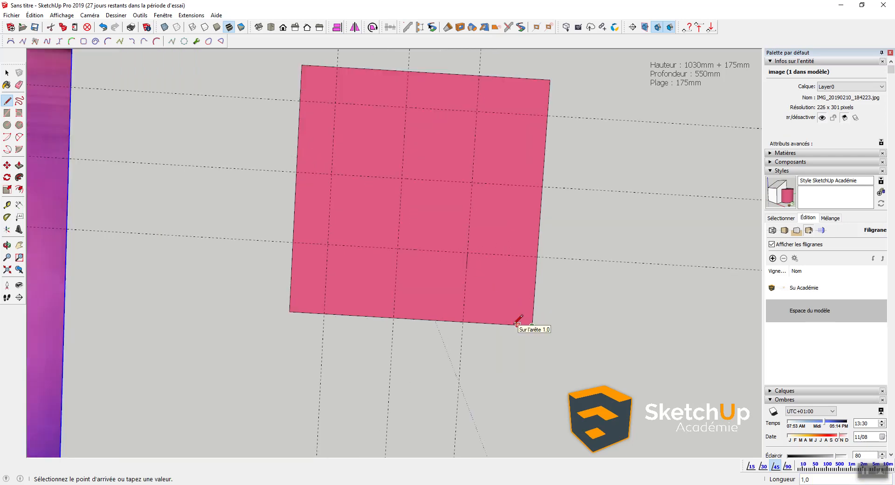
key("space")
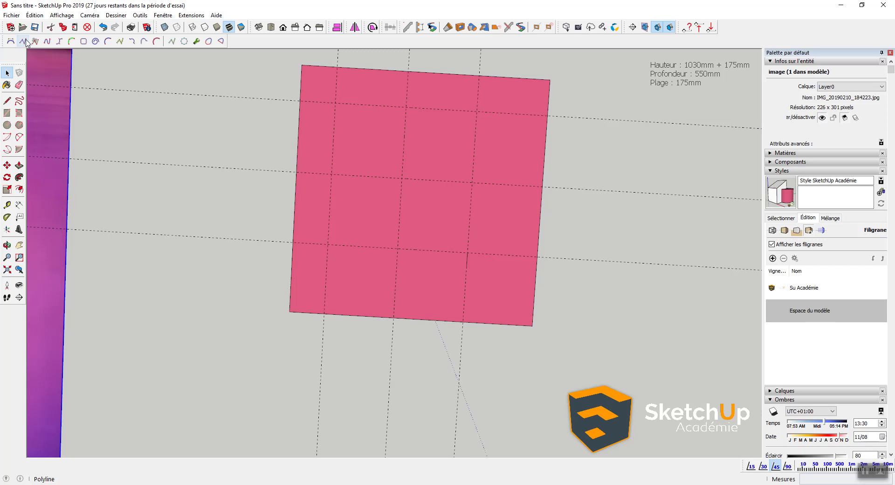
Step: Draw a Bezier curve from a guide crossing down to the square's bottom edge
left_click(10, 41)
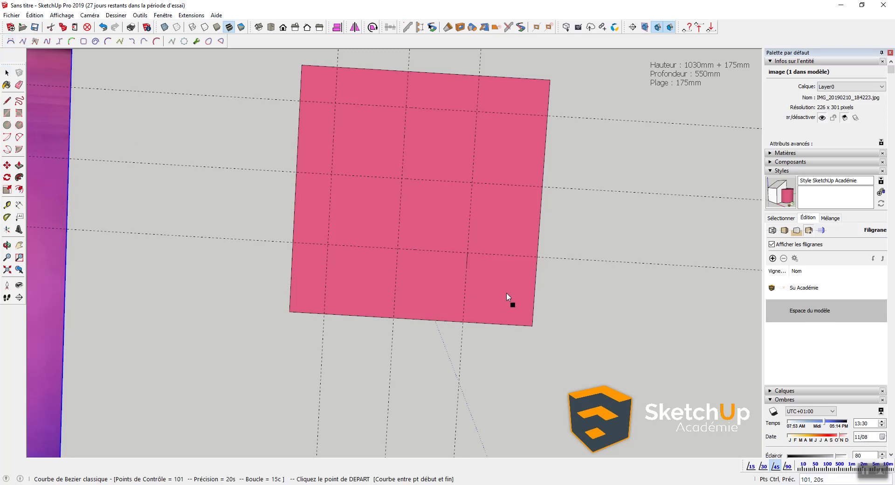
left_click(466, 266)
left_click(517, 324)
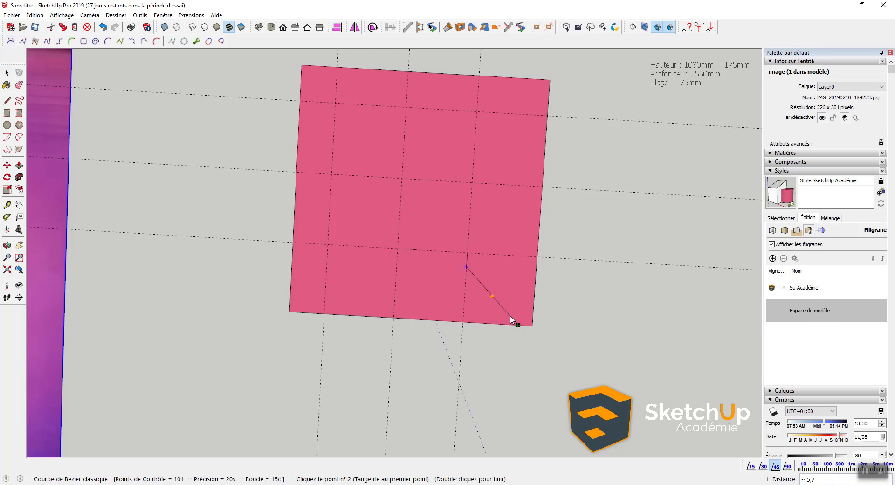
left_click(508, 284)
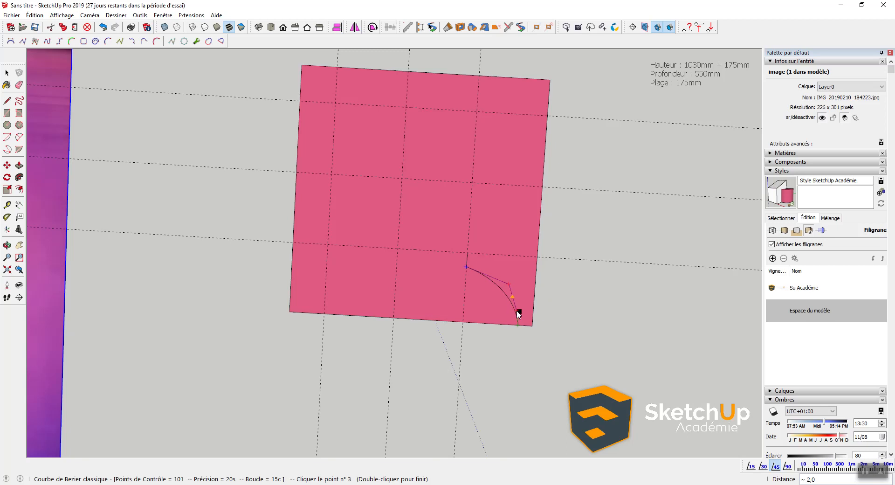
double_click(519, 315)
Step: Select the new curve together with its short edges
key("space")
left_click(510, 274)
left_click_drag(455, 248, 553, 352)
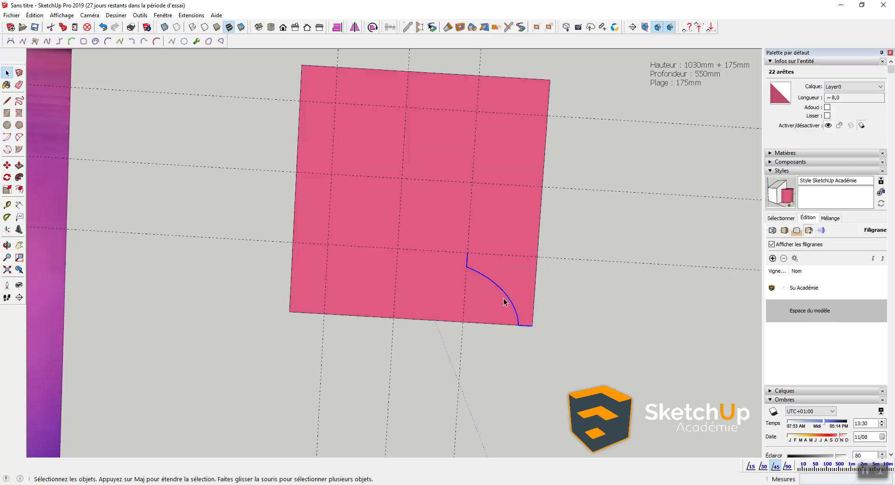
scroll(503, 301, "up", 1)
Step: Copy the curve twice up the diagonal to the next guide crossings
key("m")
key("ctrl")
left_click(534, 328)
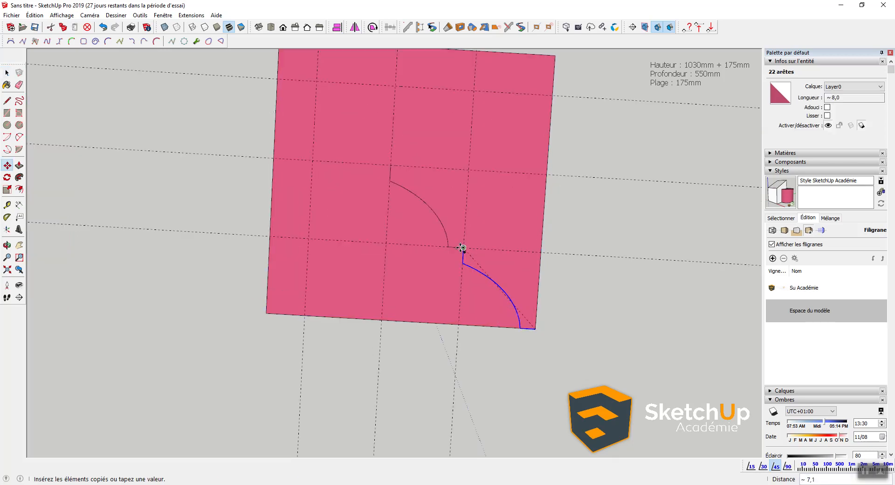
left_click(462, 248)
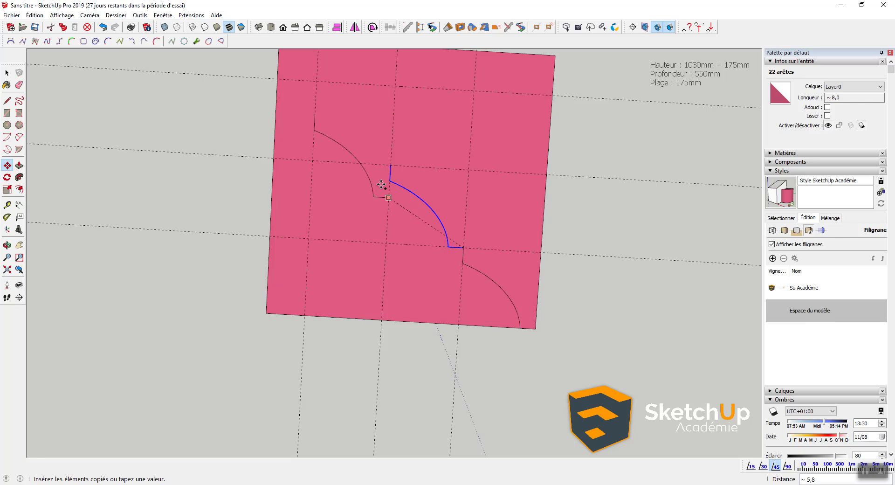
left_click(391, 165)
middle_click_drag(315, 148, 355, 237, "shift")
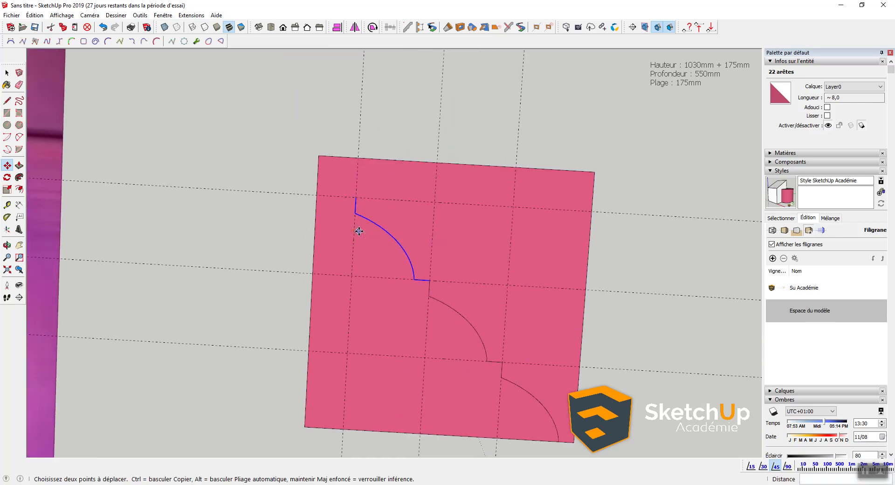
scroll(358, 231, "up", 1)
key("space")
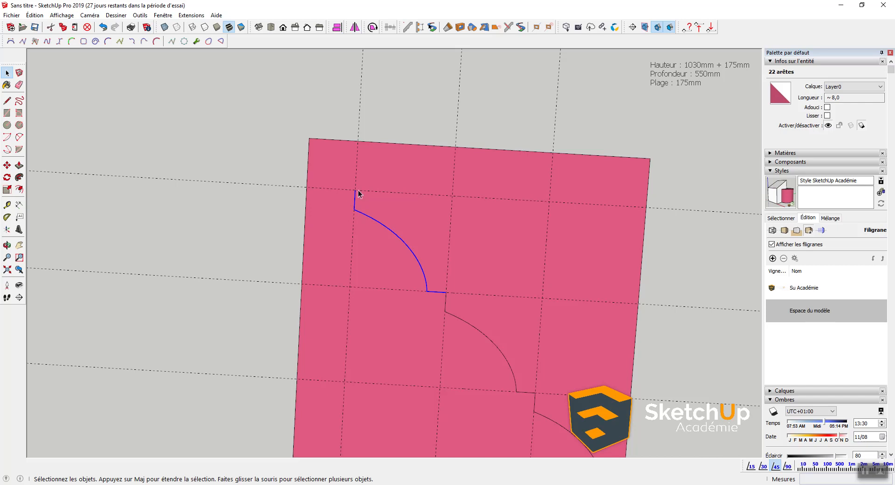
Step: Delete the stray vertical edge and draw a final Bezier to the top-left corner
left_click(354, 201)
key("Delete")
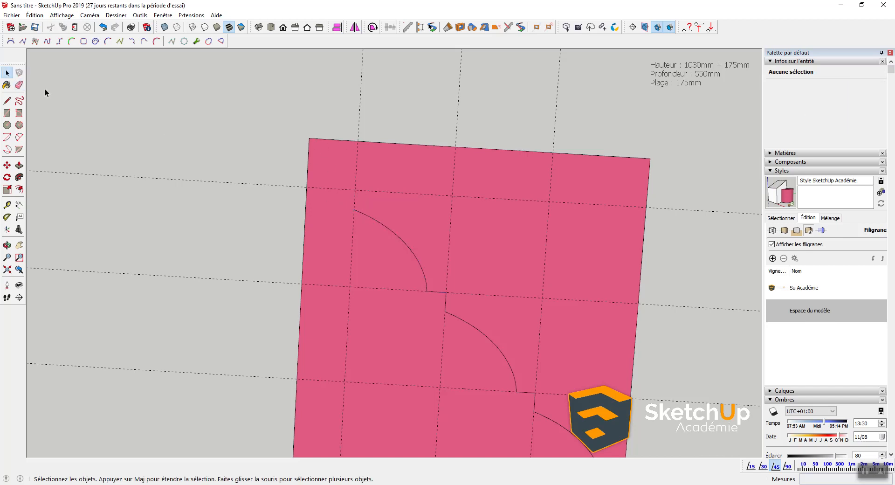
left_click(10, 41)
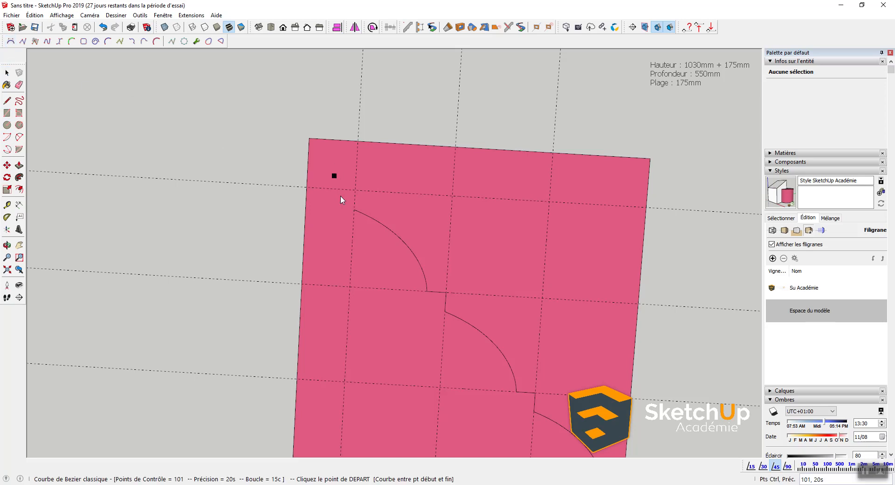
left_click(354, 209)
left_click(309, 138)
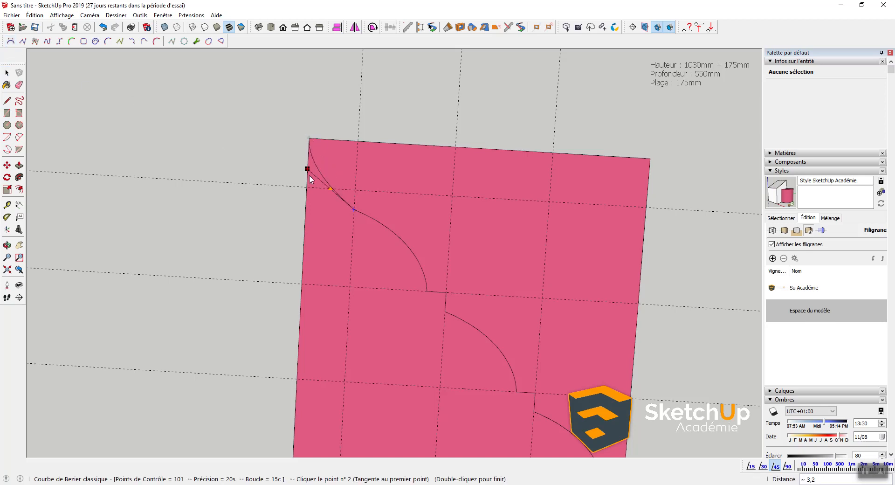
double_click(307, 188)
scroll(350, 217, "down", 3)
key("space")
Step: Erase the square's bottom and left edges and the leftover guidelines
left_click(351, 259)
scroll(352, 262, "down", 2)
middle_click_drag(354, 265, 379, 289)
key("e")
mouse_move(332, 355)
left_mouse_down()
mouse_move(310, 303)
mouse_move(308, 166)
left_mouse_up()
left_click_drag(403, 157, 463, 167)
key("space")
Step: Select the whole pink profile with its edges
scroll(413, 325, "down", 2)
middle_click_drag(419, 328, 472, 185, "shift")
scroll(443, 251, "down", 2)
double_click(456, 209)
scroll(472, 186, "down", 3)
key("m")
key("space")
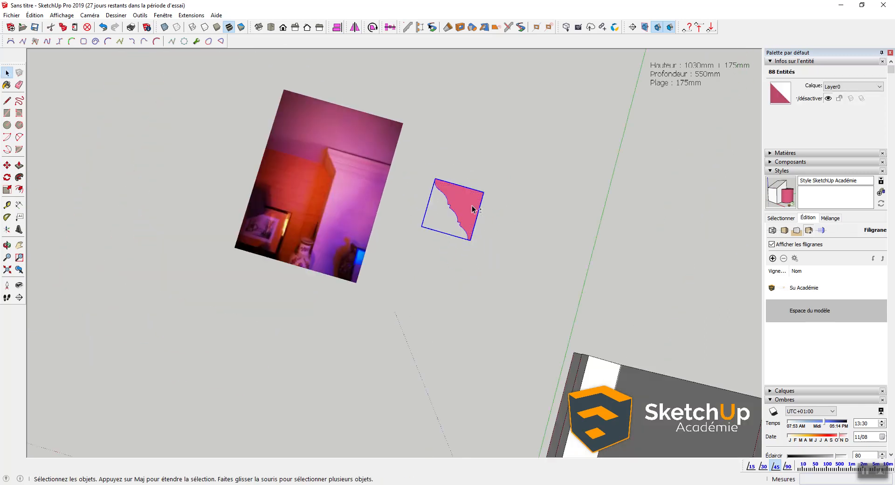
Step: Group the profile and move it onto the hood's top front corner
key("ctrl+g")
key("m")
left_click(483, 192)
scroll(487, 204, "down", 3)
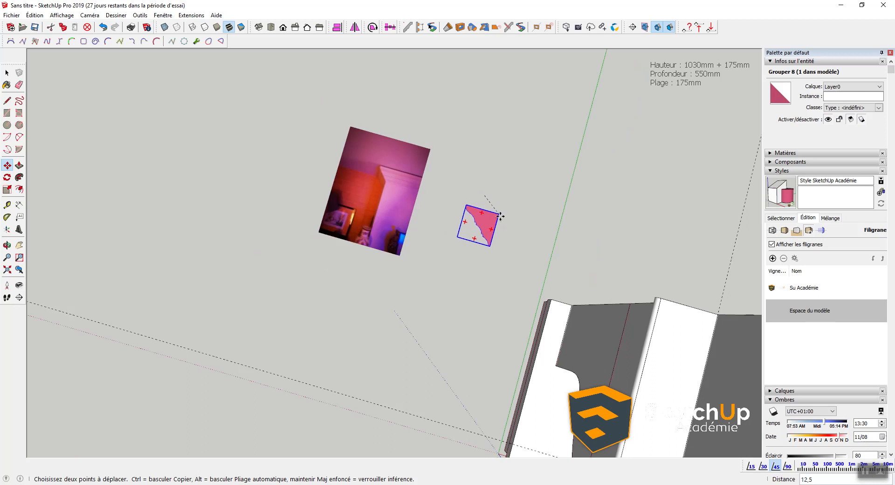
scroll(508, 217, "down", 3)
middle_click_drag(562, 251, 393, 133, "shift")
middle_click_drag(395, 163, 397, 305, "shift")
left_click(410, 138)
Step: Rotate the profile 90 degrees so it stands upright
key("q")
left_click(410, 138)
left_click(395, 188)
middle_click_drag(360, 218, 431, 147)
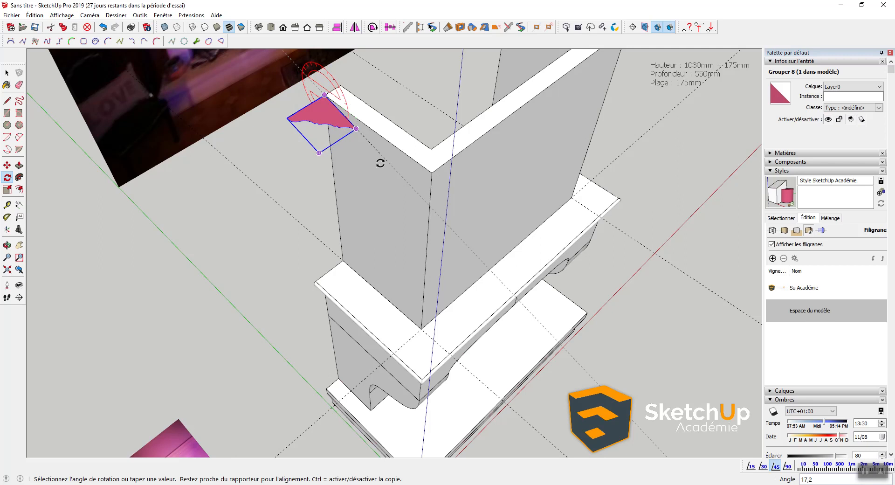
left_click(334, 158)
key("space")
scroll(299, 125, "up", 2)
middle_click_drag(332, 125, 358, 186)
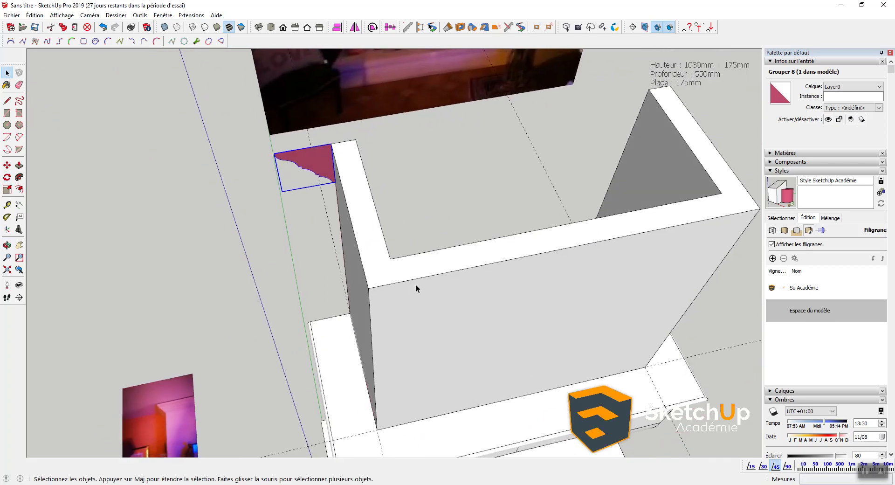
Step: Select the pink profile and the hood's three top edges as the path
double_click(315, 158)
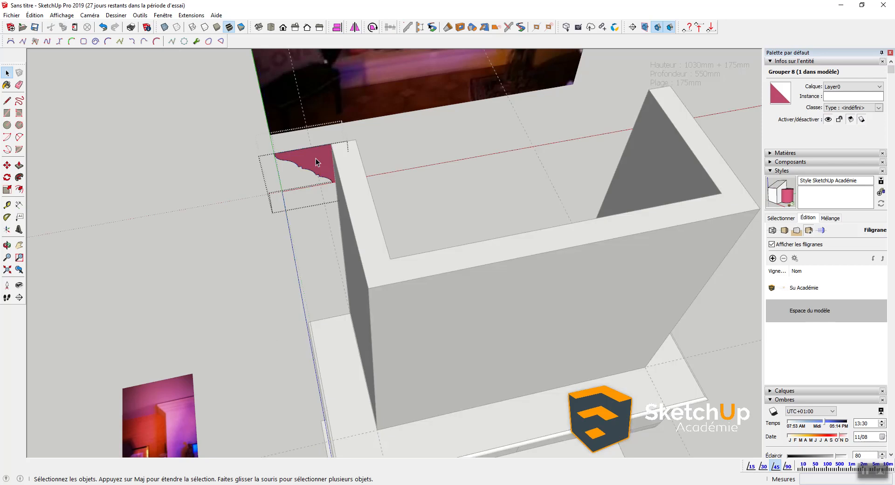
key("l")
left_click(367, 287)
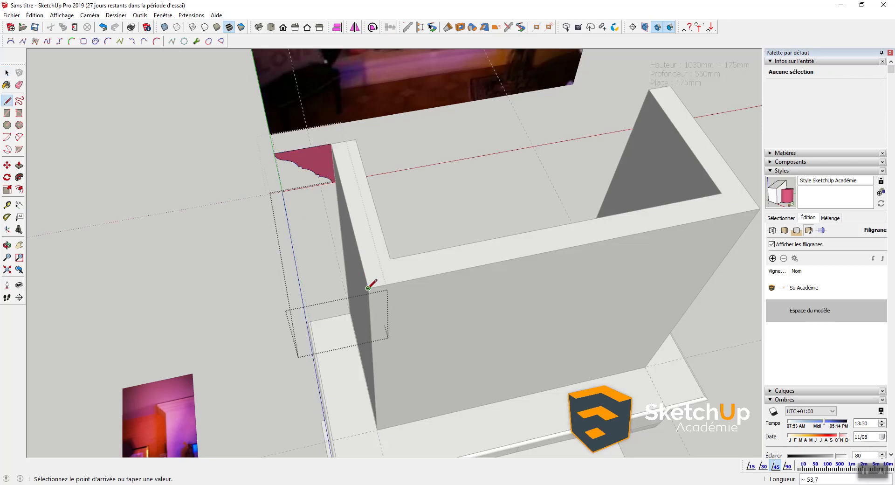
middle_click_drag(369, 285, 622, 224)
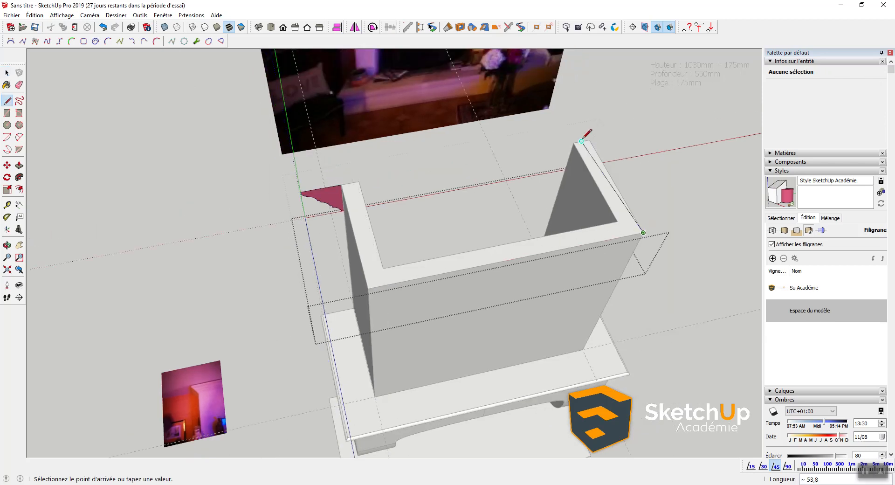
key("space")
scroll(395, 216, "up", 2)
scroll(395, 216, "up", 1)
triple_click(282, 181)
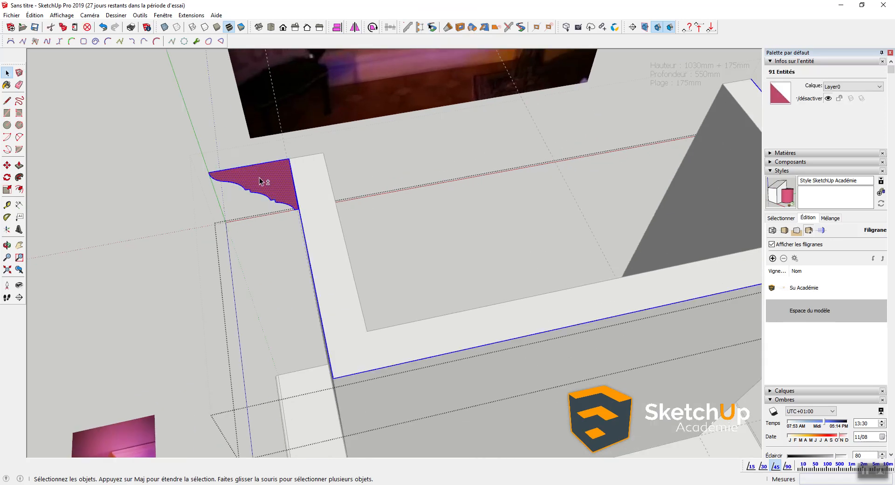
left_click_drag(161, 122, 352, 258, "shift")
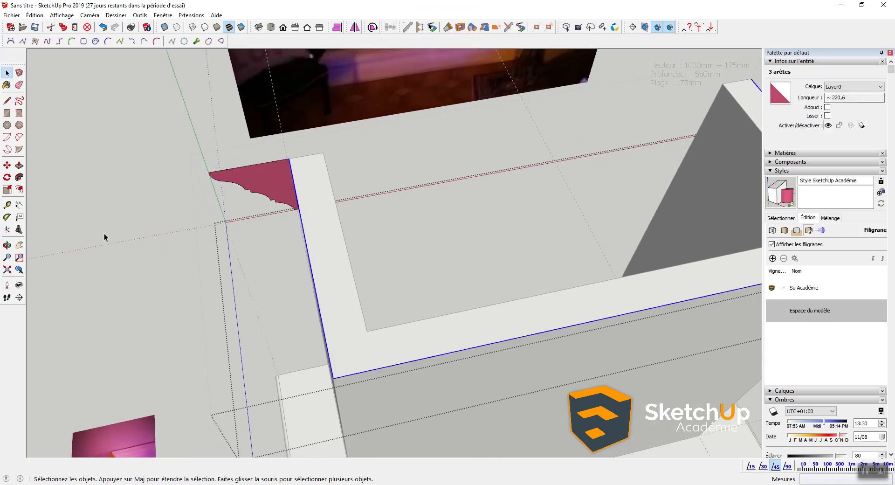
middle_click_drag(104, 236, 172, 205)
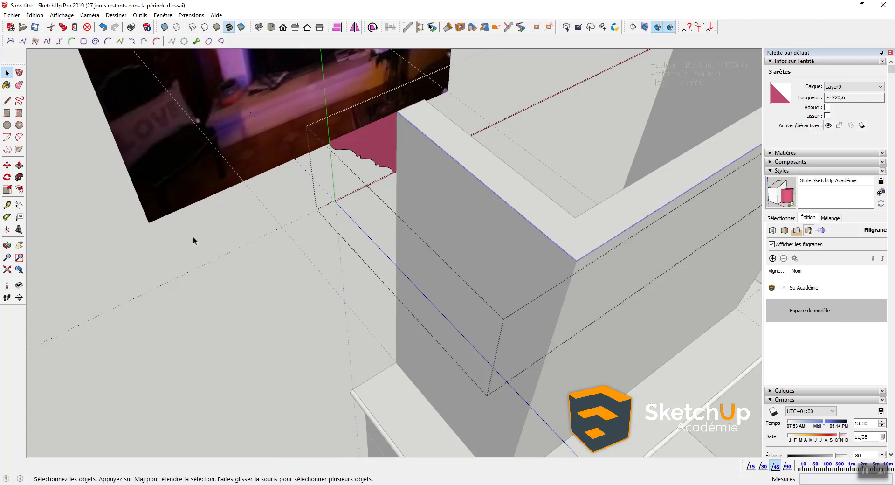
Step: Sweep the profile along the hood's top edges with Follow Me and group the resulting molding
left_click(19, 177)
left_click(369, 143)
middle_click_drag(368, 143, 387, 91)
triple_click(387, 93)
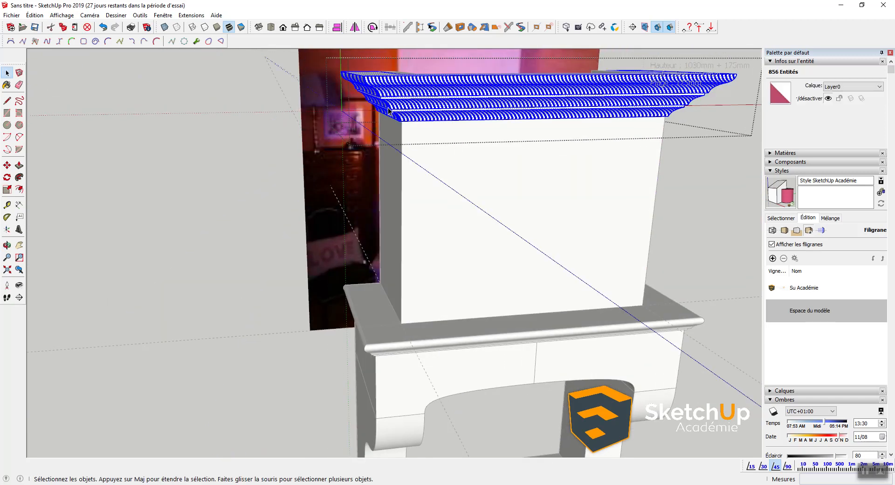
key("ctrl+g")
scroll(395, 93, "up", 1)
middle_click_drag(396, 94, 693, 145)
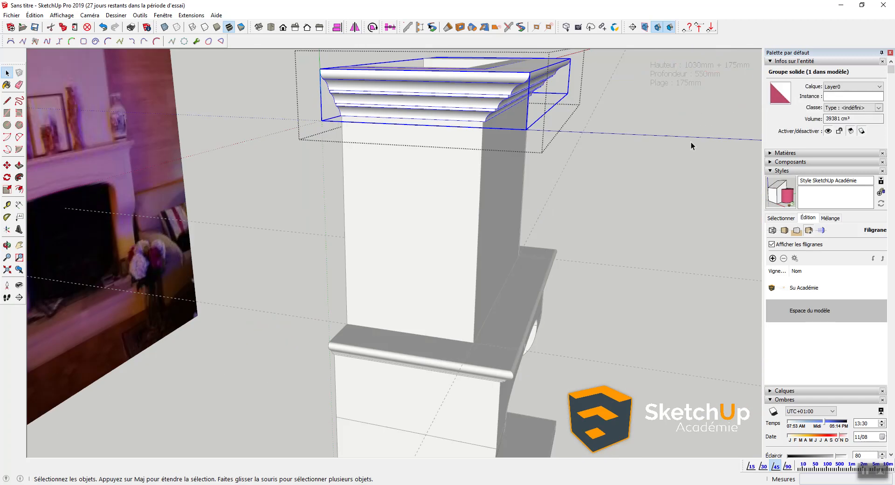
middle_click_drag(419, 140, 591, 162)
scroll(455, 130, "up", 3)
scroll(466, 125, "up", 4)
Step: Move the molding group up so it sits on top of the chimney block
key("m")
left_click(485, 123)
scroll(484, 125, "down", 3)
middle_click_drag(492, 95, 488, 293)
left_click(487, 234)
key("space")
middle_click_drag(488, 234, 559, 281)
Step: Inside the molding group, push the inner back face forward to adjust it
double_click(653, 244)
key("p")
left_click(629, 257)
middle_click_drag(623, 258, 545, 211)
middle_click_drag(613, 208, 355, 163)
left_click(319, 144)
key("space")
left_click(556, 221)
middle_click_drag(556, 222, 179, 128)
middle_click_drag(359, 156, 139, 152)
key("space")
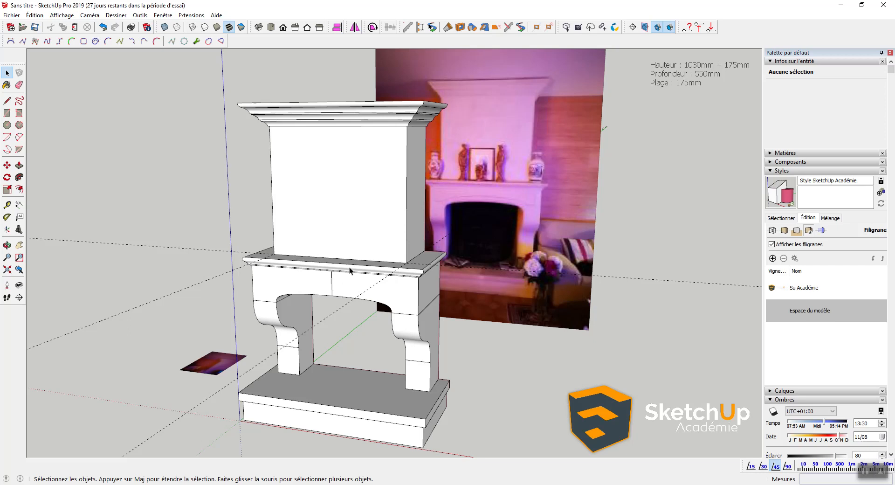
scroll(331, 311, "up", 4)
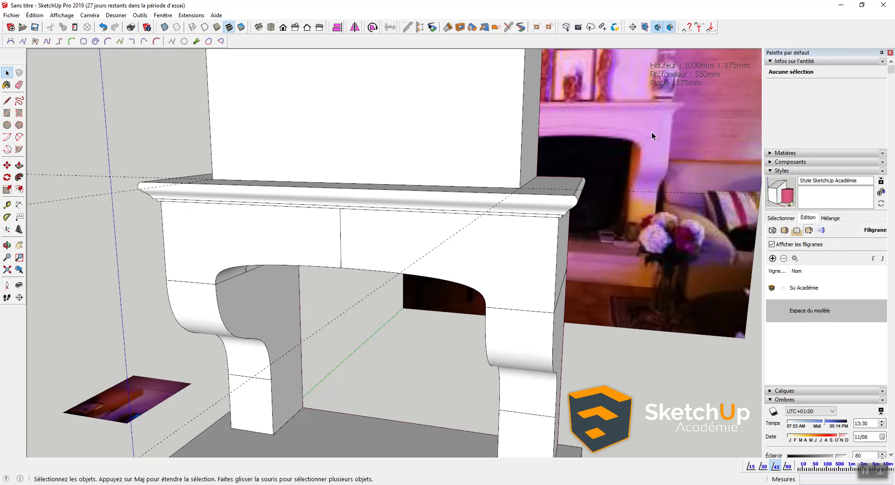
scroll(660, 131, "down", 4)
middle_click_drag(660, 131, 509, 166)
scroll(507, 166, "up", 4)
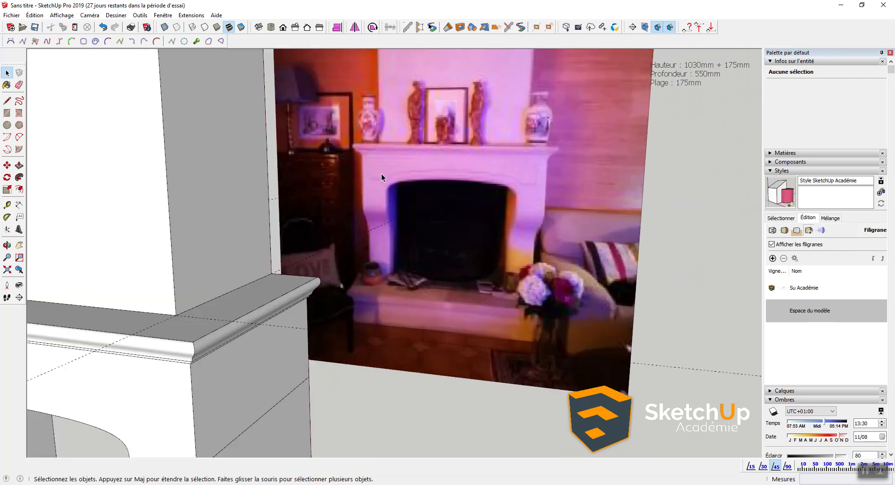
scroll(385, 186, "down", 4)
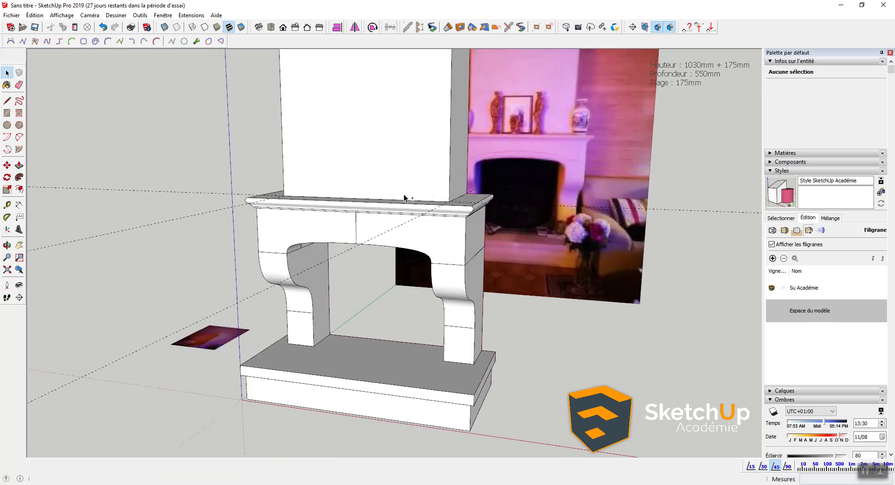
scroll(358, 227, "up", 3)
scroll(276, 242, "up", 2)
mouse_move(274, 240)
middle_mouse_down()
mouse_move(294, 226)
mouse_move(268, 207)
mouse_move(274, 245)
middle_mouse_up()
Step: Open the fireplace group and select the outline edges of the mantel's front face
double_click(258, 225)
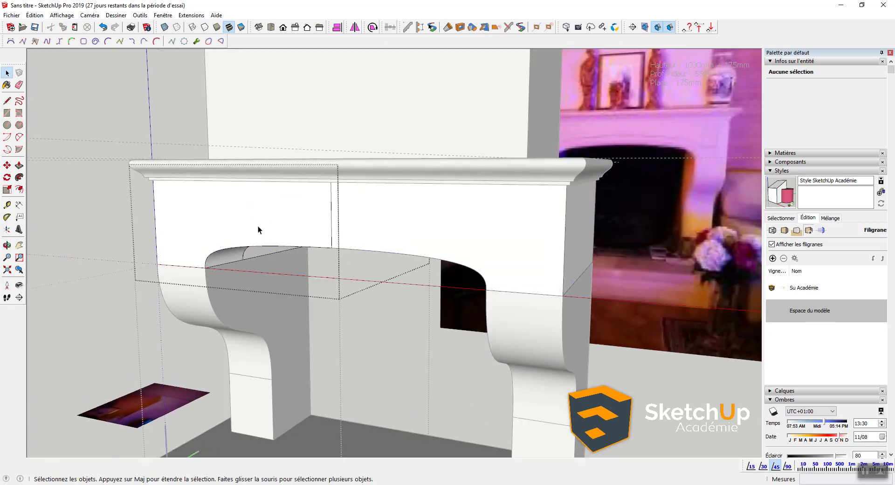
double_click(253, 219)
scroll(251, 215, "up", 1)
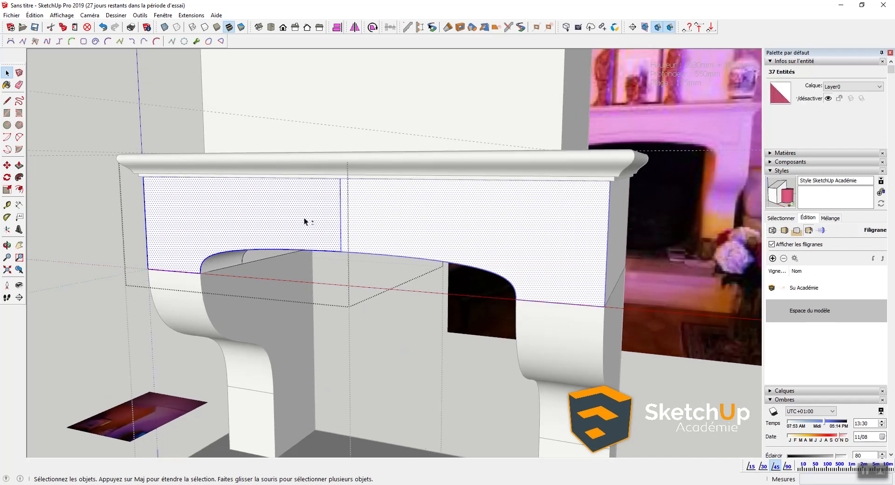
left_click(346, 208, "shift")
left_click(341, 206, "shift")
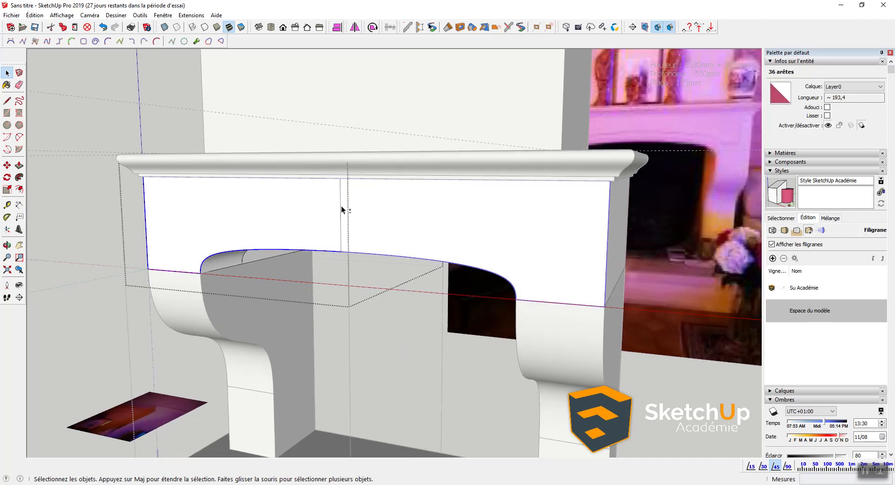
Step: Offset the mantel front outline inward by 5
left_click(19, 189)
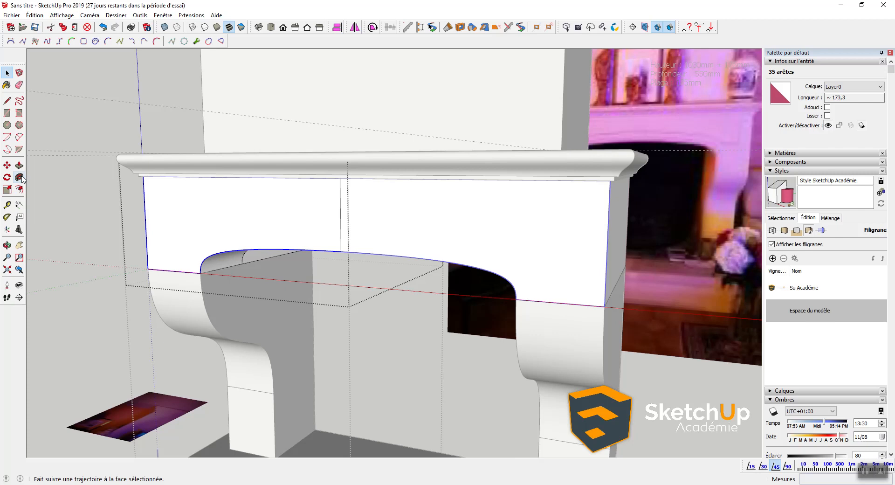
left_click(146, 220)
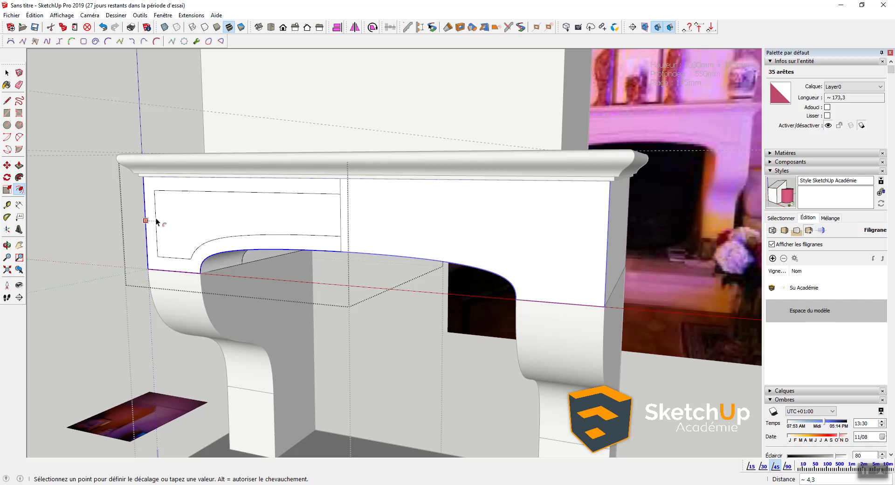
type("5")
key("Return")
key("space")
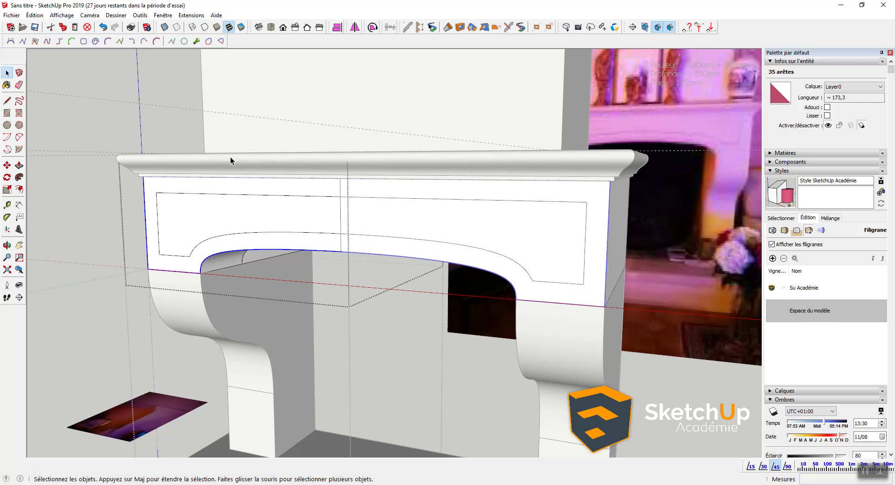
Step: Select the inner panel's top edge and start moving it with M
left_click(207, 193)
scroll(202, 196, "up", 2)
scroll(201, 197, "down", 4)
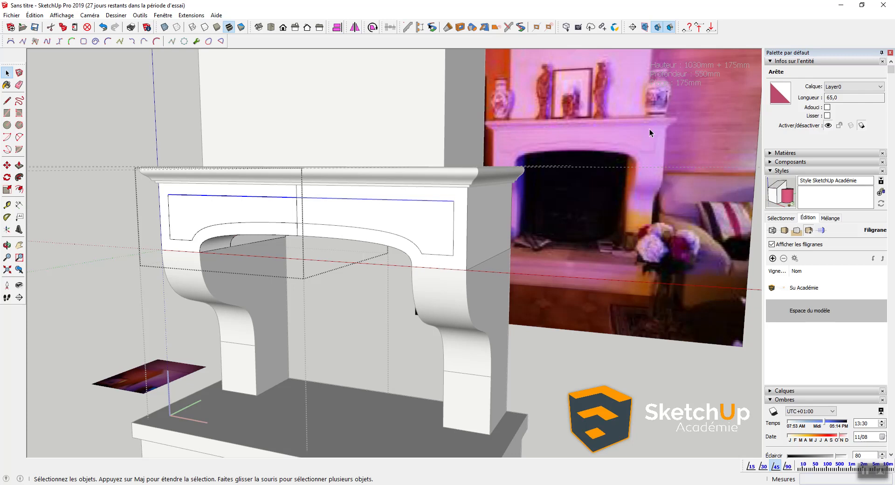
scroll(652, 130, "up", 5)
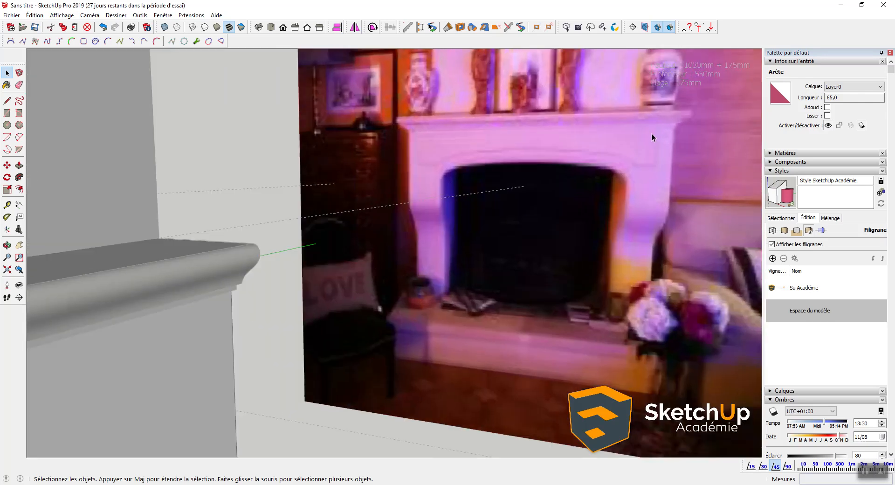
scroll(457, 150, "down", 6)
middle_click_drag(404, 157, 314, 350)
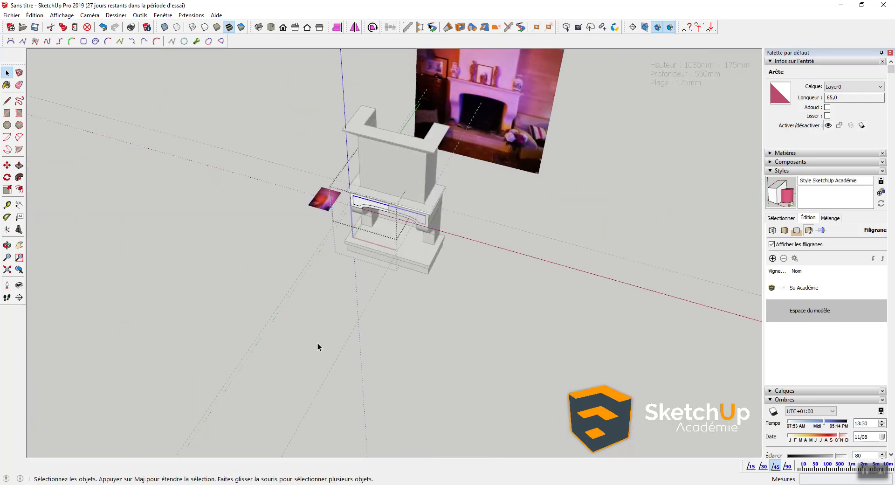
scroll(323, 188, "up", 2)
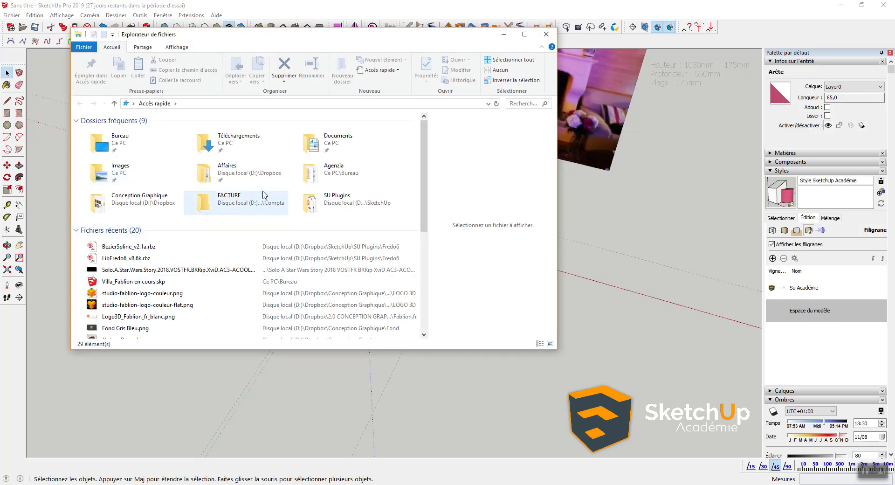
left_click(547, 35)
middle_click_drag(355, 296, 427, 155)
scroll(427, 154, "up", 6)
key("l")
key("m")
left_click(260, 189)
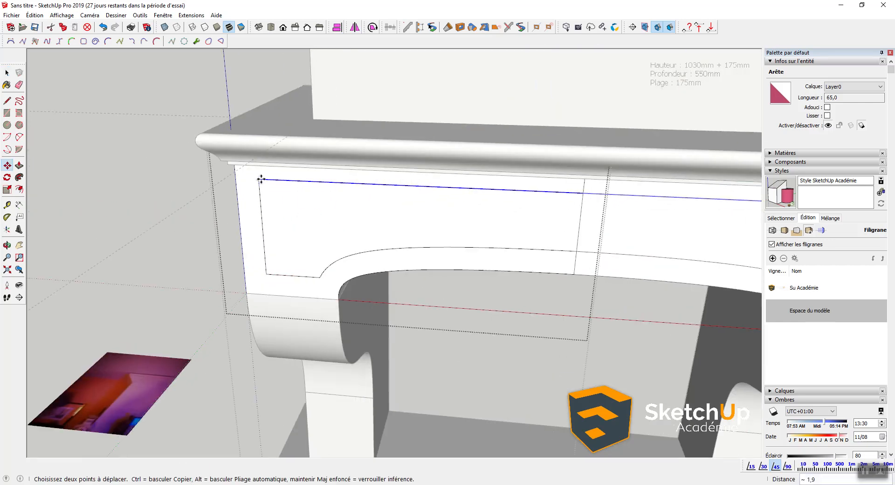
Step: Finish moving the inset panel's top edge by 2
key("Return")
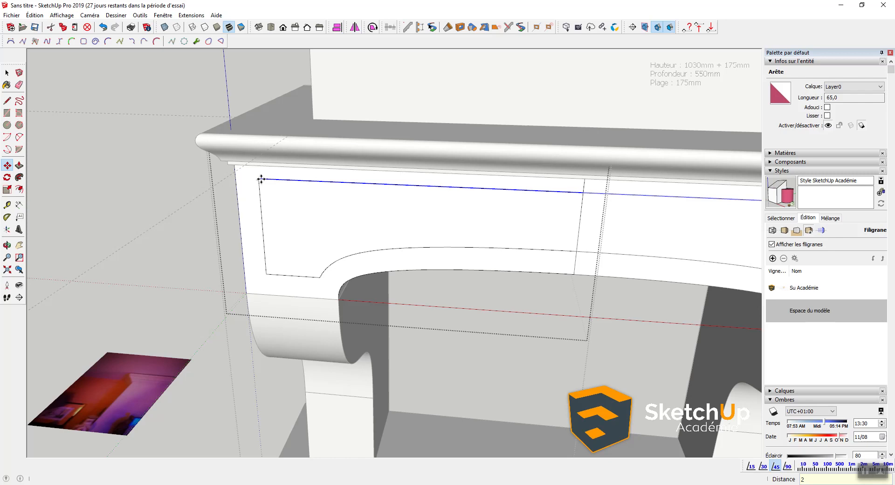
key("space")
scroll(405, 205, "down", 3)
scroll(360, 195, "up", 3)
scroll(359, 194, "up", 1)
Step: Select the inset panel face on the mantel front
key("p")
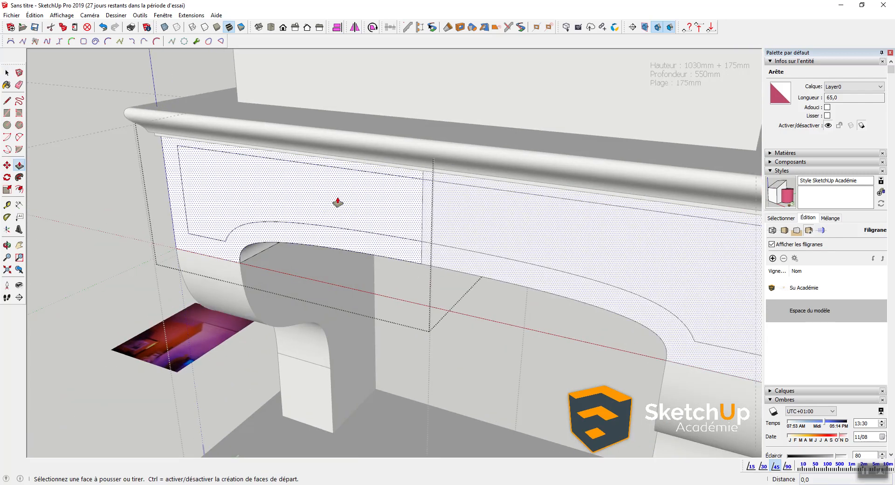
left_click(337, 201)
key("space")
double_click(371, 202)
left_click(371, 202)
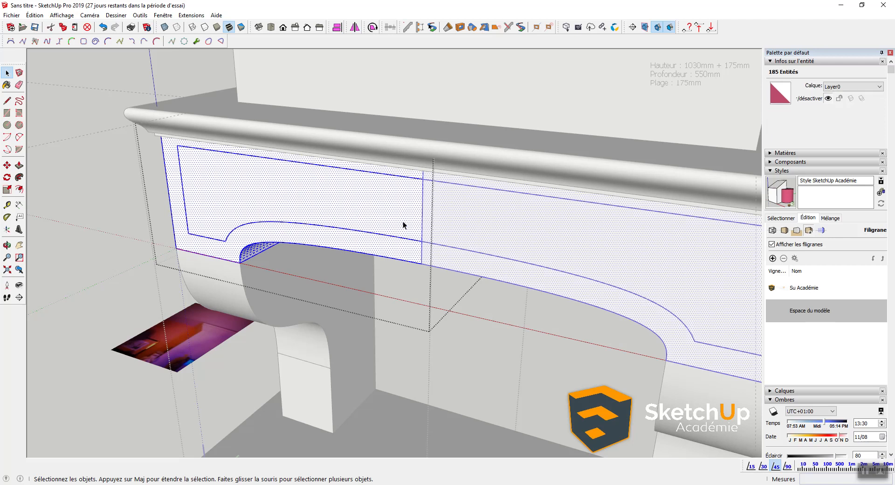
left_click(346, 218)
scroll(403, 230, "up", 2)
scroll(403, 233, "up", 1)
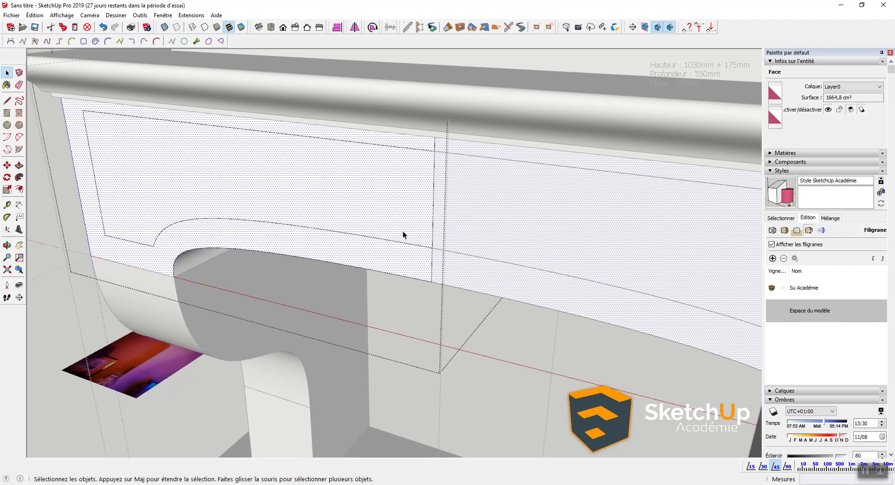
scroll(146, 236, "up", 6)
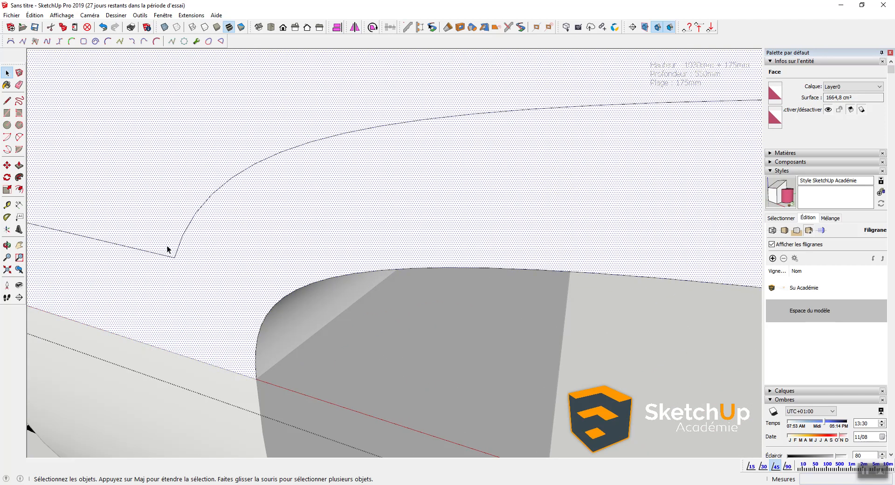
scroll(183, 266, "down", 5)
scroll(400, 263, "up", 4)
Step: Draw a line across the panel face to split it, then erase a stray edge
key("l")
scroll(421, 275, "up", 3)
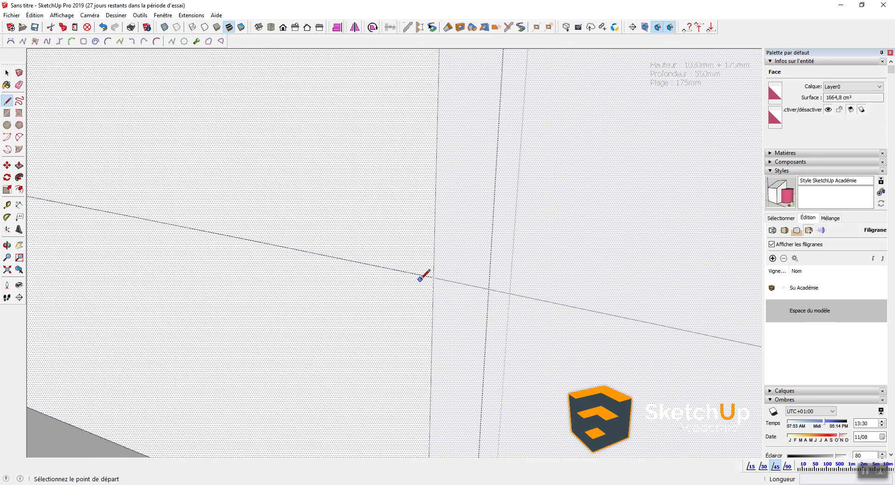
left_click(432, 277)
left_click(547, 296)
key("space")
key("e")
left_click_drag(507, 295, 486, 278)
key("space")
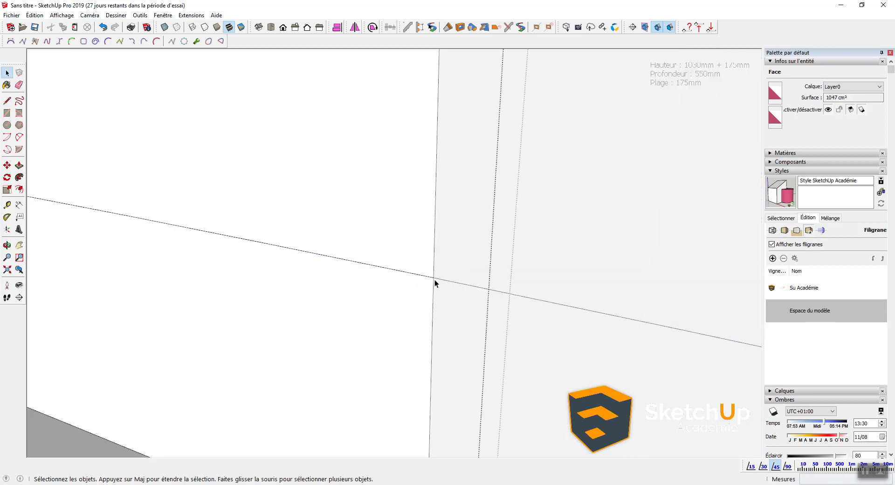
Step: Pull the upper panel face above the split out by 1 mm
left_click(420, 276)
left_click(418, 254)
scroll(433, 281, "up", 5)
key("p")
left_click(386, 247)
type("1")
key("Return")
scroll(373, 251, "down", 10)
key("space")
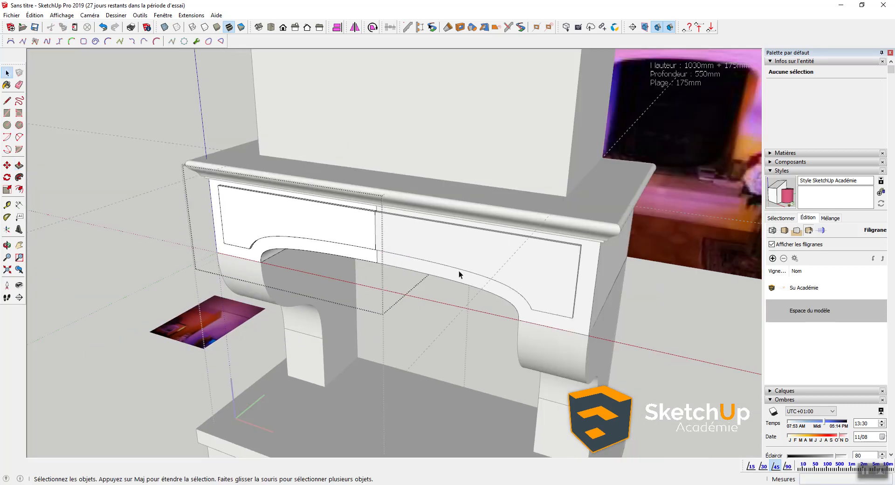
middle_click_drag(317, 323, 305, 274)
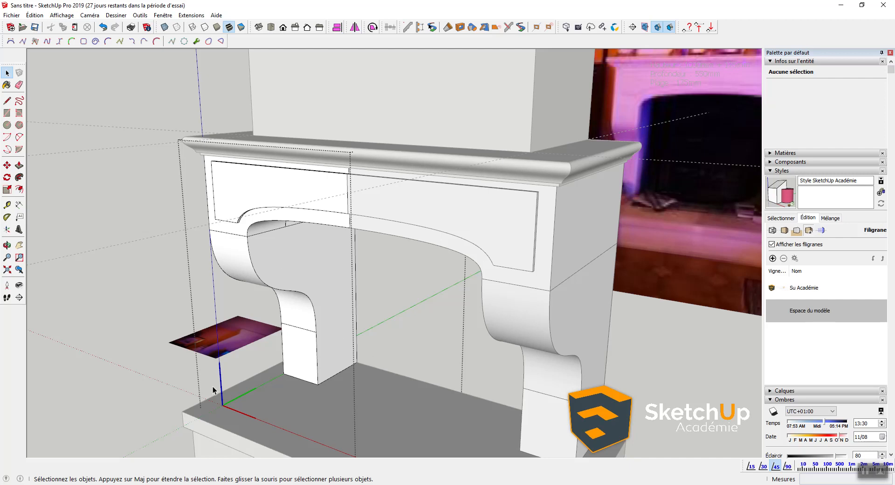
middle_click_drag(305, 307, 357, 266, "shift")
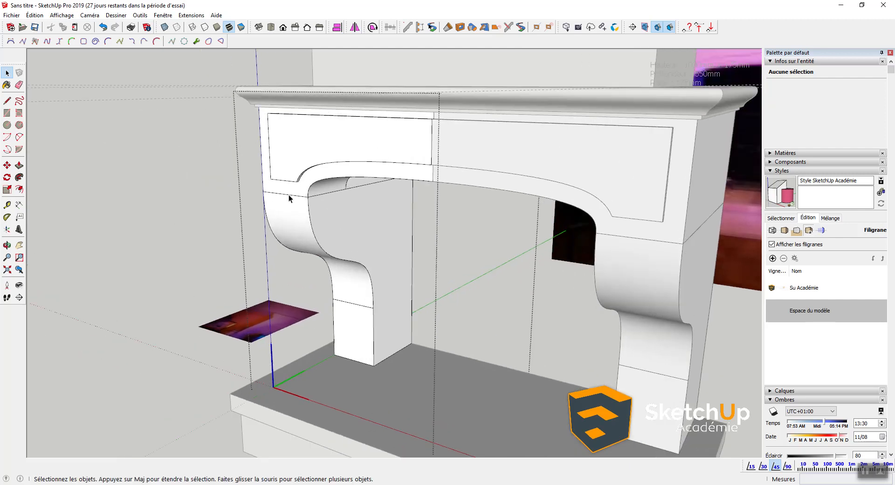
scroll(289, 194, "down", 1)
middle_click_drag(349, 224, 373, 231, "shift")
scroll(338, 228, "up", 2)
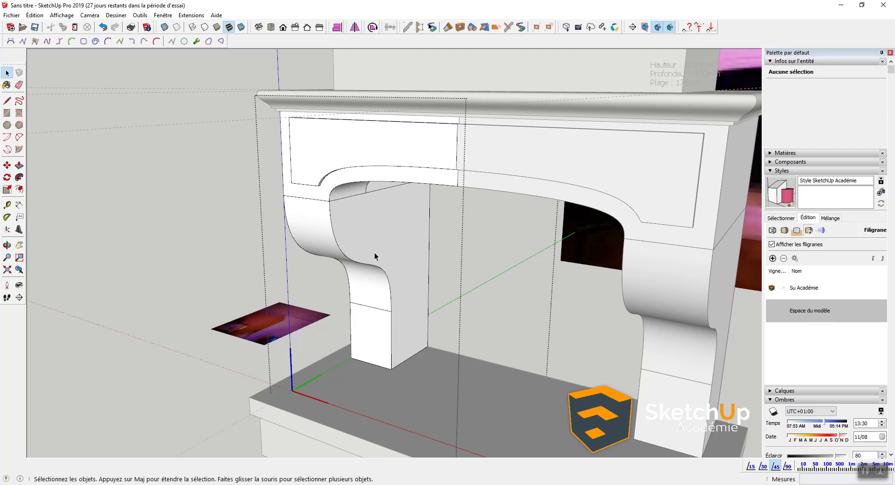
middle_click_drag(375, 253, 385, 235, "shift")
left_click(345, 160)
Step: Show the Solides toolbar from the toolbar context menu
left_click(210, 169)
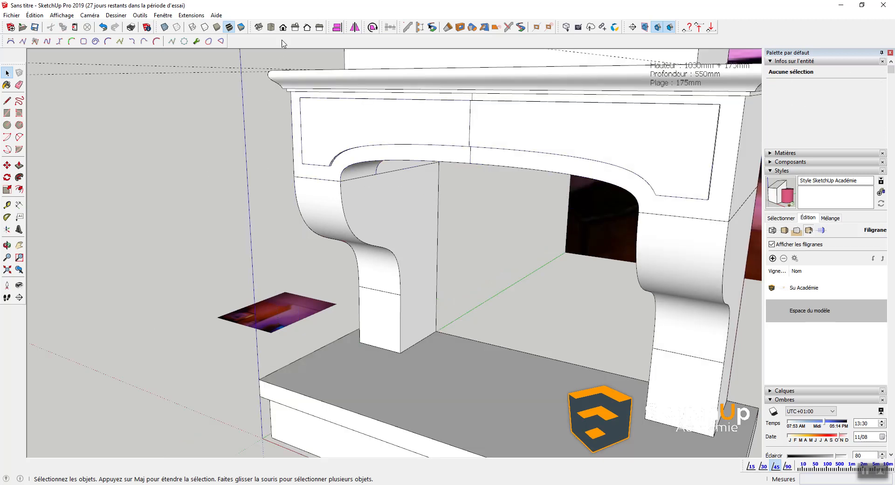
right_click(276, 27)
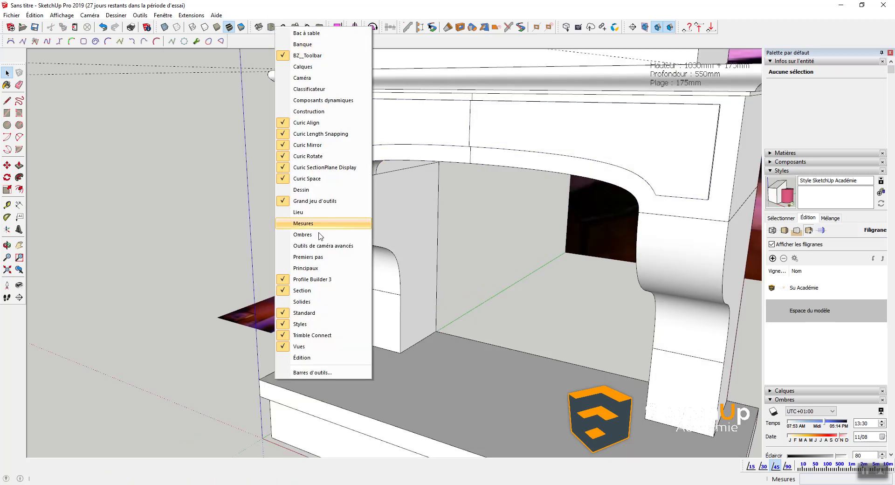
left_click(307, 302)
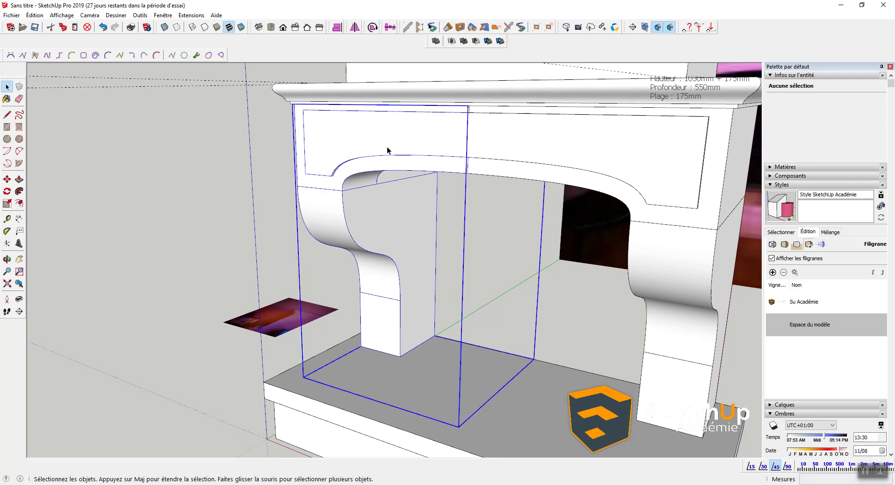
Step: Union the left corbel leg solid with the mantel using the Union tool
double_click(387, 146)
left_click(463, 42)
left_click(432, 139)
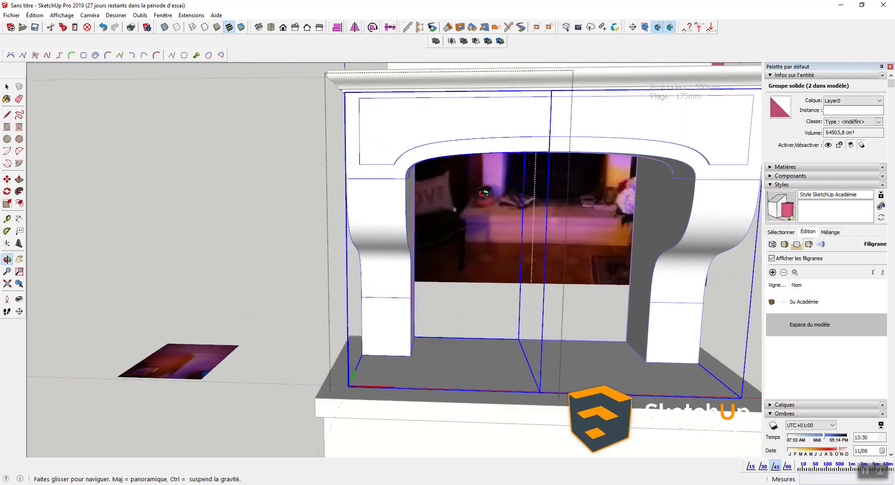
scroll(379, 216, "up", 8)
Step: Erase the seam edges crossing the left corbel leg and its top
scroll(365, 256, "down", 5)
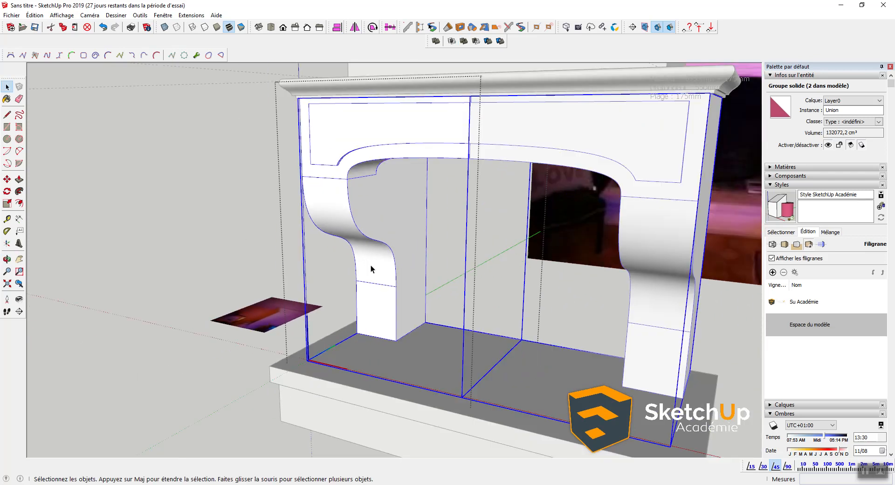
key("ctrl+t")
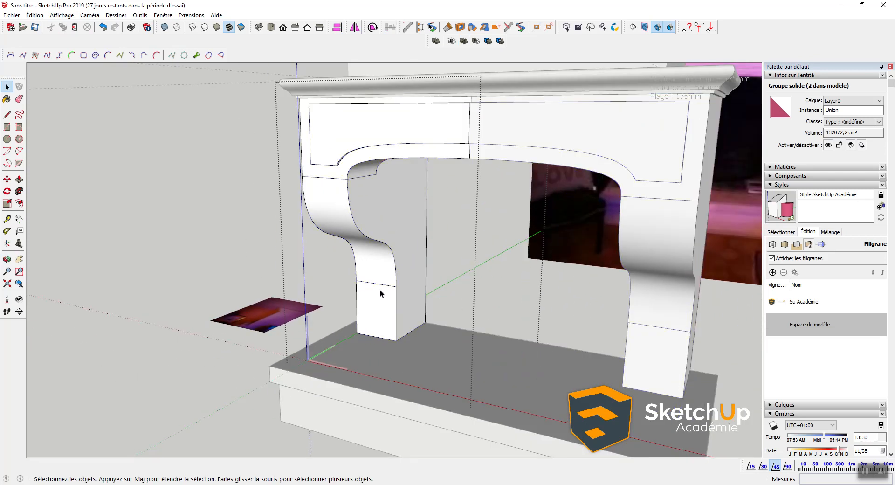
key("e")
left_click(378, 283)
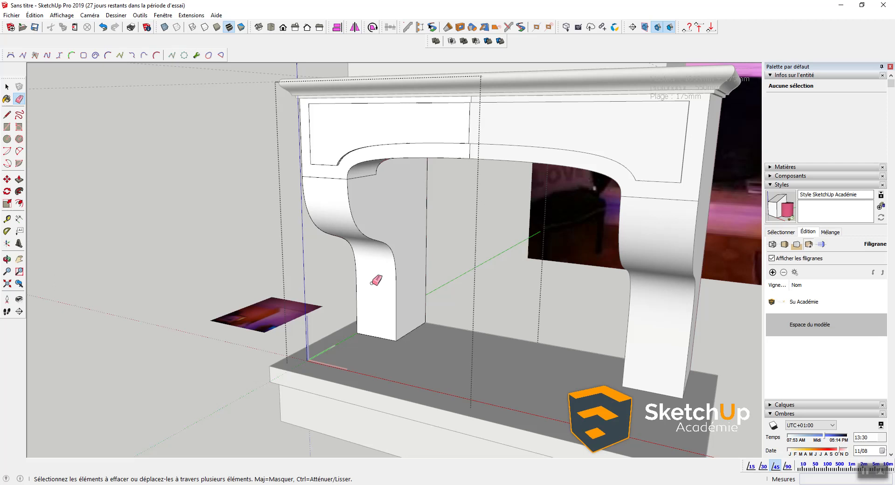
left_click(341, 176)
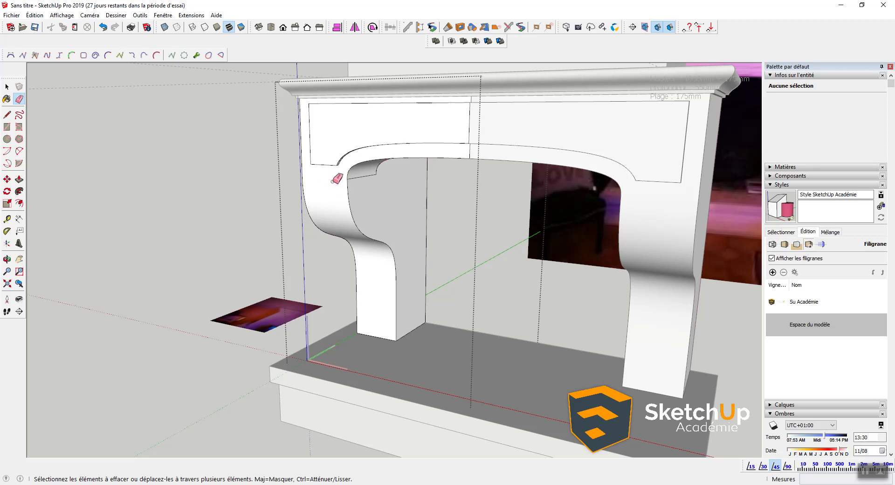
scroll(349, 184, "up", 3)
middle_click_drag(391, 172, 326, 82)
scroll(368, 184, "down", 5)
key("space")
Step: Select the curved corbel edge together with the arch's curved edges
left_click(391, 282, "ctrl")
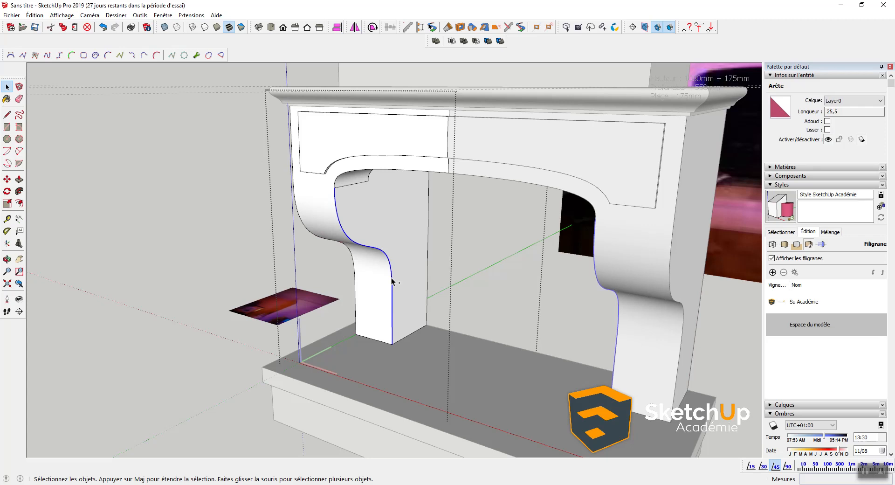
left_click(370, 169, "ctrl")
mouse_move(370, 169)
middle_mouse_down()
mouse_move(359, 171)
mouse_move(370, 169)
middle_mouse_up()
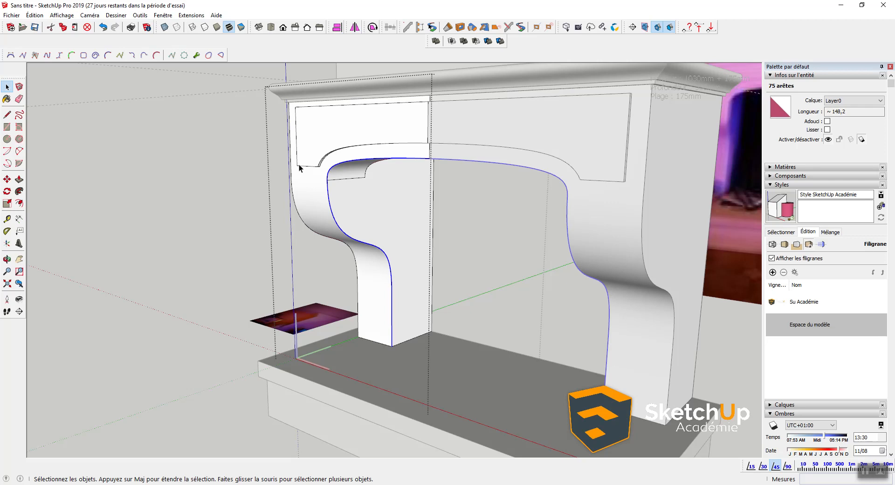
Step: Convert the selected arch edges to a classic Bezier curve and validate it
right_click(332, 173)
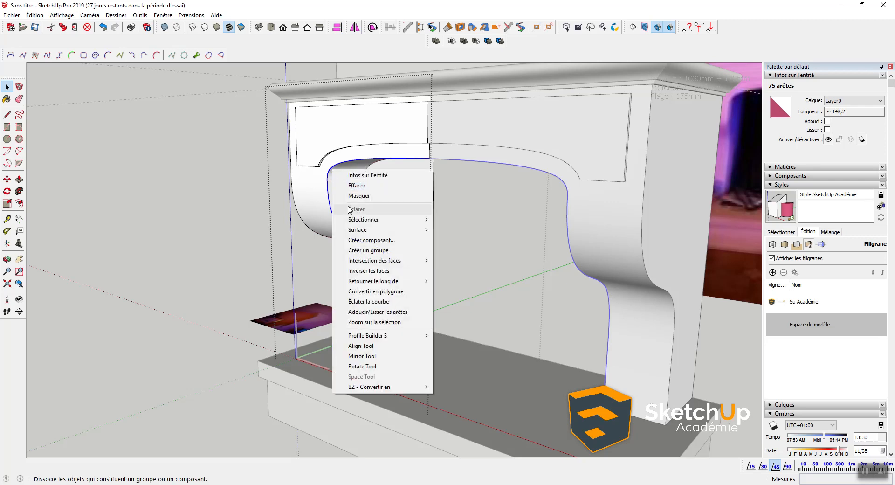
mouse_move(425, 387)
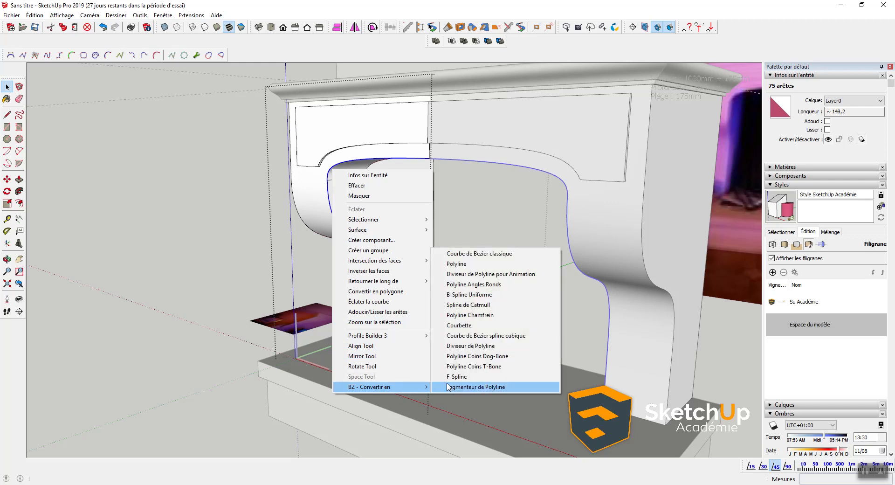
left_click(490, 254)
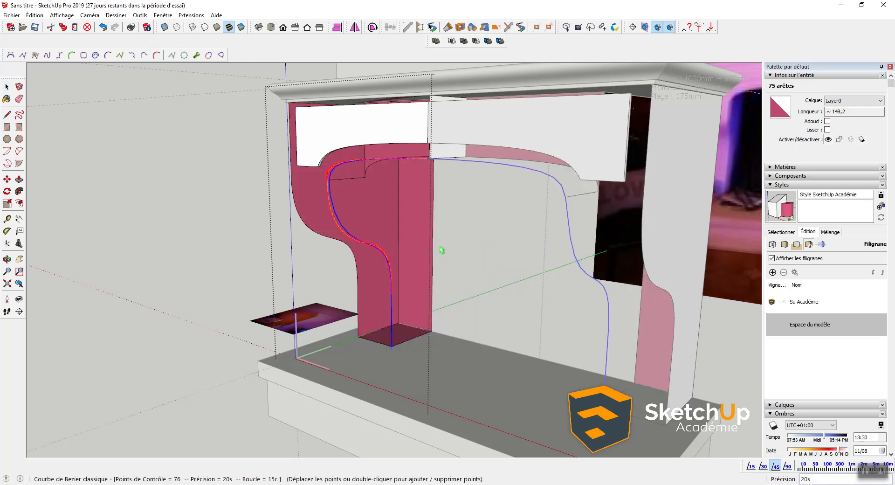
left_click(434, 246)
Step: Select the arch, side curves and lower vertical edge and convert them to a polyline
left_click(333, 172)
left_click(328, 189, "ctrl")
right_click(328, 189)
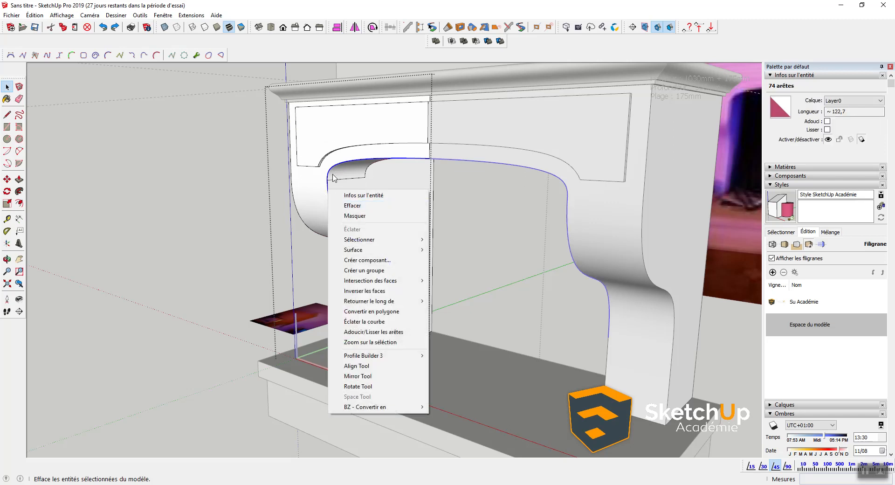
left_click(333, 170)
left_click(328, 192, "ctrl")
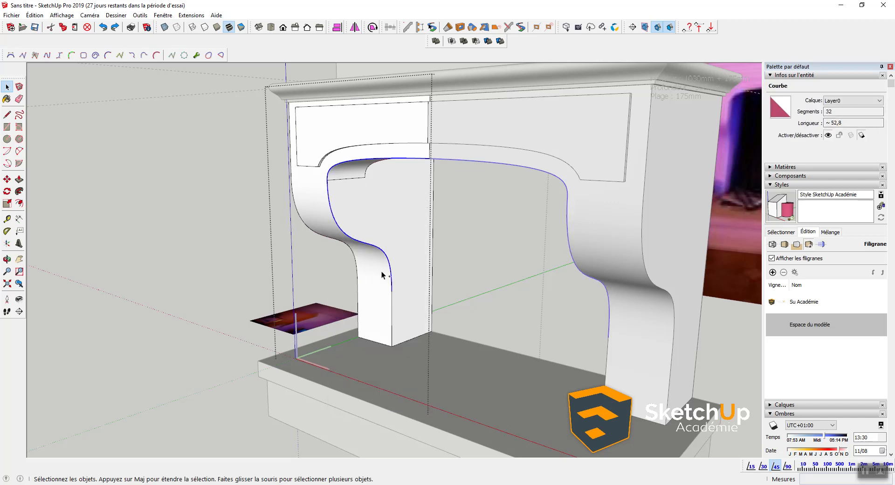
left_click(391, 294, "ctrl")
right_click(391, 293)
mouse_move(450, 283)
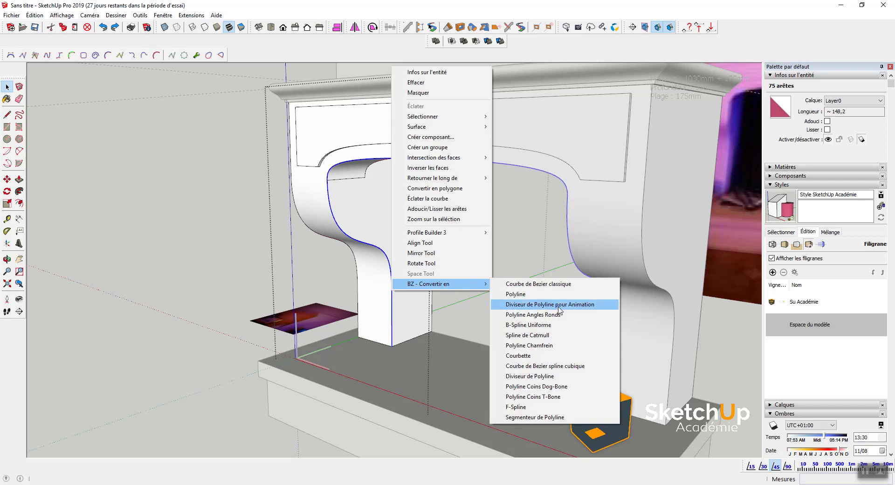
left_click(550, 294)
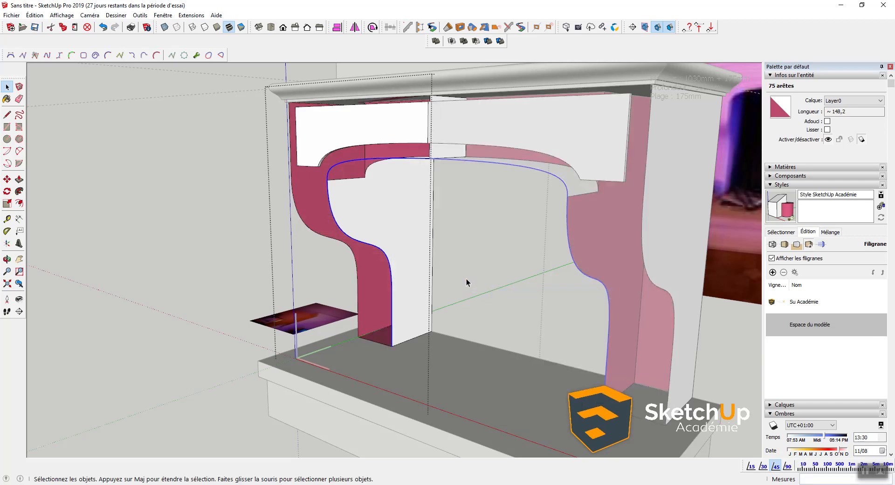
Step: Check the geometry in X-ray, then undo the polyline conversion that removed faces
key("x")
scroll(390, 269, "down", 2)
key("x")
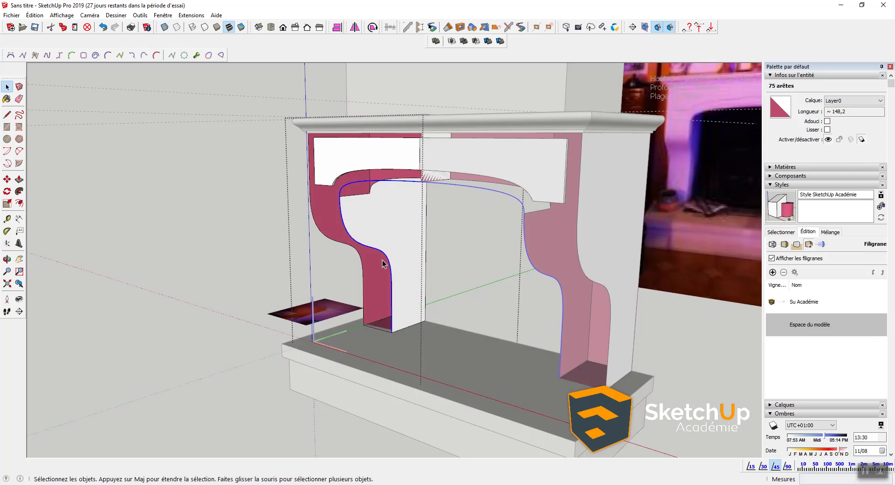
key("ctrl+z")
middle_click_drag(373, 267, 379, 270)
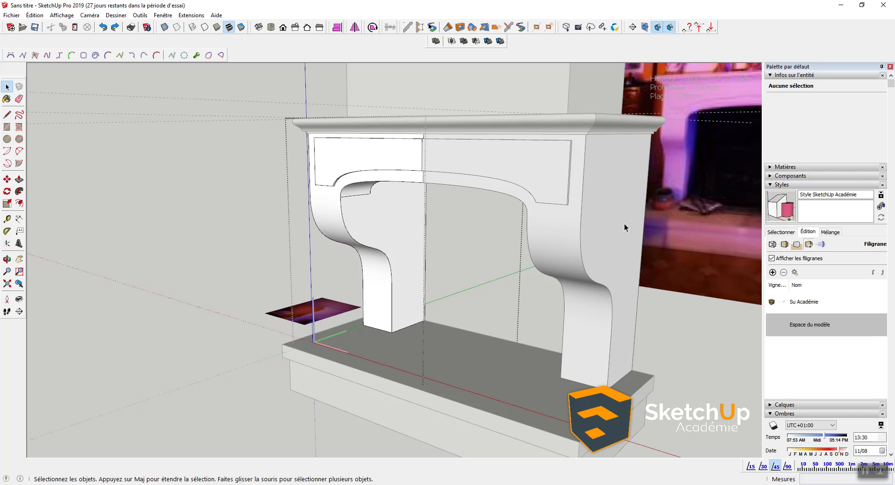
Step: Hide the rest of the model and the similar corbel copy while editing the left corbel
left_click(62, 20)
mouse_move(118, 159)
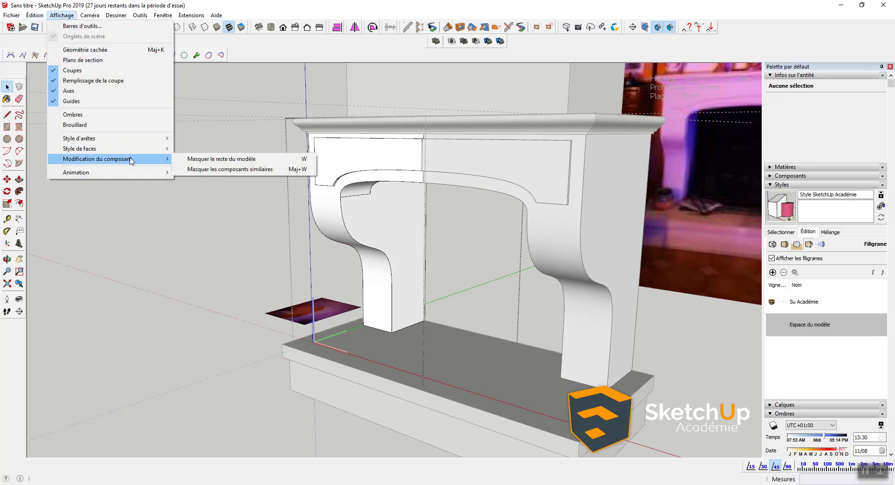
left_click(203, 161)
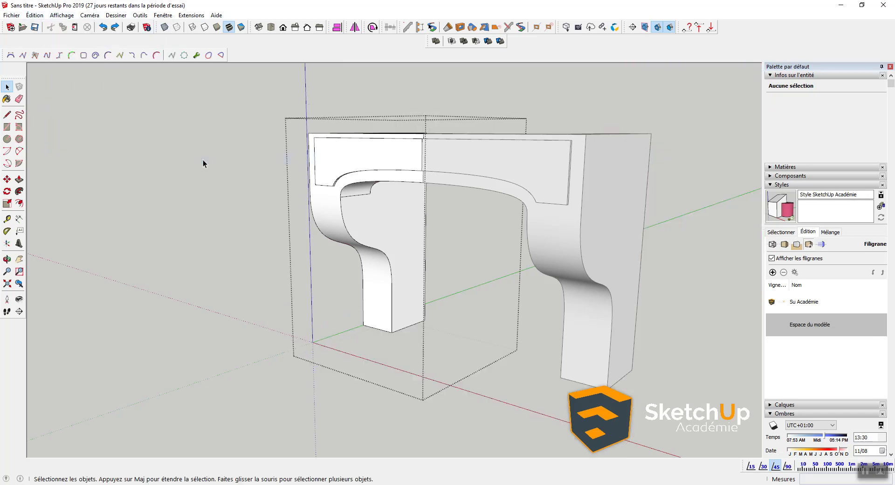
left_click(62, 15)
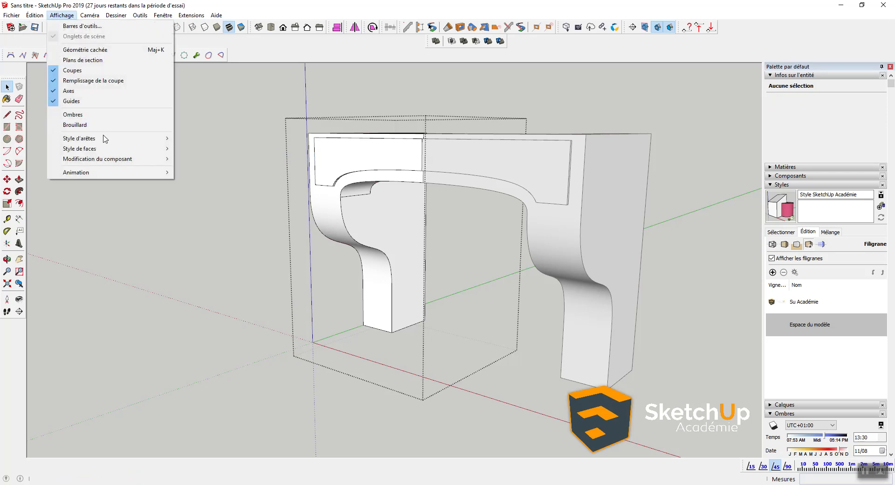
mouse_move(122, 159)
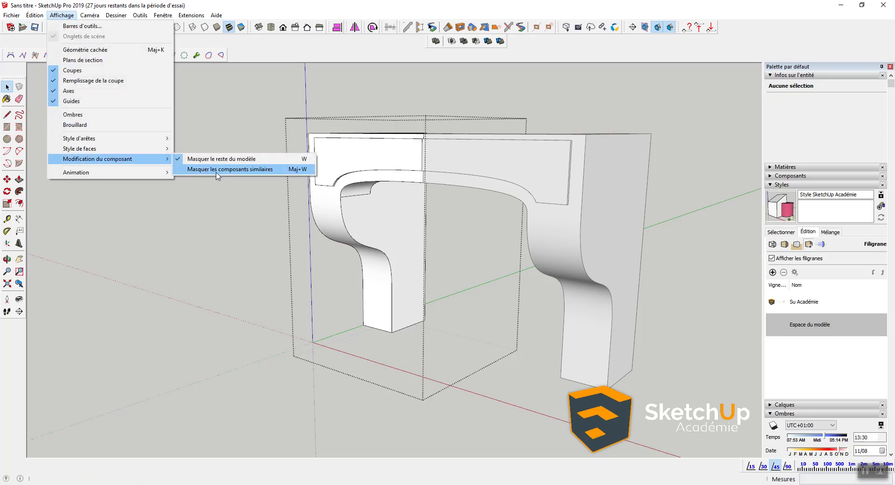
left_click(287, 170)
Step: Orbit around the corbel, then start a line at its corner and cancel it
middle_click_drag(432, 219, 423, 240)
scroll(426, 196, "up", 4)
middle_click_drag(407, 189, 451, 97)
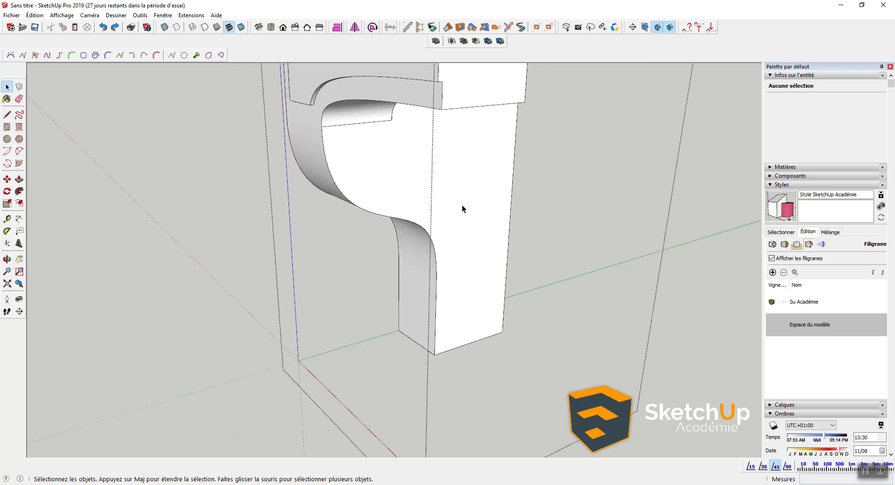
scroll(455, 279, "down", 3)
middle_click_drag(456, 289, 458, 263)
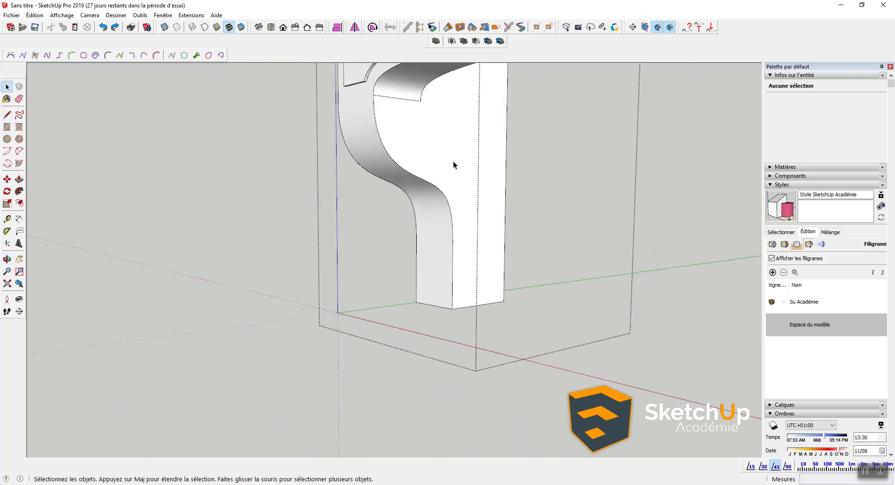
middle_click_drag(453, 164, 426, 232, "shift")
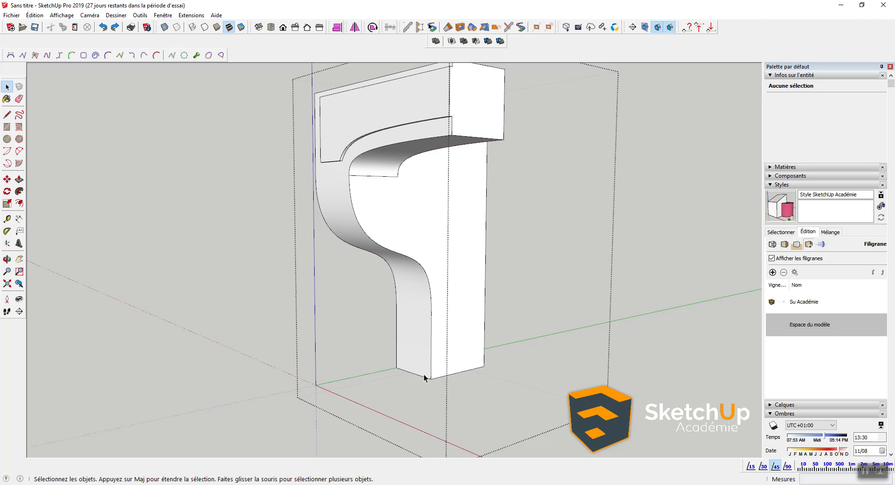
scroll(455, 127, "up", 3)
scroll(453, 138, "up", 1)
middle_click_drag(452, 136, 520, 196)
scroll(535, 208, "up", 4)
scroll(535, 207, "down", 2)
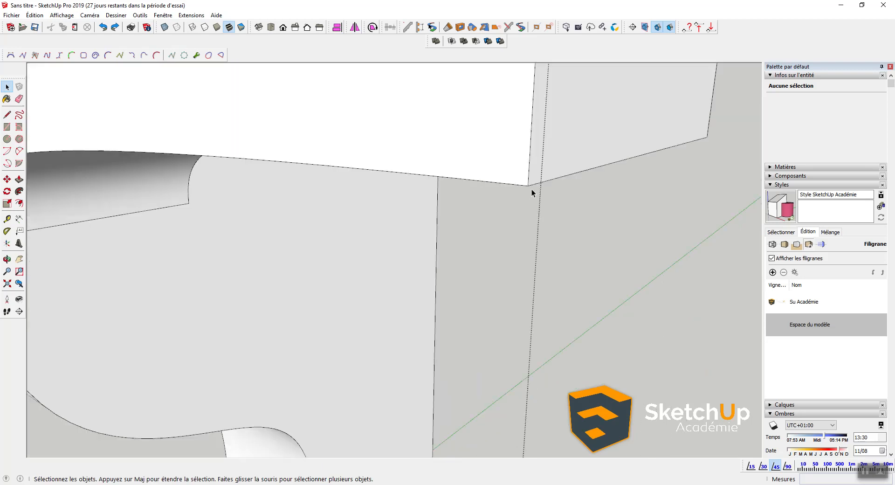
scroll(532, 189, "down", 3)
key("l")
left_click(530, 187)
key("space")
scroll(580, 178, "down", 2)
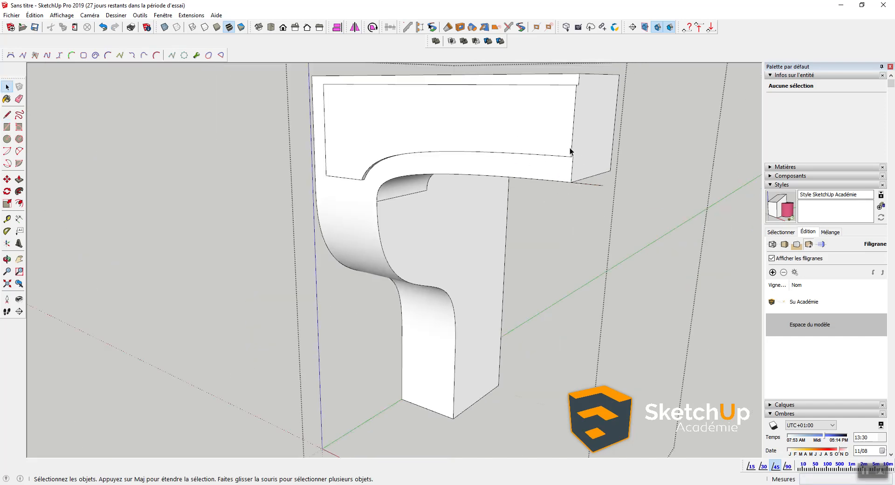
Step: From beneath the corbel, set a small square's first corner at the base corner
middle_click_drag(456, 359, 418, 135)
scroll(453, 267, "up", 3)
middle_click_drag(450, 265, 426, 195)
scroll(426, 195, "up", 1)
key("r")
left_click(420, 205)
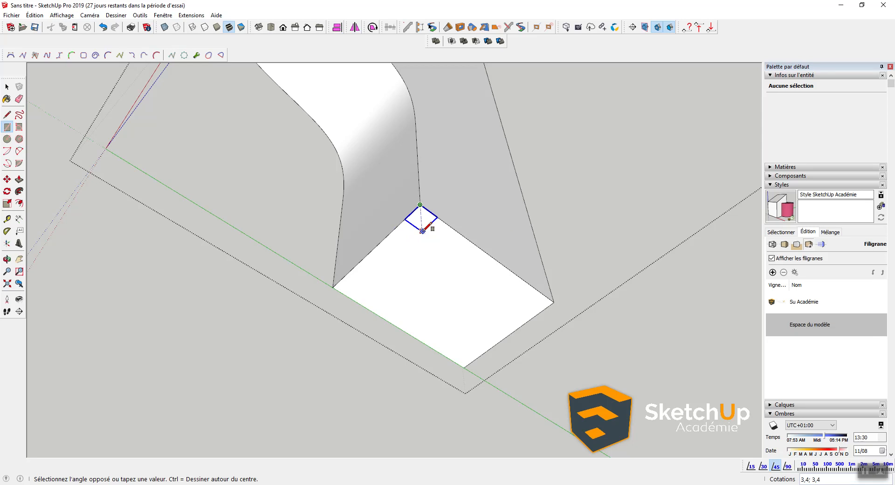
Step: Complete the 3,4 by 3,4 square at the corbel's base corner
left_click(422, 231)
scroll(417, 226, "up", 3)
key("space")
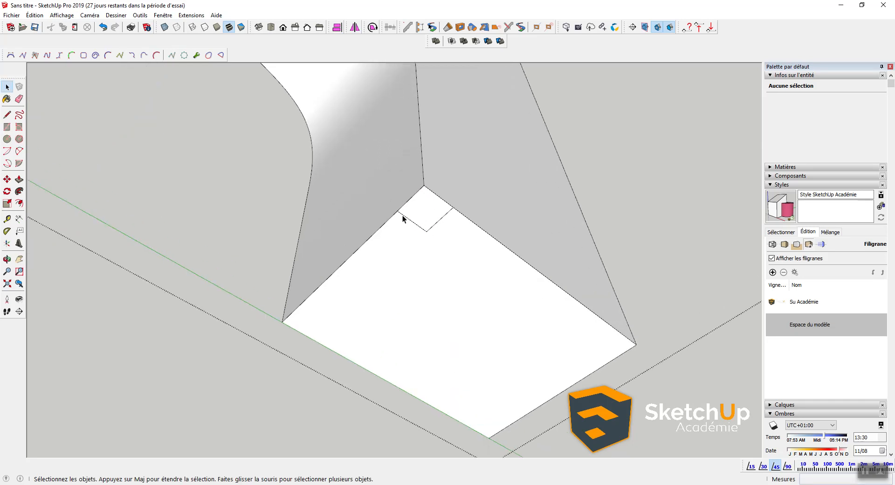
scroll(402, 214, "up", 3)
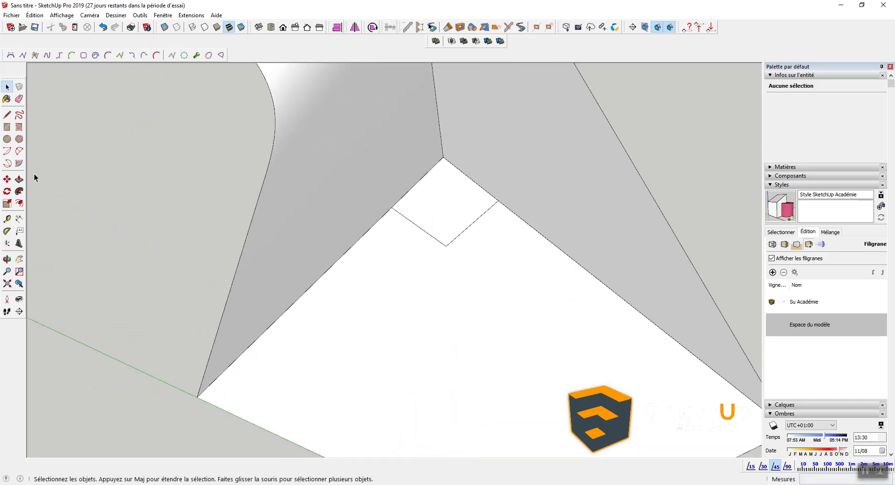
Step: Draw a quarter-circle arc inside the square and erase its two radius lines
left_click(7, 151)
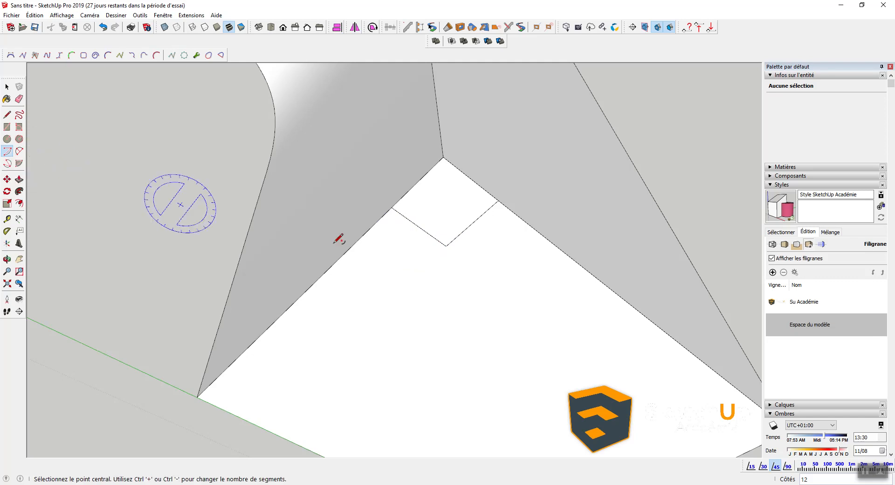
left_click(446, 245)
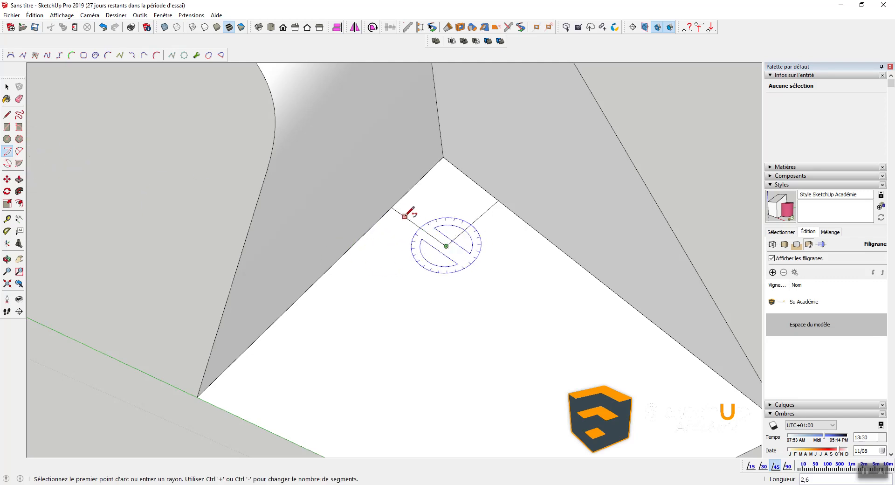
left_click(401, 214)
left_click(488, 208)
key("space")
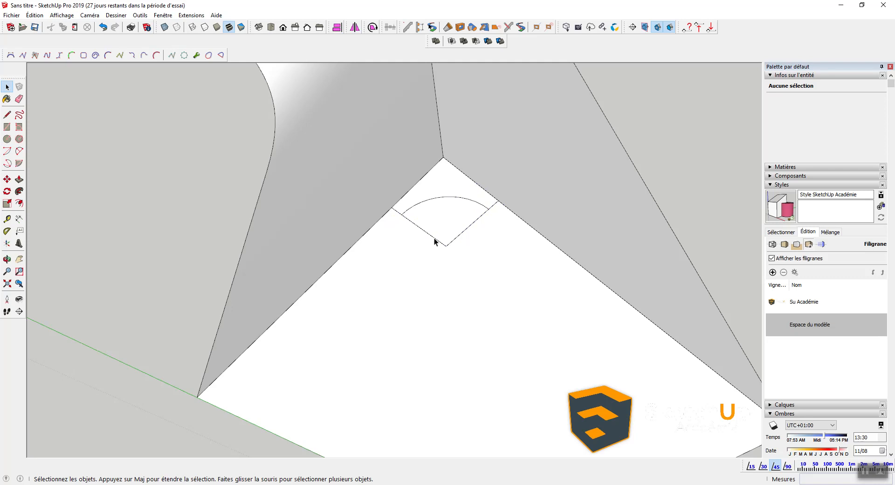
key("e")
left_click_drag(423, 223, 466, 223)
key("space")
Step: Select the corbel's curved front edge as the path, keeping faces out
scroll(455, 227, "down", 2)
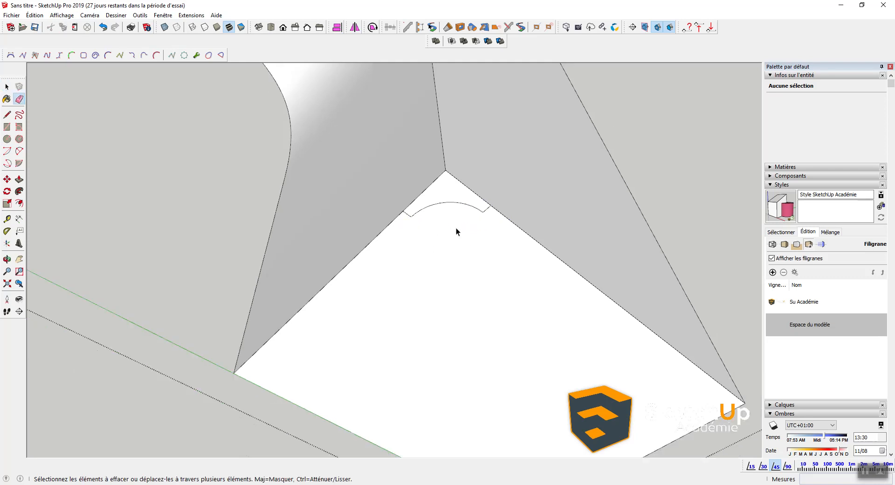
scroll(447, 194, "down", 1)
left_click(447, 179)
middle_click_drag(446, 179, 459, 240)
left_click(462, 233, "shift")
left_click(460, 220, "shift")
left_click(453, 215, "shift")
left_click(440, 203, "shift")
left_click(467, 192, "shift")
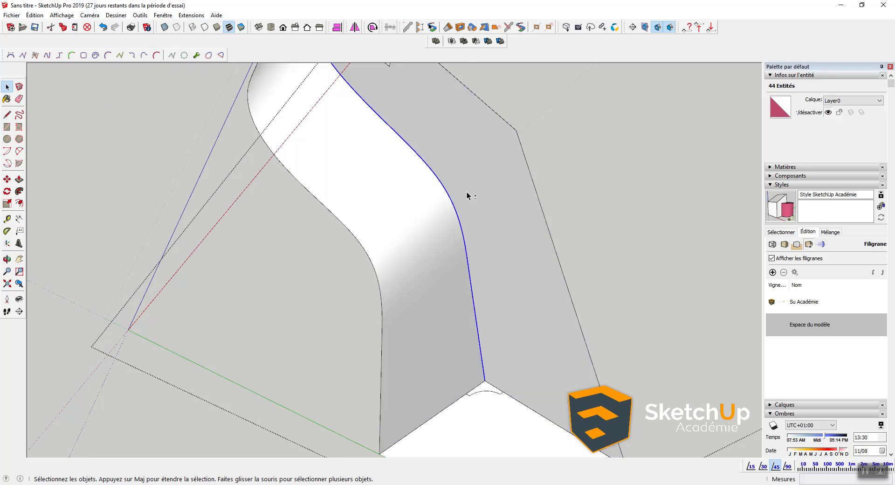
Step: Add another edge further along the curve to the sweep path
scroll(466, 192, "down", 3)
scroll(364, 134, "up", 2)
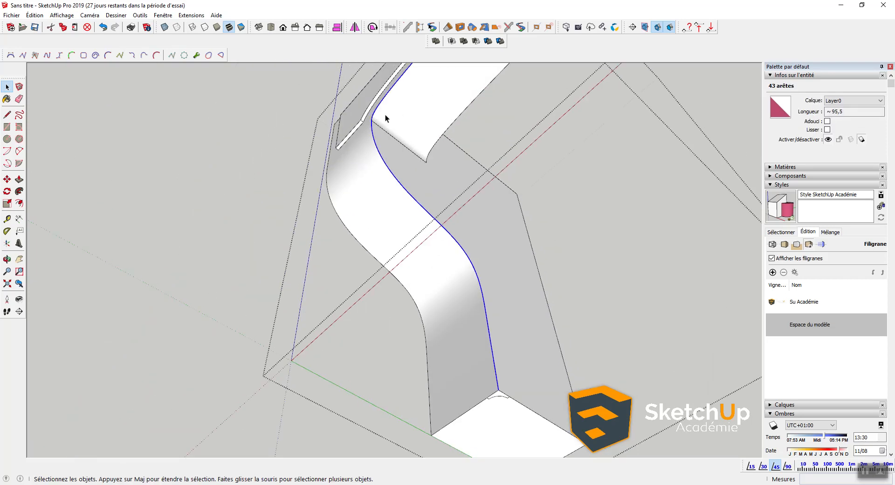
scroll(396, 100, "down", 2)
middle_click_drag(447, 106, 432, 258, "shift")
left_click(457, 146, "shift")
middle_click_drag(456, 173, 457, 68, "shift")
scroll(443, 331, "up", 5)
Step: Sweep the quarter-round profile along the selected edges with Follow Me and inspect it
left_click(19, 191)
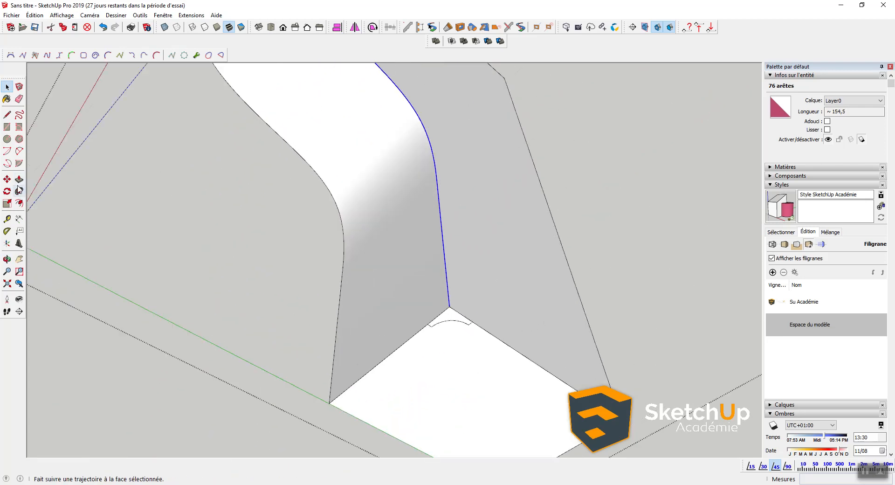
left_click(447, 317)
middle_click_drag(426, 230, 453, 357)
scroll(453, 358, "down", 2)
mouse_move(430, 129)
middle_mouse_down()
mouse_move(385, 158)
mouse_move(434, 145)
middle_mouse_up()
scroll(262, 201, "up", 5)
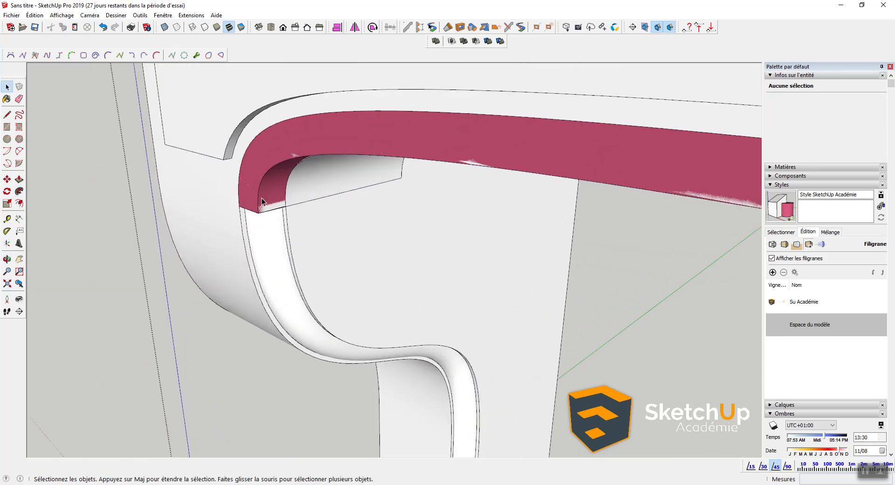
Step: Delete the molding's long pink face and select the lilac face beneath
scroll(245, 194, "up", 2)
middle_click_drag(255, 207, 348, 114)
middle_click_drag(263, 198, 369, 115)
middle_click_drag(371, 169, 357, 370, "shift")
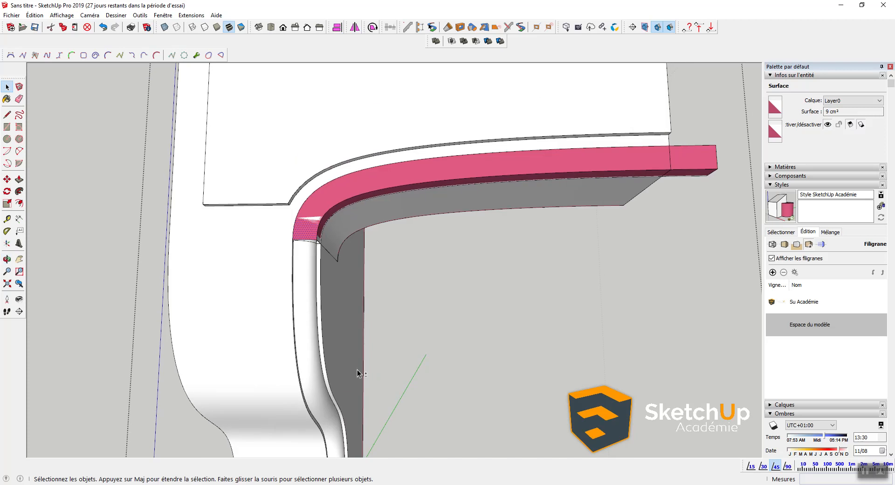
scroll(354, 220, "up", 2)
left_click(350, 171)
key("Delete")
middle_click_drag(380, 185, 129, 245)
left_click(344, 188)
middle_click_drag(344, 191, 430, 149)
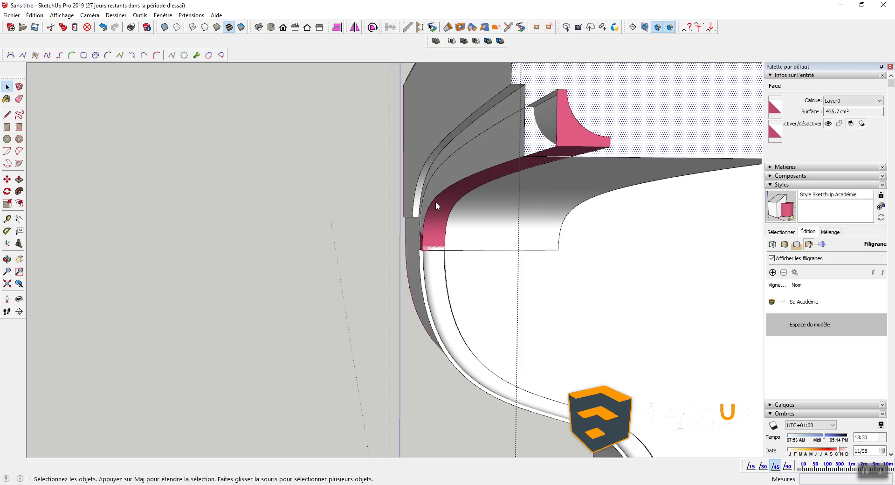
Step: Cancel the Save As dialog and undo the Follow Me molding sweep
key("ctrl+s")
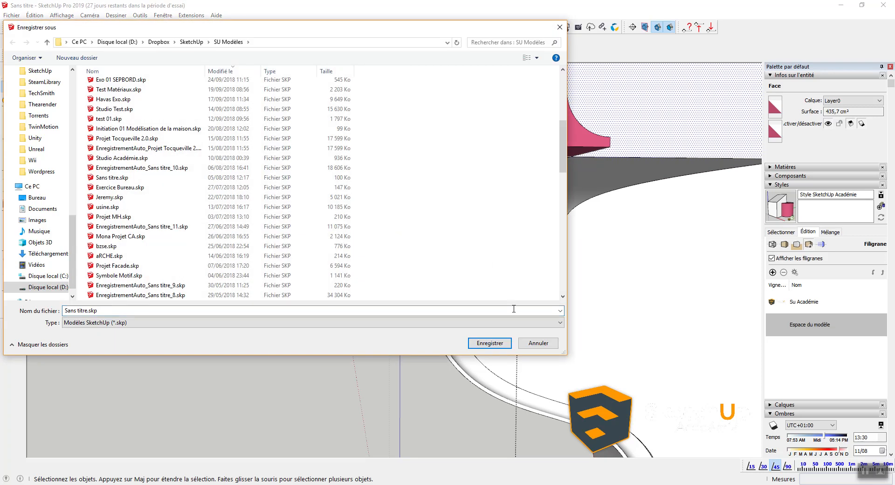
left_click(535, 341)
middle_click_drag(535, 341, 418, 242)
scroll(525, 275, "down", 4)
key("ctrl+z")
key("ctrl+z")
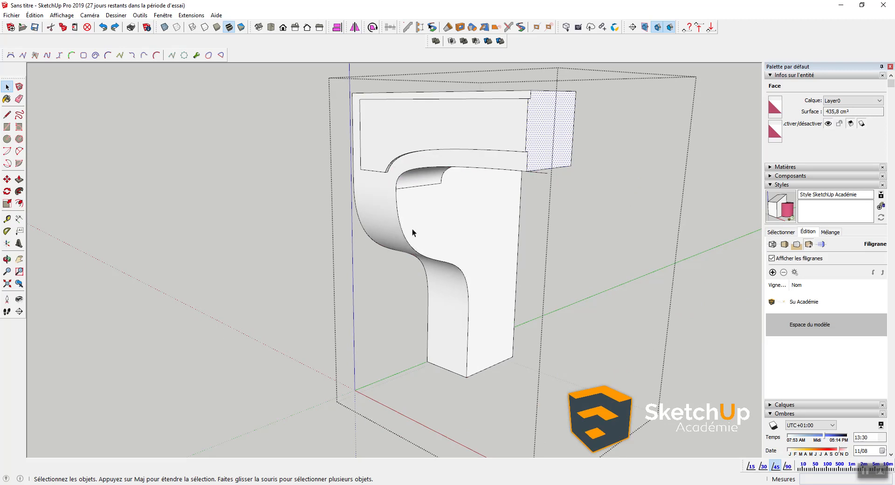
Step: Select the corbel's curved edges, excluding the curved surface
left_click(398, 224)
left_click(400, 222)
left_click(403, 174, "ctrl")
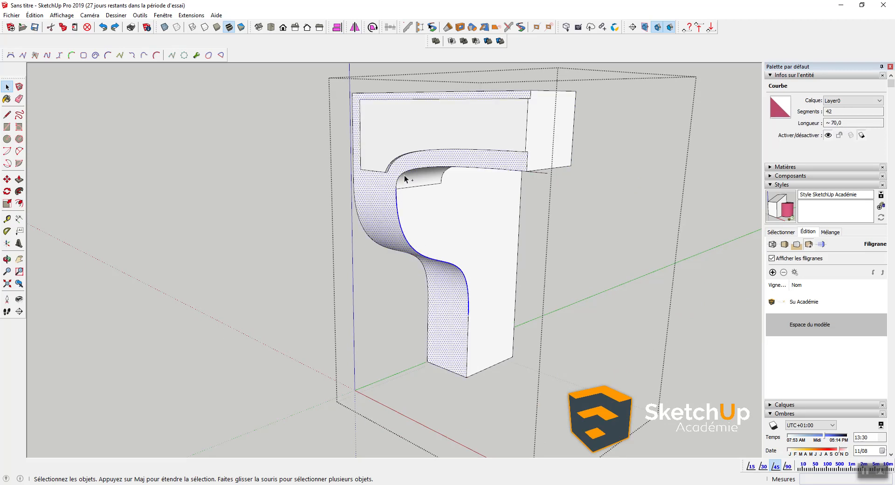
left_click(413, 172, "ctrl")
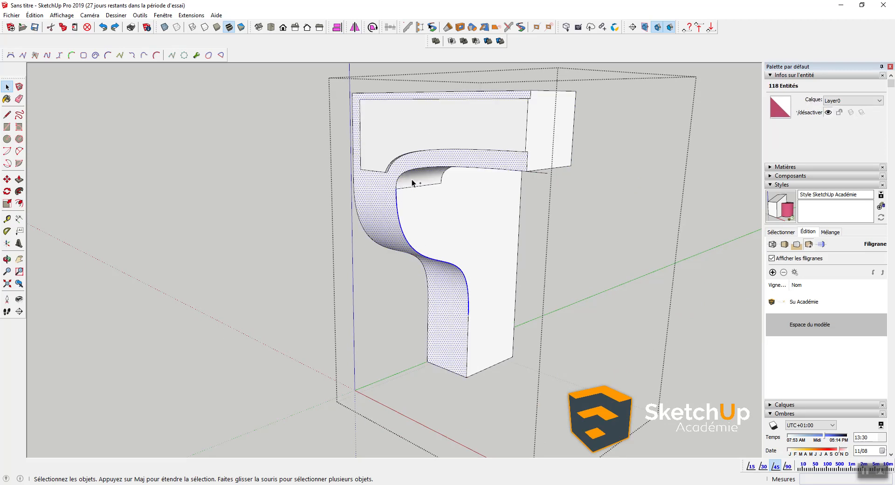
left_click(426, 161, "shift")
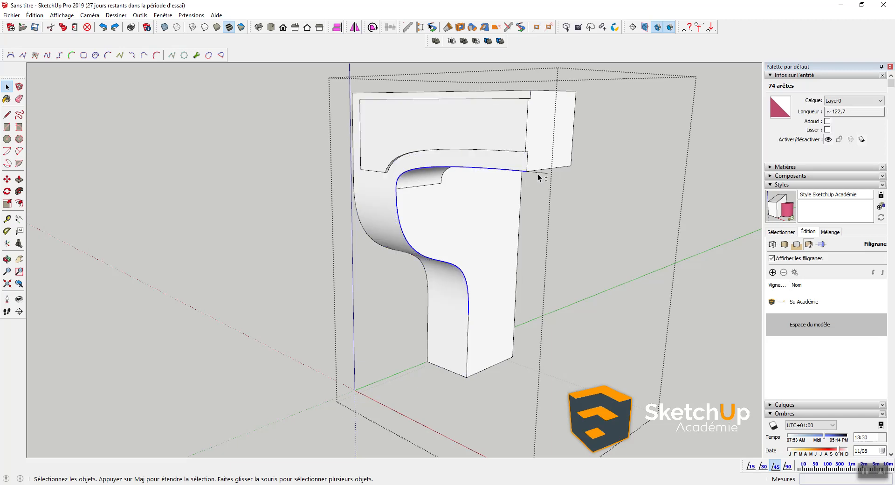
Step: Copy the small profile to the corbel's base corner using Move with Ctrl
middle_click_drag(465, 382, 452, 248)
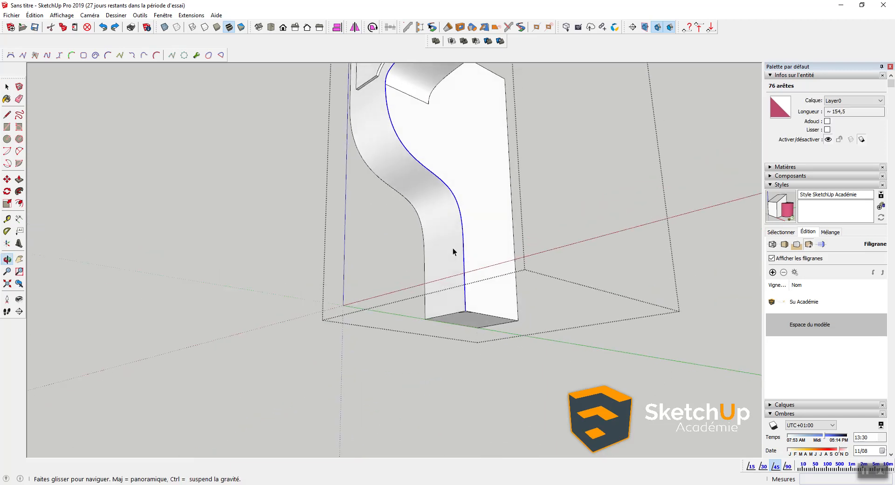
scroll(474, 314, "up", 3)
middle_click_drag(474, 314, 445, 229)
scroll(446, 244, "up", 3)
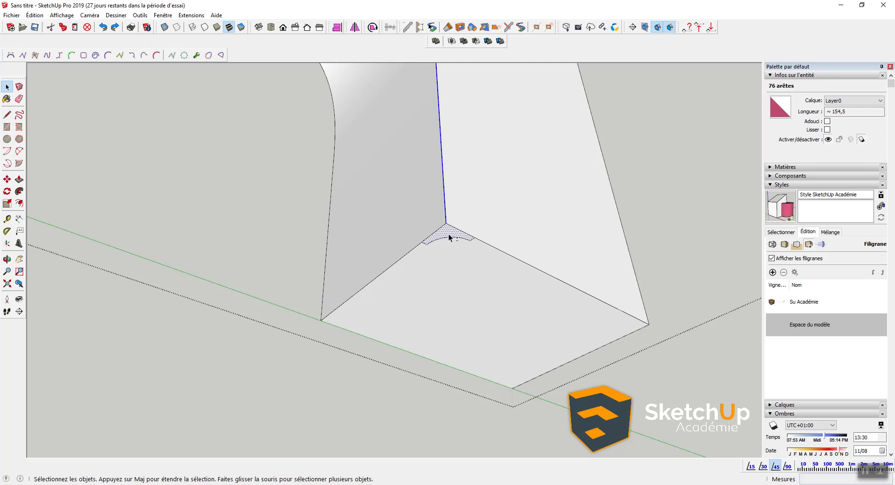
key("m")
left_click(446, 223)
scroll(445, 225, "down", 6)
key("ctrl")
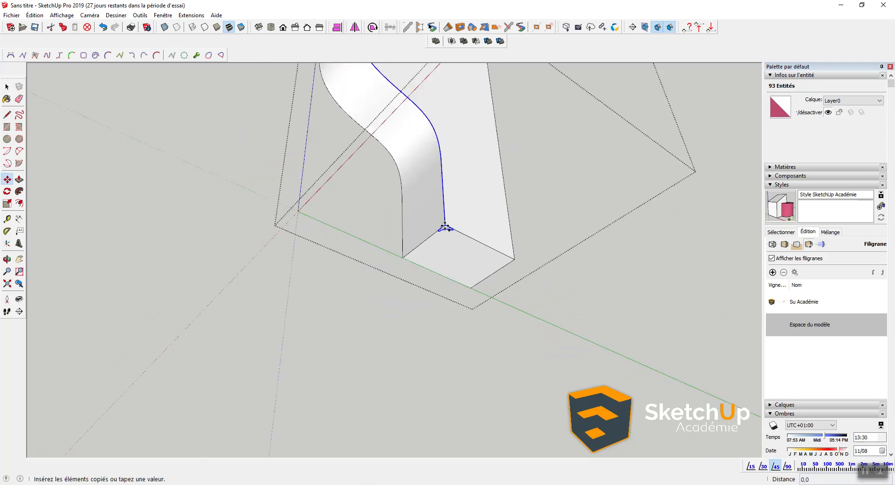
left_click(348, 175)
key("space")
scroll(442, 244, "up", 5)
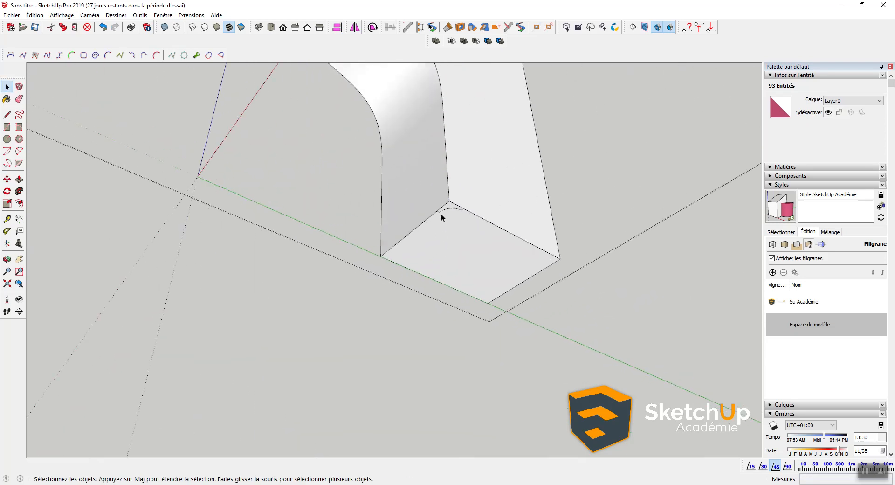
Step: Turn on X-ray view and erase the stray small arc at the base corner
key("x")
left_click(441, 211)
key("e")
scroll(442, 211, "up", 3)
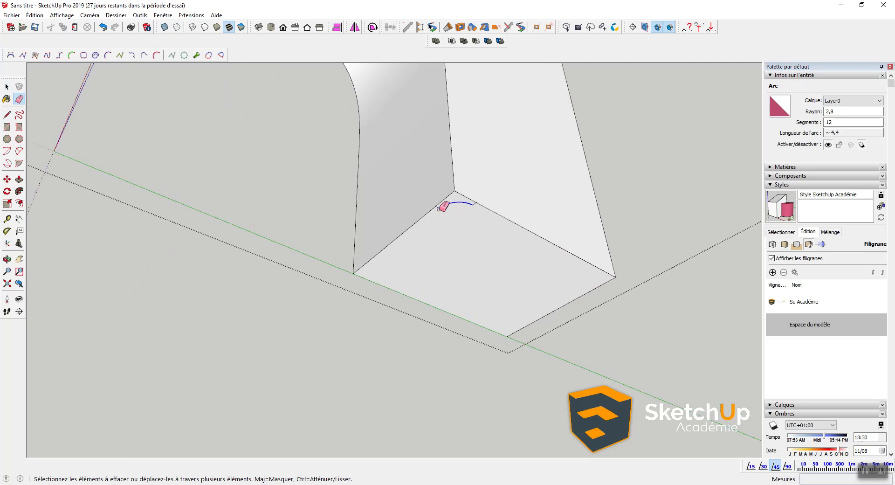
scroll(470, 228, "down", 4)
key("space")
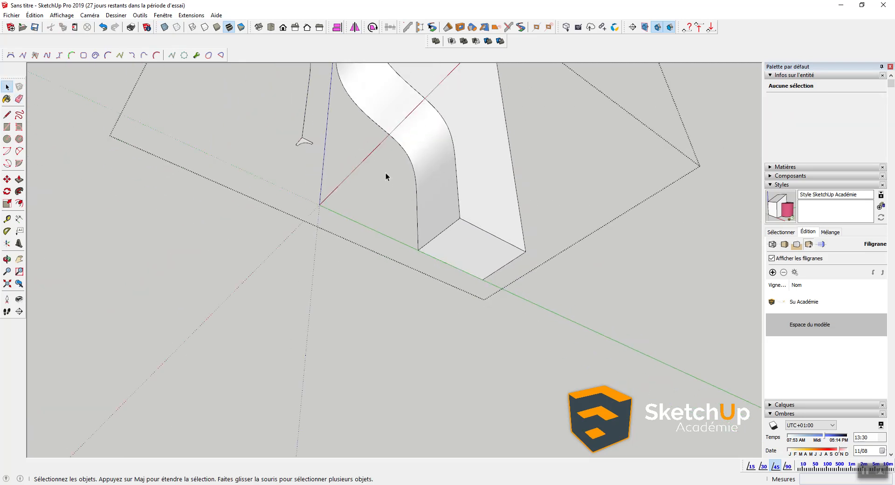
Step: Select the 76 path edges and Follow Me the profile along them into an S-shaped strip
middle_click_drag(345, 142, 349, 291, "shift")
left_click(316, 290)
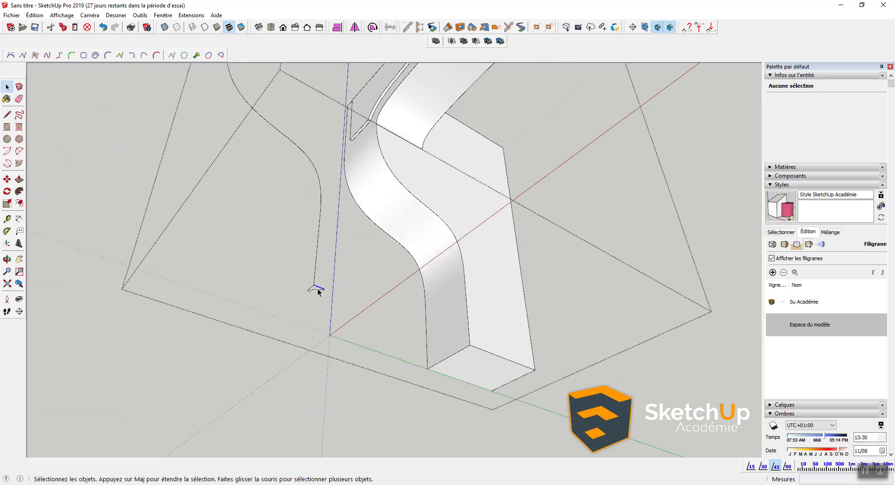
scroll(318, 290, "up", 2)
double_click(312, 289, "shift")
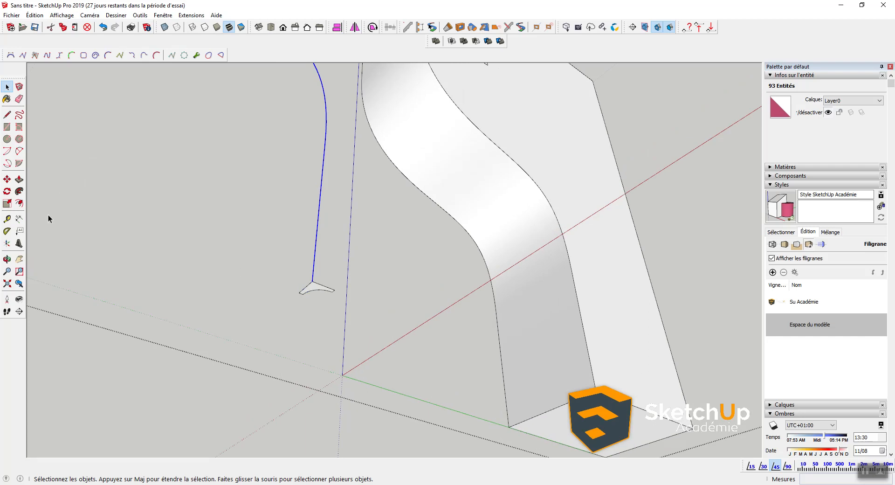
left_click(21, 193)
left_click(312, 286)
scroll(313, 290, "down", 2)
middle_click_drag(259, 132, 297, 362, "shift")
middle_click_drag(289, 261, 685, 345)
scroll(589, 304, "up", 4)
middle_click_drag(623, 275, 477, 295)
scroll(546, 317, "down", 3)
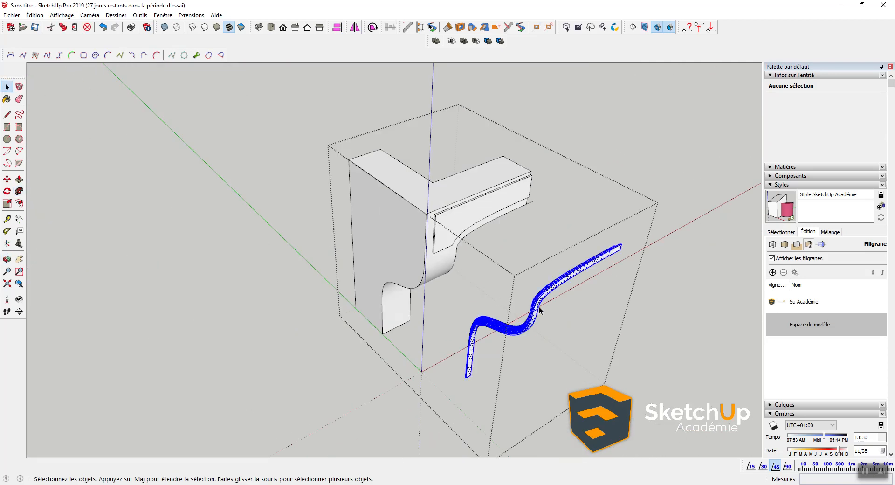
Step: Turn the whole swept moulding into a group via Créer un groupe
triple_click(538, 306)
scroll(539, 306, "up", 2)
right_click(536, 311)
left_click(568, 159)
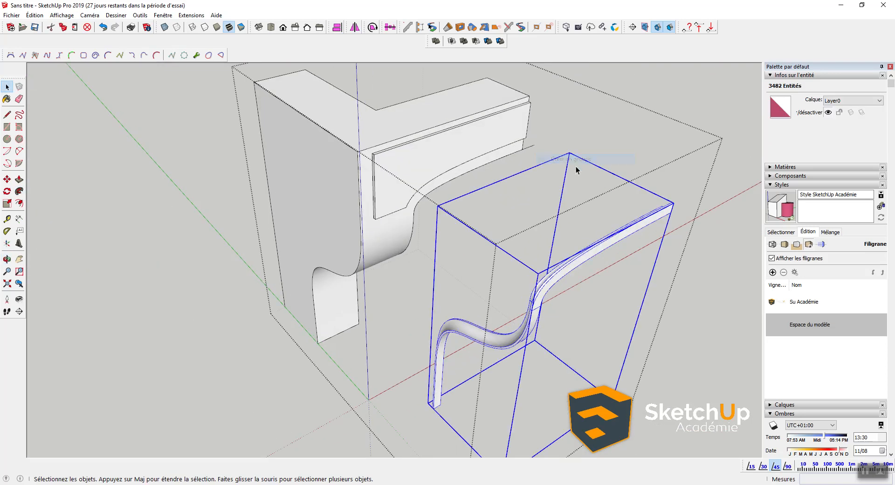
scroll(441, 422, "up", 3)
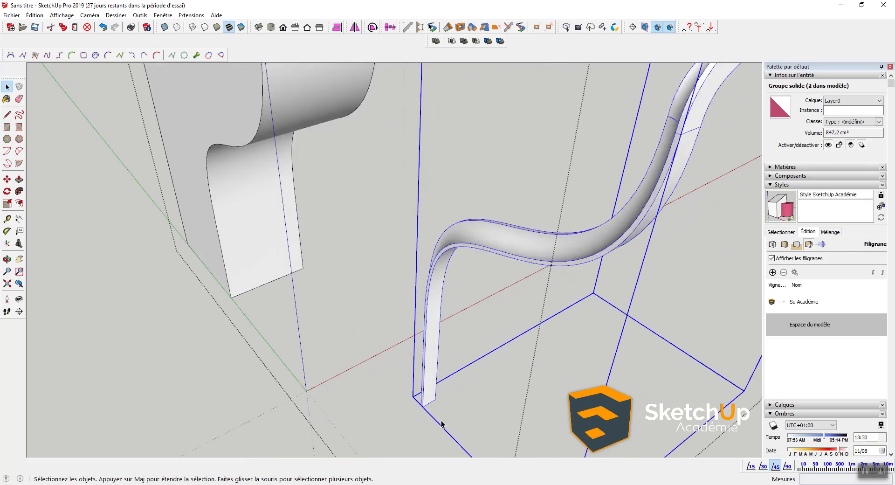
Step: Move the moulding group against the corbel's curved front edge
key("m")
scroll(432, 393, "down", 5)
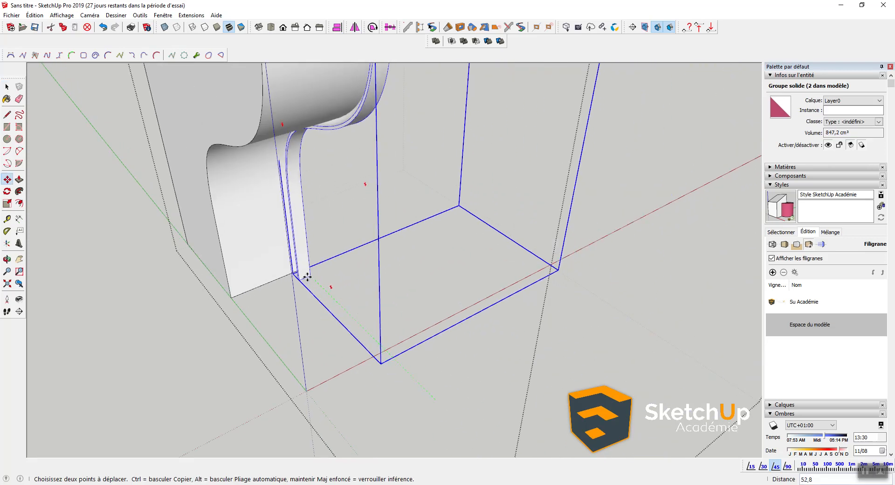
scroll(416, 240, "up", 6)
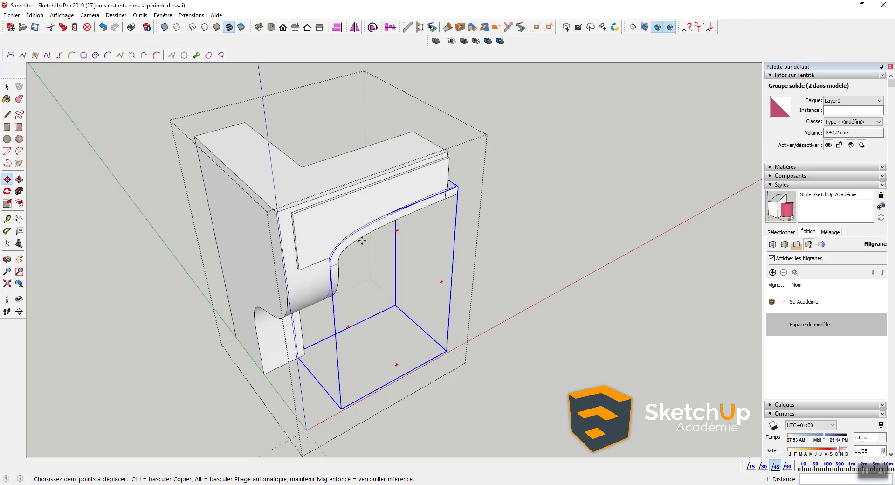
key("space")
middle_click_drag(506, 187, 83, 120)
Step: Enter the corbel group for editing and select one of its faces
middle_click_drag(38, 105, 19, 104)
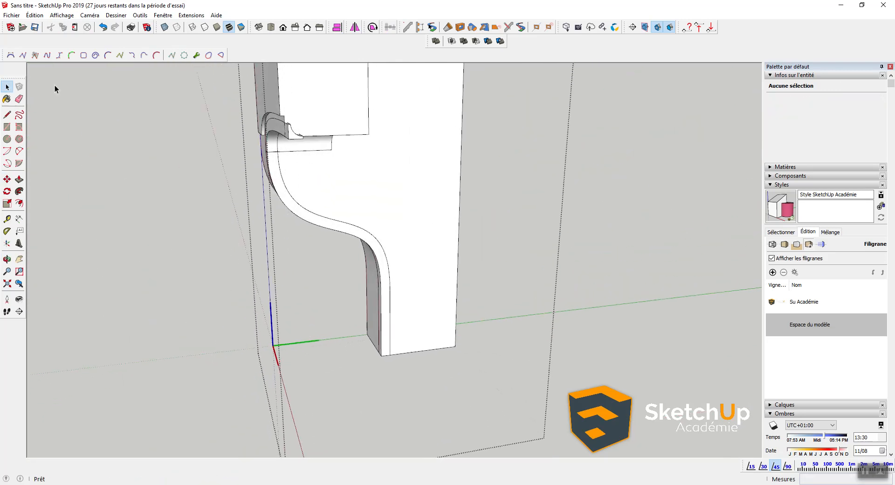
scroll(281, 129, "up", 6)
middle_click_drag(309, 128, 317, 167)
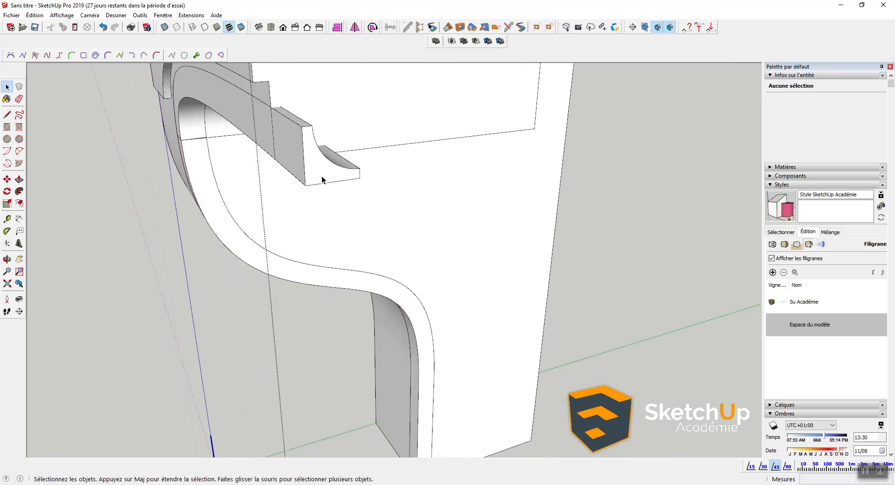
key("p")
key("space")
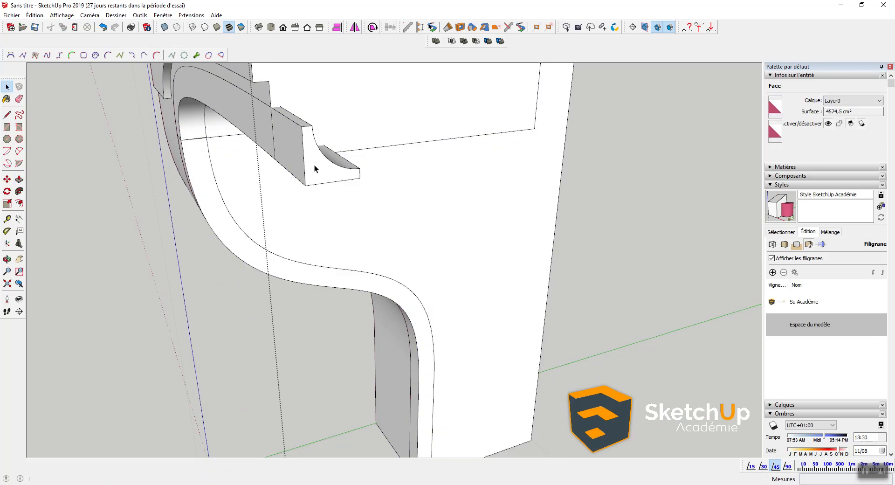
double_click(314, 164)
key("p")
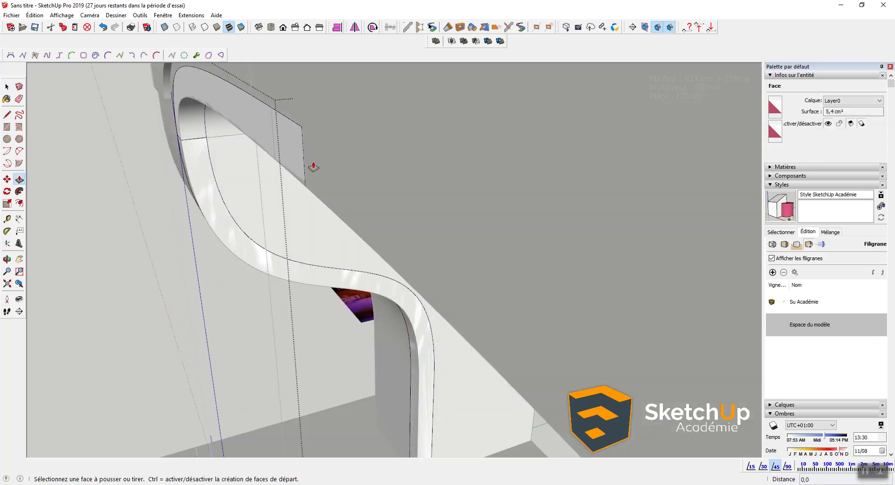
middle_click_drag(277, 152, 409, 119)
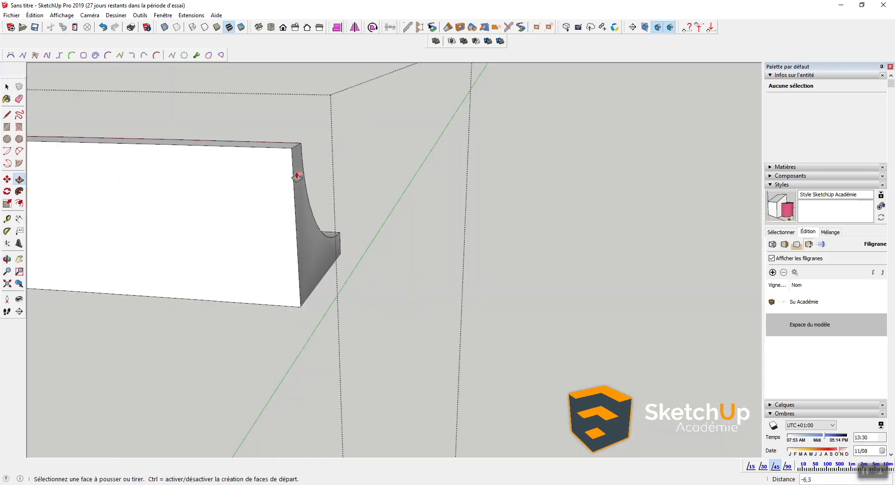
key("space")
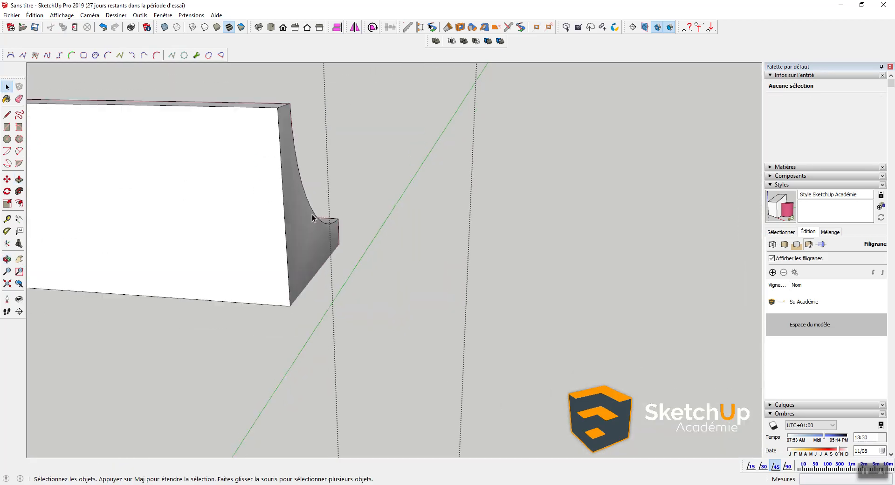
left_click(303, 242)
scroll(304, 242, "down", 2)
Step: Open Adoucir/lisser les arêtes for the whole corbel, undoing a trial 24,6° angle
triple_click(303, 242)
right_click(300, 236)
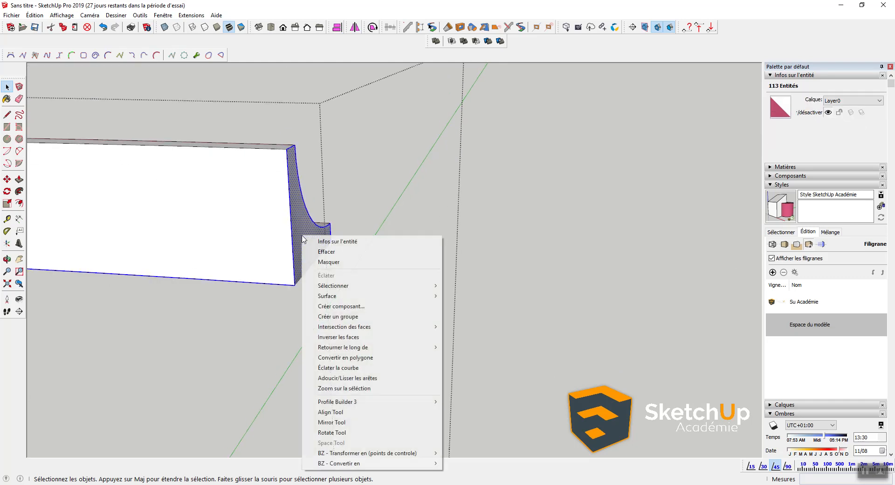
left_click(336, 376)
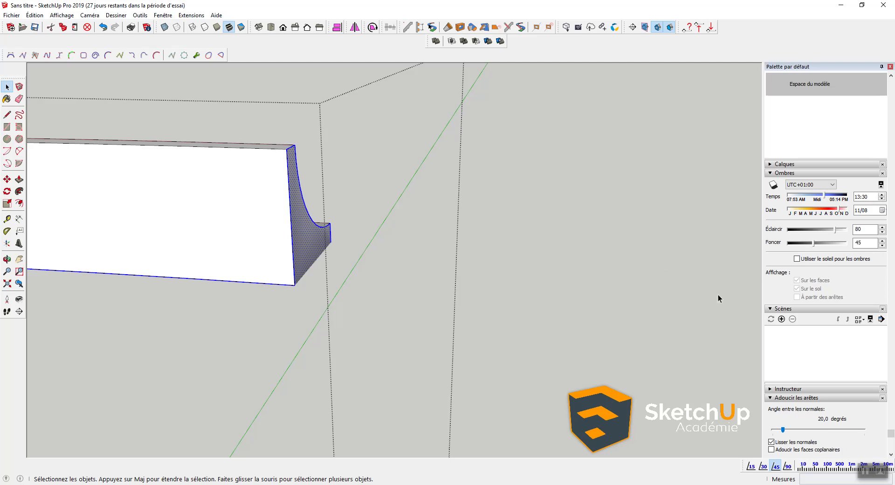
left_click_drag(783, 429, 785, 429)
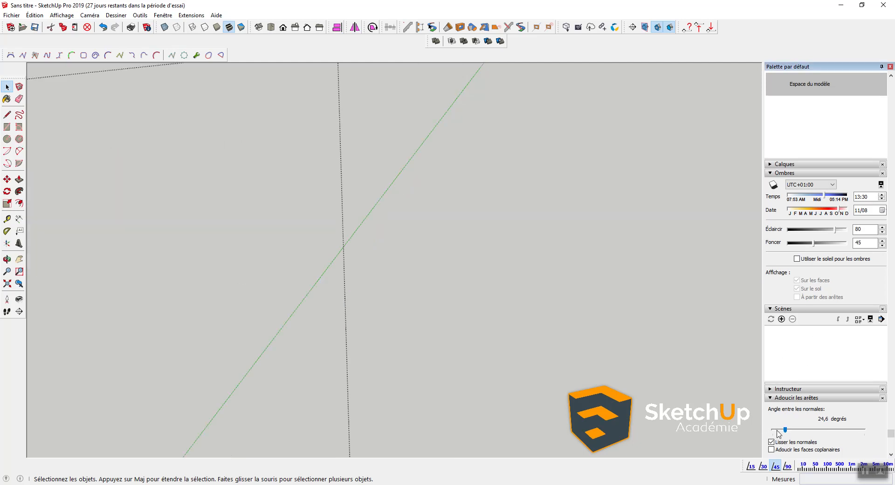
key("ctrl+z")
key("ctrl+z")
key("ctrl+z")
key("ctrl+z")
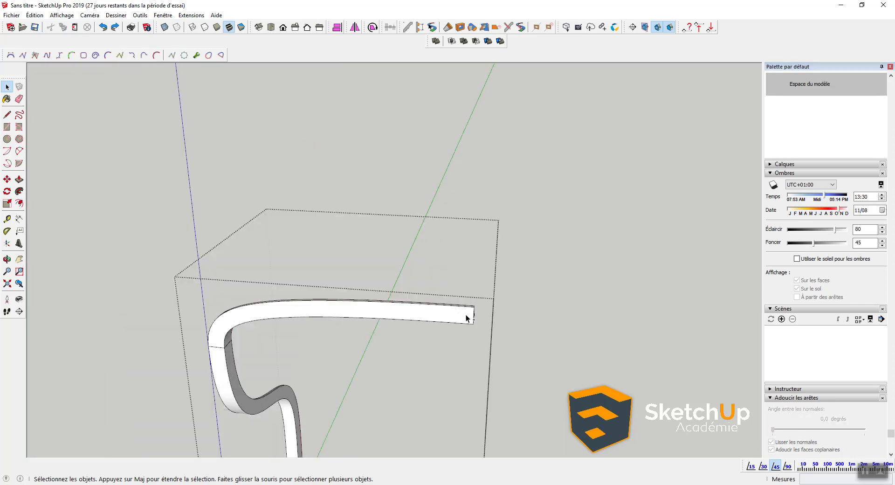
Step: Untick Adoucir les faces coplanaires for the curved corbel surface, then clear the selection
left_click(473, 318)
scroll(486, 327, "up", 5)
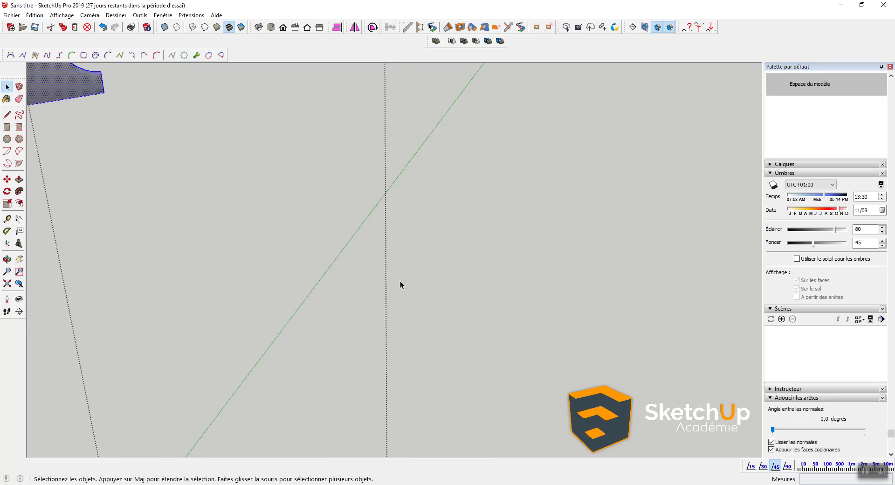
scroll(400, 281, "down", 2)
scroll(241, 186, "up", 1)
left_click(772, 449)
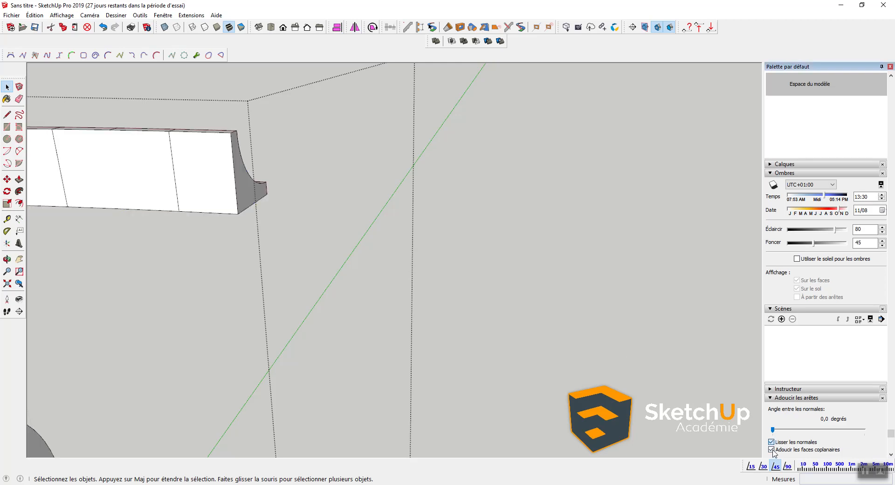
left_click(427, 263)
scroll(434, 256, "down", 6)
Step: Subtract the curved moulding solid from the corbel group, then select the enclosing box solid
scroll(251, 276, "up", 3)
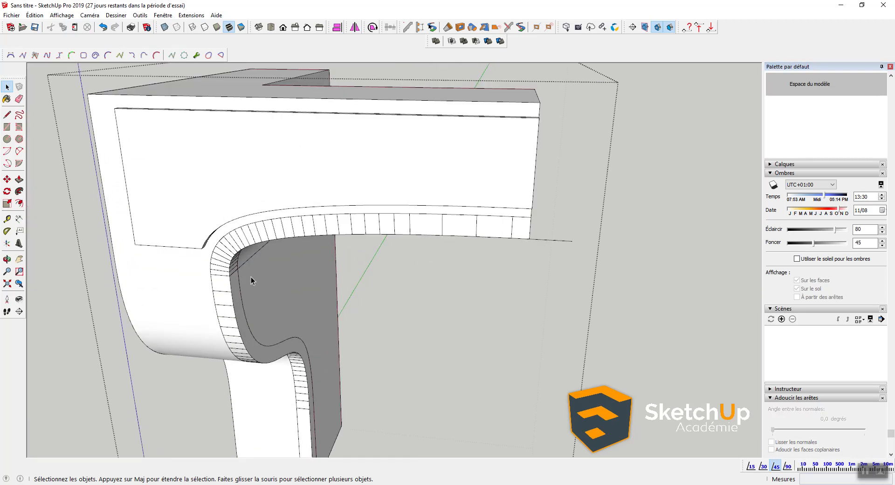
scroll(238, 294, "down", 1)
triple_click(228, 300)
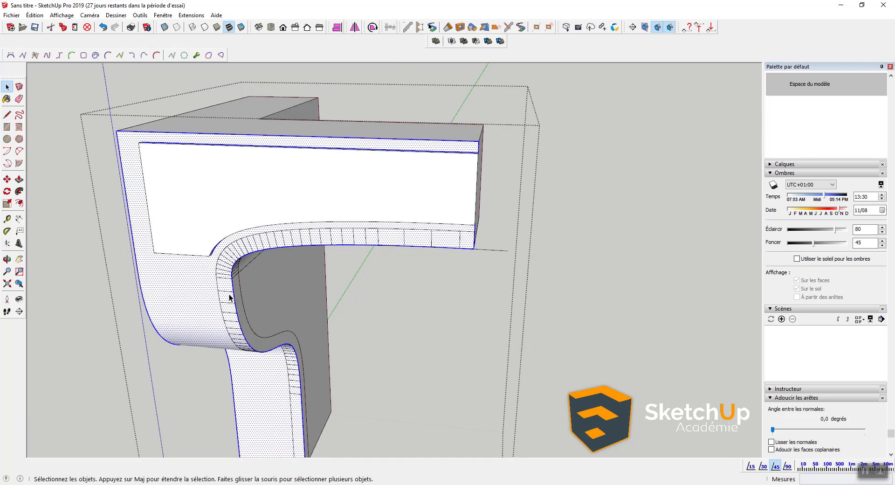
left_click(231, 294)
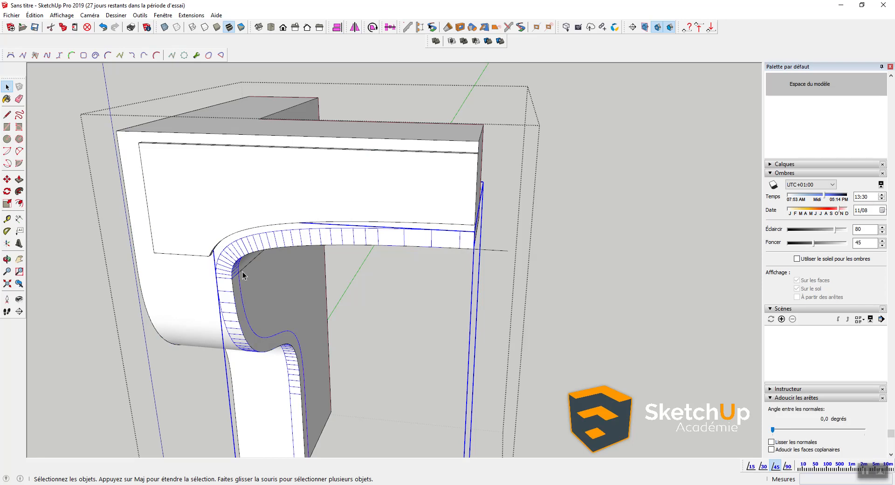
left_click(475, 41)
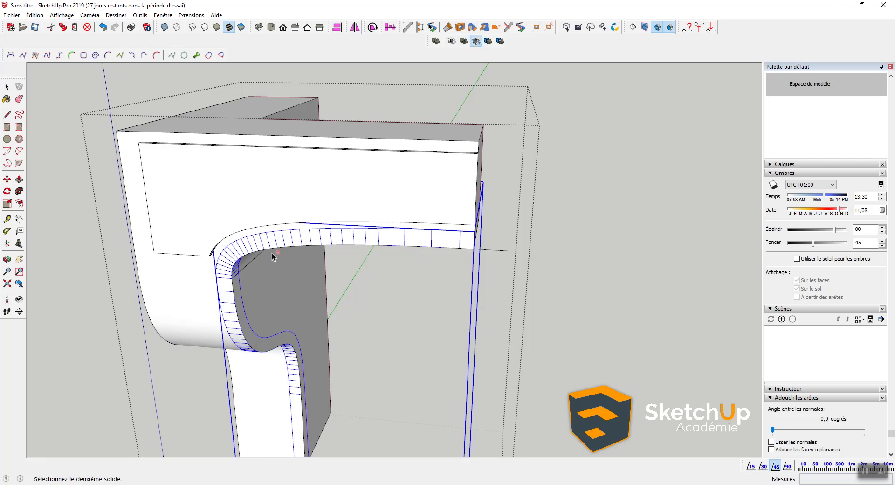
left_click(188, 298)
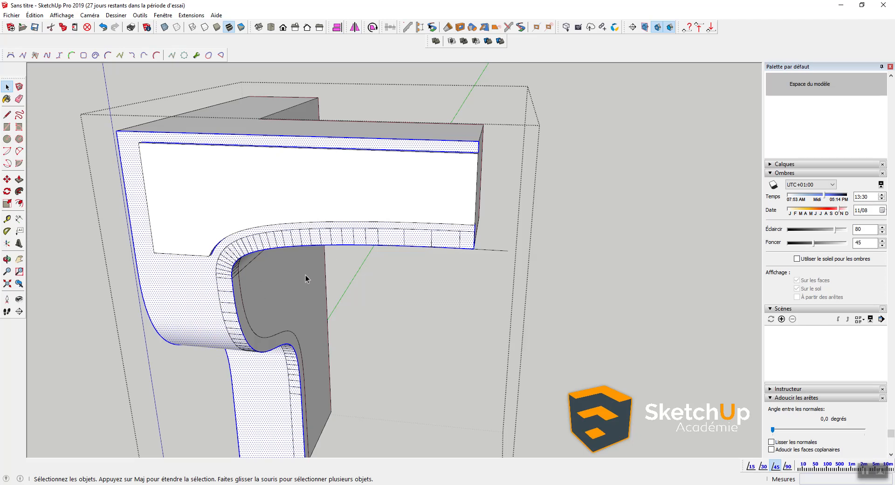
left_click(249, 325)
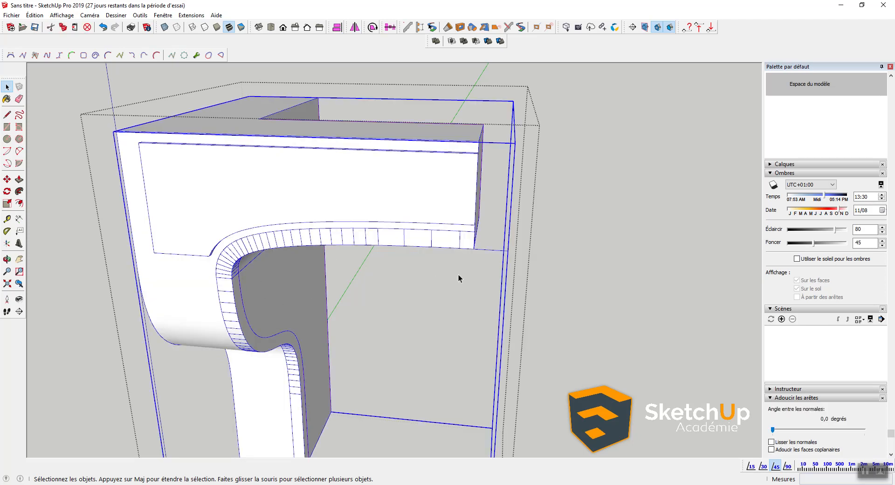
middle_click_drag(492, 245, 274, 258)
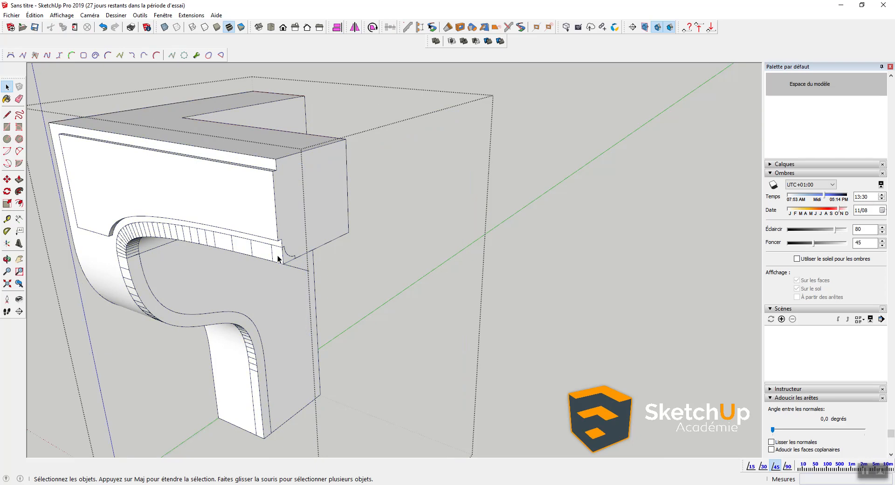
Step: Delete the enclosing box inside the group and check the corbel's edge and side face
triple_click(278, 256)
scroll(279, 256, "up", 2)
left_click(287, 259)
left_click(291, 256)
key("Delete")
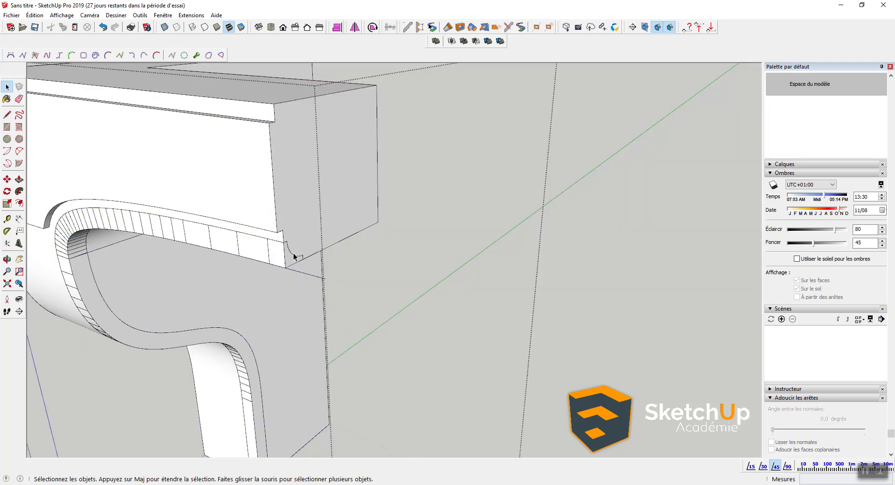
triple_click(294, 256)
left_click(294, 254)
left_click(284, 255)
left_click(290, 255)
left_click(338, 256)
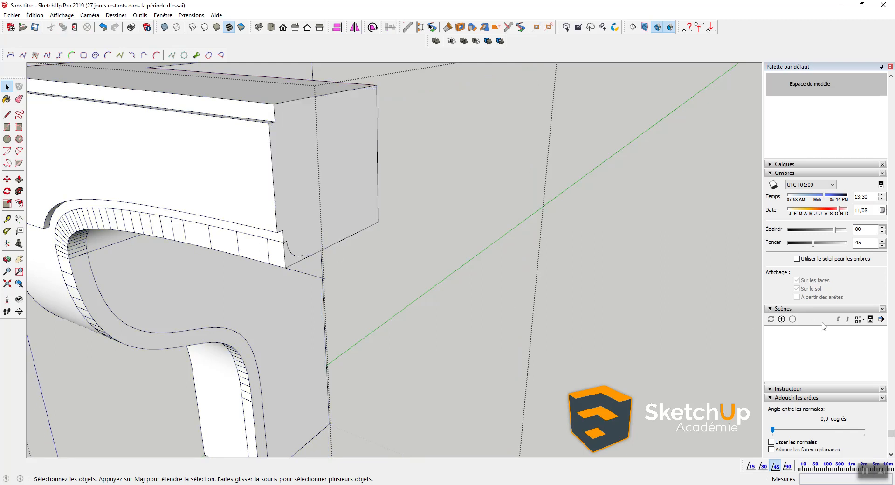
Step: Collapse the shadow, Styles, Scènes and Adoucir les arêtes panels in the tray
left_click(786, 173)
scroll(775, 90, "up", 3)
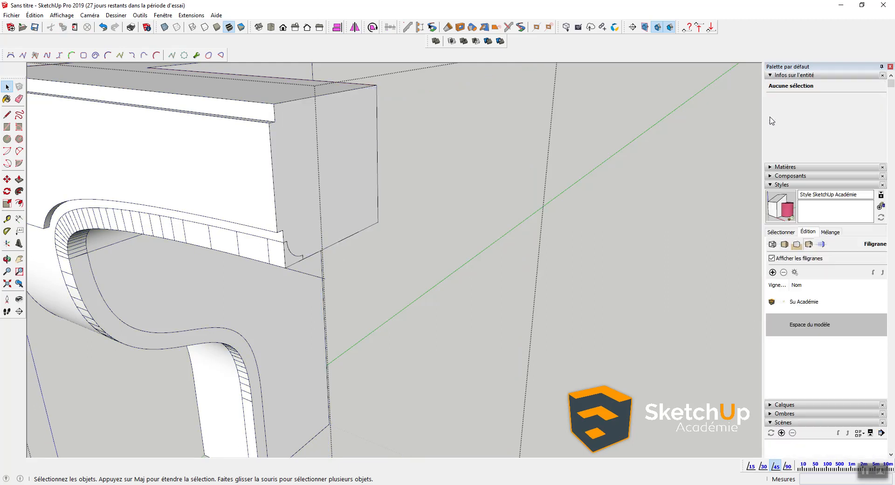
left_click(779, 186)
left_click(783, 212)
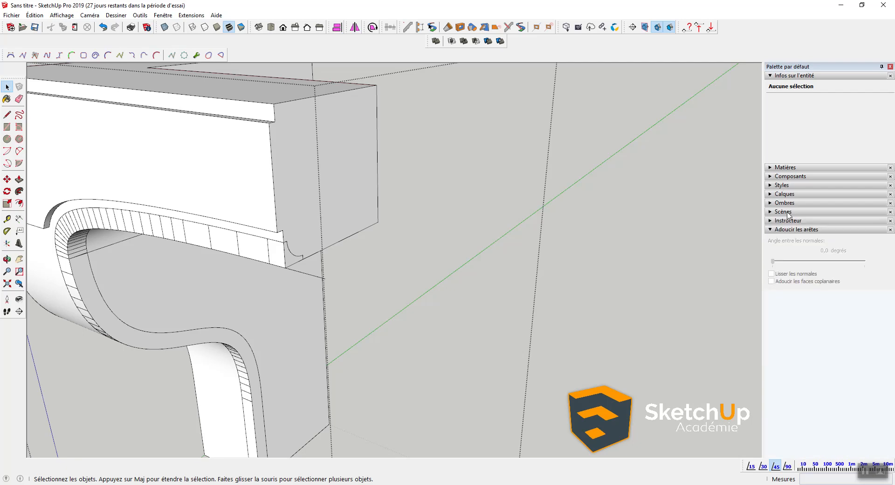
left_click(791, 229)
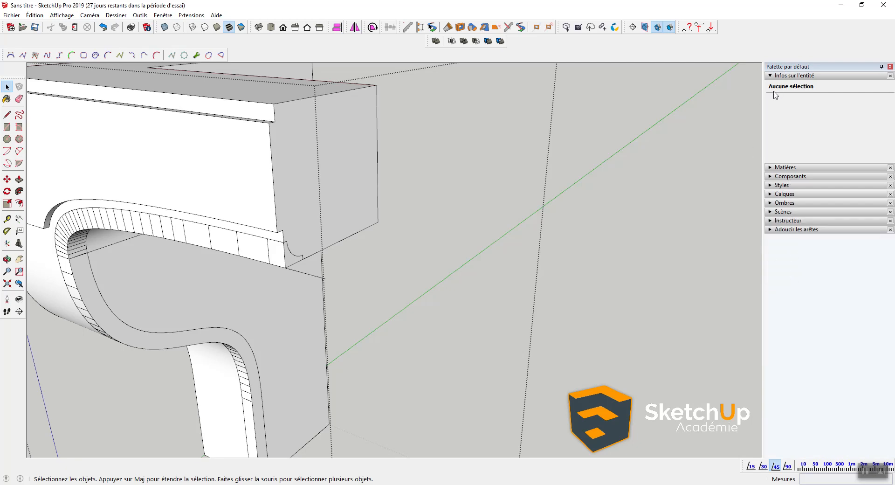
left_click(163, 15)
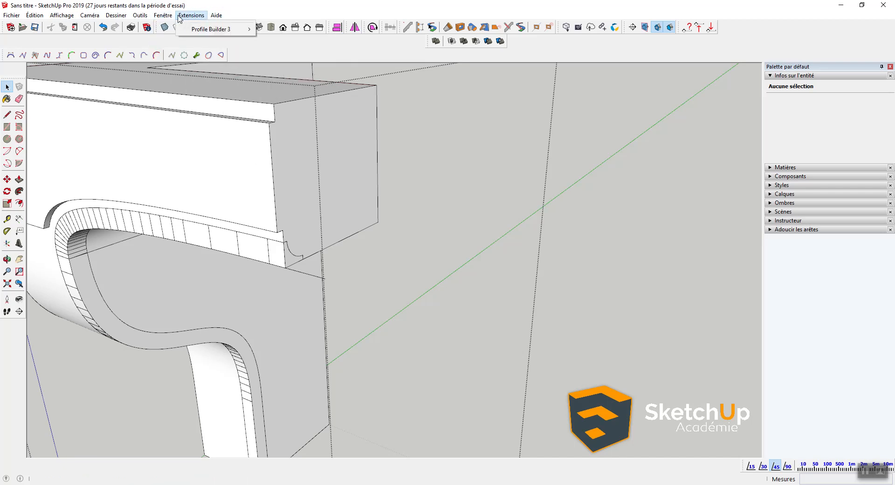
Step: Add the Structure panel and locate Grouper 8 nested inside the Union group
mouse_move(219, 26)
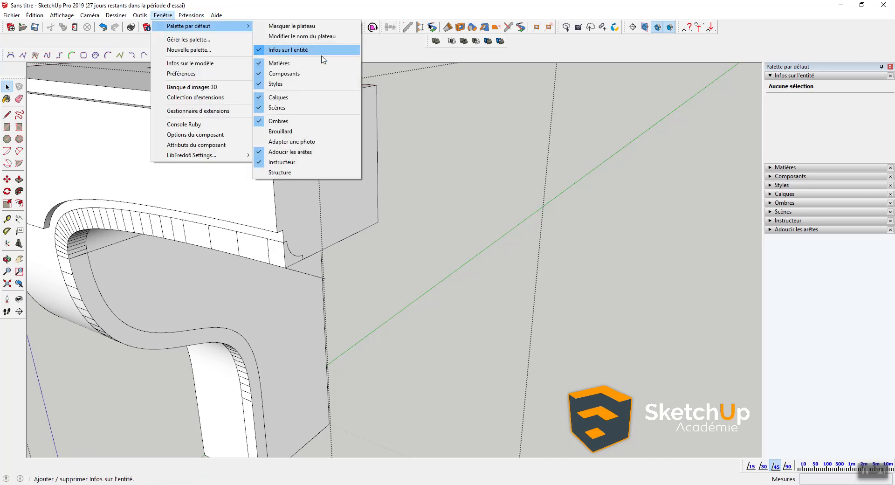
left_click(291, 172)
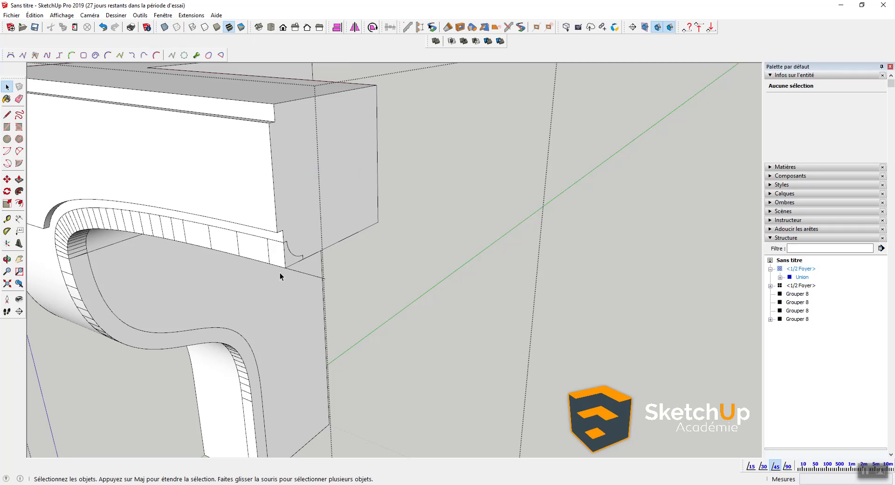
left_click(287, 256)
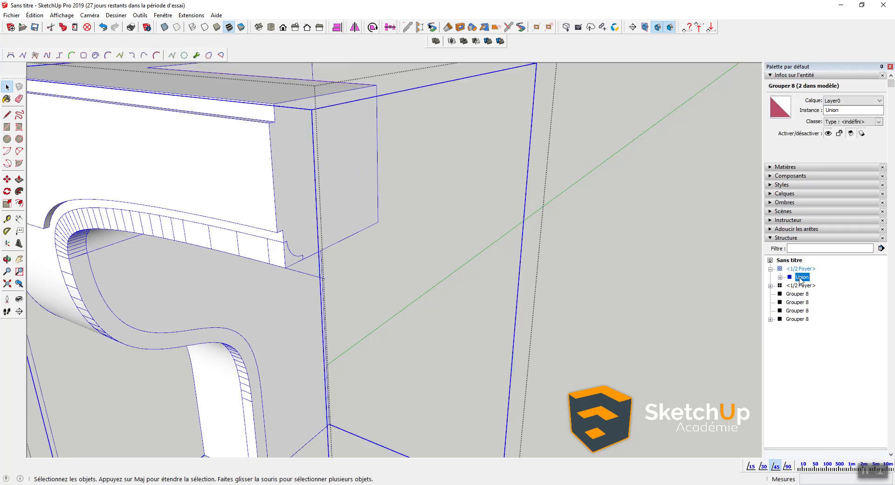
left_click(779, 277)
left_click(813, 285)
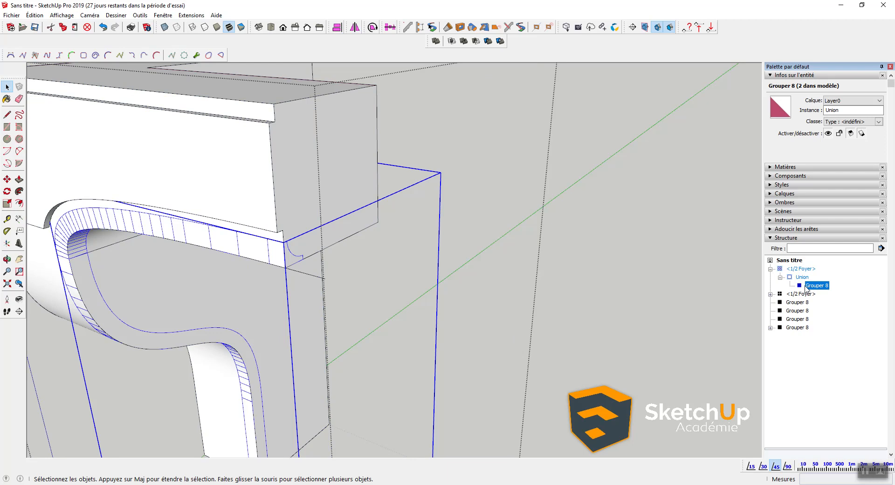
scroll(489, 276, "down", 10)
scroll(484, 236, "up", 3)
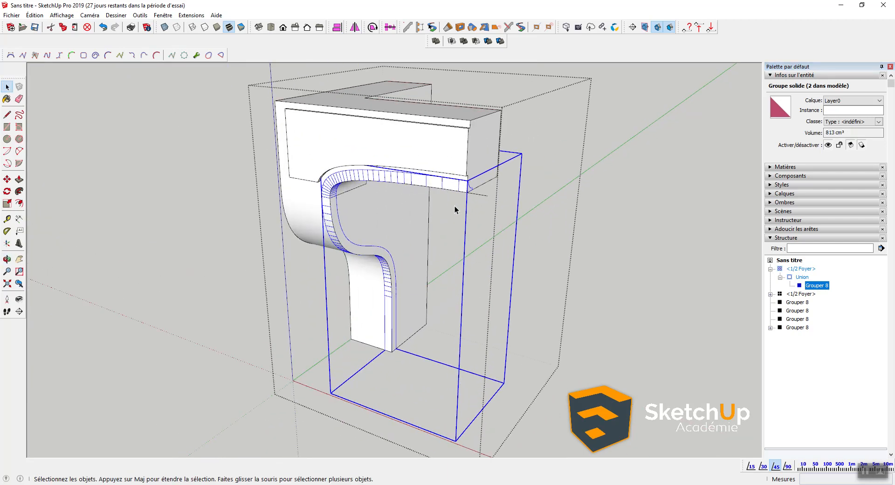
left_click(457, 217)
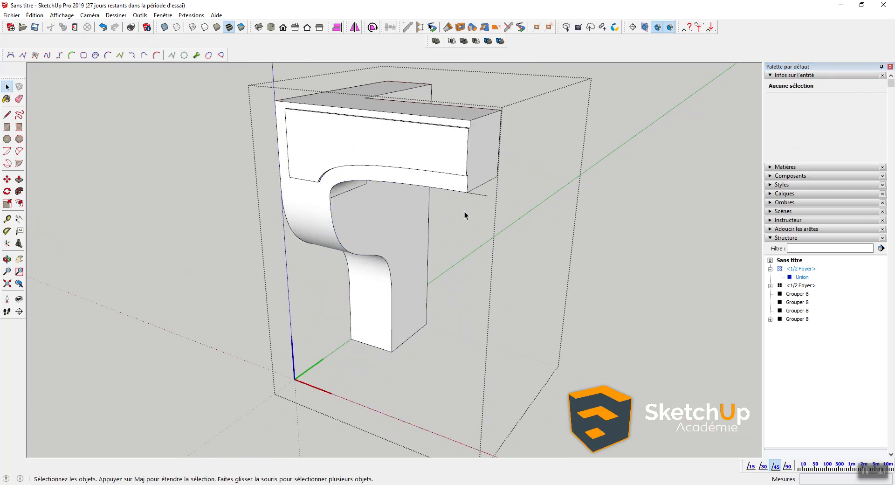
key("ctrl+z")
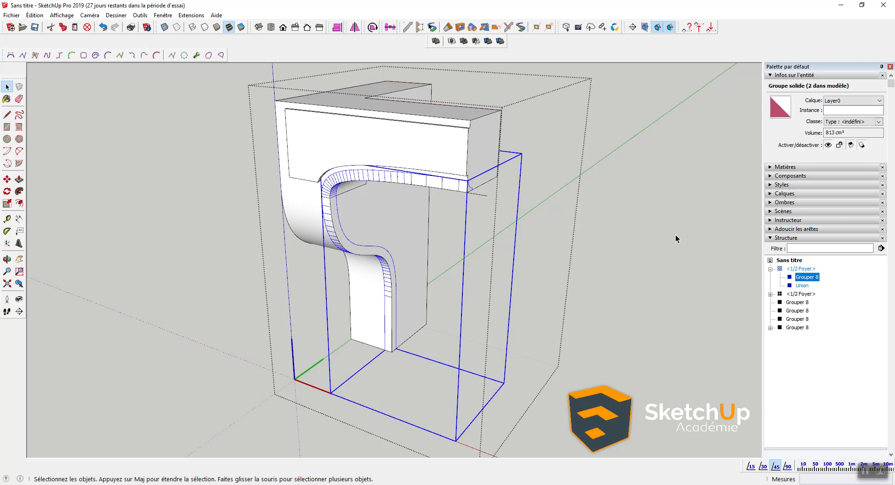
Step: Cancel a Subtract attempt and select Union and Grouper 8 in the Structure outline
left_click(475, 41)
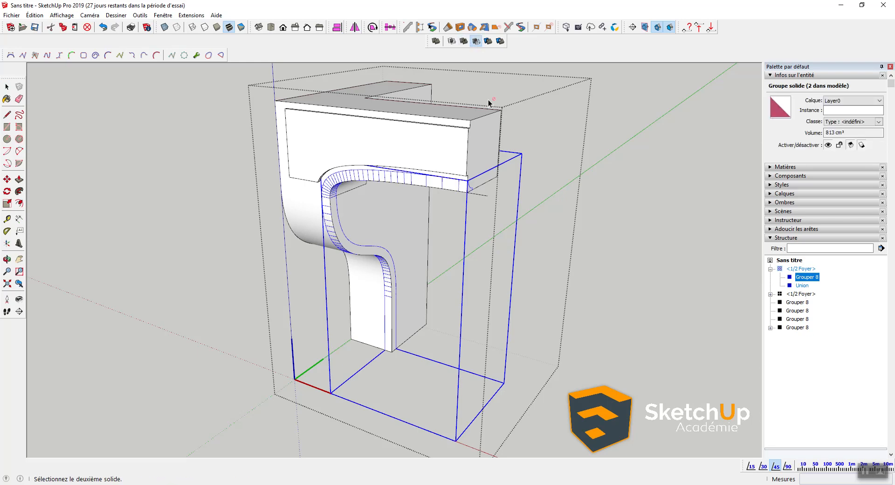
left_click(471, 152)
scroll(466, 168, "up", 2)
key("space")
left_click(457, 152)
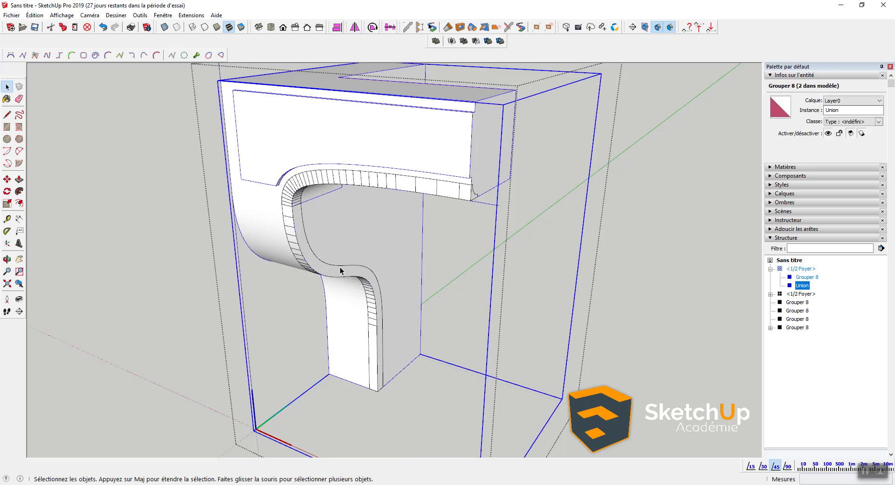
left_click(808, 278)
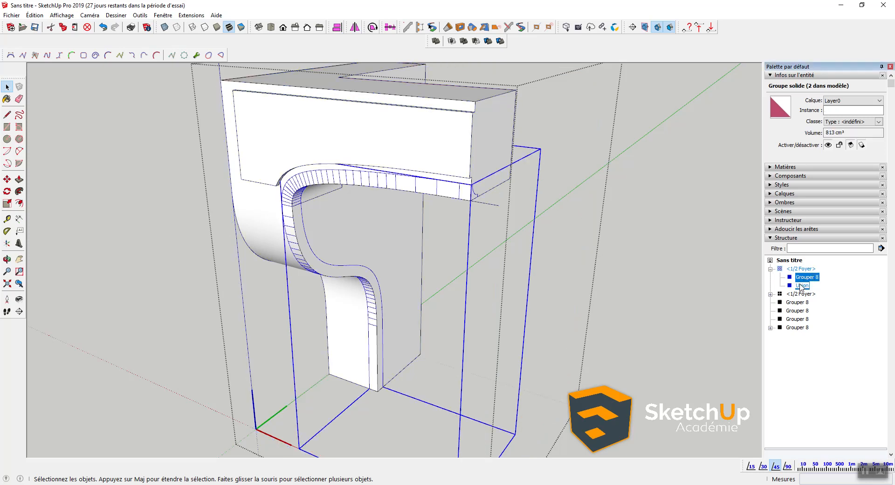
left_click(801, 284)
middle_click_drag(447, 133, 434, 186)
Step: Inside the Union group, erase the stray edge past its corner with the Eraser
double_click(465, 126)
scroll(456, 181, "up", 3)
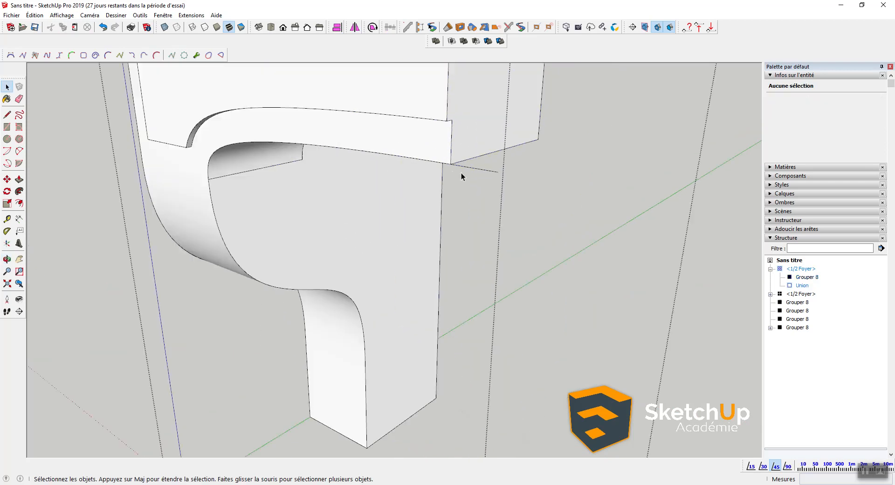
key("e")
left_click(464, 167)
key("space")
key("Escape")
left_click(471, 135)
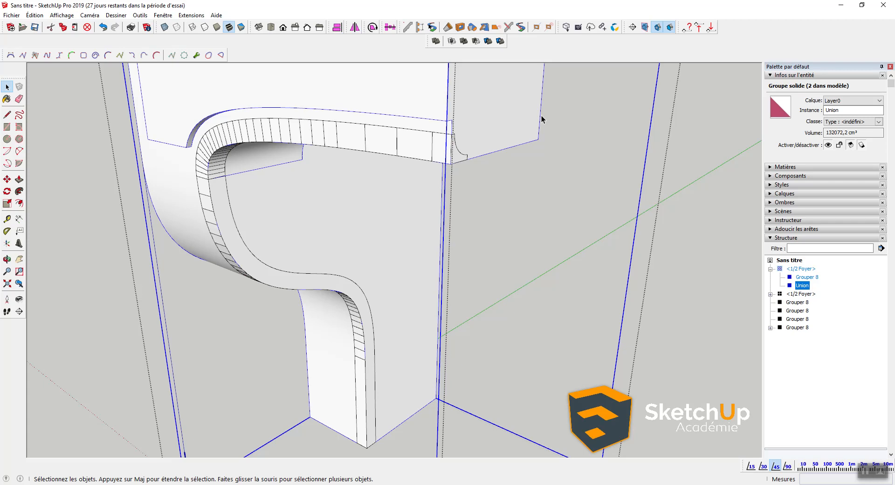
scroll(410, 157, "down", 2)
scroll(394, 161, "down", 5)
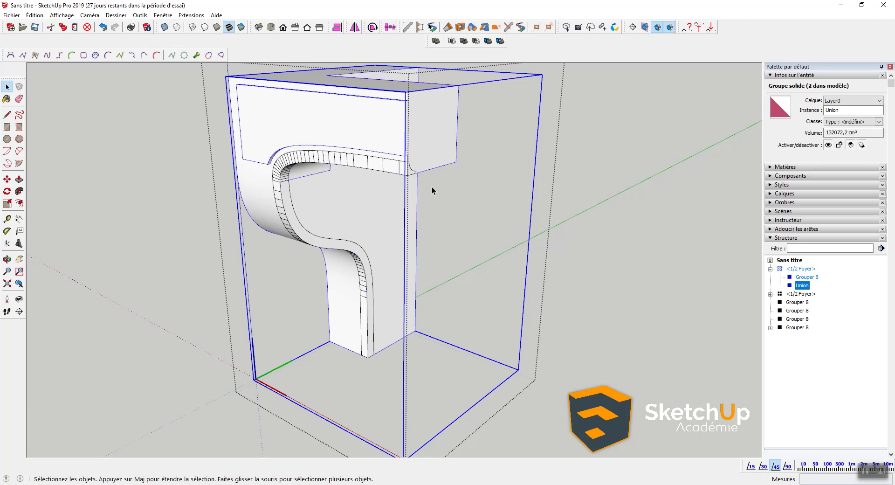
middle_click_drag(414, 162, 404, 95)
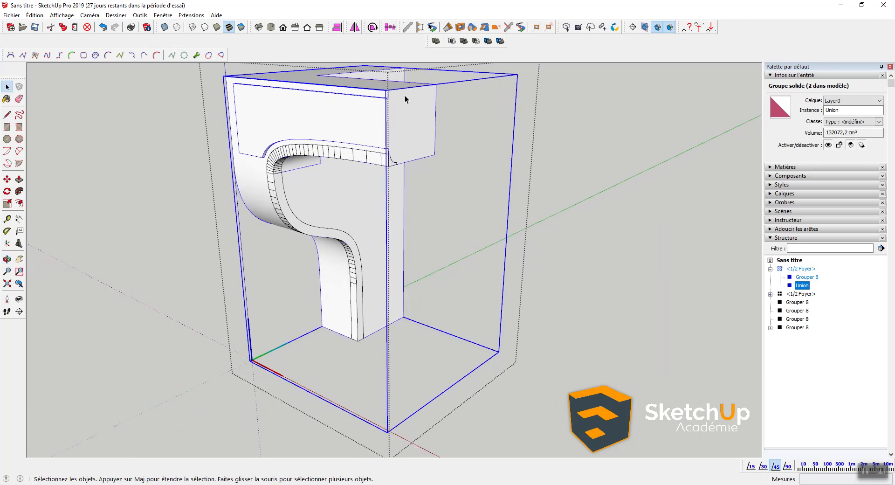
Step: Subtract Grouper 8 from Union, check the cut cove, and edit the resulting Différence group
left_click(475, 41)
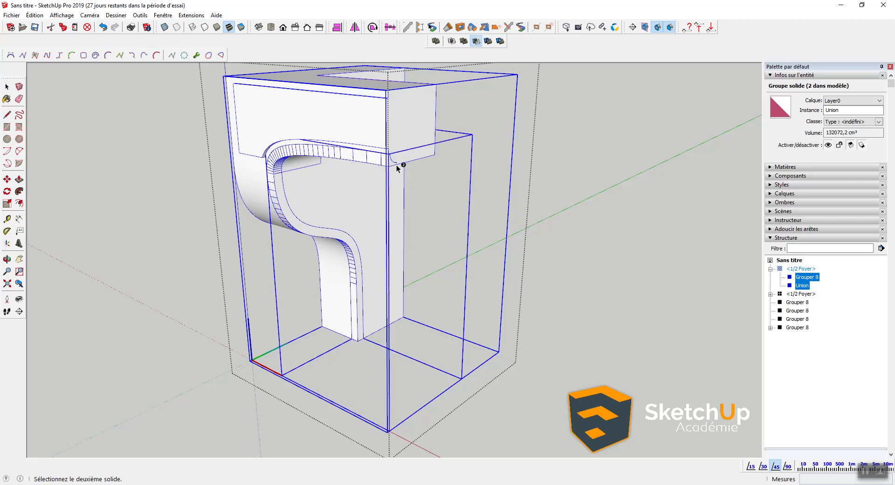
left_click(402, 149)
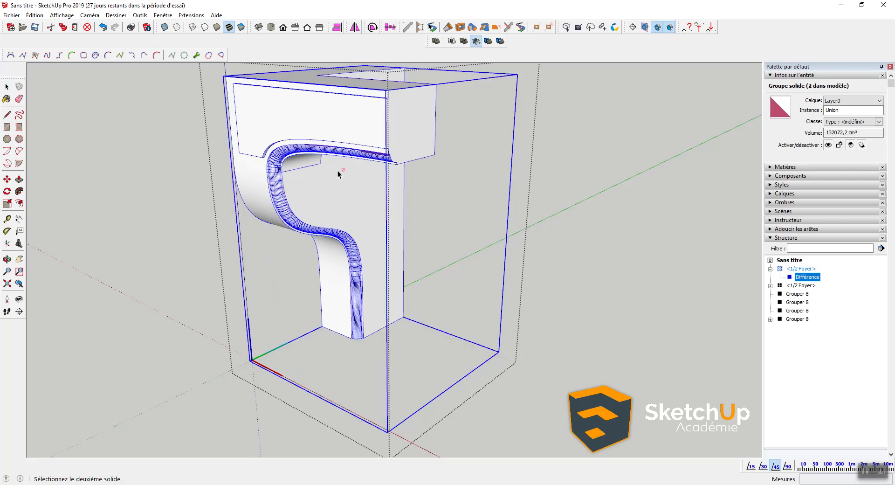
scroll(309, 164, "up", 3)
mouse_move(308, 164)
middle_mouse_down()
mouse_move(282, 80)
mouse_move(299, 159)
middle_mouse_up()
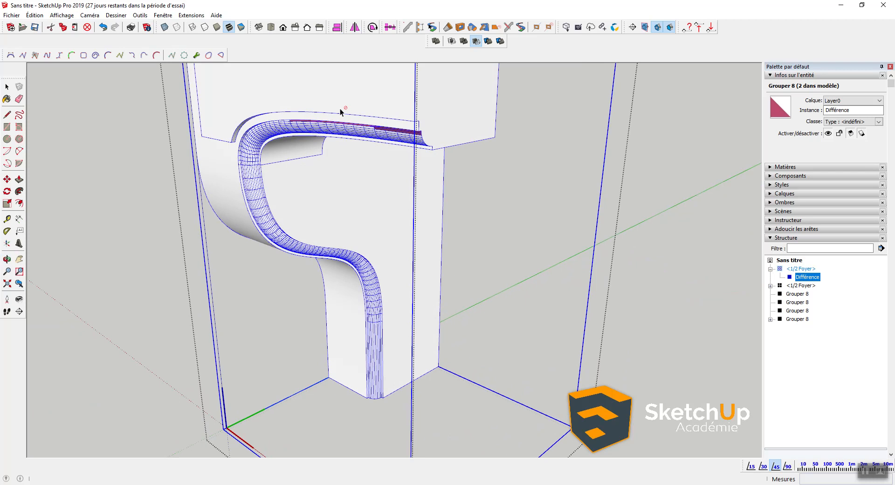
scroll(340, 108, "up", 5)
mouse_move(392, 131)
middle_mouse_down()
mouse_move(350, 86)
mouse_move(319, 17)
mouse_move(336, 37)
mouse_move(300, 51)
mouse_move(393, 114)
middle_mouse_up()
scroll(297, 167, "up", 2)
double_click(217, 178)
Step: With the Line tool, draw an edge across the pink strip's corner to restore its missing face
scroll(217, 178, "up", 2)
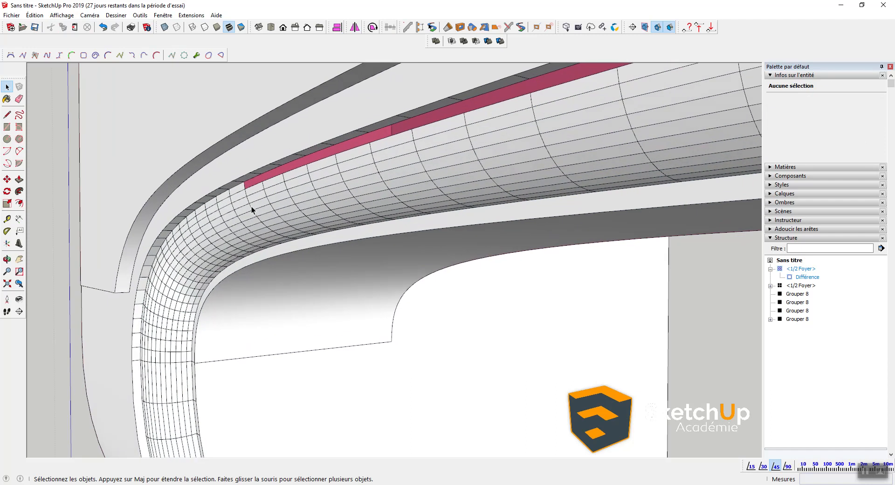
middle_click_drag(251, 209, 254, 199)
key("l")
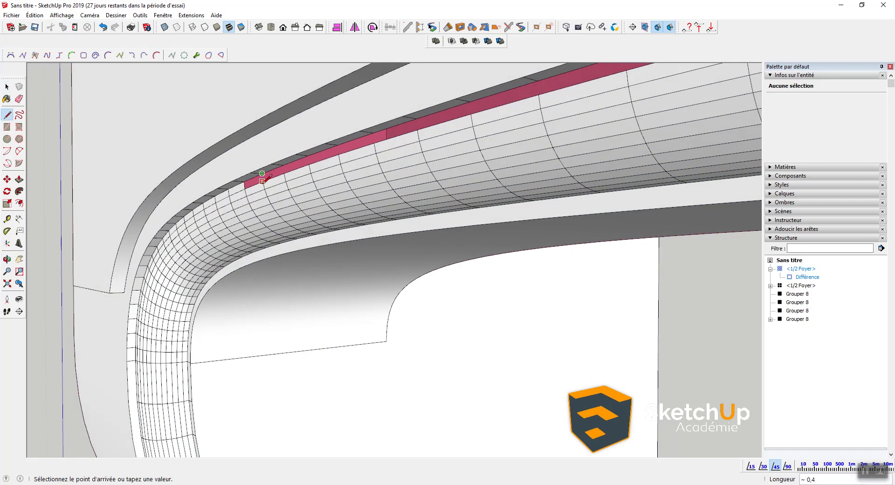
scroll(263, 176, "up", 3)
left_click(275, 182)
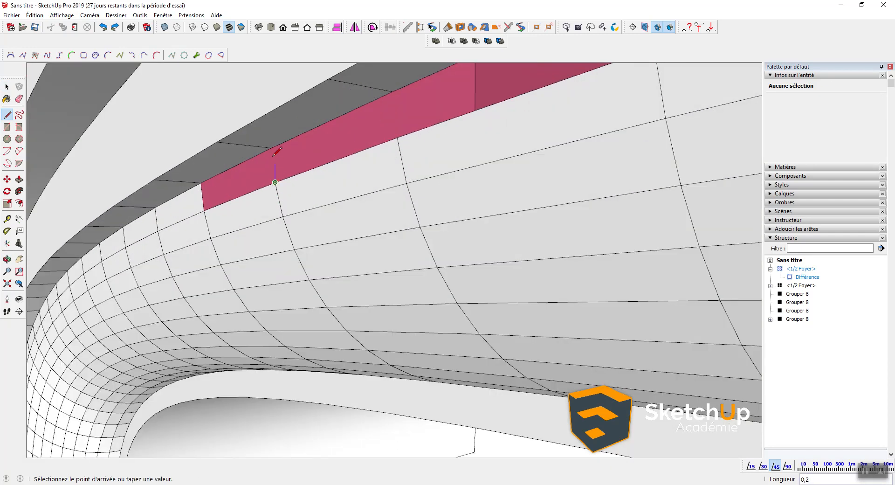
left_click(271, 148)
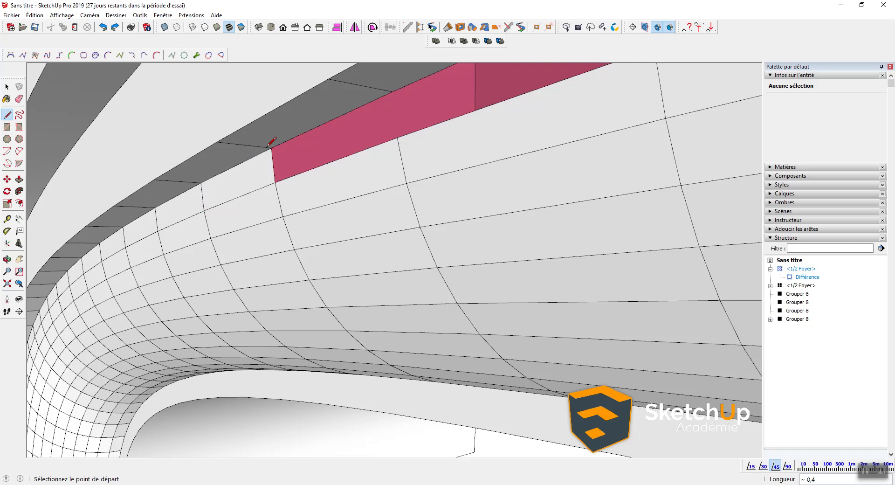
scroll(272, 154, "down", 2)
Step: Retrace edges between the strip's top and lower edges to heal the adjacent pink faces
left_click(357, 111)
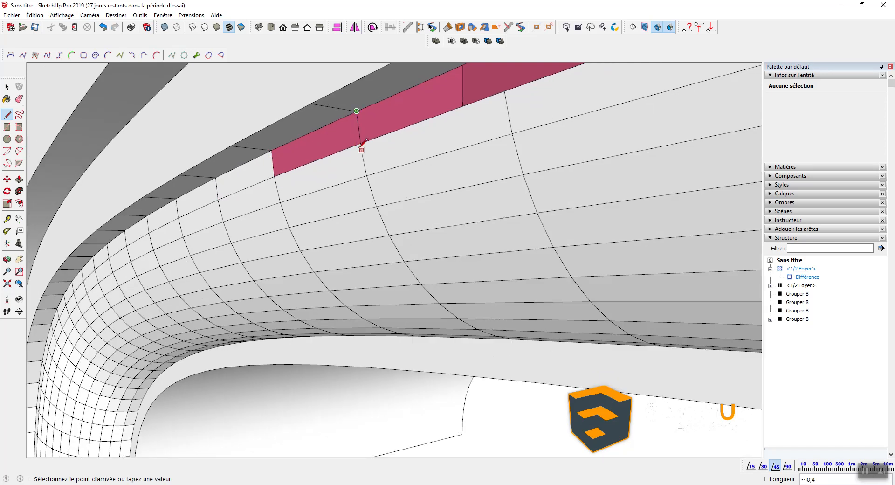
scroll(366, 138, "up", 1)
scroll(366, 137, "up", 1)
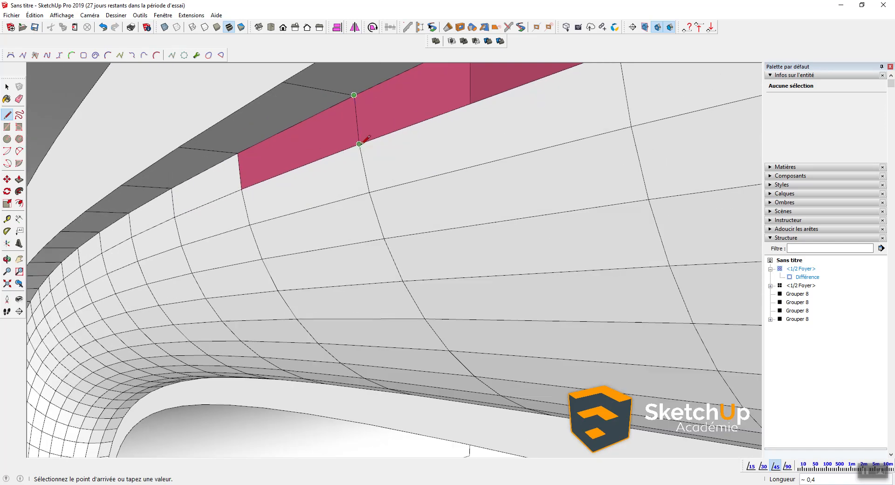
left_click(358, 143)
scroll(361, 142, "down", 2)
scroll(327, 156, "up", 2)
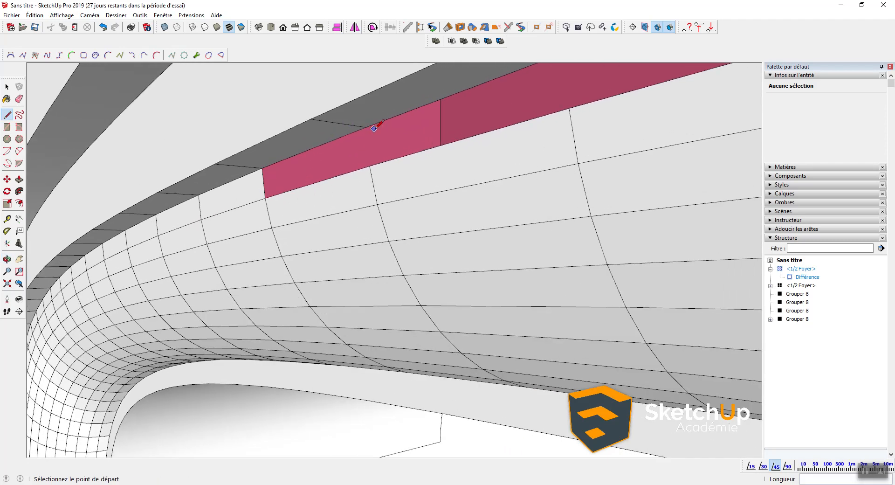
left_click(366, 127)
left_click(367, 166)
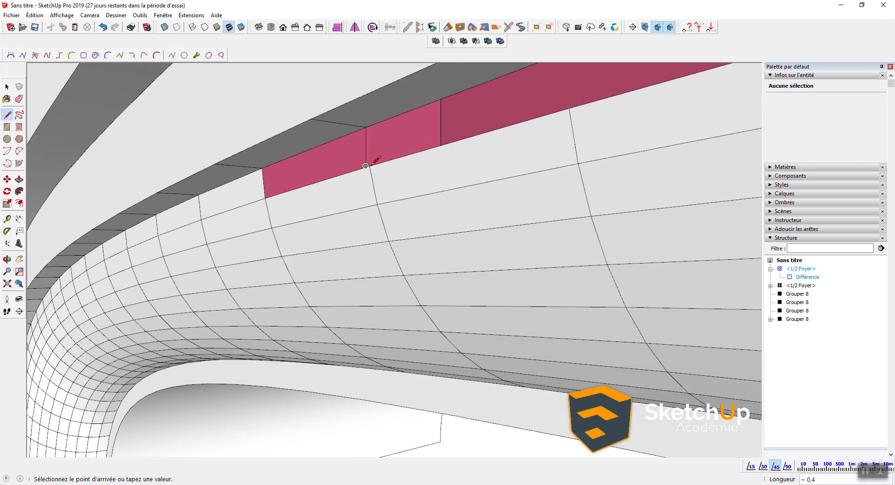
scroll(367, 166, "up", 1)
key("Escape")
left_click(367, 166)
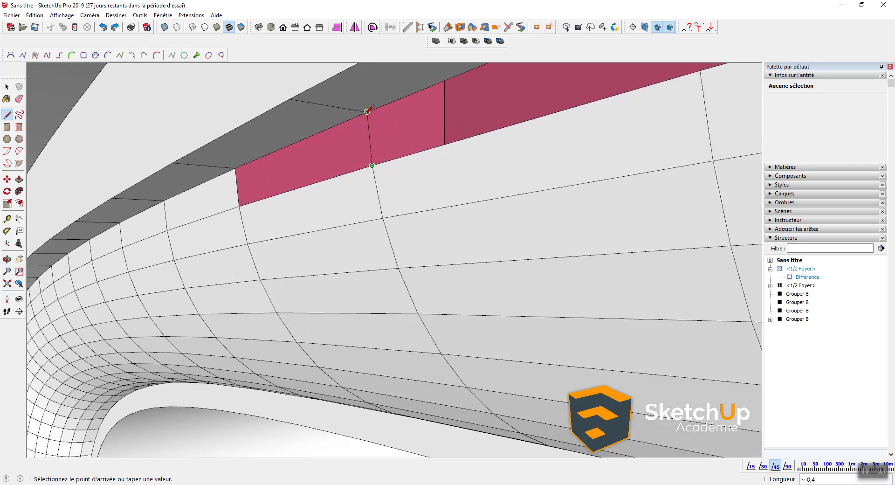
left_click(367, 112)
Step: From a new angle, draw two edges across the strip to split and close its faces
middle_click_drag(367, 111, 366, 167)
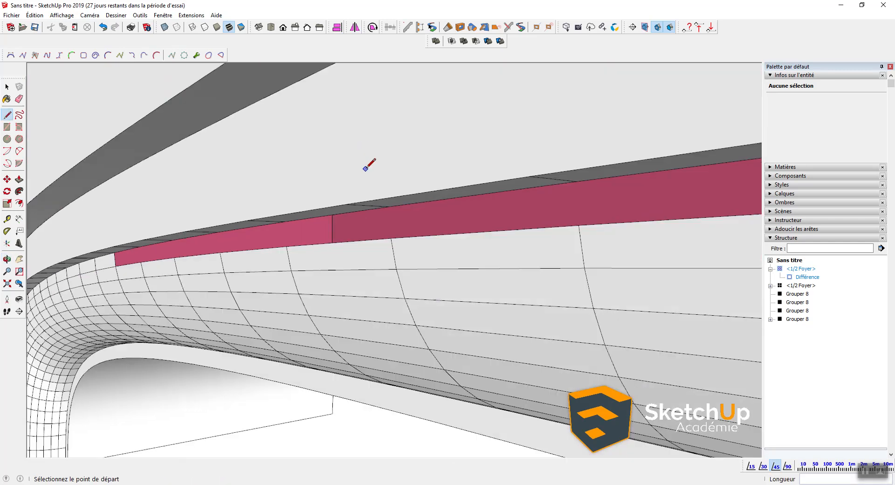
middle_click_drag(171, 251, 132, 239)
left_click(131, 244)
scroll(131, 265, "up", 2)
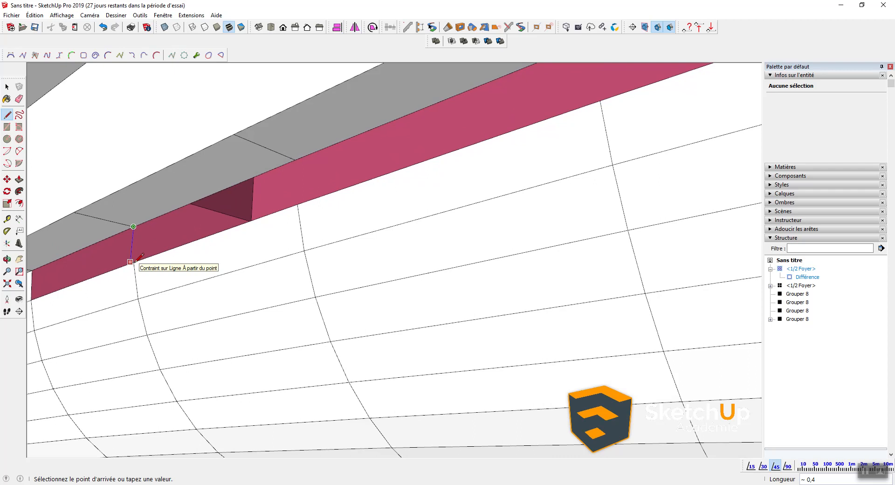
scroll(132, 262, "up", 2)
left_click(132, 262)
scroll(140, 257, "down", 2)
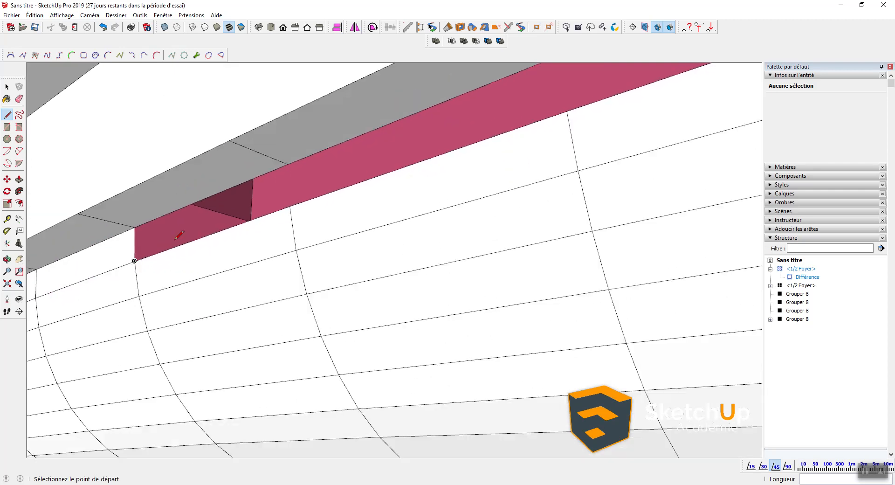
left_click(287, 164)
left_click(290, 207)
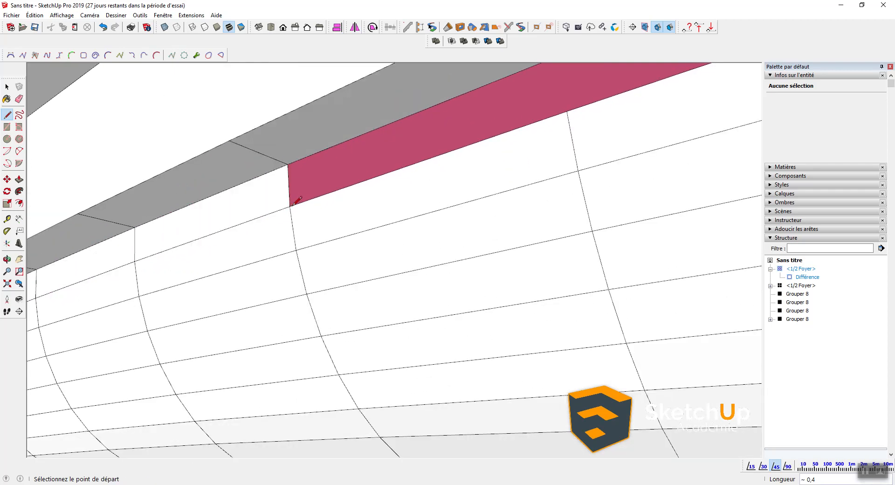
scroll(291, 207, "down", 3)
scroll(327, 186, "up", 4)
scroll(359, 154, "down", 3)
Step: Draw top-to-bottom edges across the strip to fill the next two gaps
left_click(367, 155)
scroll(368, 187, "up", 2)
scroll(370, 187, "up", 1)
left_click(369, 188)
scroll(370, 187, "down", 3)
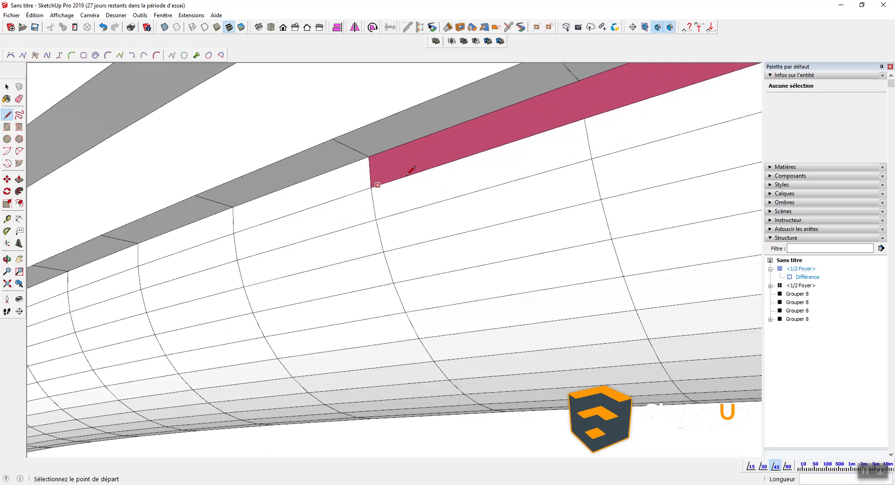
middle_click_drag(408, 172, 286, 197)
left_click(390, 130)
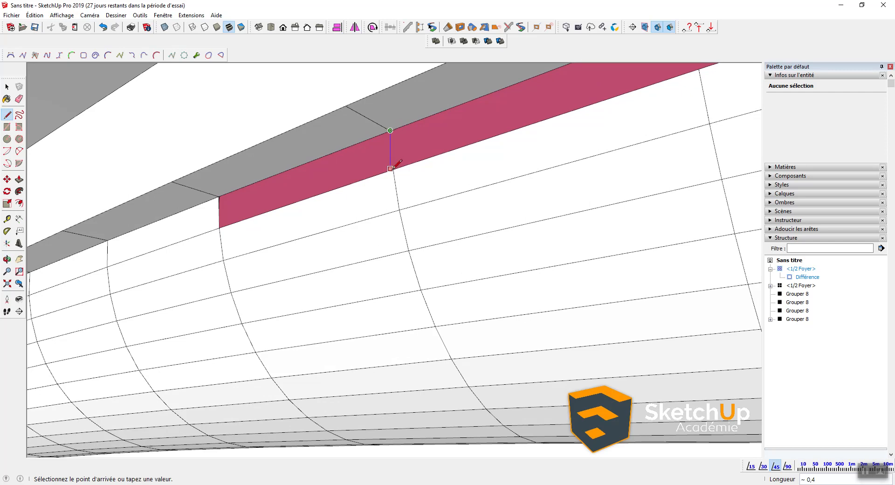
left_click(393, 169)
Step: Continue along the strip, closing two more missing faces with top-to-bottom edges
middle_click_drag(396, 168, 344, 168)
left_click(390, 123)
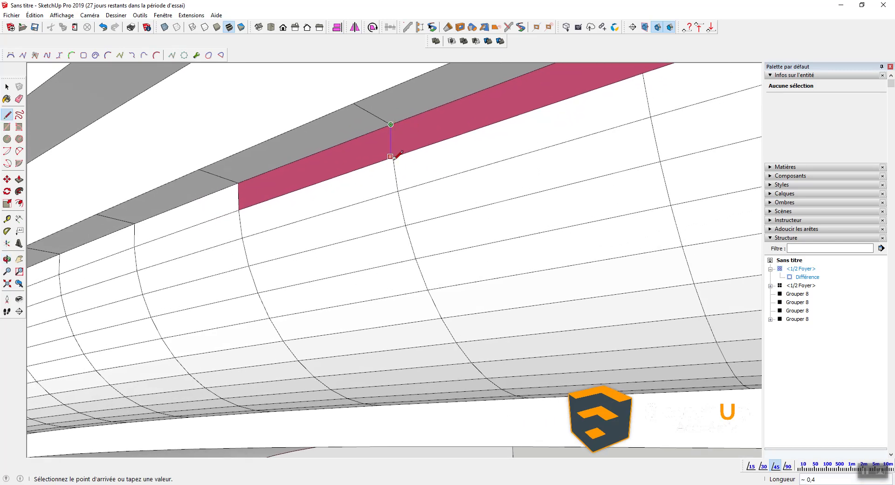
scroll(393, 157, "up", 1)
left_click(393, 156)
mouse_move(392, 157)
middle_mouse_down()
mouse_move(300, 237)
mouse_move(380, 166)
middle_mouse_up()
left_click(380, 166)
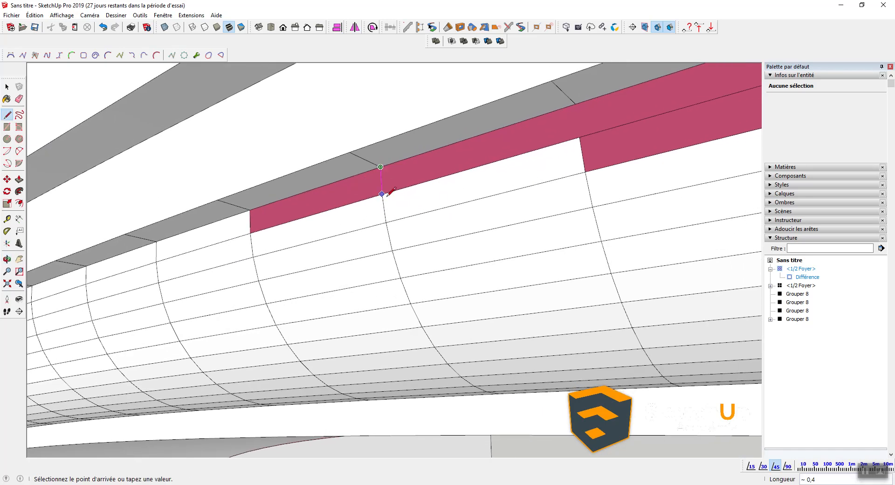
scroll(385, 191, "up", 2)
left_click(387, 194)
scroll(388, 195, "down", 2)
Step: Further along the strip, draw edges from the top edge to the lower vertices to fill two gaps
middle_click_drag(473, 180, 329, 207, "shift")
scroll(374, 164, "up", 3)
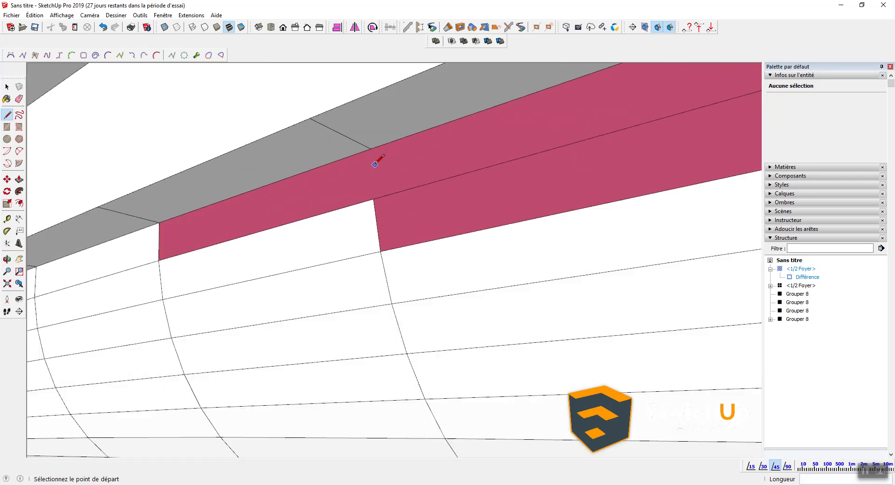
left_click(370, 148)
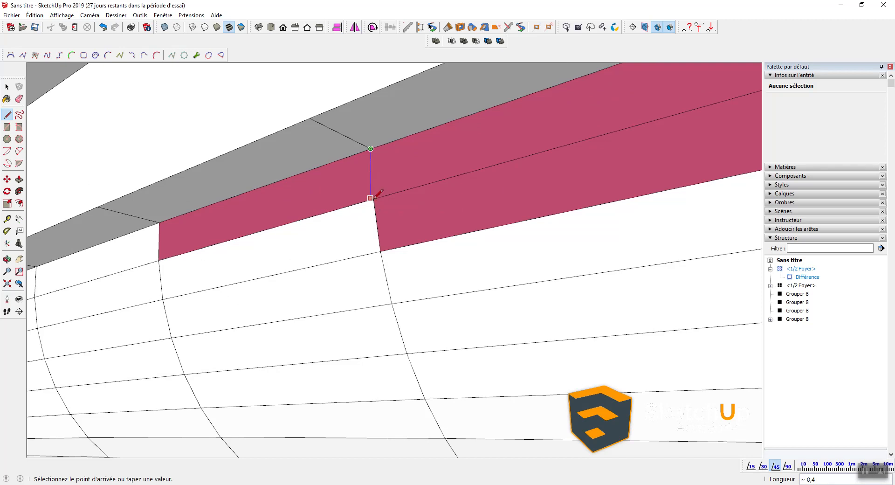
left_click(375, 203)
scroll(375, 202, "down", 3)
middle_click_drag(479, 181, 346, 205, "shift")
middle_click_drag(221, 218, 410, 180, "shift")
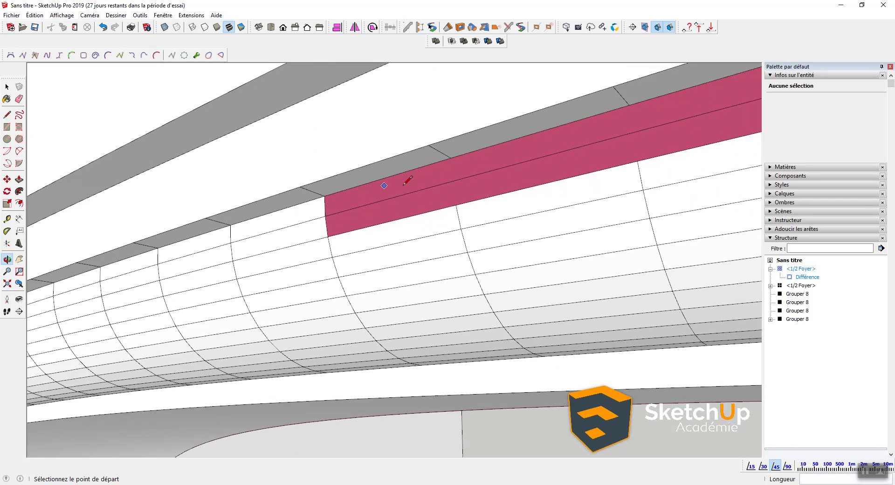
left_click(451, 157)
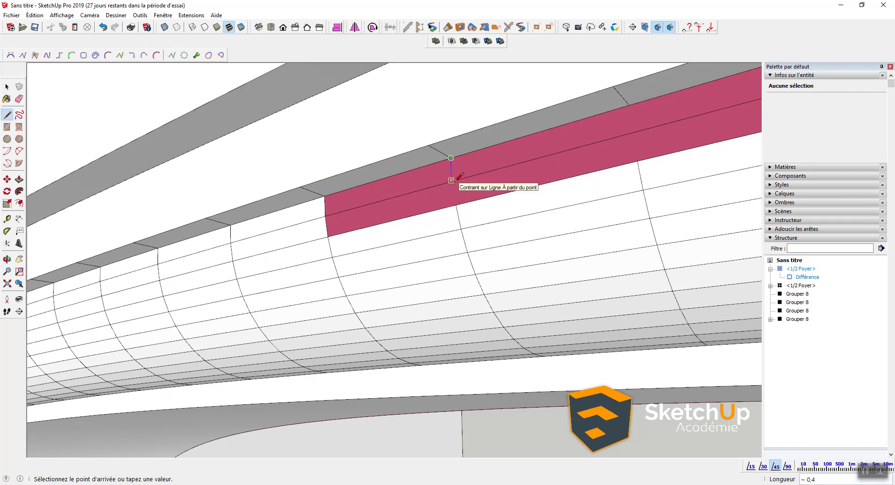
left_click(451, 180)
key("Escape")
Step: At the molding's curved end, draw two new edges that split the pink face and fill two faces
mouse_move(449, 180)
middle_mouse_down()
mouse_move(401, 188)
mouse_move(411, 207)
middle_mouse_up()
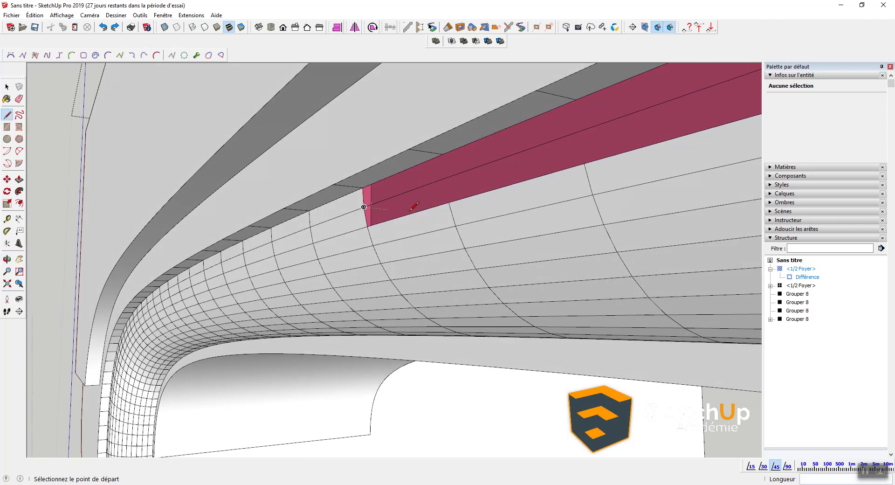
key("space")
left_click(438, 183)
scroll(438, 183, "up", 4)
scroll(438, 183, "down", 2)
key("l")
left_click(451, 174)
left_click(460, 225)
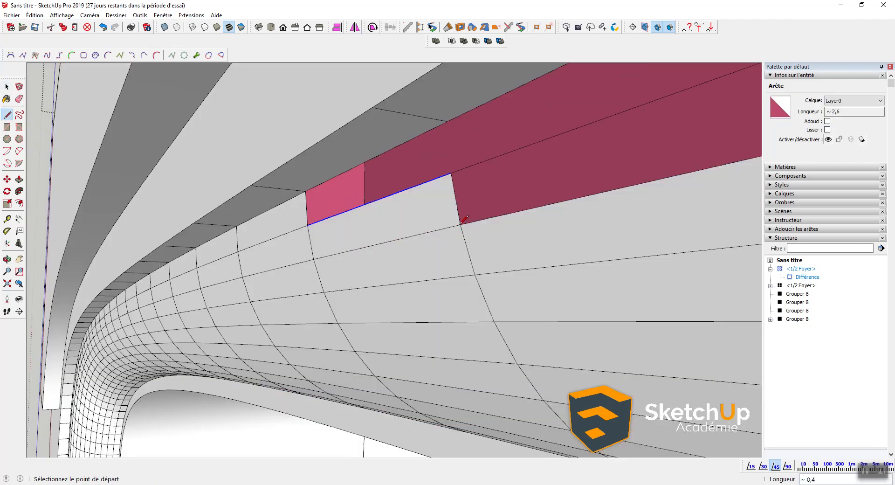
left_click(450, 173)
left_click(448, 121)
scroll(443, 158, "down", 2)
Step: Close the last face on the curved surface with a corner edge, undoing an accidental erase
mouse_move(496, 171)
middle_mouse_down("shift")
mouse_move(433, 202)
mouse_move(452, 145)
middle_mouse_up("shift")
scroll(422, 159, "down", 4)
middle_click_drag(350, 145, 334, 180)
scroll(387, 140, "up", 1)
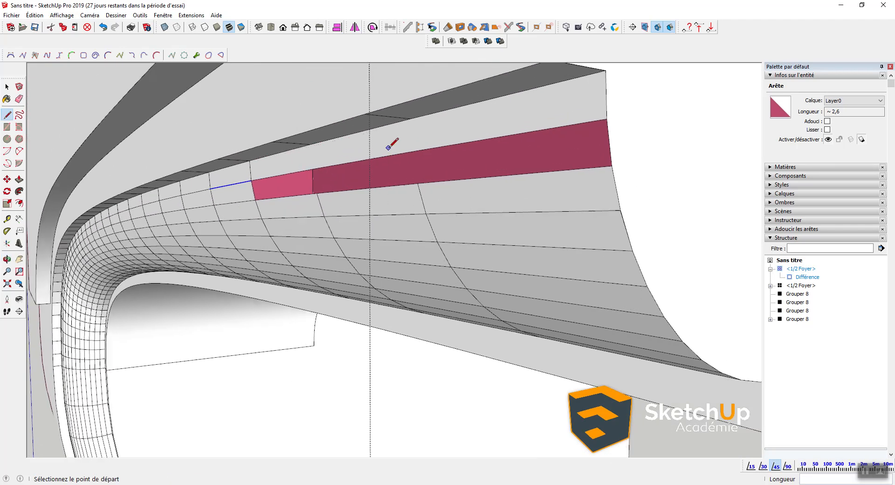
left_click(316, 192)
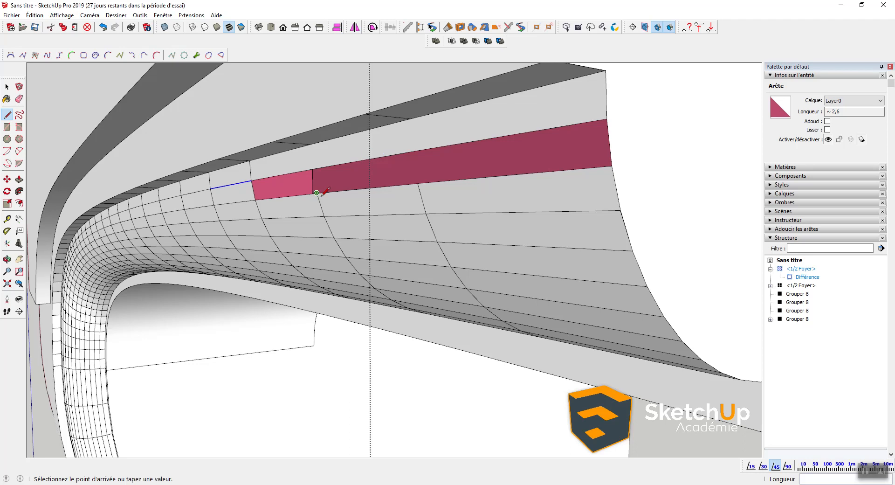
left_click(311, 168)
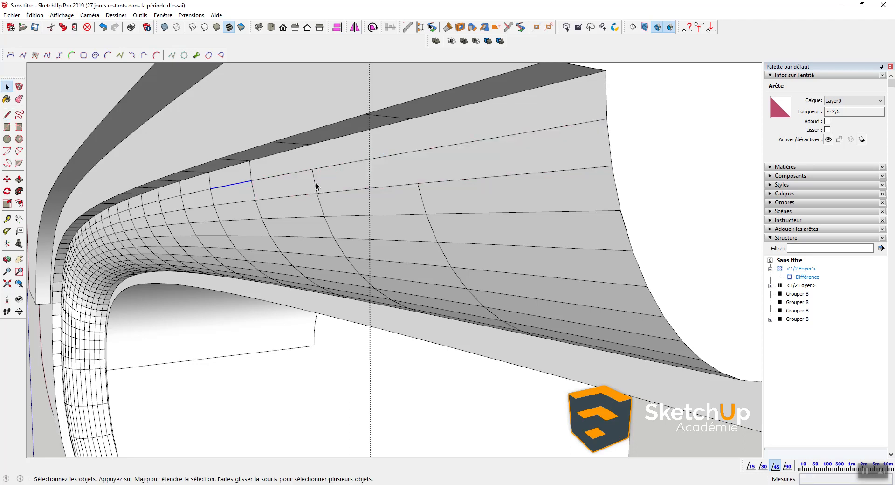
key("e")
left_click(315, 182)
key("ctrl+z")
scroll(315, 182, "down", 3)
Step: Orbit to a frontal view of the arch and select the Différence group
middle_click_drag(319, 179, 337, 158)
scroll(347, 169, "down", 6)
scroll(320, 182, "up", 3)
middle_click_drag(320, 184, 347, 198)
scroll(184, 211, "up", 4)
left_click(183, 211)
Step: Soften the Différence arch's edges with Smooth normals at about 51°, then inspect the smoothed arch
key("ctrl+t")
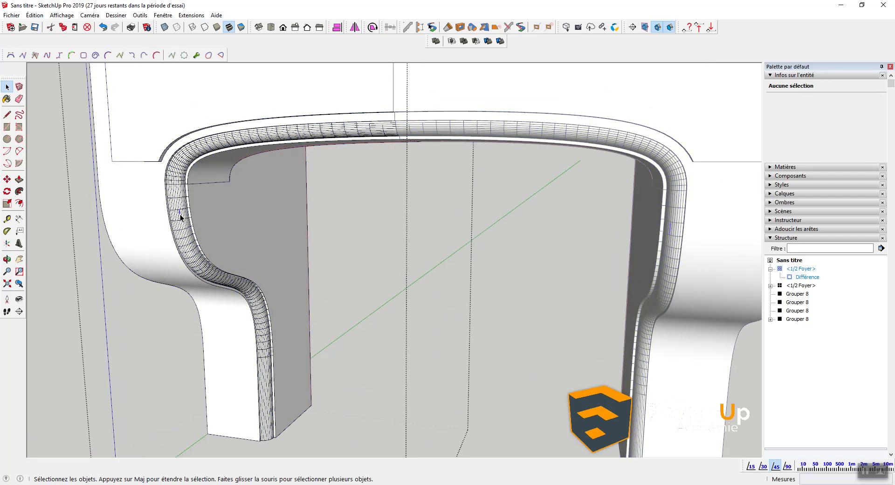
triple_click(180, 214)
right_click(180, 214)
left_click(239, 367)
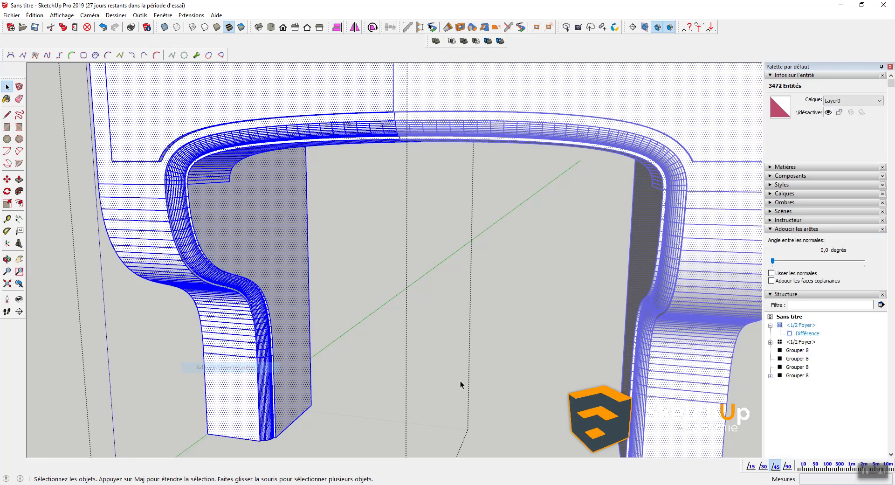
left_click(771, 273)
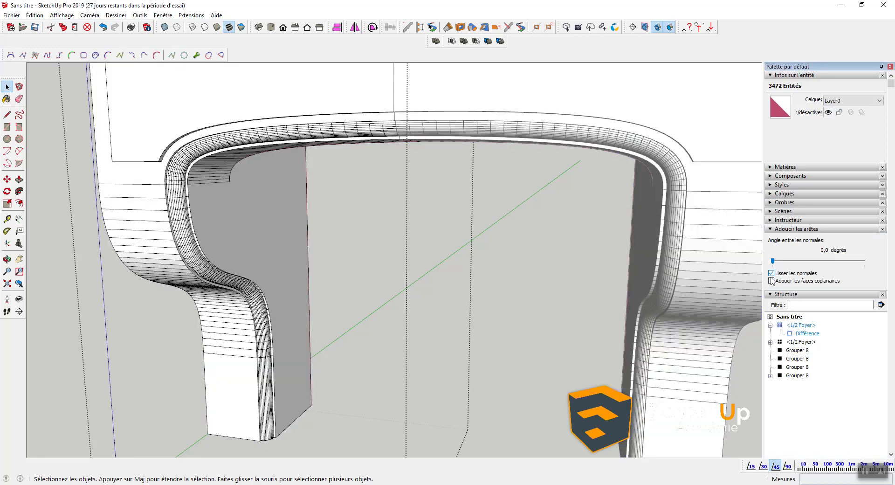
left_click_drag(772, 261, 778, 261)
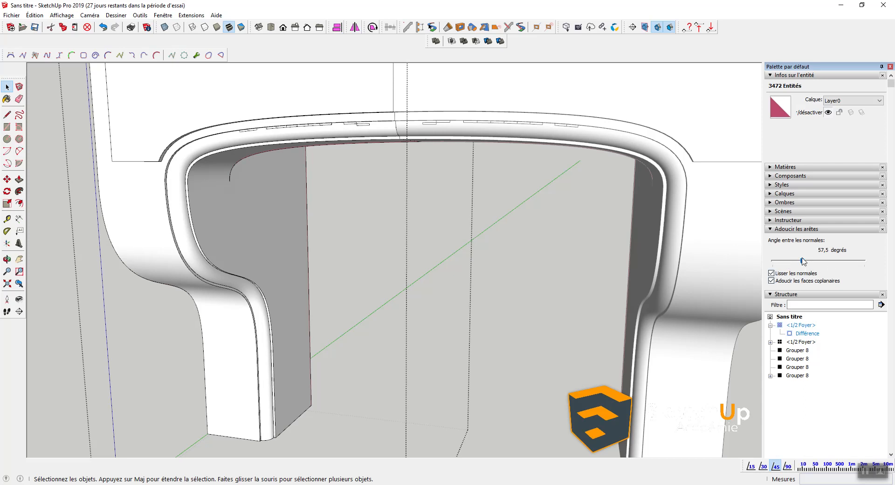
mouse_move(509, 295)
middle_mouse_down()
mouse_move(279, 259)
mouse_move(312, 302)
middle_mouse_up()
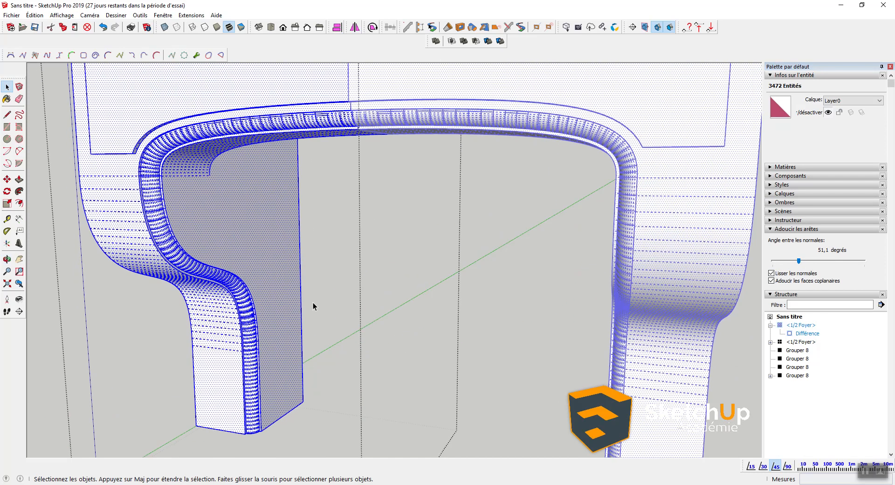
scroll(225, 129, "up", 5)
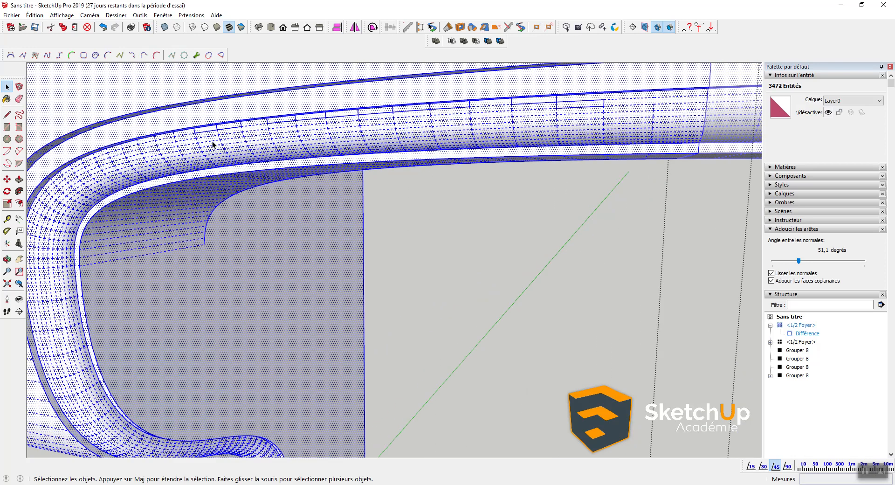
left_click(220, 141)
Step: Erase the small rectangle edges across the arch's top band, then orbit to review the mantel
key("e")
scroll(194, 180, "down", 3)
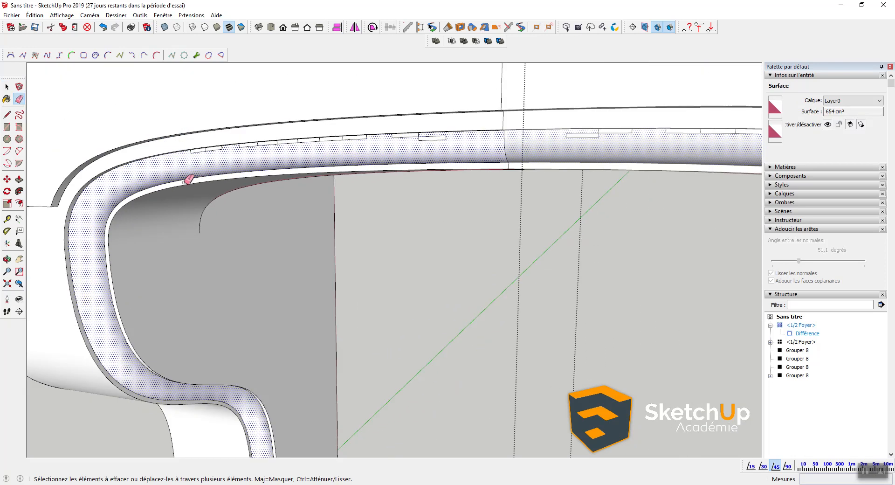
scroll(194, 180, "up", 2)
scroll(196, 136, "up", 1)
left_click_drag(195, 137, 313, 126)
mouse_move(367, 119)
left_mouse_down()
mouse_move(537, 109)
mouse_move(572, 116)
left_mouse_up()
mouse_move(582, 147)
middle_mouse_down("shift")
mouse_move(535, 173)
mouse_move(315, 179)
middle_mouse_up("shift")
mouse_move(362, 144)
left_mouse_down()
mouse_move(391, 147)
mouse_move(405, 167)
left_mouse_up()
scroll(405, 167, "down", 10)
key("space")
middle_click_drag(238, 158, 262, 225)
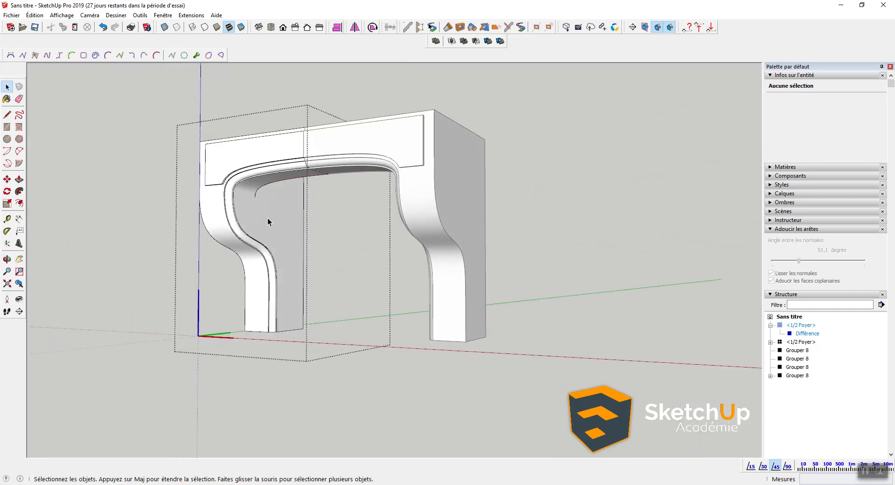
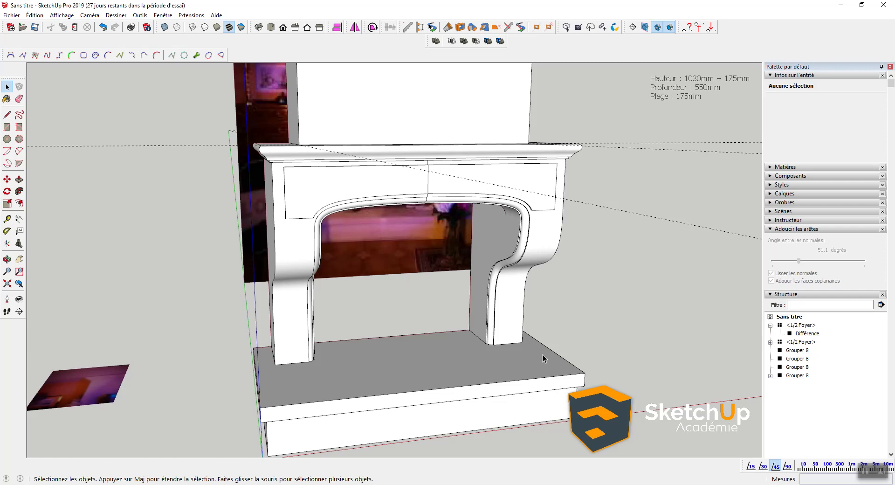
Step: Measure from the left leg's base to place a guide point on the hearth top
middle_click_drag(542, 354, 348, 358)
scroll(348, 357, "up", 3)
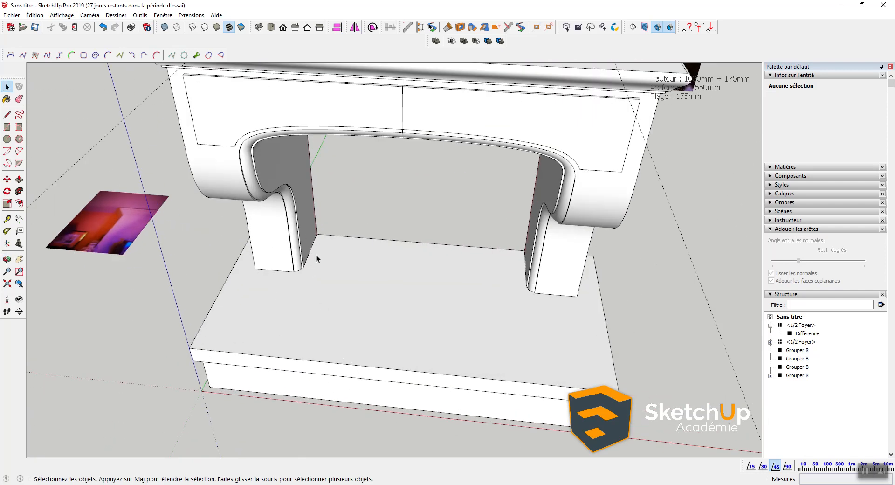
key("t")
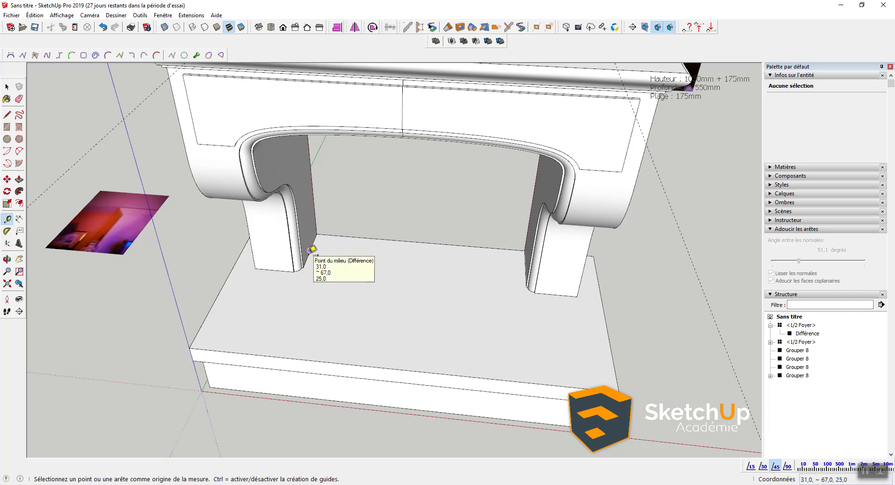
left_click(304, 359)
left_click(310, 333)
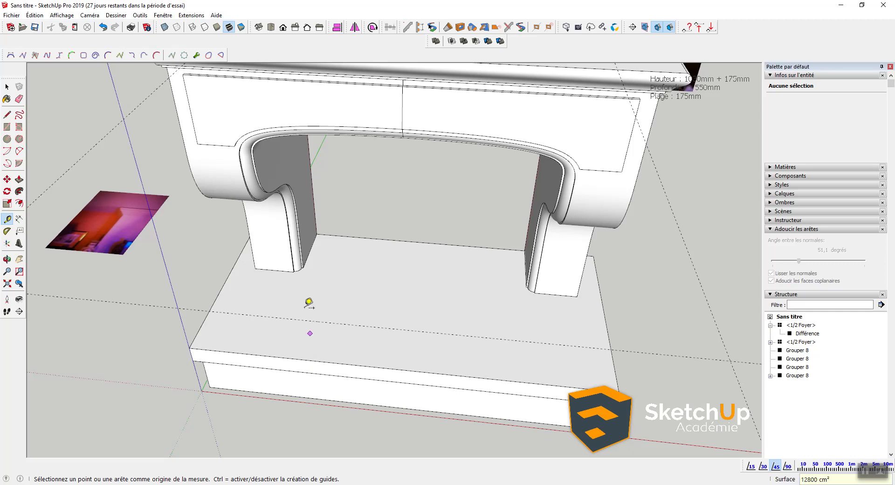
Step: Inside the hearth group, draw a rectangle from the left leg's inner corner to the right leg
middle_click_drag(415, 273, 530, 236)
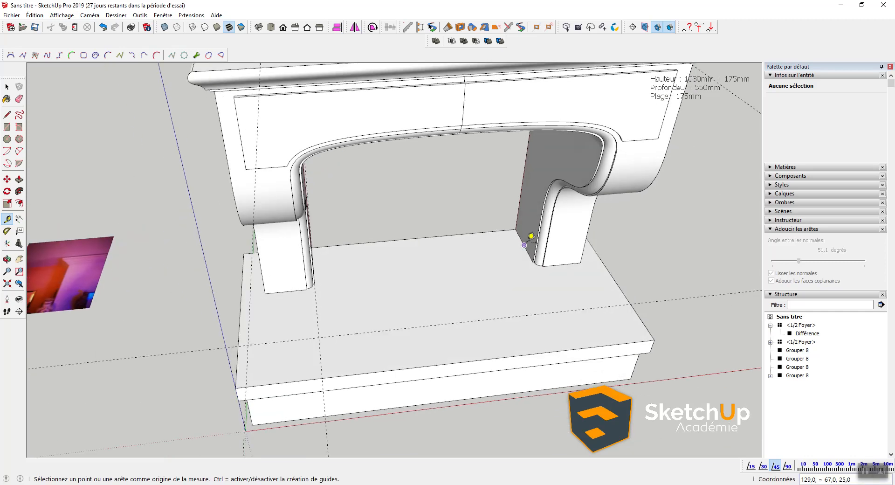
middle_click_drag(501, 261, 367, 289)
key("space")
double_click(366, 288)
key("r")
key("i")
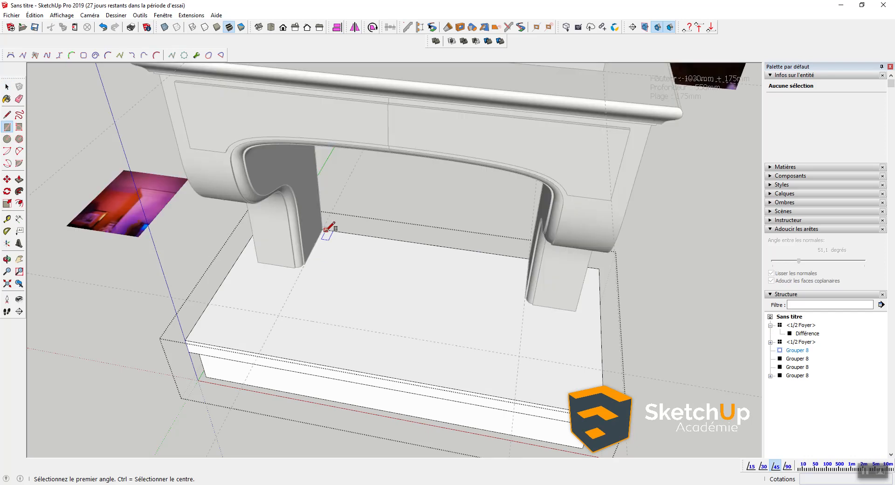
left_click(323, 230)
key("Escape")
left_click(324, 230)
left_click(519, 355)
key("space")
Step: Select the new 5782 cm² rectangular face and zoom in on it
left_click(462, 323)
middle_click_drag(462, 322, 375, 320)
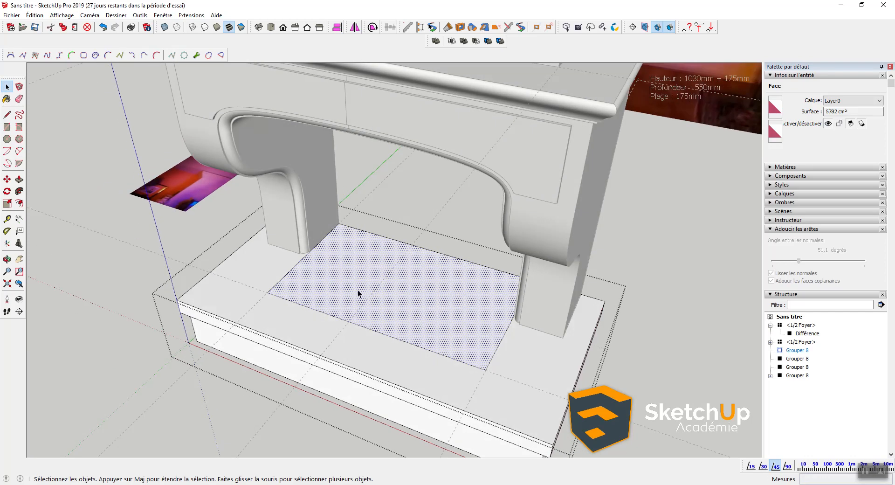
scroll(357, 290, "up", 1)
key("p")
key("space")
scroll(351, 284, "up", 1)
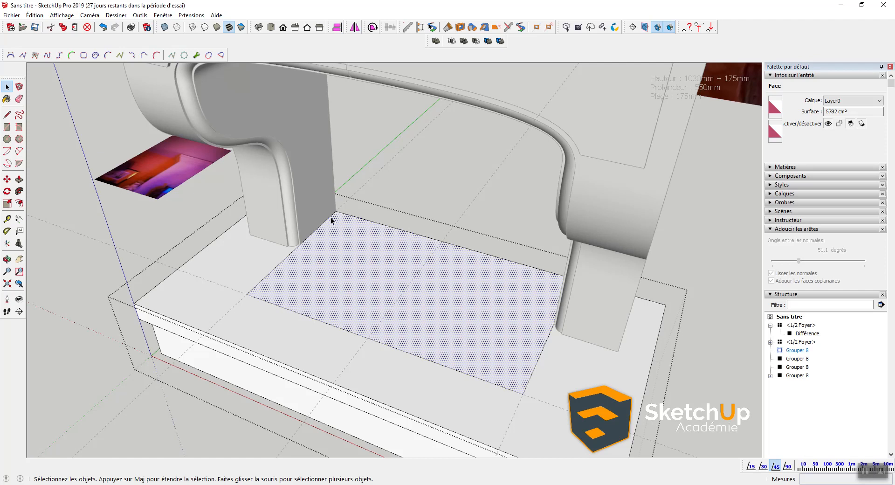
Step: Offset the hearth rectangle inward into a thin border and push the strip down 5 mm
key("f")
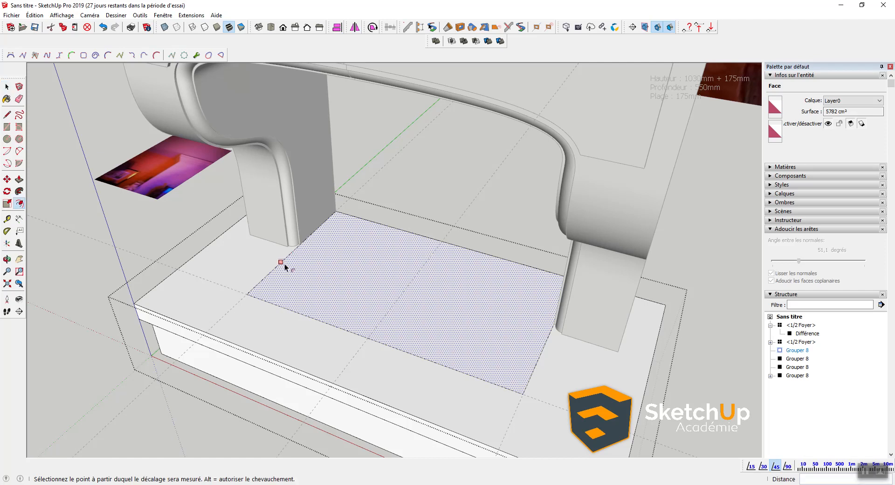
left_click(284, 263)
scroll(278, 267, "up", 2)
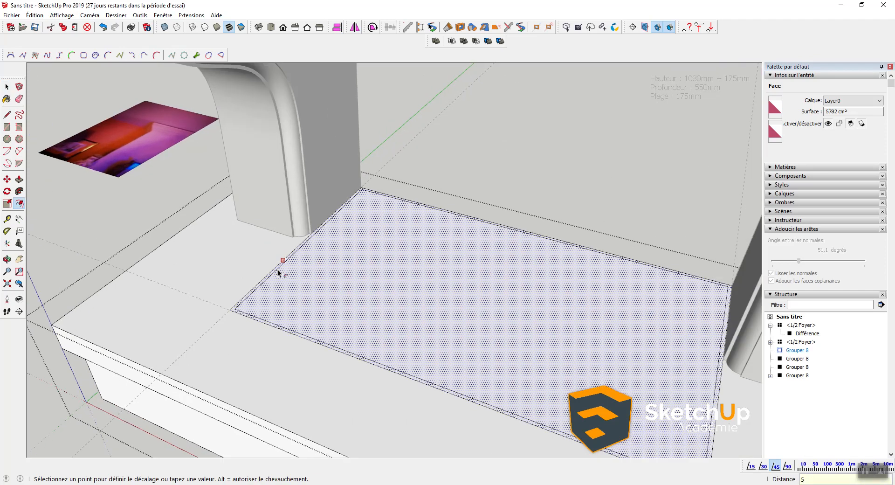
left_click(278, 270)
key("p")
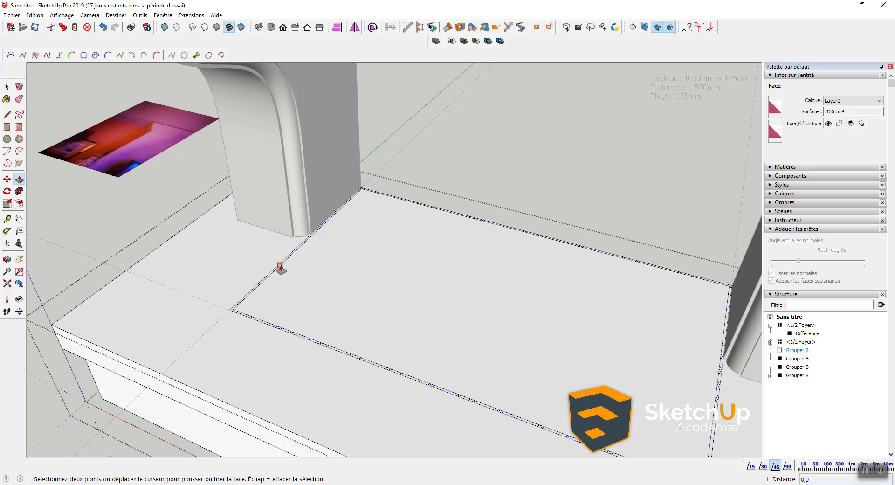
scroll(278, 275, "up", 2)
scroll(274, 296, "up", 1)
left_click(229, 299)
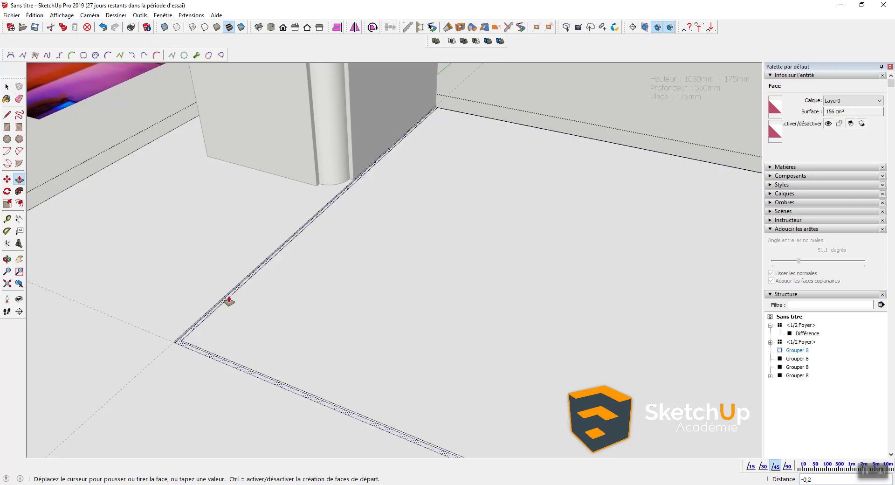
type("5MM")
key("Return")
Step: Close the hearth group and select only the edges of the hearth floor face
key("space")
key("Escape")
scroll(229, 302, "down", 3)
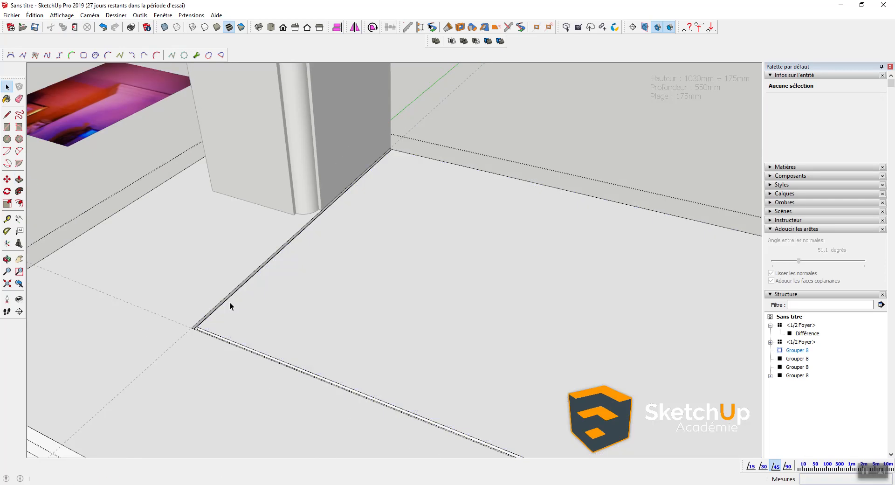
key("Escape")
middle_click_drag(242, 331, 355, 335)
scroll(371, 364, "down", 3)
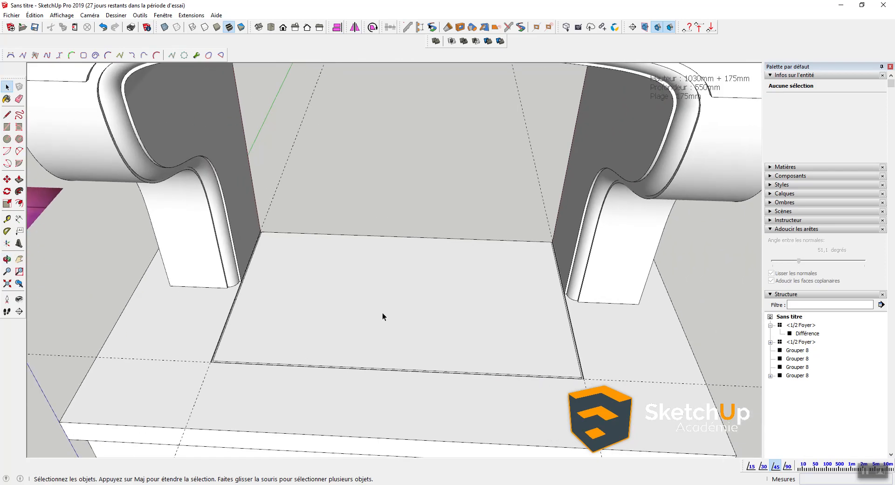
middle_click_drag(377, 299, 356, 300)
double_click(366, 282)
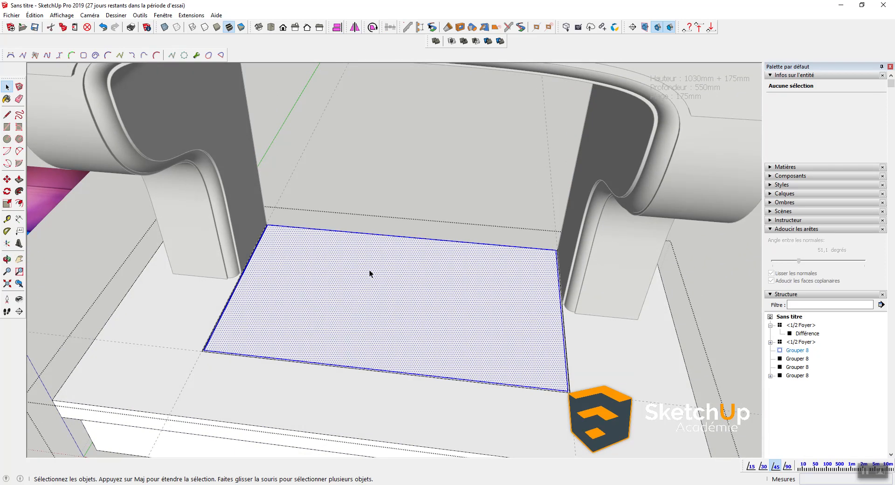
left_click(381, 256, "shift")
Step: Offset the floor edges 20 inward and select the new inner rectangle
key("f")
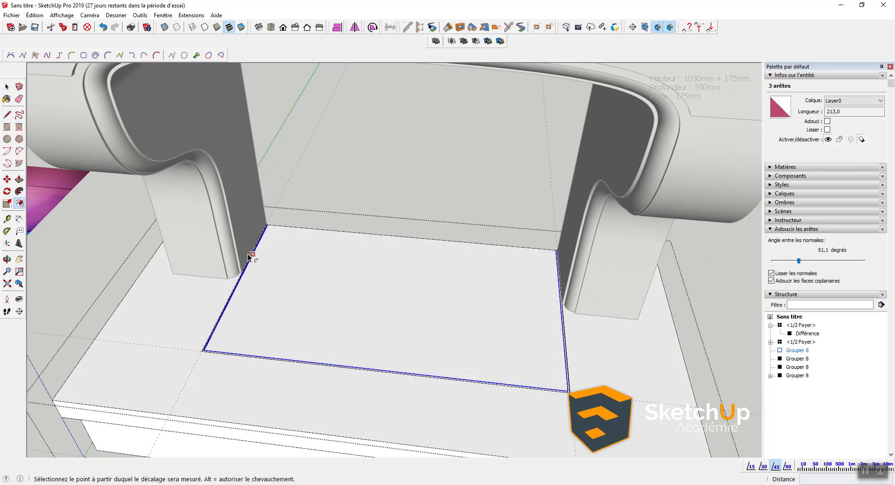
left_click(252, 253)
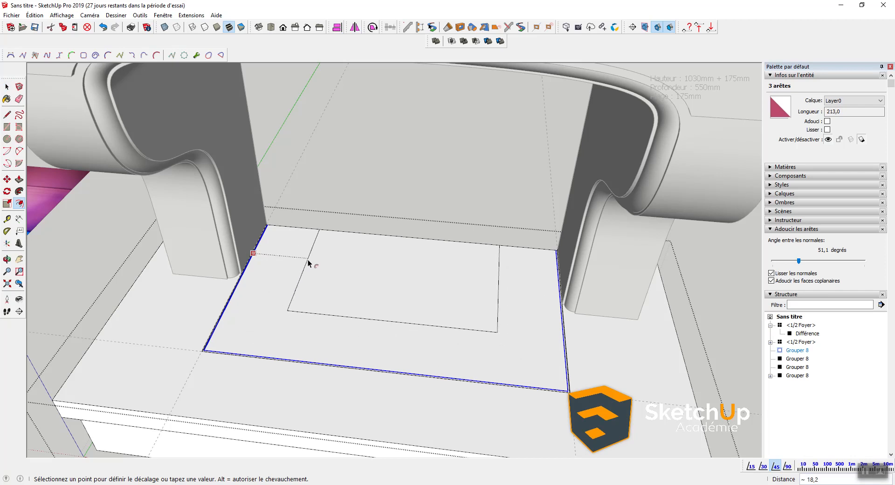
type("20")
key("Return")
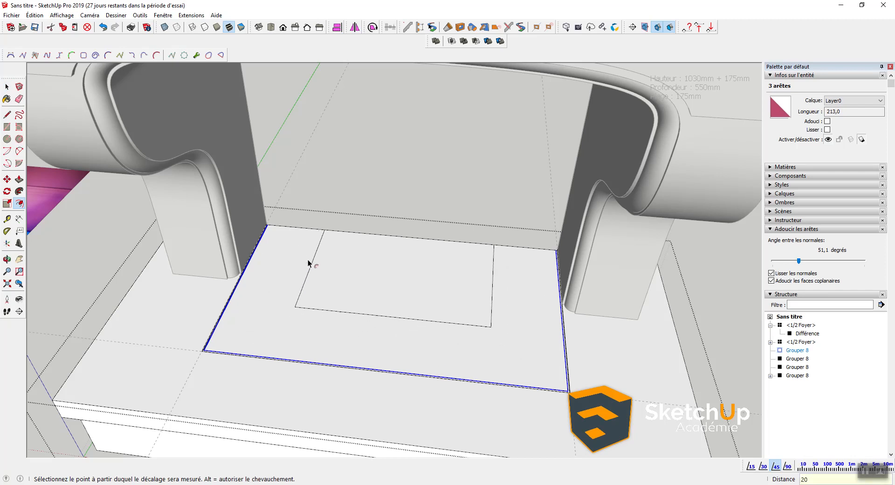
key("space")
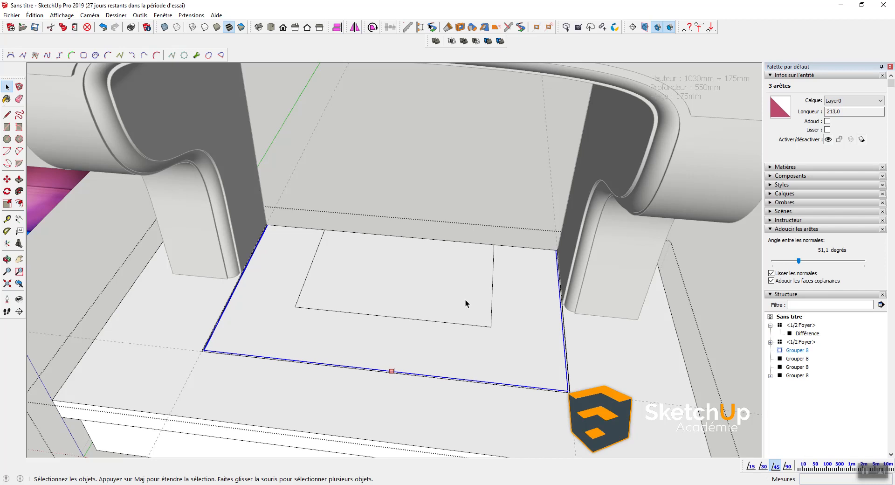
left_click(465, 299)
scroll(493, 347, "up", 3)
middle_click_drag(466, 326, 459, 309)
Step: Offset the inner rectangle 5 mm and push the thin strip down into a groove
key("f")
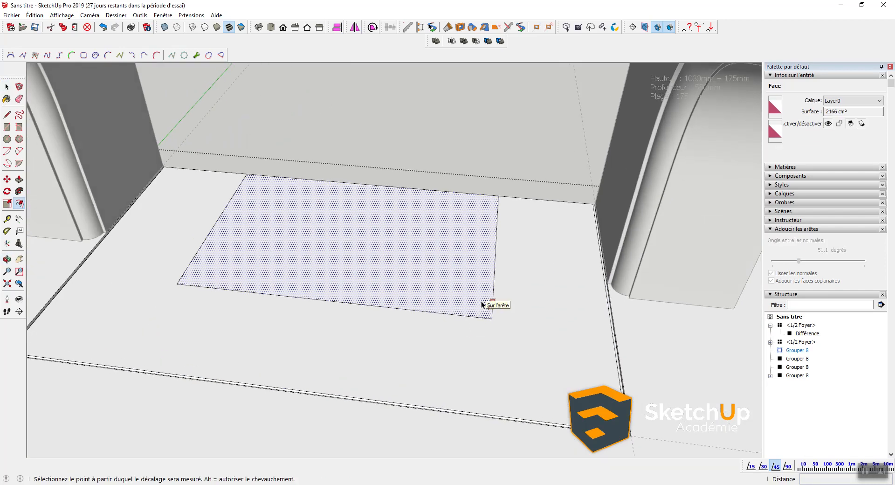
left_click(482, 302)
type("5")
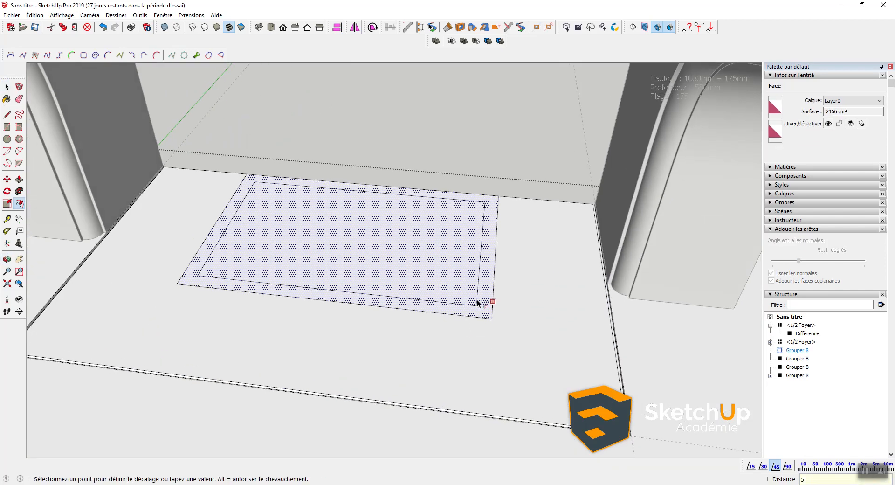
key("Return")
key("p")
scroll(485, 305, "up", 5)
left_click(490, 305)
left_click(492, 346)
key("space")
scroll(504, 331, "down", 5)
Step: Lift the 2072 cm² inset panel slightly into a thin raised slab and check the result
middle_click_drag(324, 369, 446, 281)
scroll(465, 274, "up", 3)
key("p")
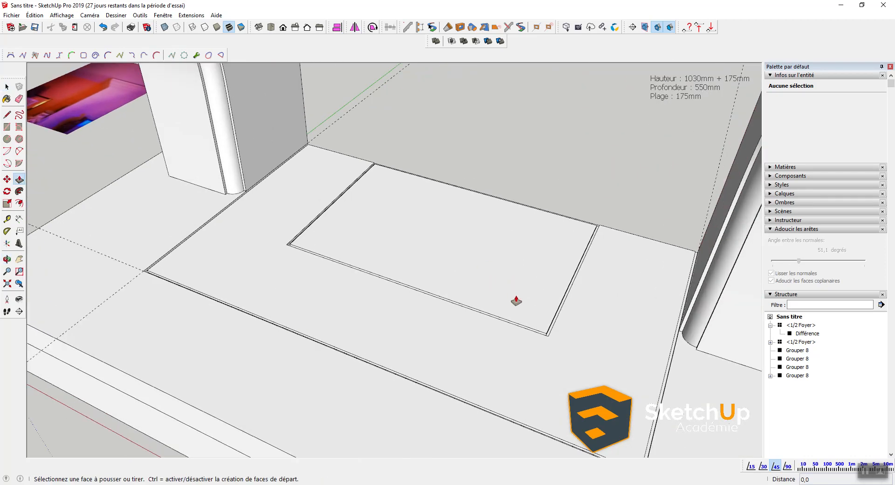
middle_click_drag(540, 329, 536, 296)
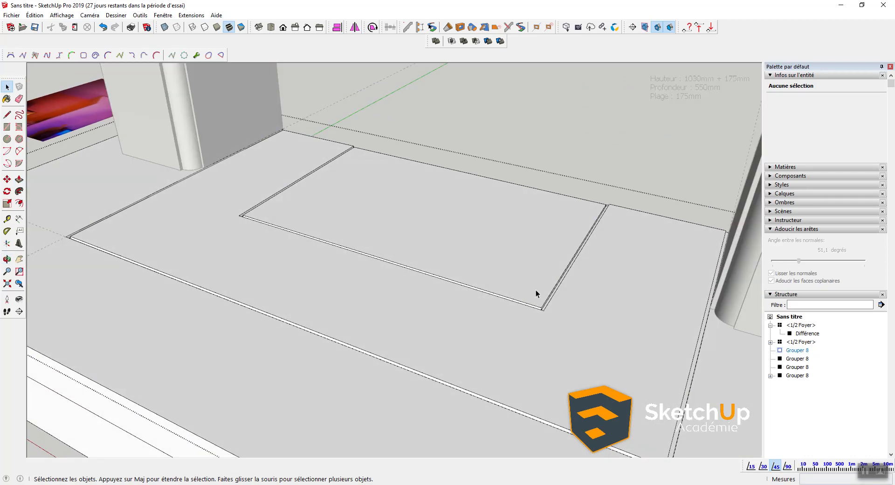
left_click(532, 286)
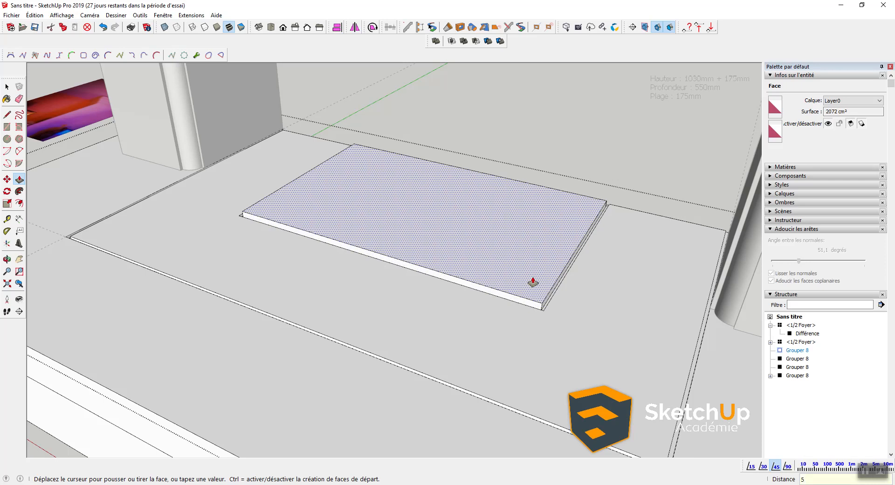
key("Return")
key("space")
scroll(533, 283, "down", 3)
middle_click_drag(430, 270, 400, 283)
scroll(238, 252, "up", 5)
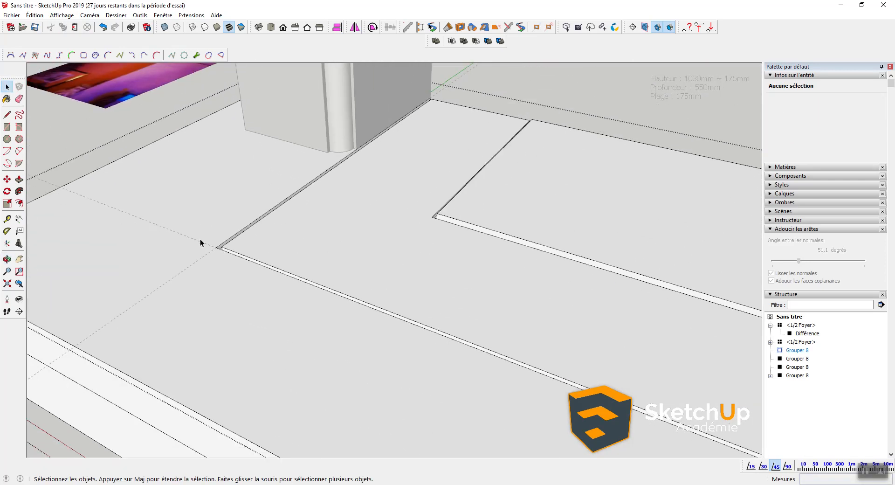
scroll(260, 277, "down", 8)
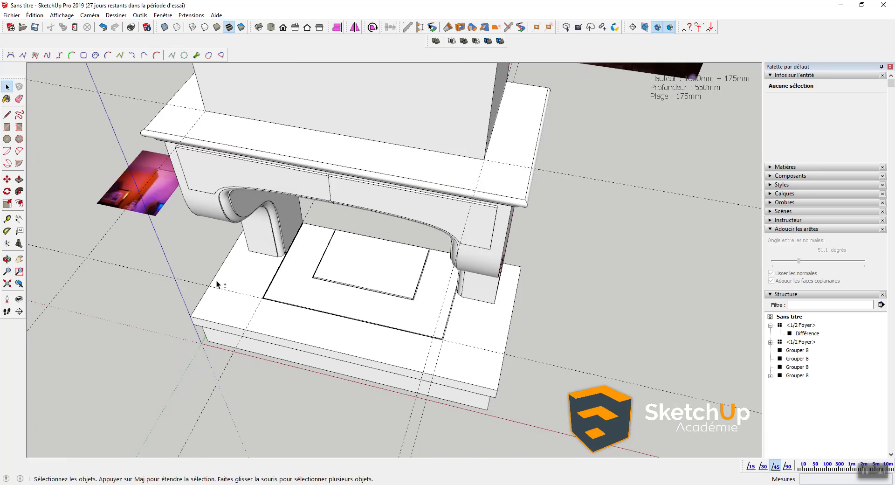
Step: Open the Villa Fablion folder from the taskbar's recent list and drag two photos into the model
middle_click_drag(216, 281, 257, 440)
right_click(218, 484)
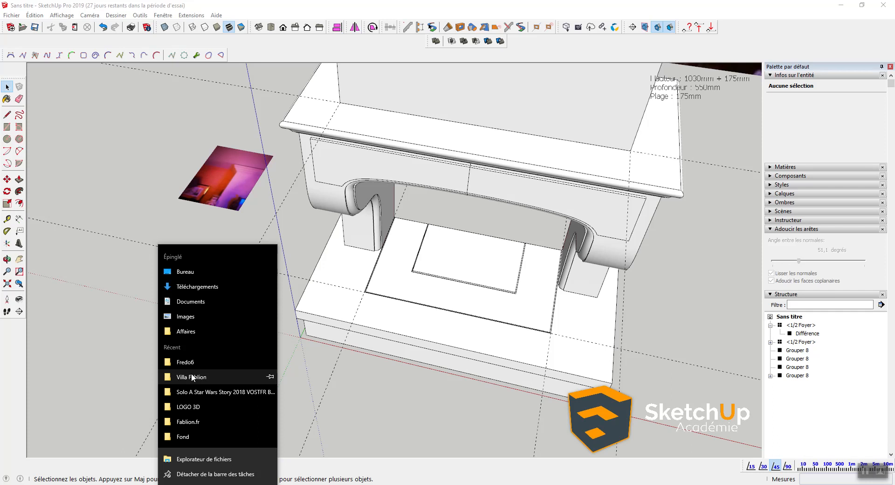
left_click(193, 377)
left_click(358, 142)
left_click_drag(441, 224, 670, 337)
left_click_drag(305, 153, 163, 393)
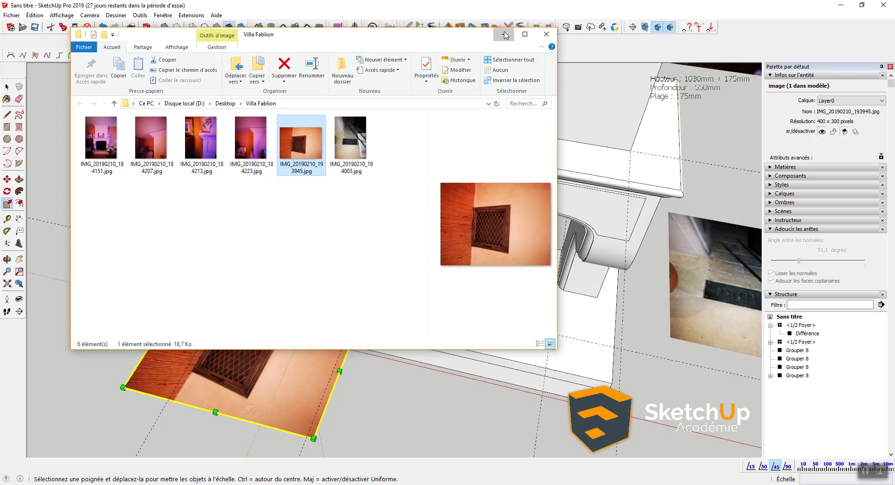
Step: Minimise the Villa Fablion folder and pan back over the model
left_click(505, 35)
middle_click_drag(455, 362, 235, 340, "shift")
key("space")
scroll(402, 318, "up", 3)
Step: Orbit and zoom to face the fireplace with the reference photos in view
middle_click_drag(295, 317, 379, 341, "shift")
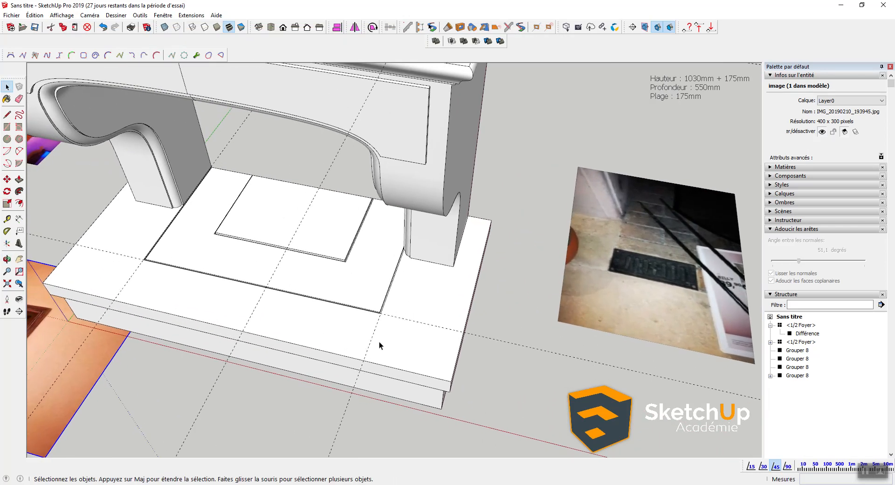
scroll(498, 335, "up", 3)
scroll(326, 322, "up", 4)
scroll(320, 299, "down", 5)
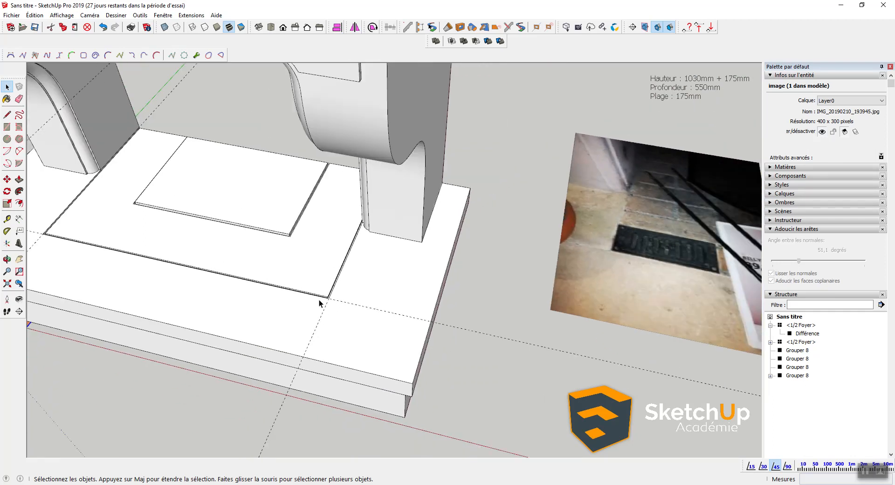
scroll(315, 286, "up", 5)
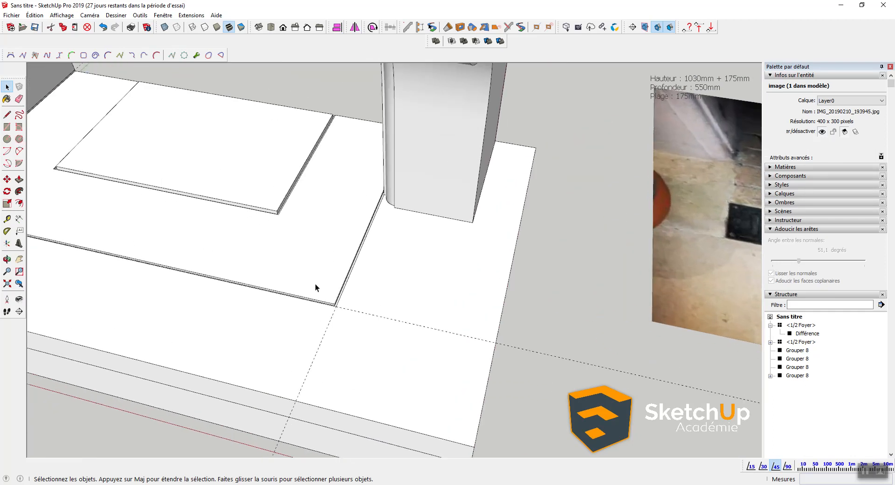
scroll(347, 318, "down", 4)
key("q")
scroll(344, 316, "down", 3)
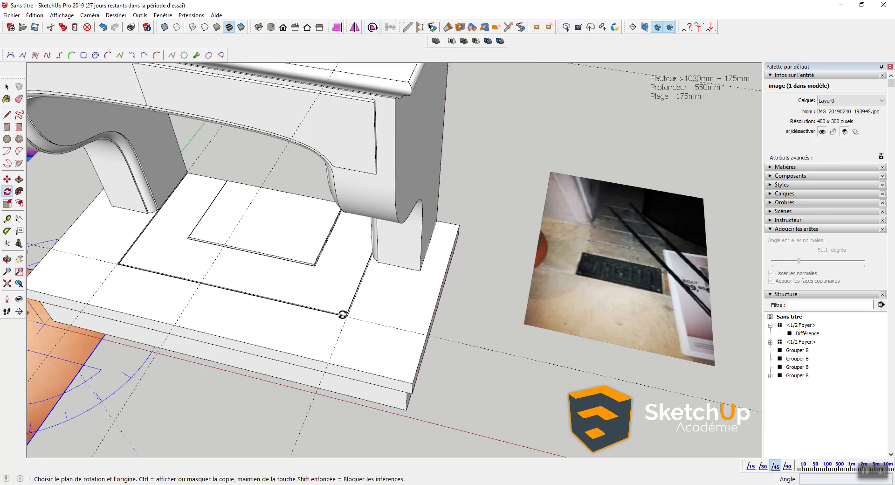
middle_click_drag(344, 313, 519, 313)
Step: Erase all four imported reference photos around the fireplace
key("e")
left_click_drag(500, 279, 515, 275)
scroll(471, 290, "down", 4)
middle_click_drag(446, 300, 556, 274, "shift")
mouse_move(271, 330)
left_mouse_down()
mouse_move(300, 339)
mouse_move(290, 324)
left_mouse_up()
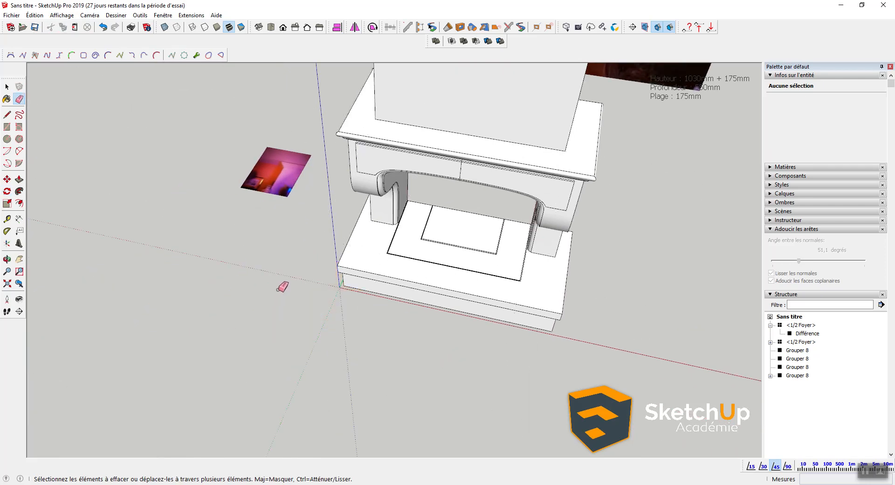
middle_click_drag(277, 310, 287, 222)
left_click_drag(288, 223, 299, 234)
scroll(304, 228, "down", 3)
mouse_move(508, 163)
middle_mouse_down()
mouse_move(474, 221)
mouse_move(433, 249)
middle_mouse_up()
left_click(601, 138)
mouse_move(601, 138)
middle_mouse_down()
mouse_move(451, 285)
mouse_move(499, 120)
mouse_move(391, 202)
middle_mouse_up()
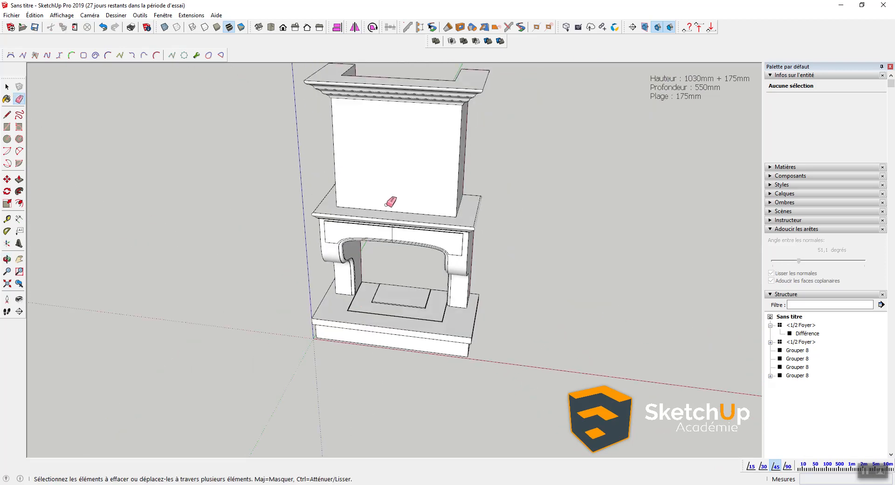
scroll(317, 396, "down", 3)
Step: Select and delete the dimension text note
key("space")
left_click(670, 91)
key("Delete")
scroll(349, 326, "up", 4)
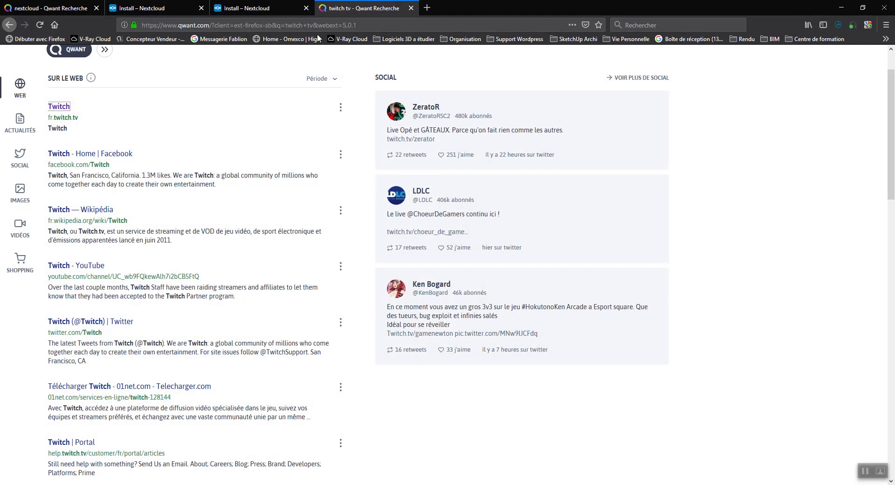
Step: Close the old Nextcloud and twitch tabs, then search Qwant for SKETCHUP TEXTURE in a new tab
left_click(425, 7)
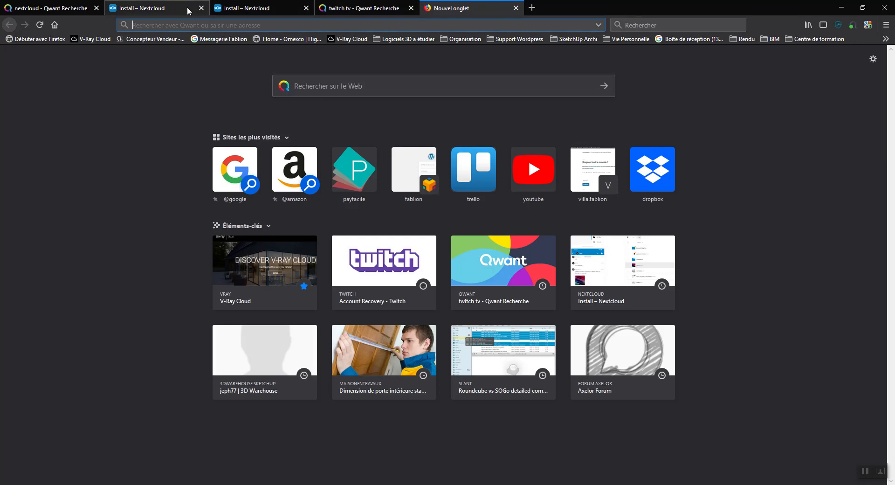
left_click(97, 9)
left_click(94, 10)
left_click(96, 8)
left_click(96, 9)
left_click(96, 8)
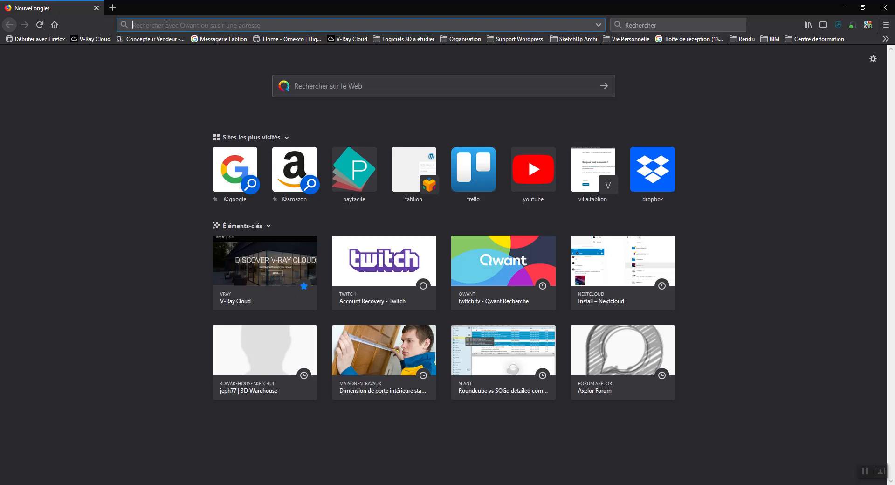
type("SKETCHUP TEXTURE")
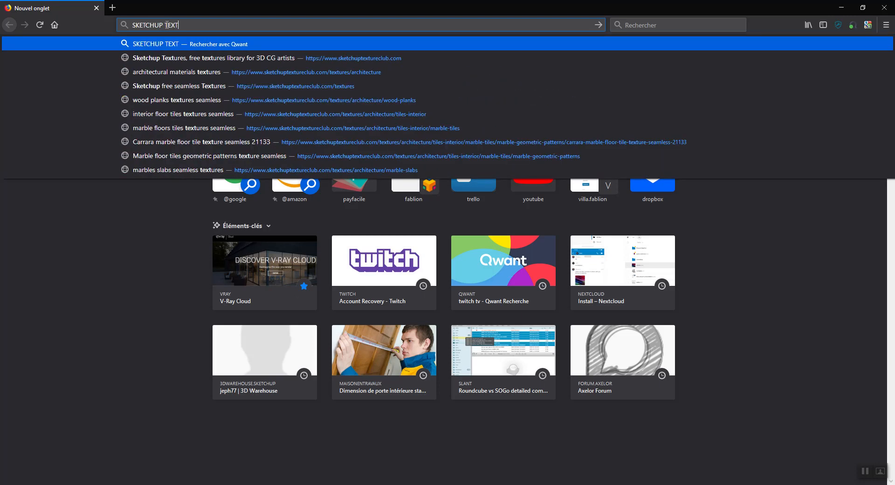
key("Return")
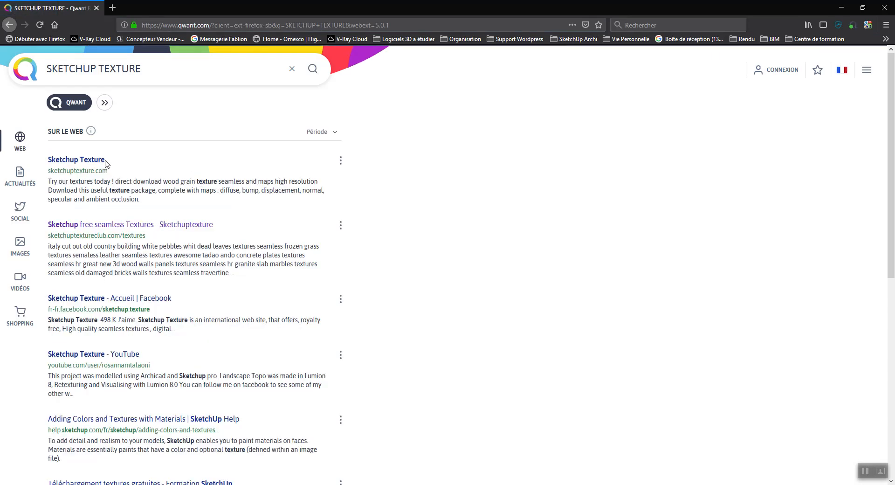
Step: Go to sketchuptextureclub.com from the search results and log in
left_click(93, 160)
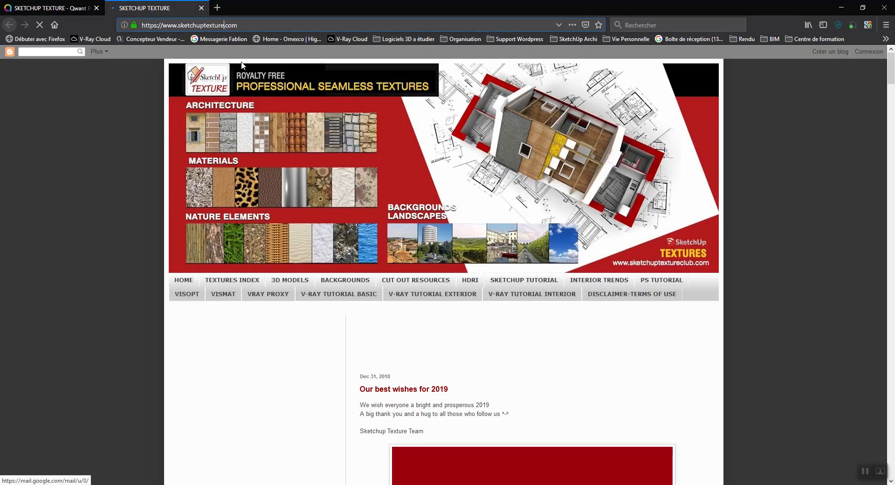
key("Return")
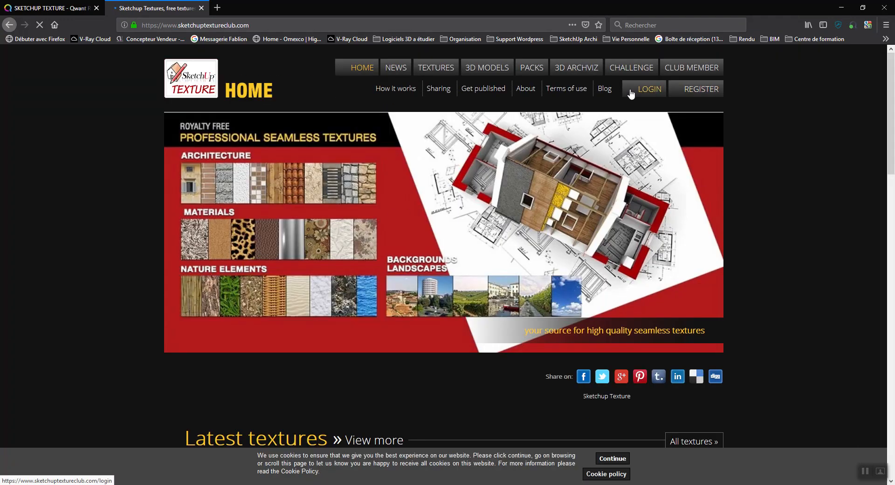
left_click(630, 92)
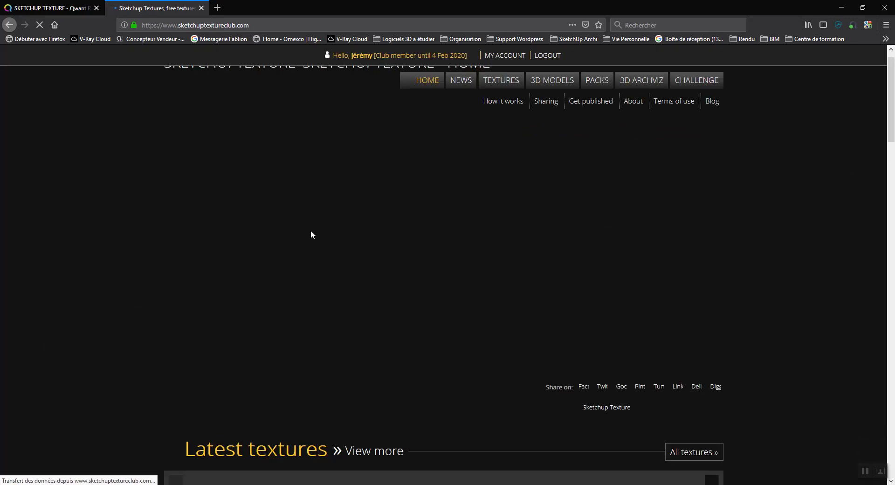
Step: Browse Textures > Architecture > Stones Walls > Claddings stone > Interior
left_click(498, 94)
left_click(499, 87)
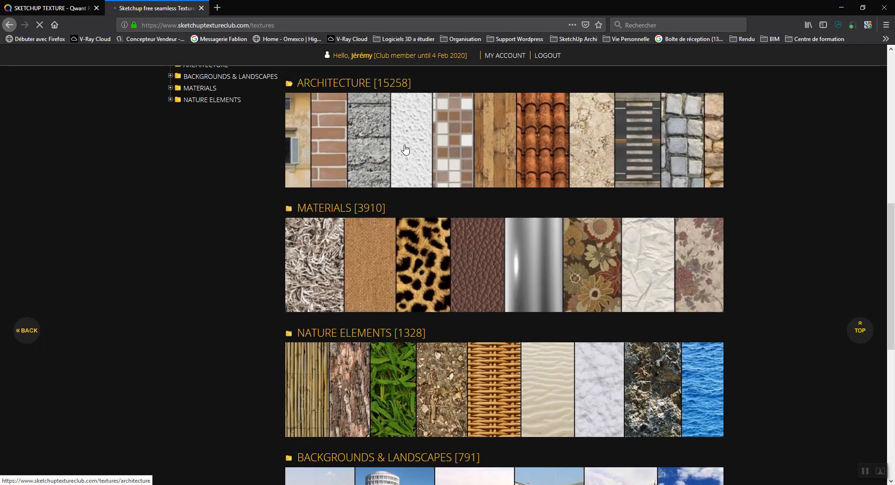
left_click(405, 142)
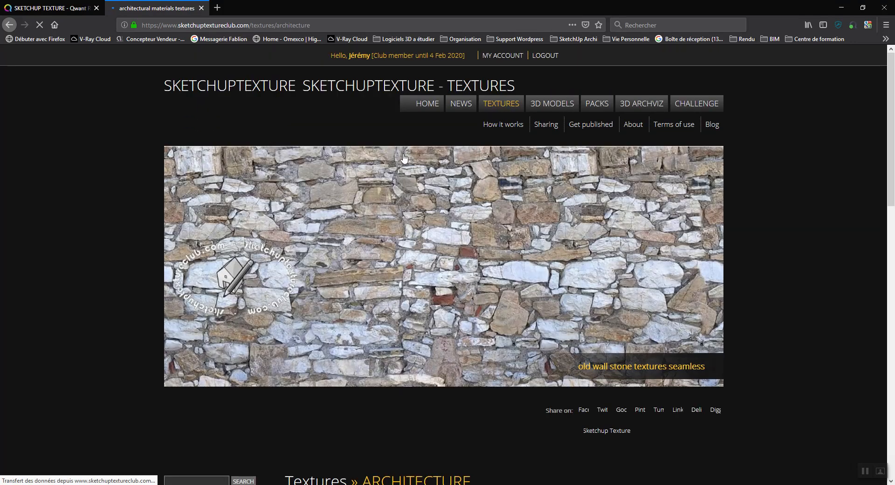
scroll(364, 247, "down", 10)
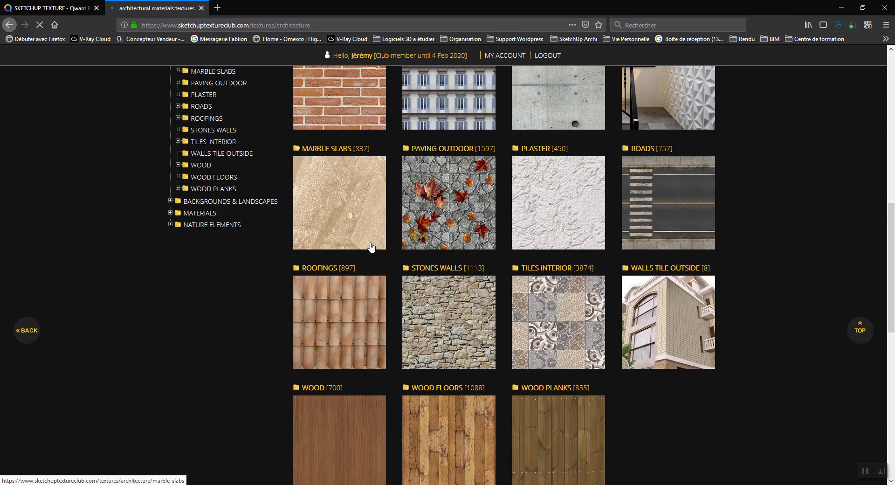
left_click(442, 309)
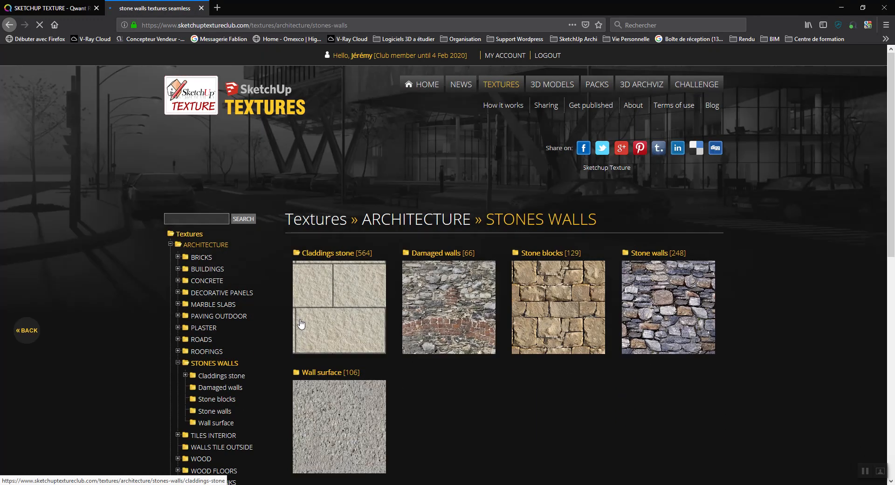
scroll(322, 302, "down", 2)
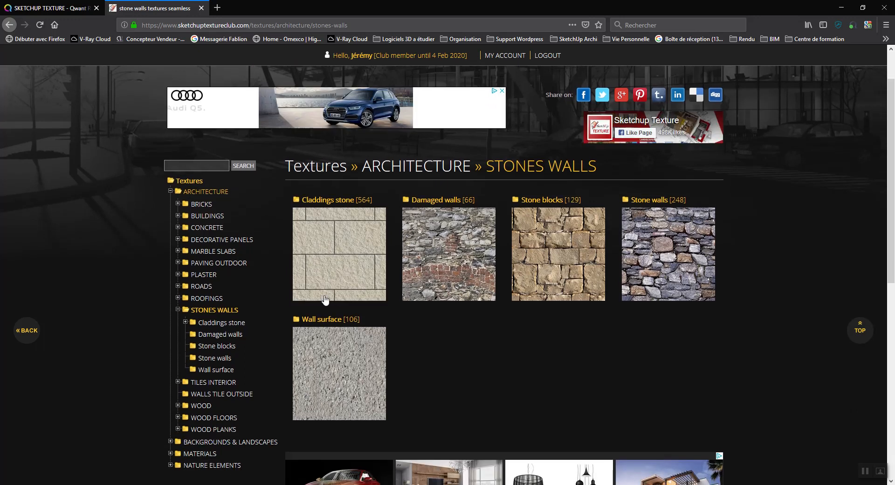
left_click(337, 273)
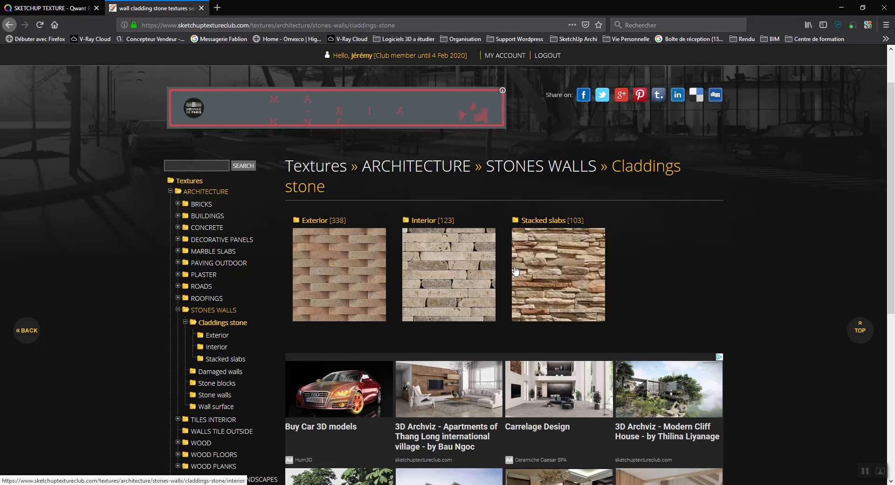
left_click(446, 271)
Step: Scroll through the Interior cladding stone textures, then return to the Claddings stone category
scroll(451, 266, "down", 9)
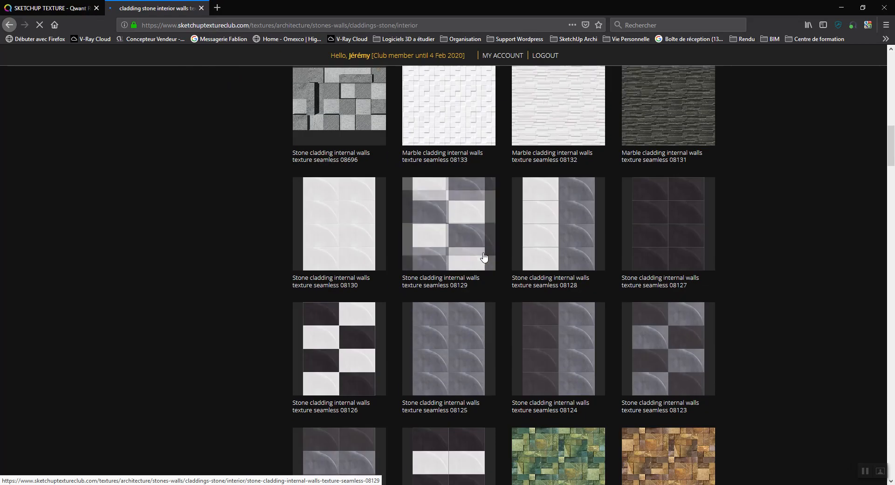
scroll(483, 256, "down", 10)
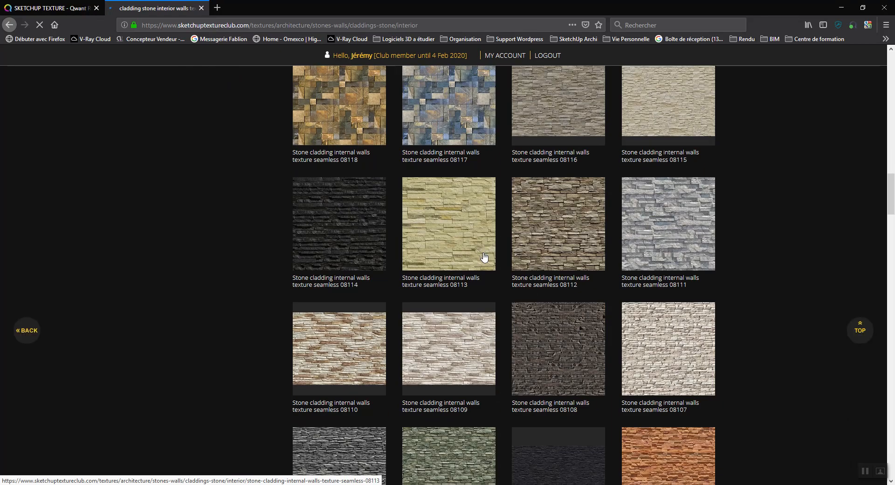
scroll(483, 257, "down", 10)
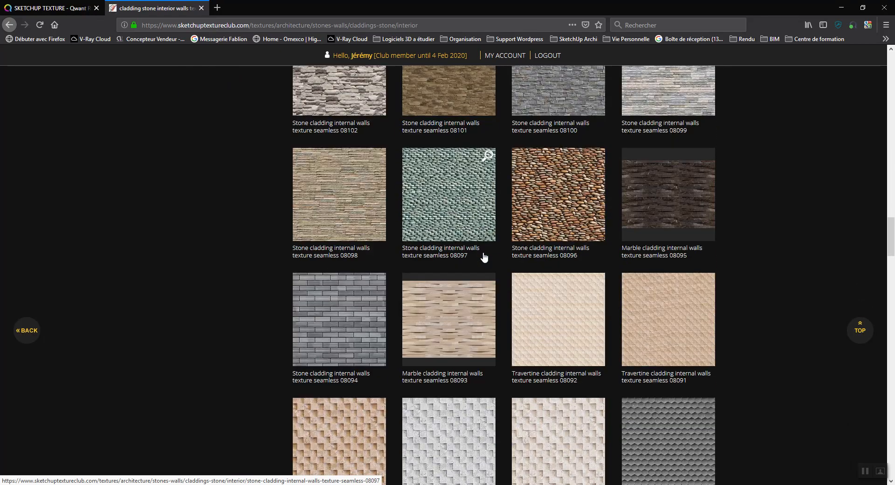
scroll(483, 257, "down", 12)
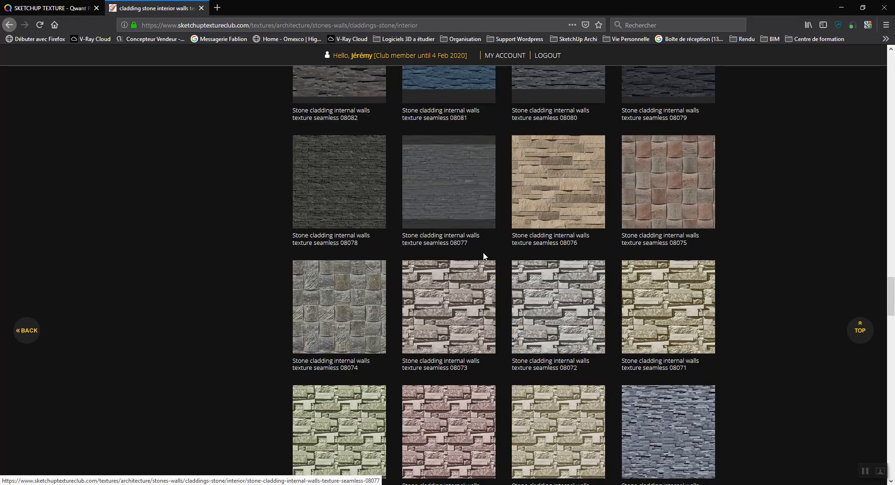
scroll(484, 256, "down", 15)
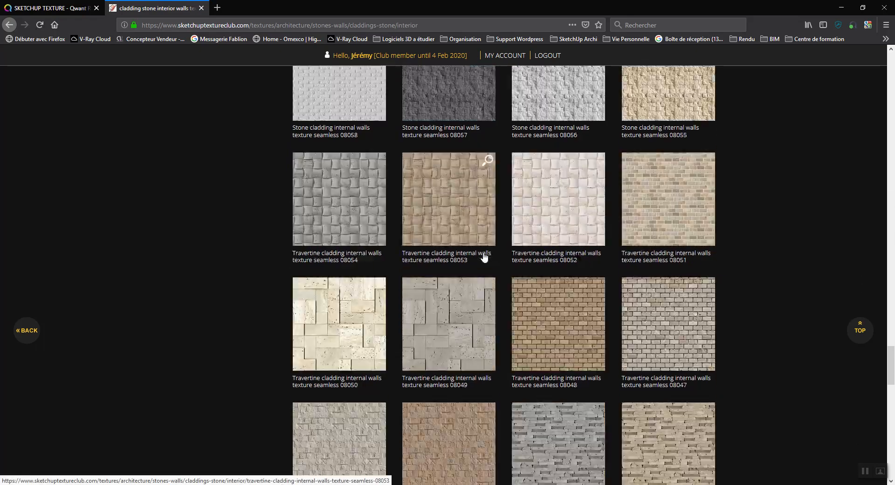
scroll(484, 256, "down", 9)
scroll(484, 256, "down", 5)
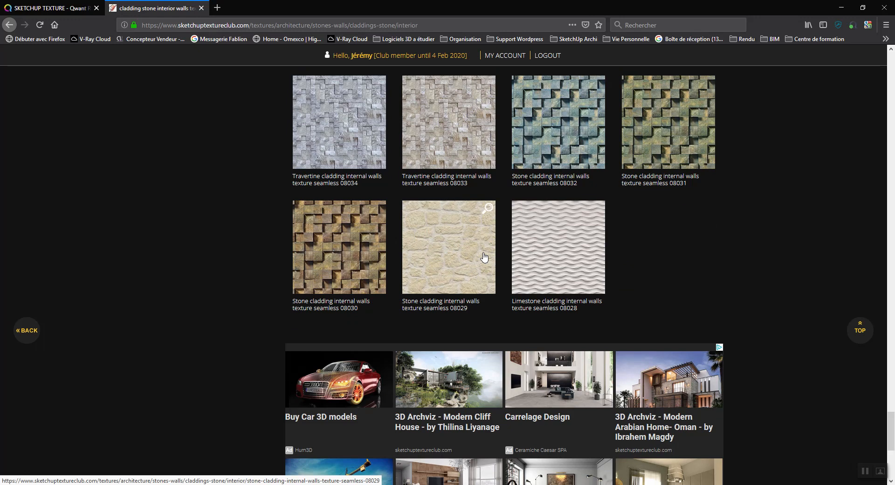
scroll(483, 257, "up", 20)
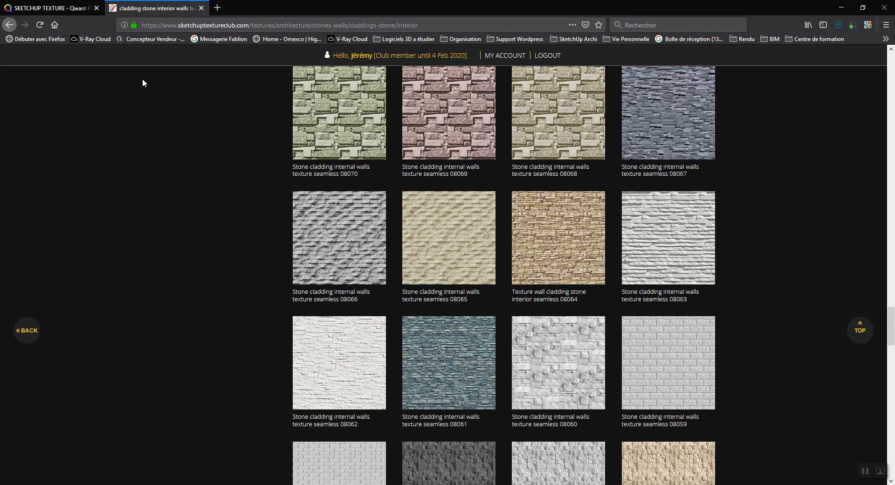
left_click(9, 24)
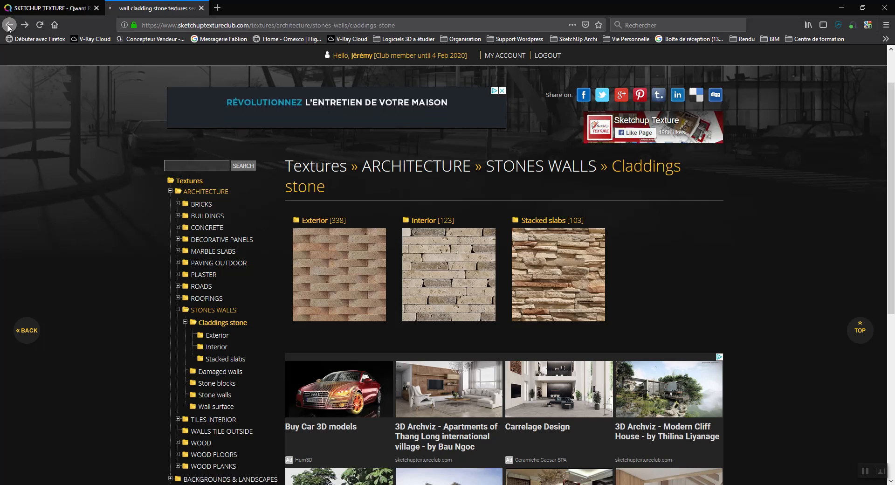
left_click(9, 26)
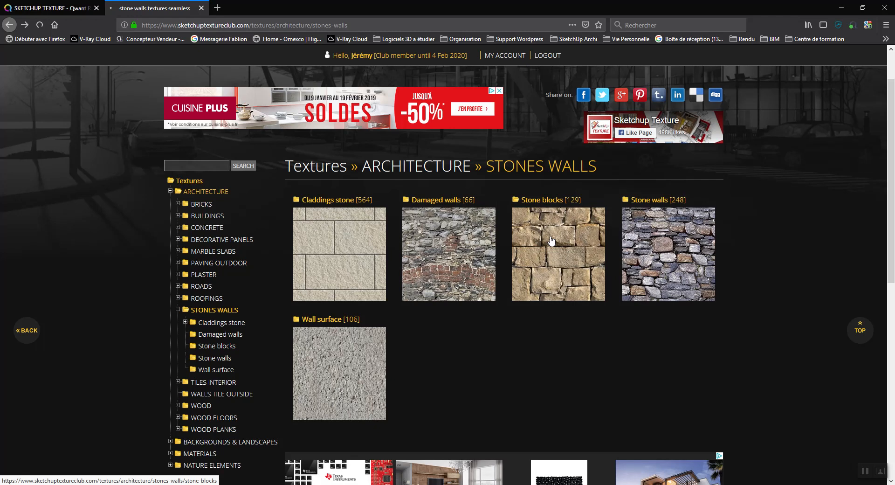
Step: Scroll the Stone blocks grid and open the 'Wall stone with regular blocks texture seamless 08309' page
scroll(433, 270, "down", 3)
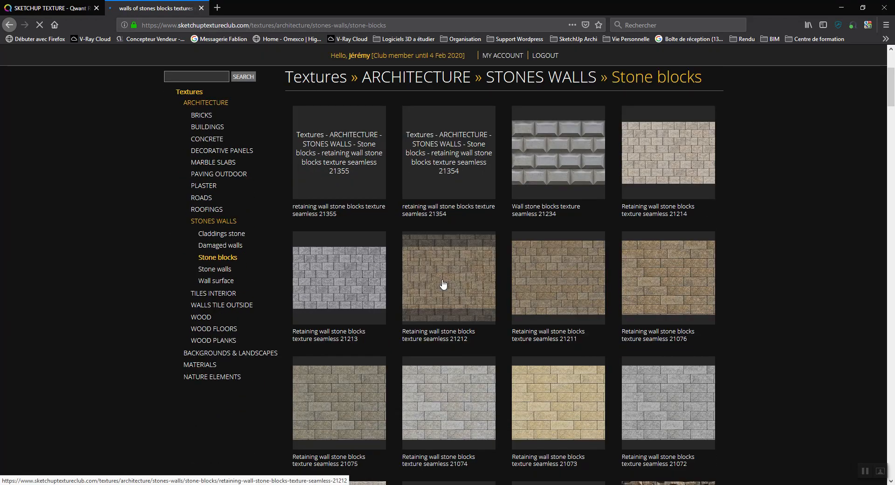
scroll(534, 399, "down", 5)
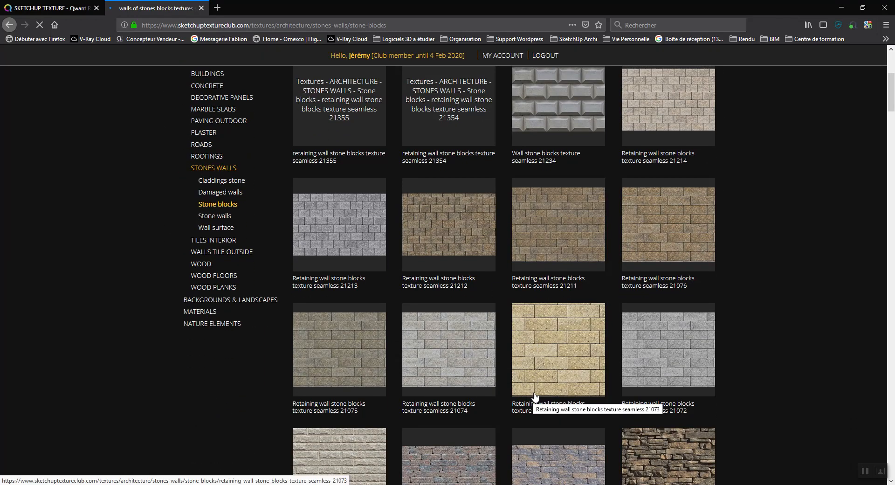
scroll(536, 393, "down", 6)
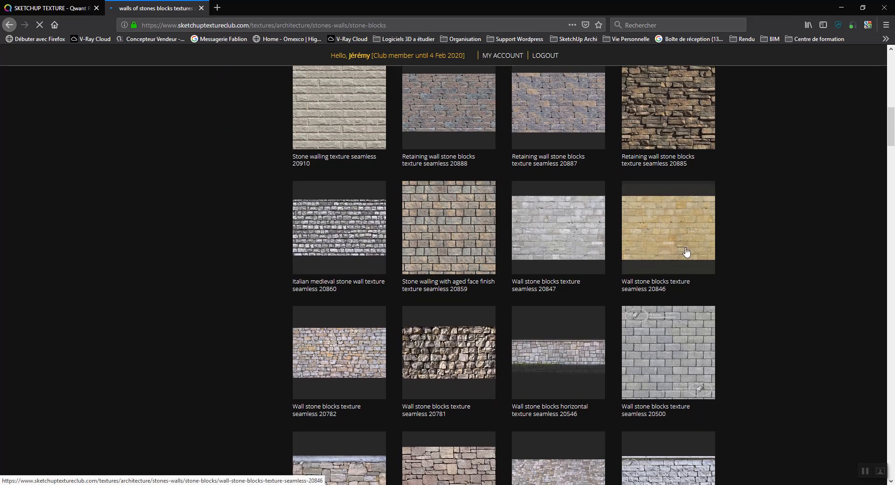
scroll(660, 240, "down", 10)
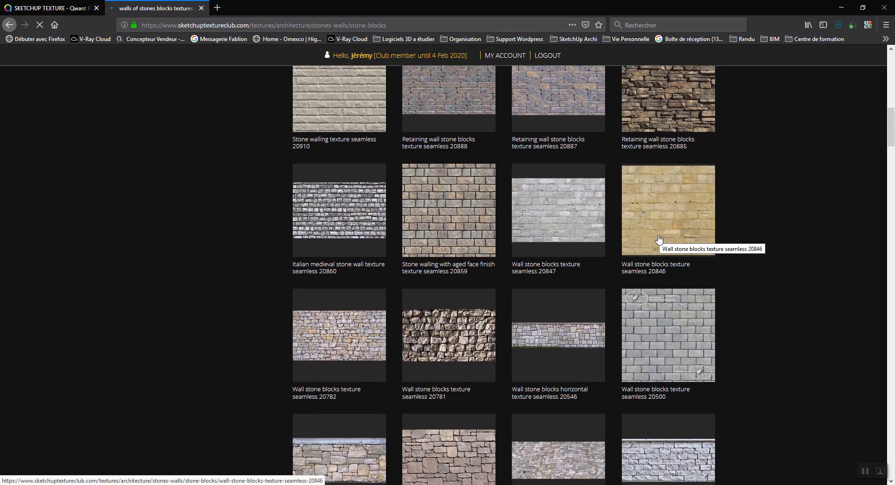
scroll(659, 242, "down", 16)
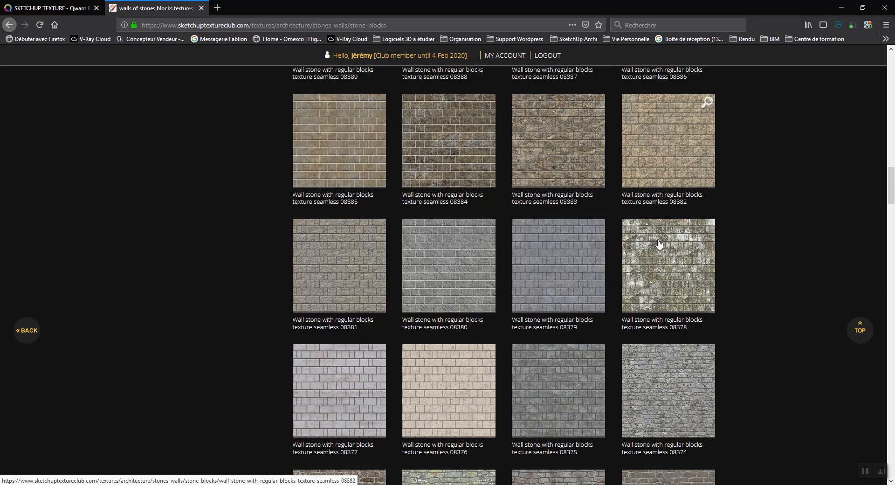
scroll(659, 246, "down", 19)
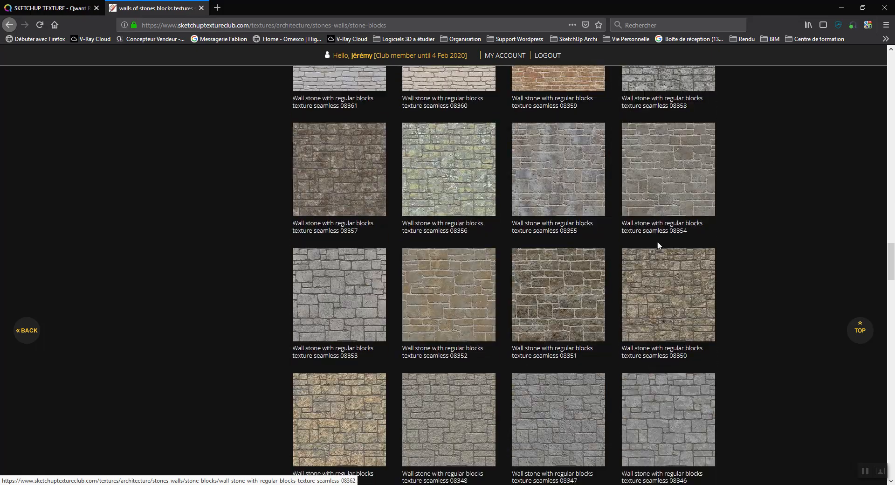
scroll(658, 246, "down", 16)
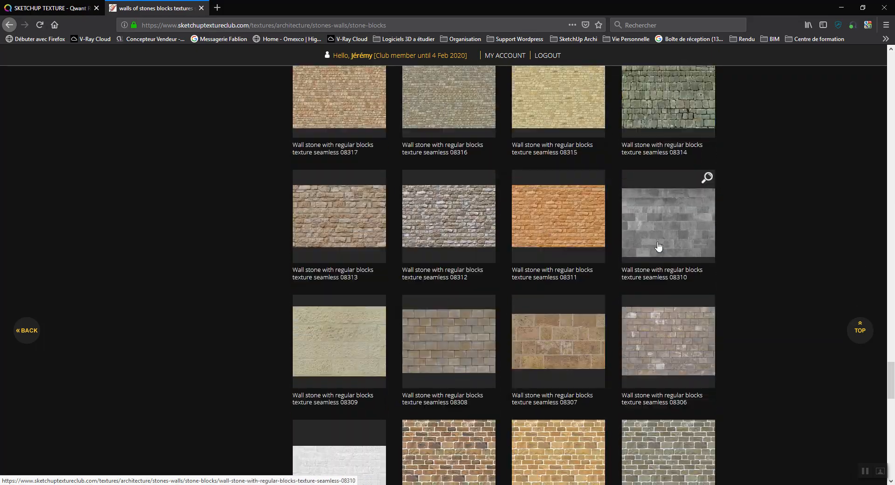
scroll(659, 246, "down", 6)
scroll(463, 233, "up", 3)
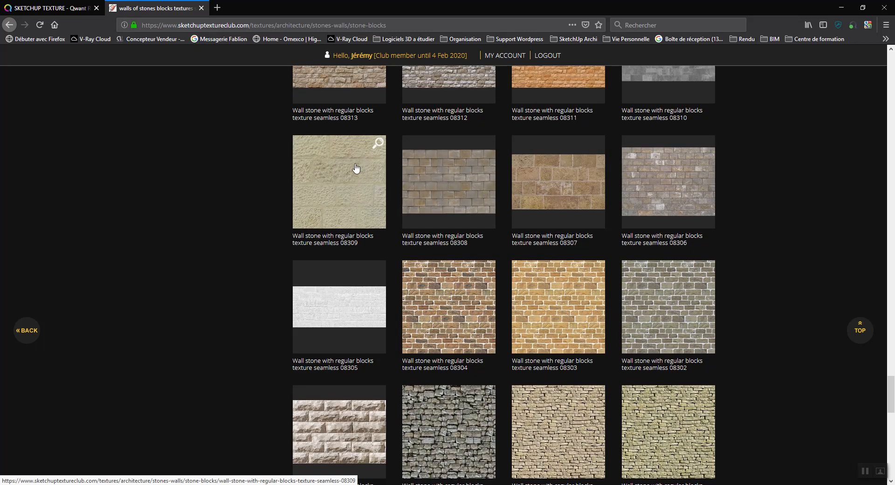
scroll(356, 167, "down", 7)
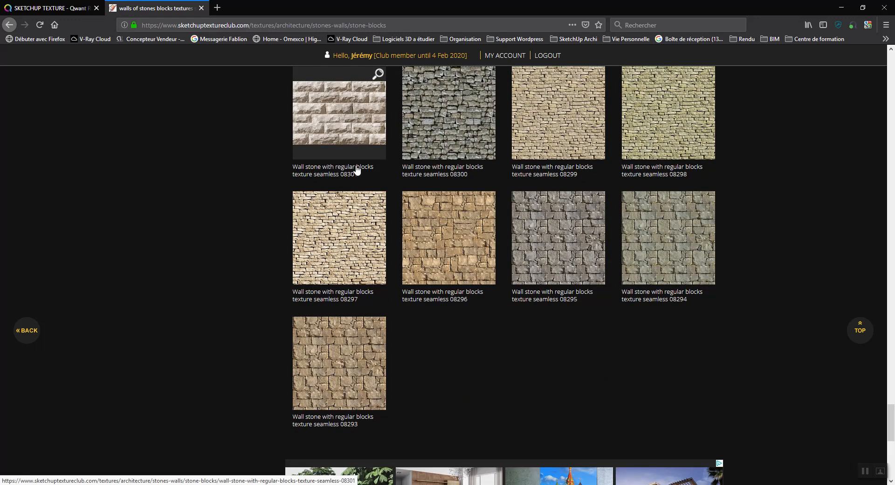
scroll(423, 244, "up", 6)
scroll(357, 192, "up", 1)
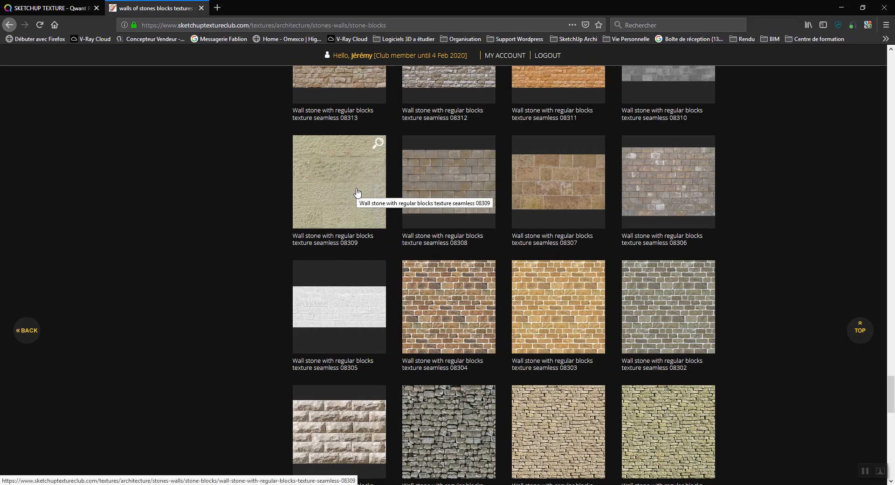
left_click(357, 192)
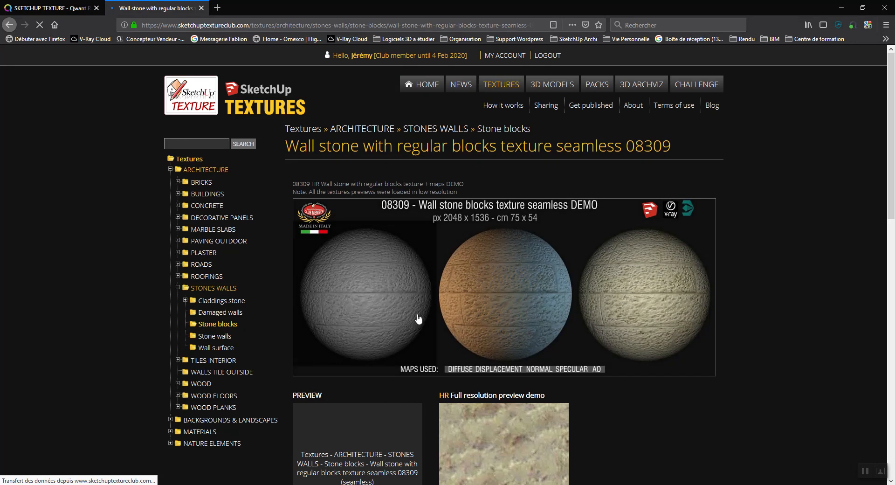
Step: Save the 1024x768 texture 08309 zip into the RAAD manger libanais folder and open its download location
scroll(430, 305, "down", 5)
scroll(432, 290, "up", 2)
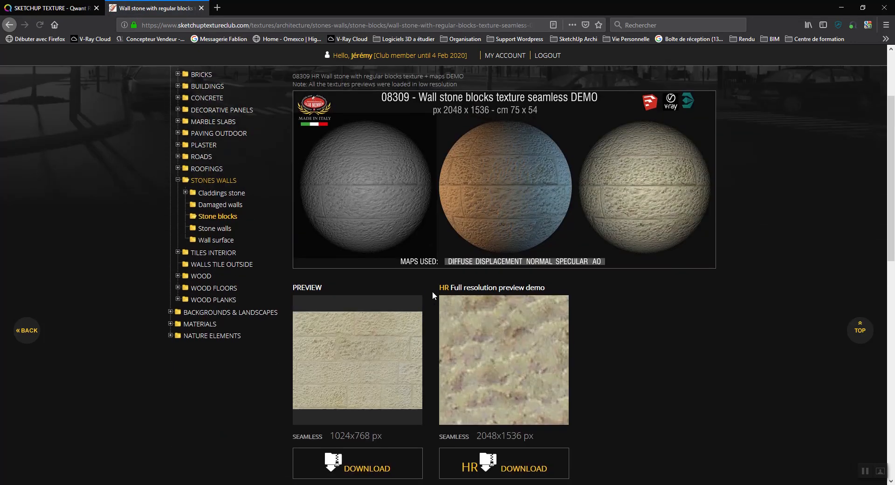
scroll(432, 291, "down", 2)
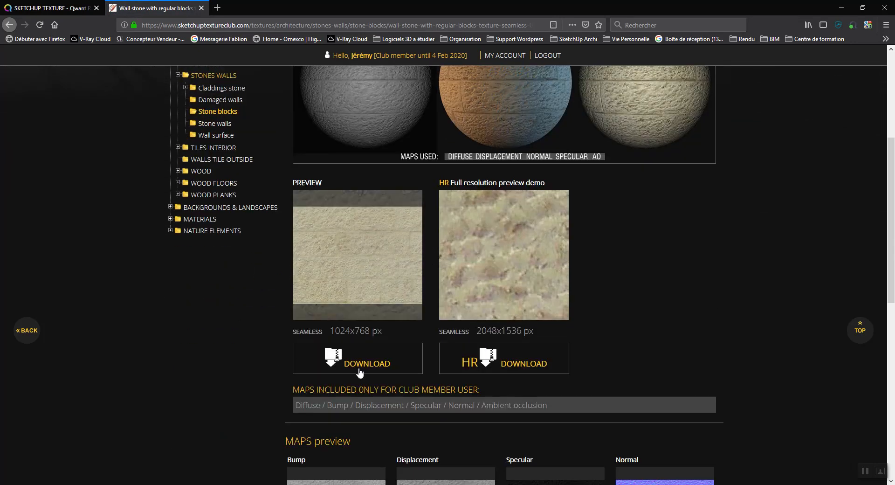
left_click(363, 367)
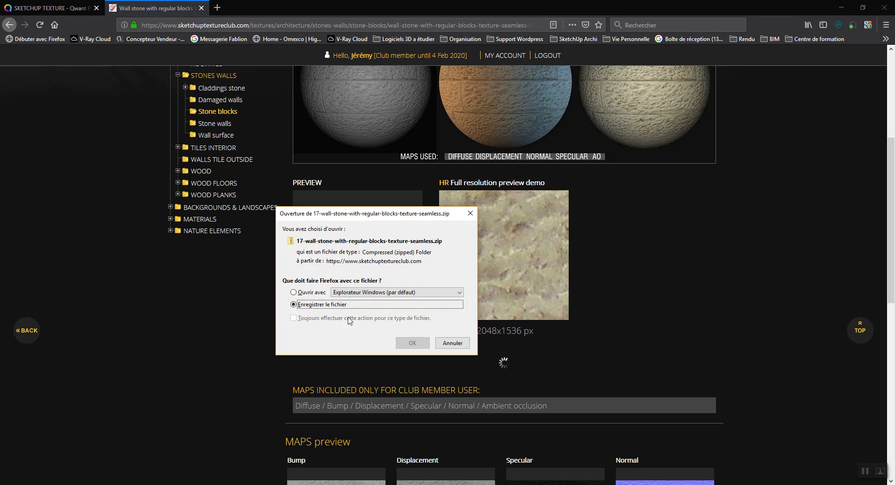
left_click(412, 343)
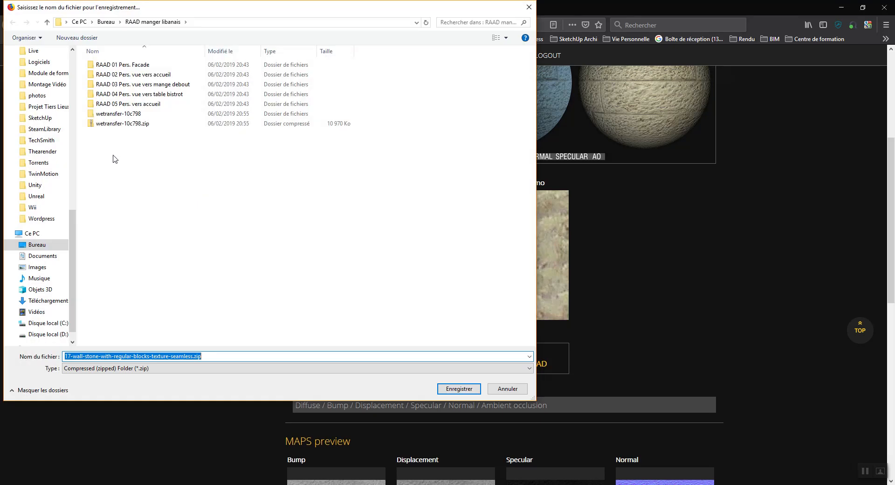
left_click(451, 388)
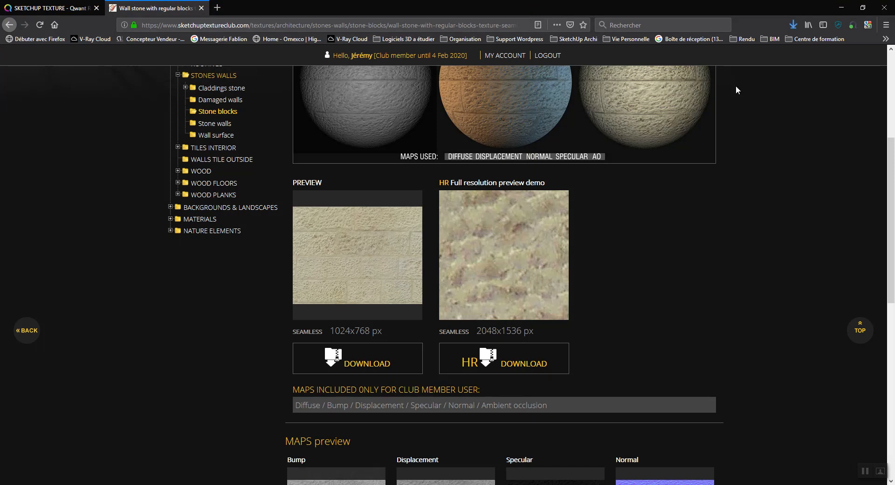
left_click(792, 25)
left_click(787, 45)
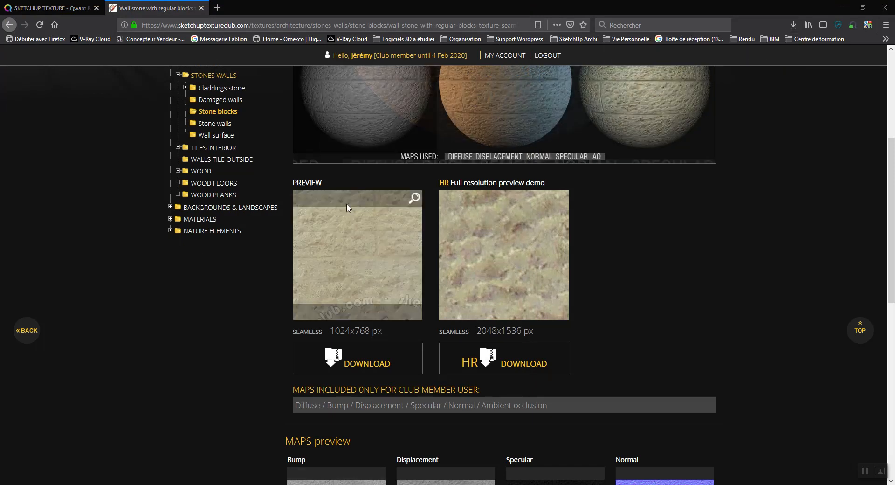
Step: Extract the downloaded texture zip in place with 7-Zip's Extraire Ici
right_click(120, 202)
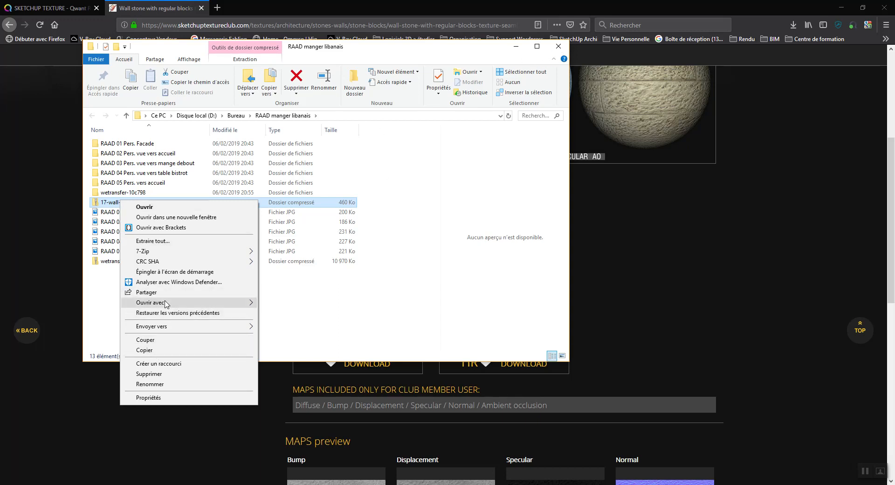
mouse_move(235, 254)
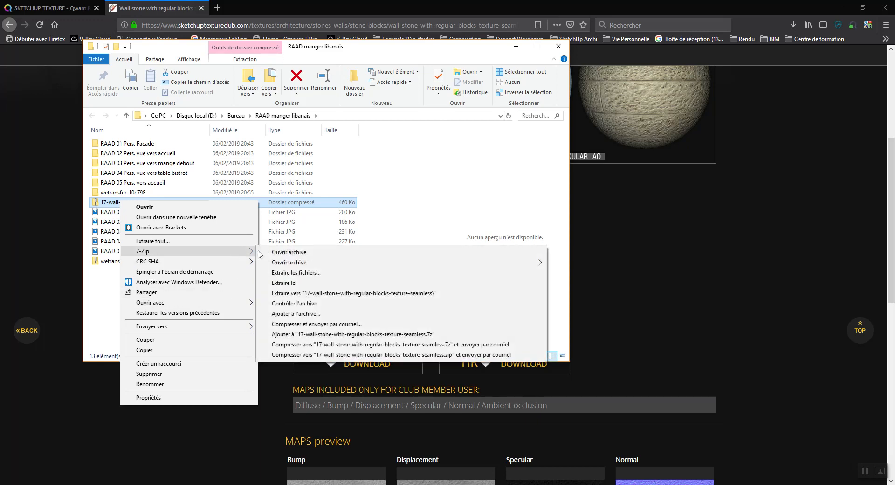
left_click(284, 283)
Step: Open the extracted 17-wall-stone-with-regular-blocks-texture-seamless folder and return to the SketchUp fireplace model
left_click(134, 261)
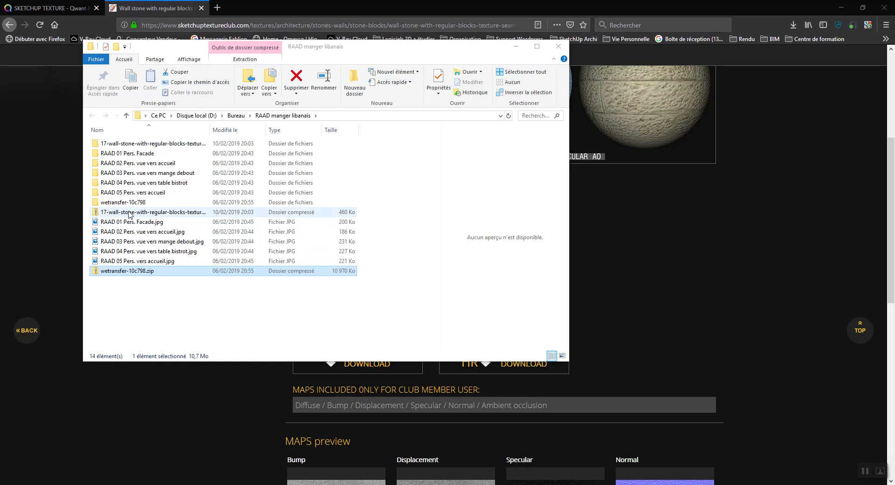
double_click(130, 212)
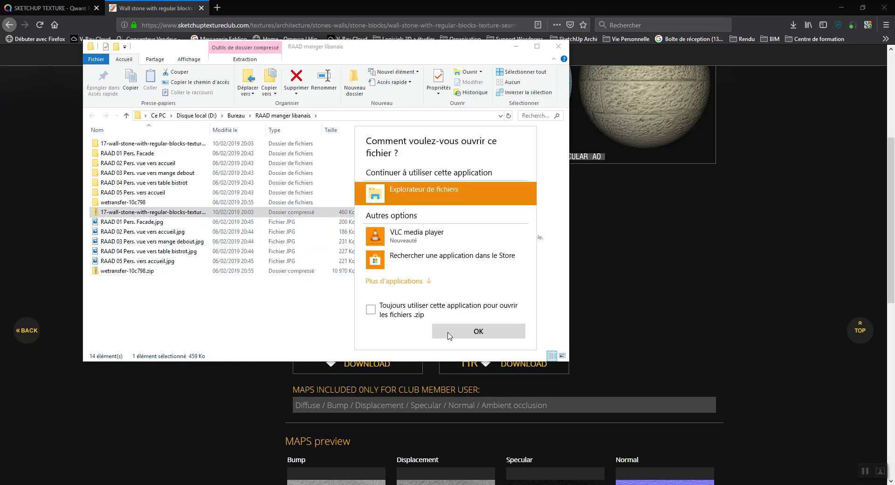
left_click(449, 335)
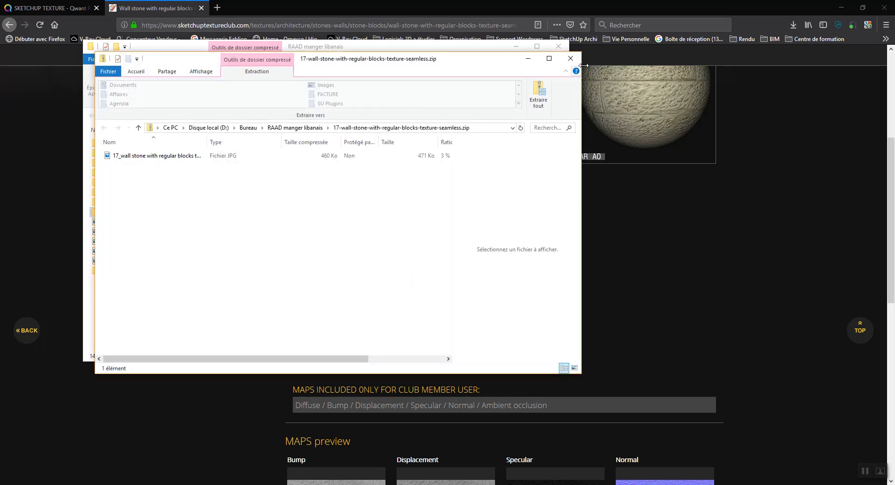
left_click(571, 59)
double_click(185, 143)
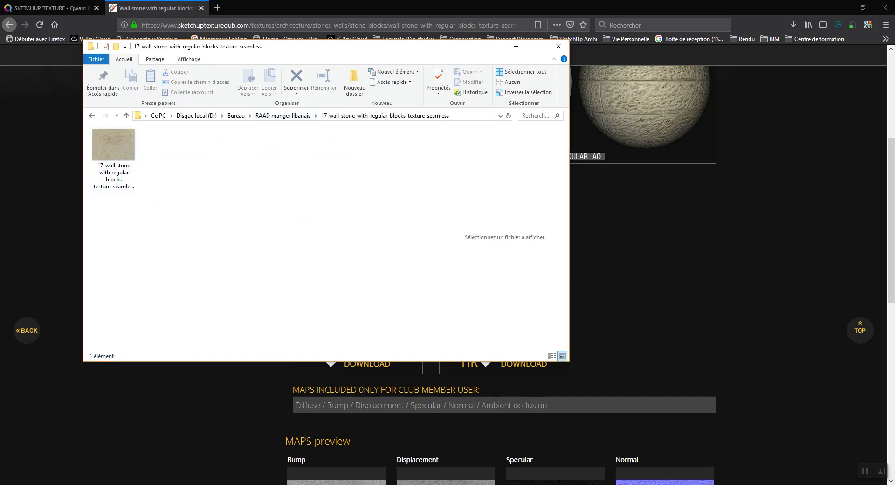
left_click(491, 484)
left_click(520, 462)
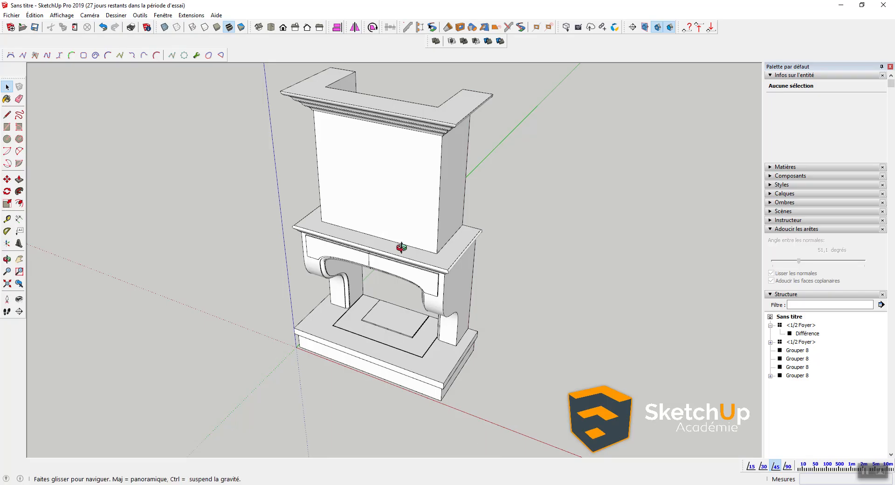
Step: Import the 1024 x 768 stone texture JPG from the extracted folder into the model
middle_click_drag(418, 254, 390, 183)
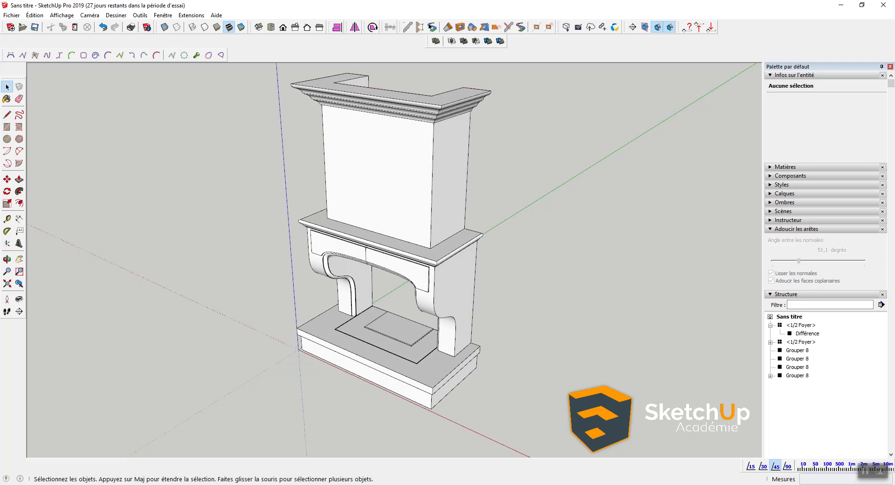
left_click(217, 484)
left_click(235, 462)
left_click_drag(135, 156, 642, 325)
middle_click_drag(603, 332, 638, 398)
middle_click_drag(655, 237, 701, 333)
scroll(629, 195, "up", 3)
Step: Rotate the stone image 90° upright and move it to the chimney corner
key("q")
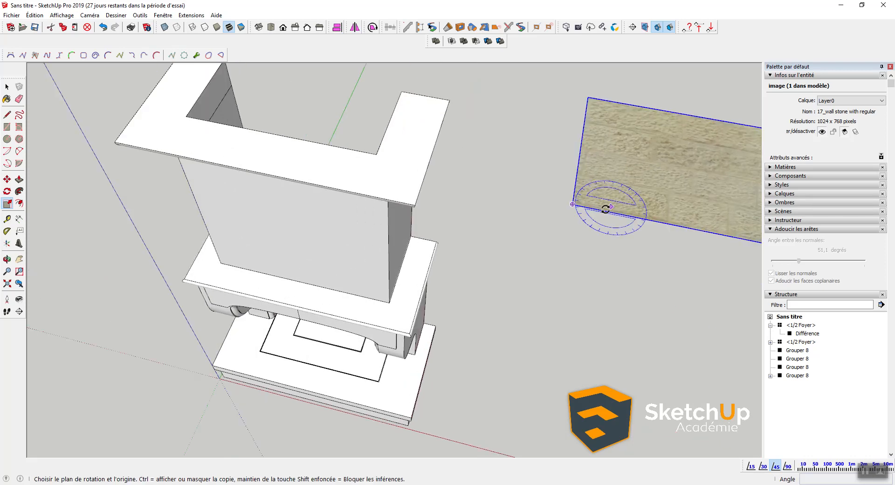
left_click(593, 145)
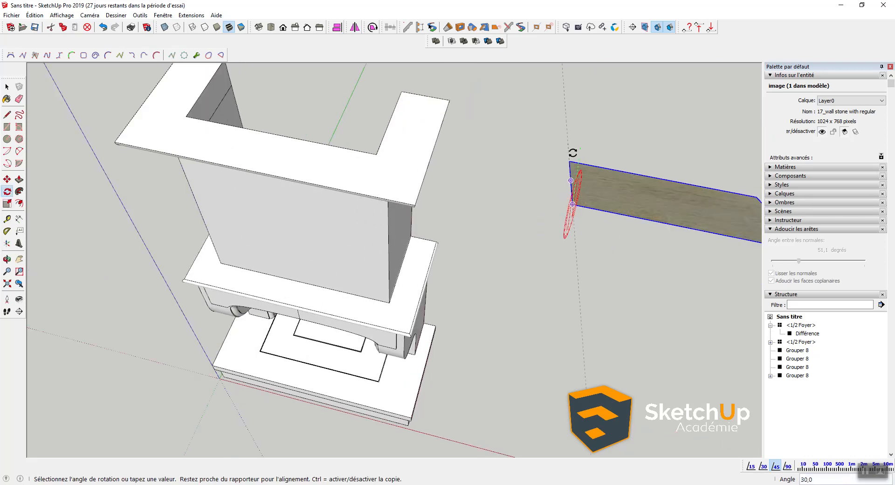
key("m")
left_click(572, 204)
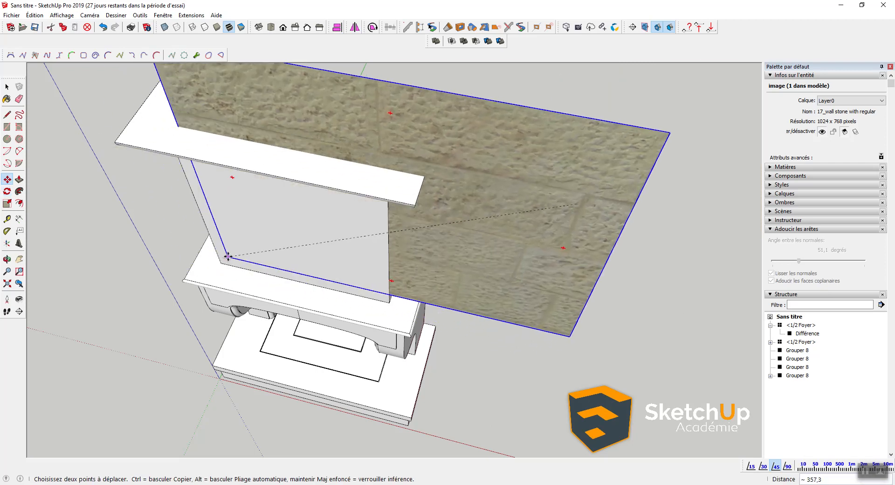
left_click(220, 262)
middle_click_drag(212, 275, 451, 245)
scroll(385, 161, "down", 2)
Step: Reposition the stone image in front of the chimney, resting on the mantel shelf
key("s")
scroll(448, 244, "down", 1)
scroll(401, 245, "up", 3)
key("m")
left_click(231, 281)
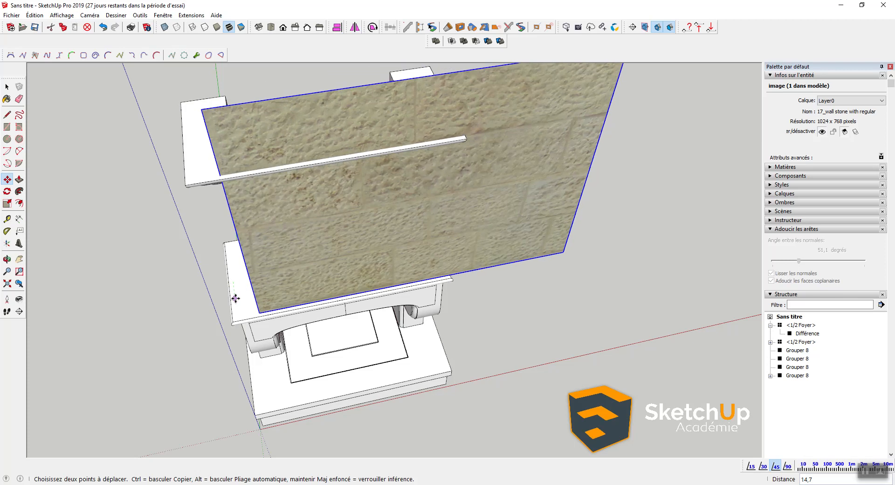
left_click(234, 298)
scroll(277, 260, "down", 2)
scroll(277, 260, "down", 1)
Step: Scale the stone image down from a corner to fit the chimney hood
key("s")
left_click(482, 135)
scroll(337, 234, "up", 5)
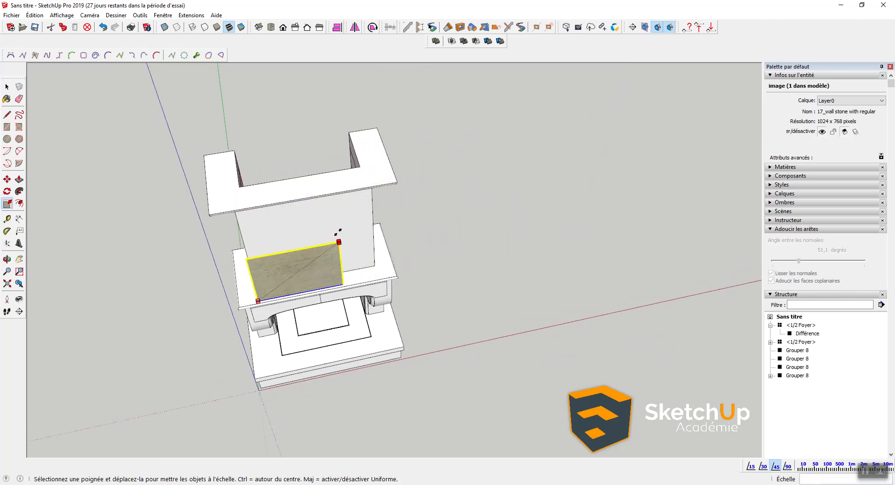
middle_click_drag(321, 252, 261, 140)
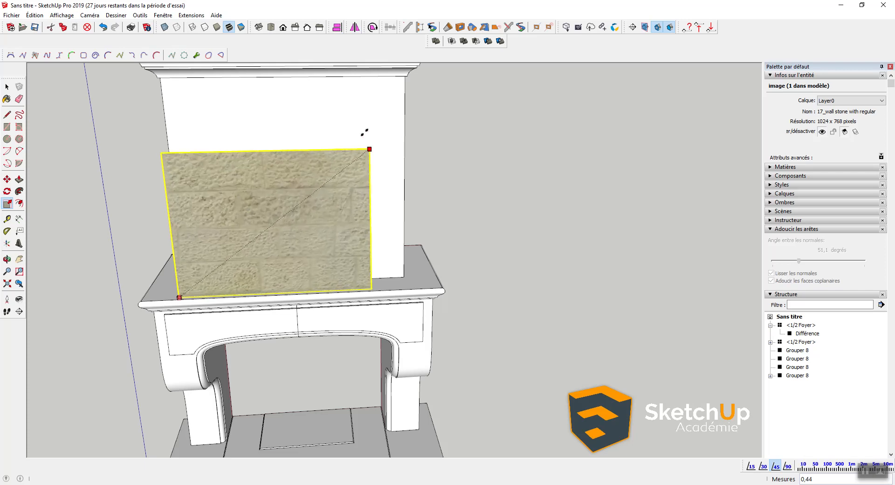
left_click(335, 144)
middle_click_drag(336, 143, 236, 251)
key("space")
Step: Explode the stone image into plain geometry (Éclater)
right_click(251, 213)
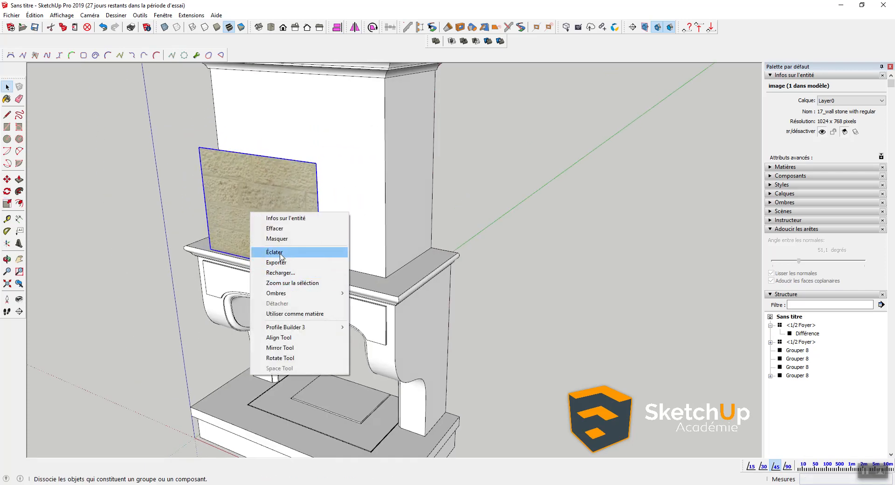
left_click(280, 253)
scroll(329, 218, "up", 2)
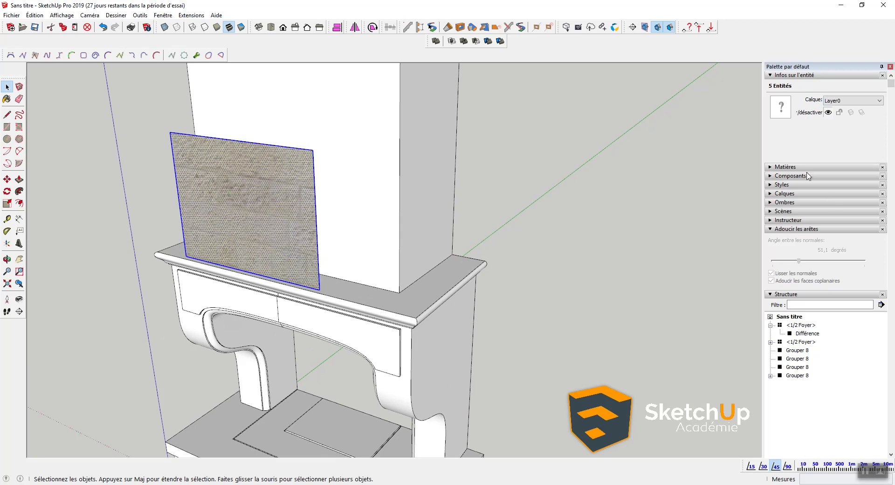
Step: Find the 17_wall stone material under Dans le modèle, test-paint the pillar, then undo the painting
left_click(786, 167)
left_click(794, 225)
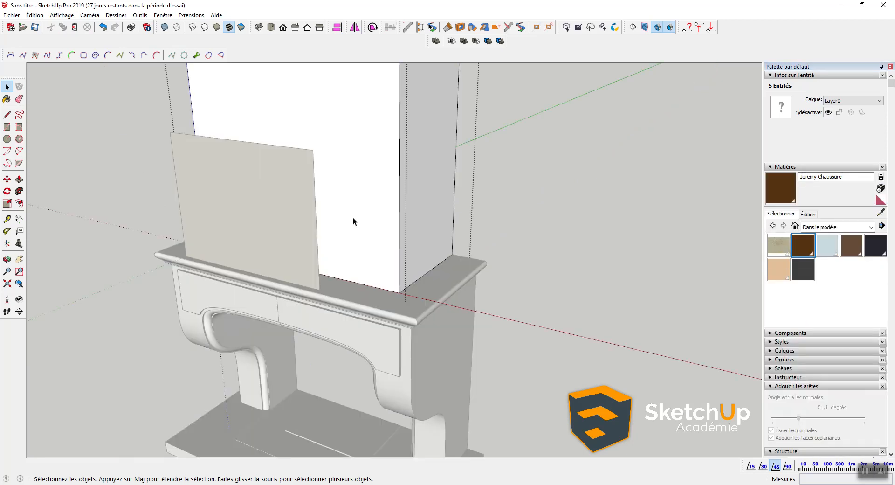
key("b")
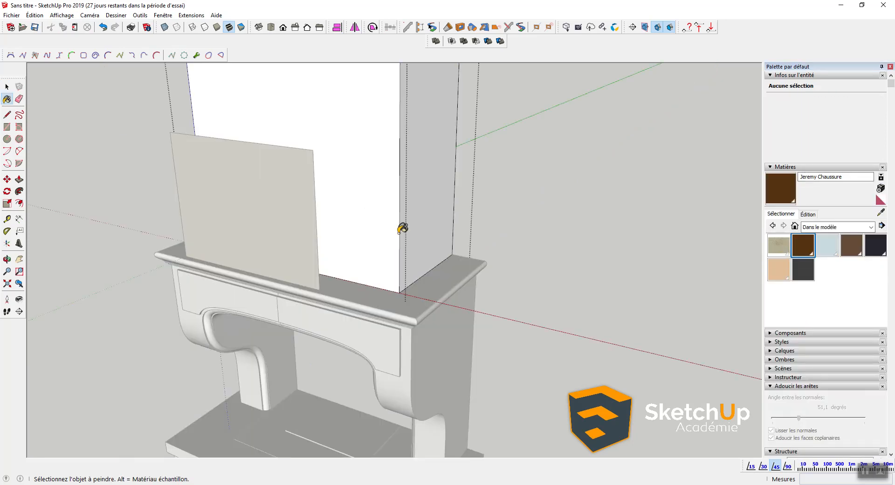
left_click(347, 173)
left_click(439, 207)
mouse_move(319, 231)
middle_mouse_down()
mouse_move(751, 210)
mouse_move(386, 218)
mouse_move(345, 323)
mouse_move(396, 292)
mouse_move(333, 295)
mouse_move(356, 255)
mouse_move(453, 251)
mouse_move(365, 307)
mouse_move(519, 279)
mouse_move(356, 268)
mouse_move(433, 286)
mouse_move(274, 285)
mouse_move(283, 305)
mouse_move(399, 307)
mouse_move(385, 310)
middle_mouse_up()
left_click(386, 218)
key("space")
key("ctrl+z")
key("ctrl+z")
key("ctrl+z")
Step: Delete the stone image panel face from the hood
left_click(356, 268)
key("Delete")
middle_click_drag(454, 329, 437, 352, "shift")
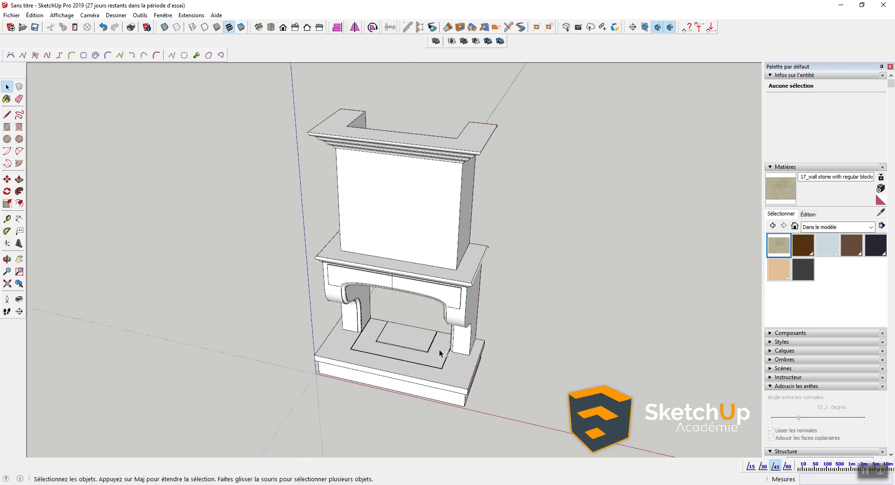